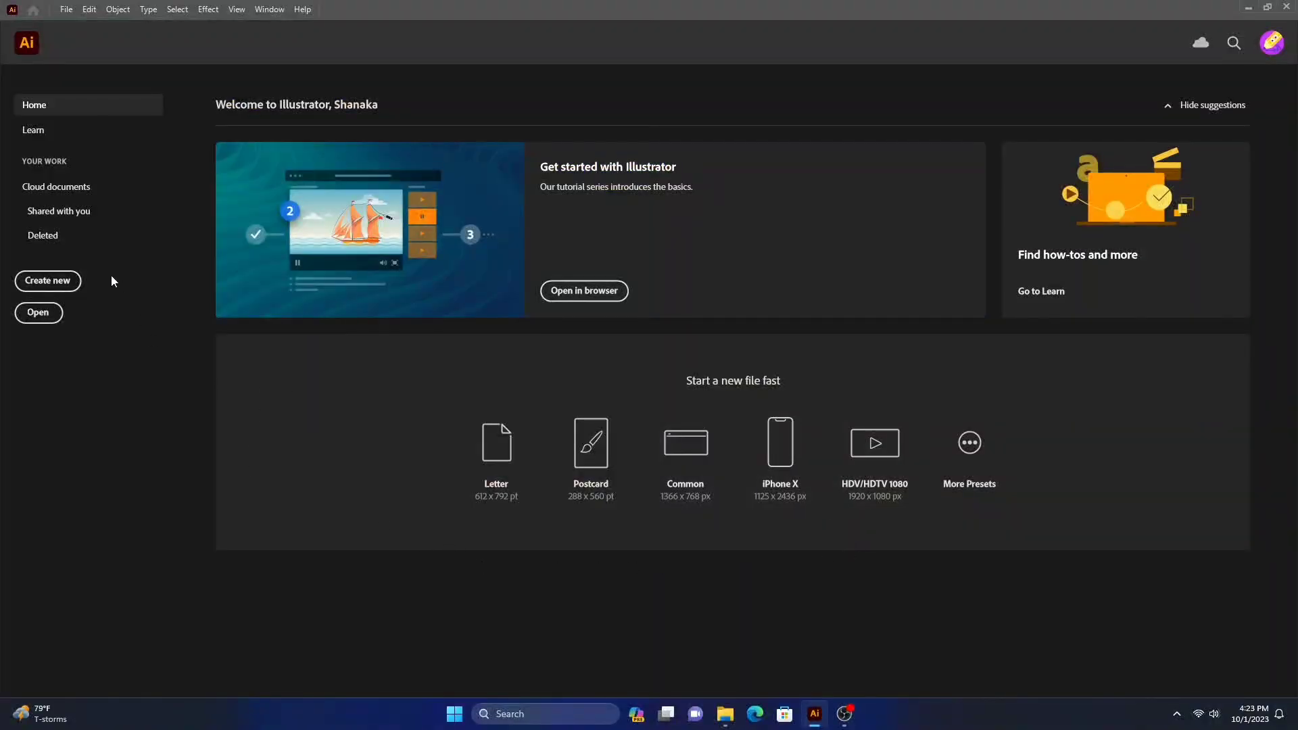
# Step: Create a Custom 2000×2000 px RGB document, renaming Untitled-1 to 'Logo'
pyautogui.click(65, 284)
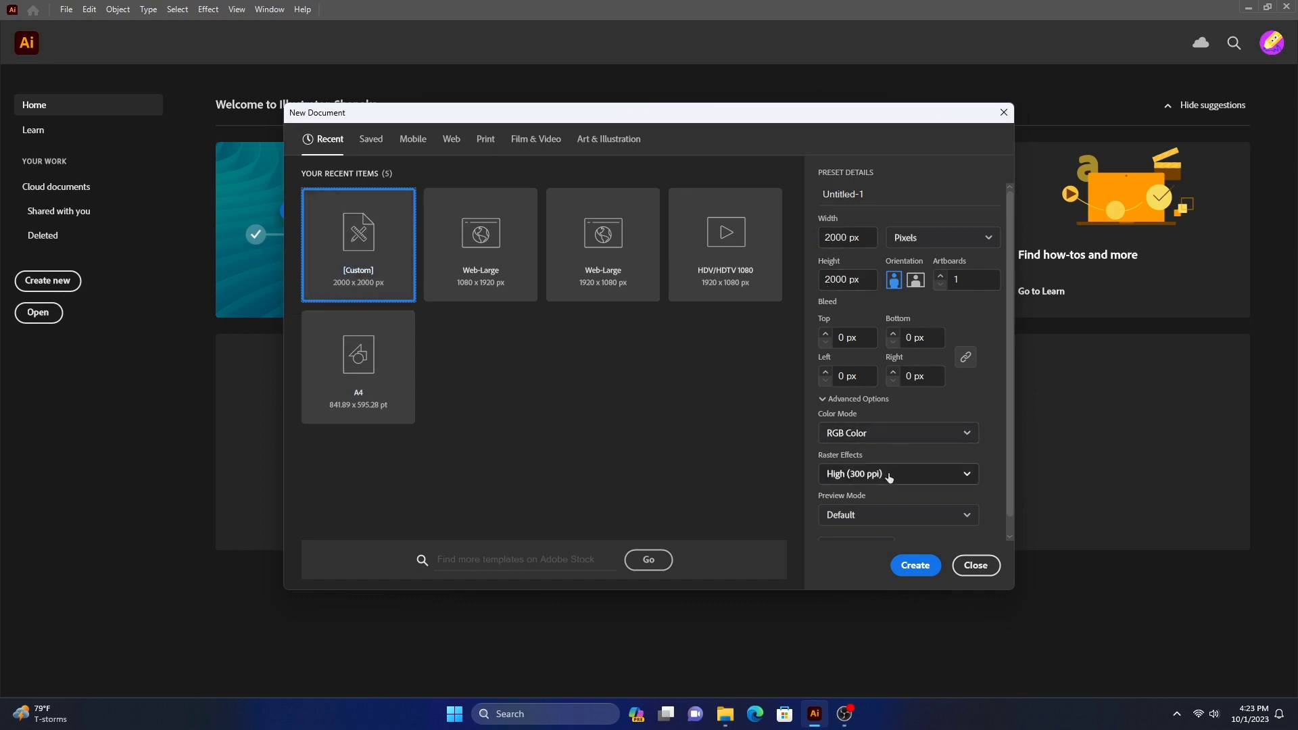
pyautogui.click(872, 193)
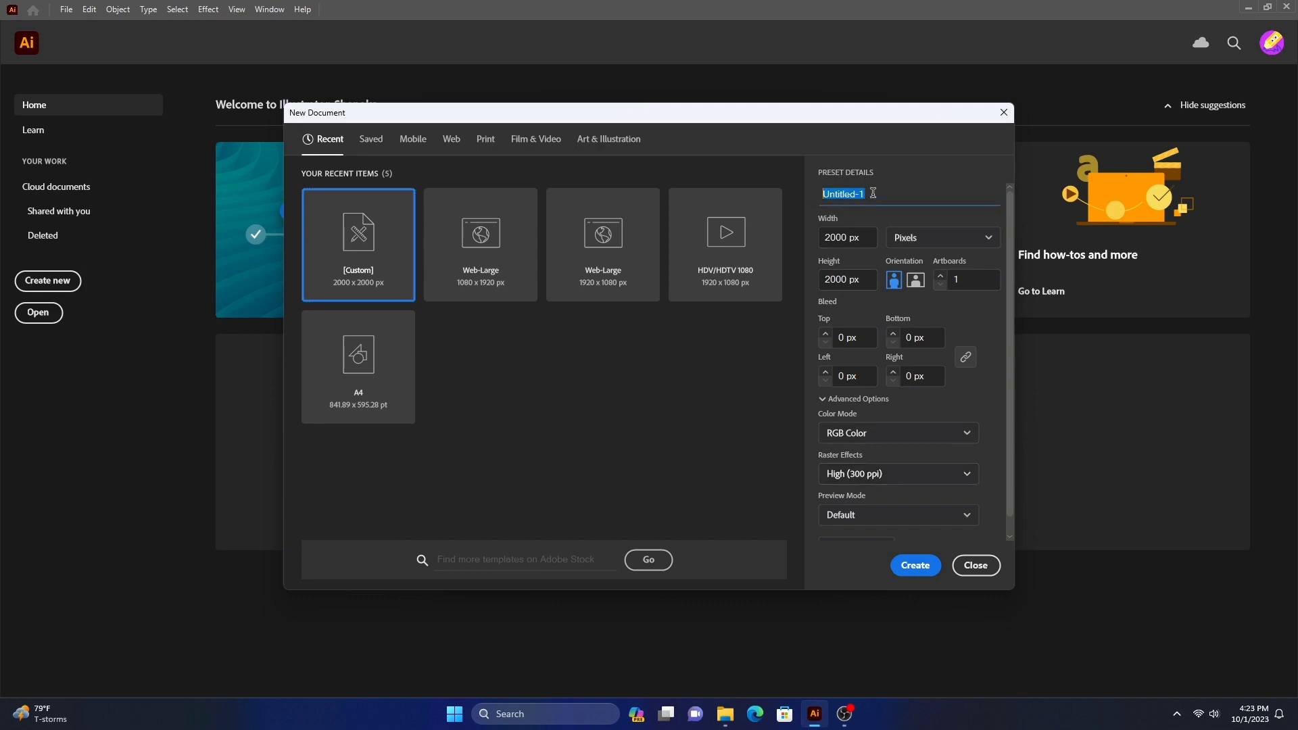
pyautogui.press('BackSpace')
pyautogui.click(909, 566)
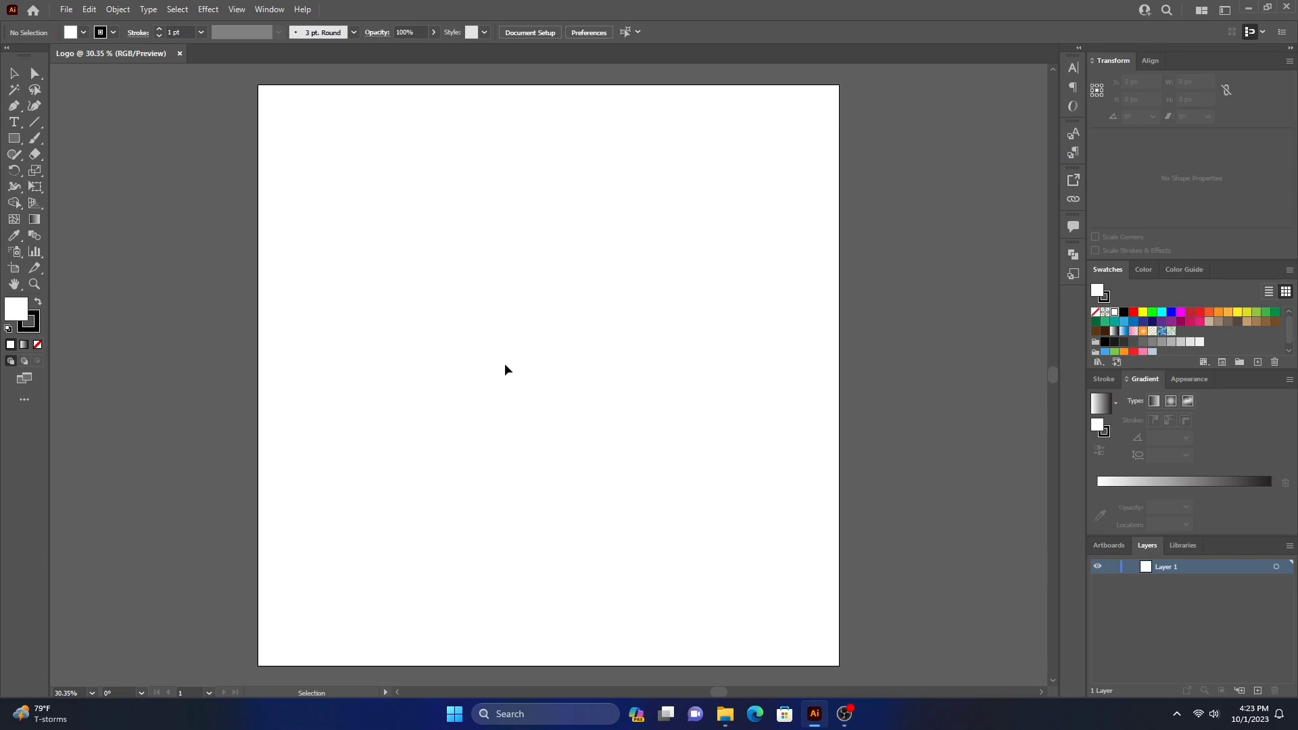
# Step: Place SKETCH.jpg and scale it to the full 2000 px artboard height
pyautogui.click(67, 10)
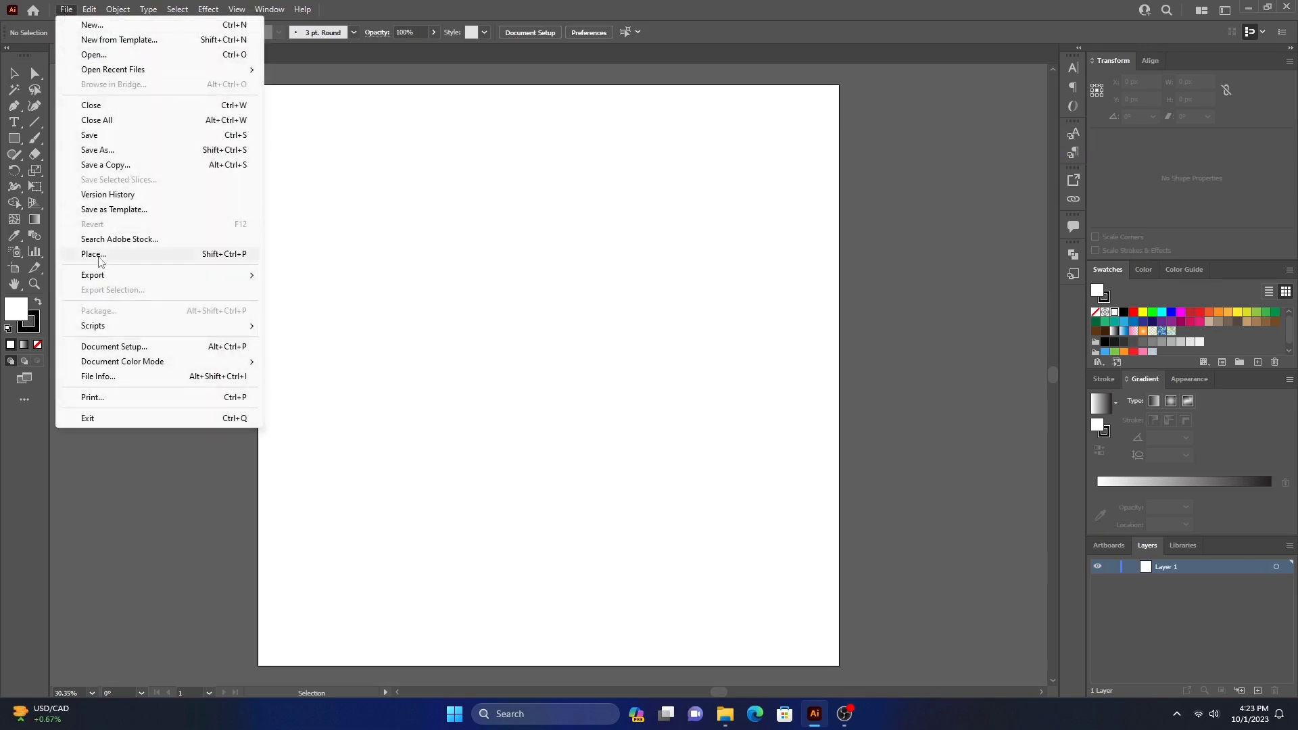
pyautogui.click(93, 254)
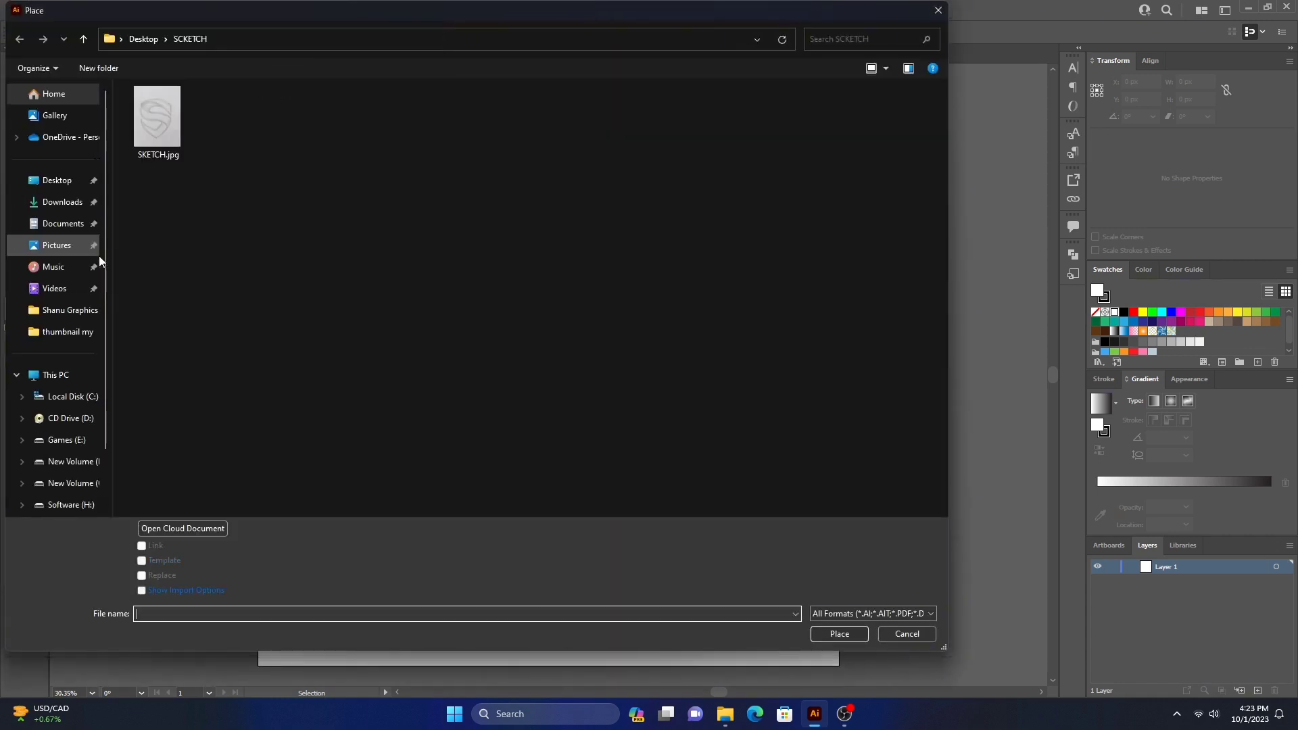
pyautogui.click(160, 124)
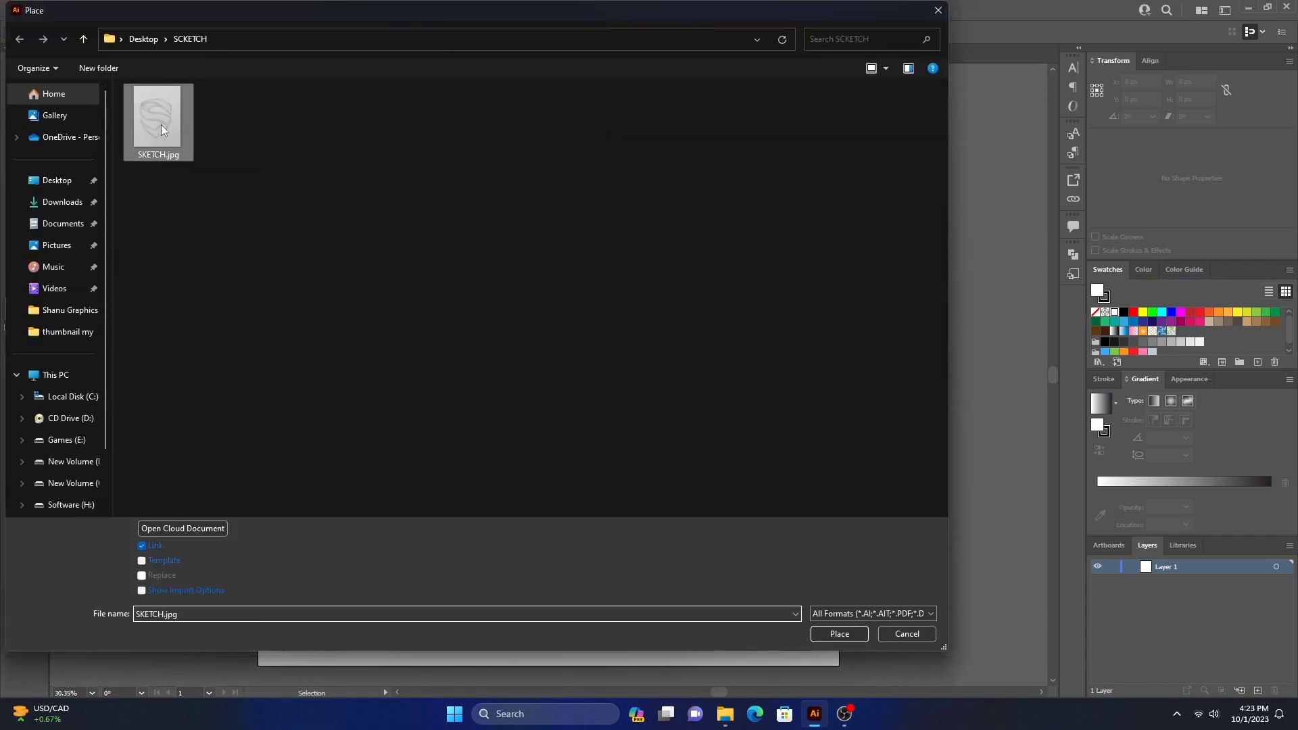
pyautogui.click(841, 633)
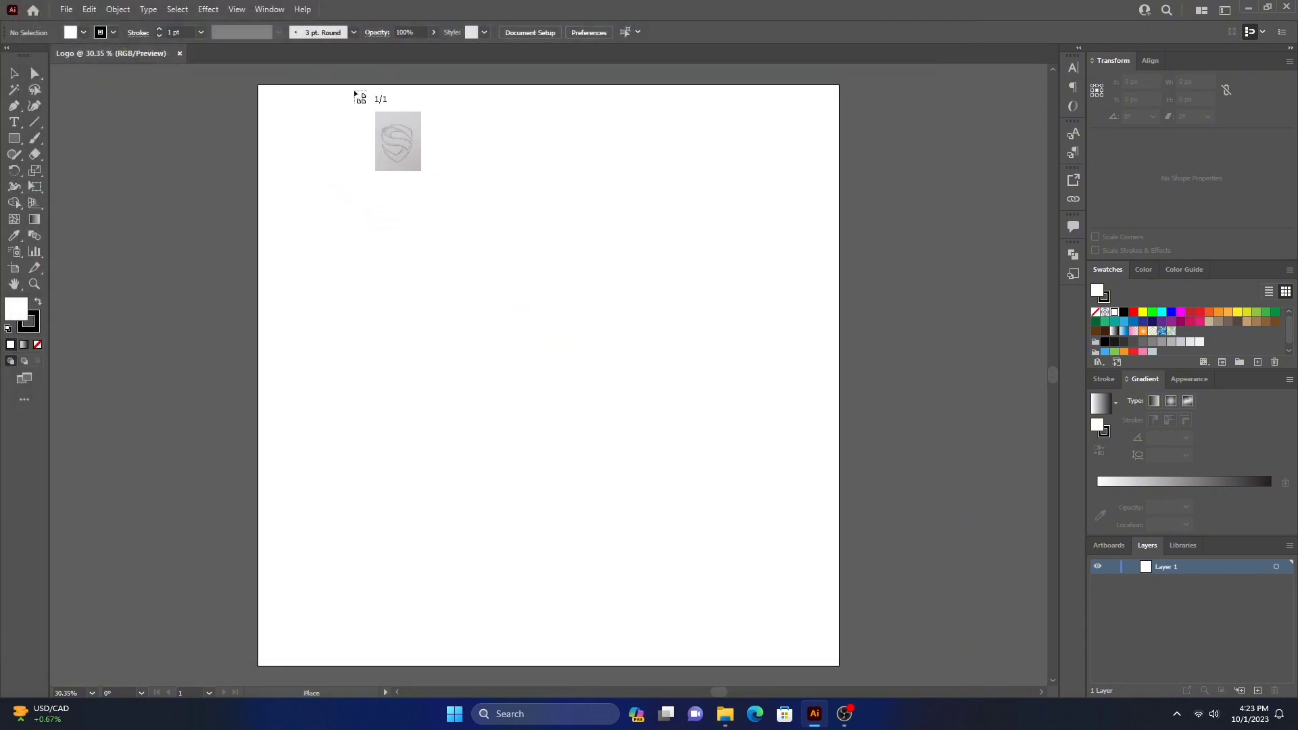
pyautogui.moveTo(319, 86); pyautogui.dragTo(792, 667)
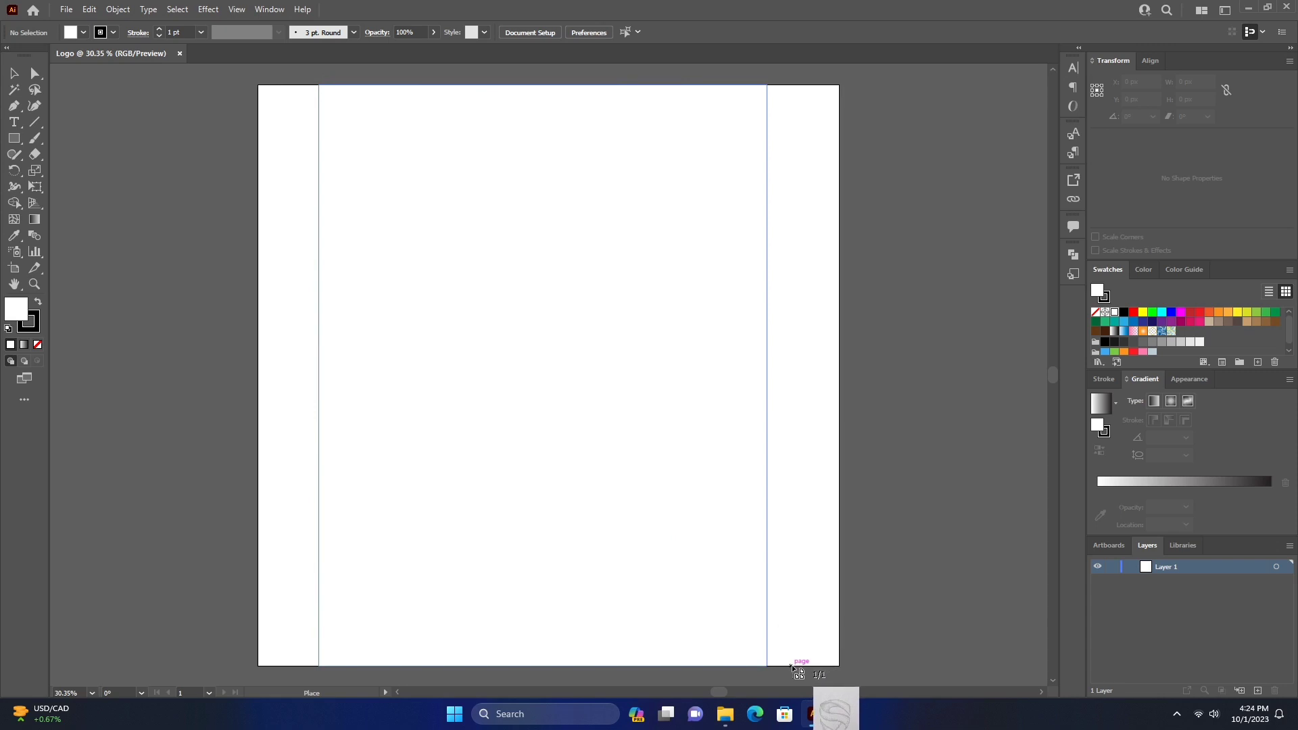
pyautogui.moveTo(792, 667); pyautogui.dragTo(792, 665)
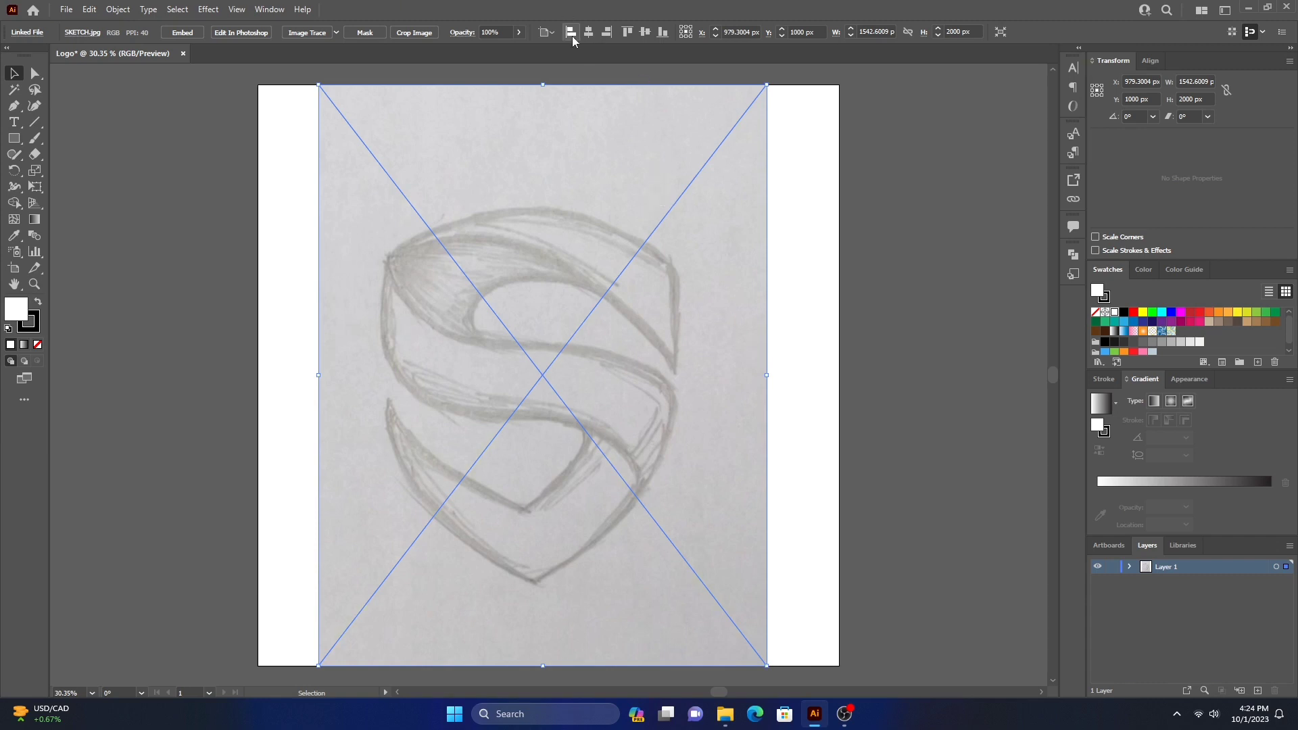
# Step: Centre the sketch horizontally on the artboard and lock it
pyautogui.click(589, 33)
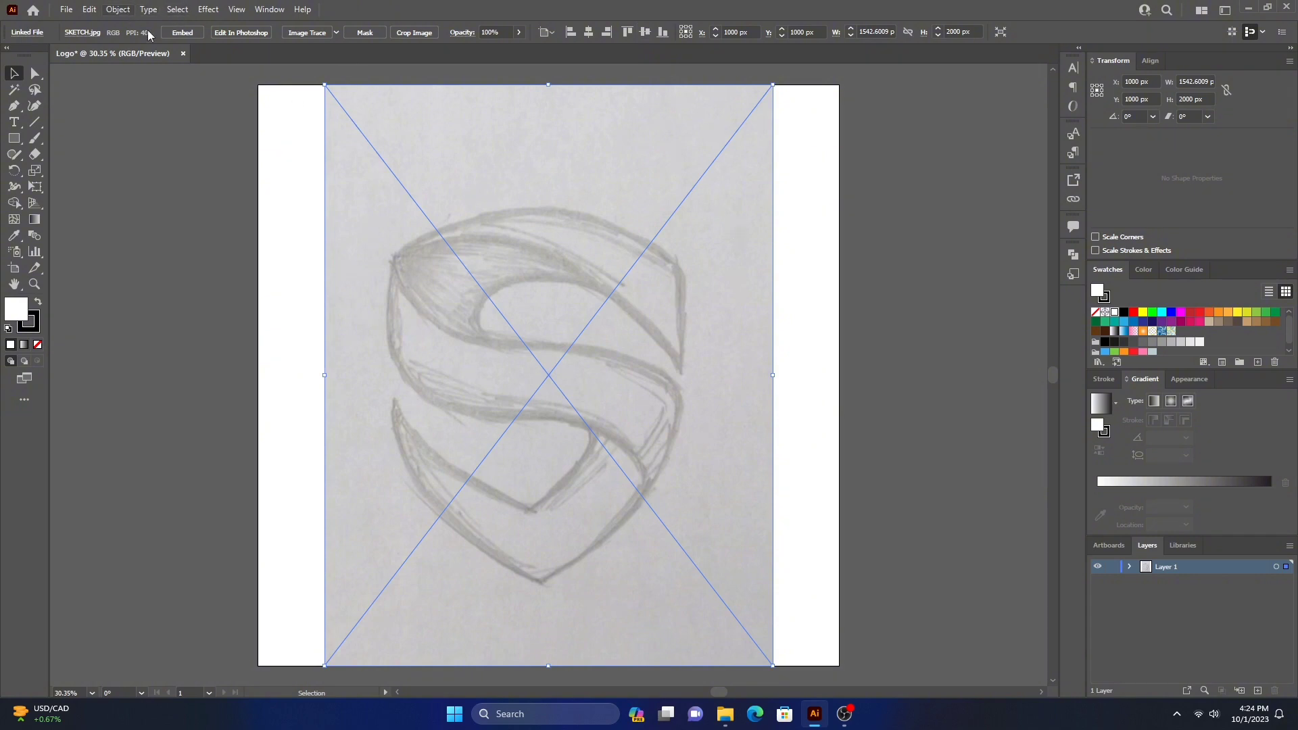
pyautogui.click(244, 130)
pyautogui.click(119, 9)
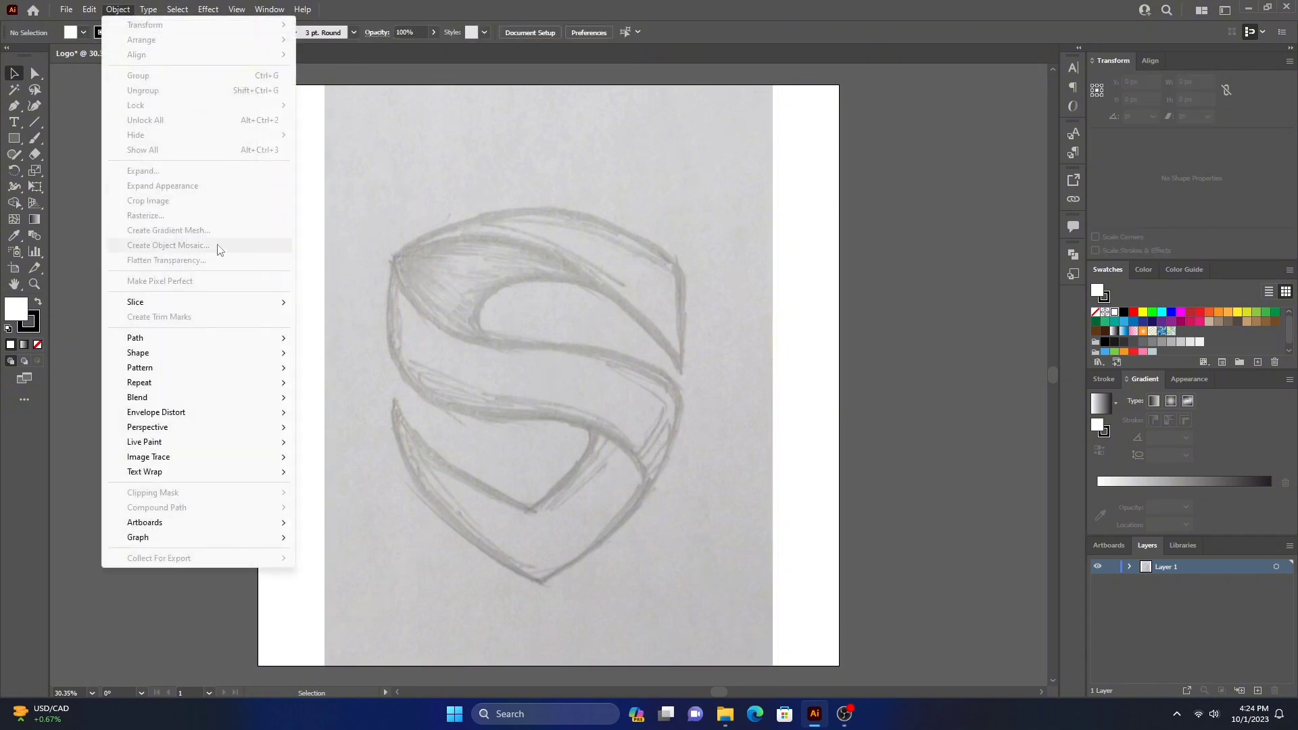
pyautogui.click(440, 197)
pyautogui.click(118, 9)
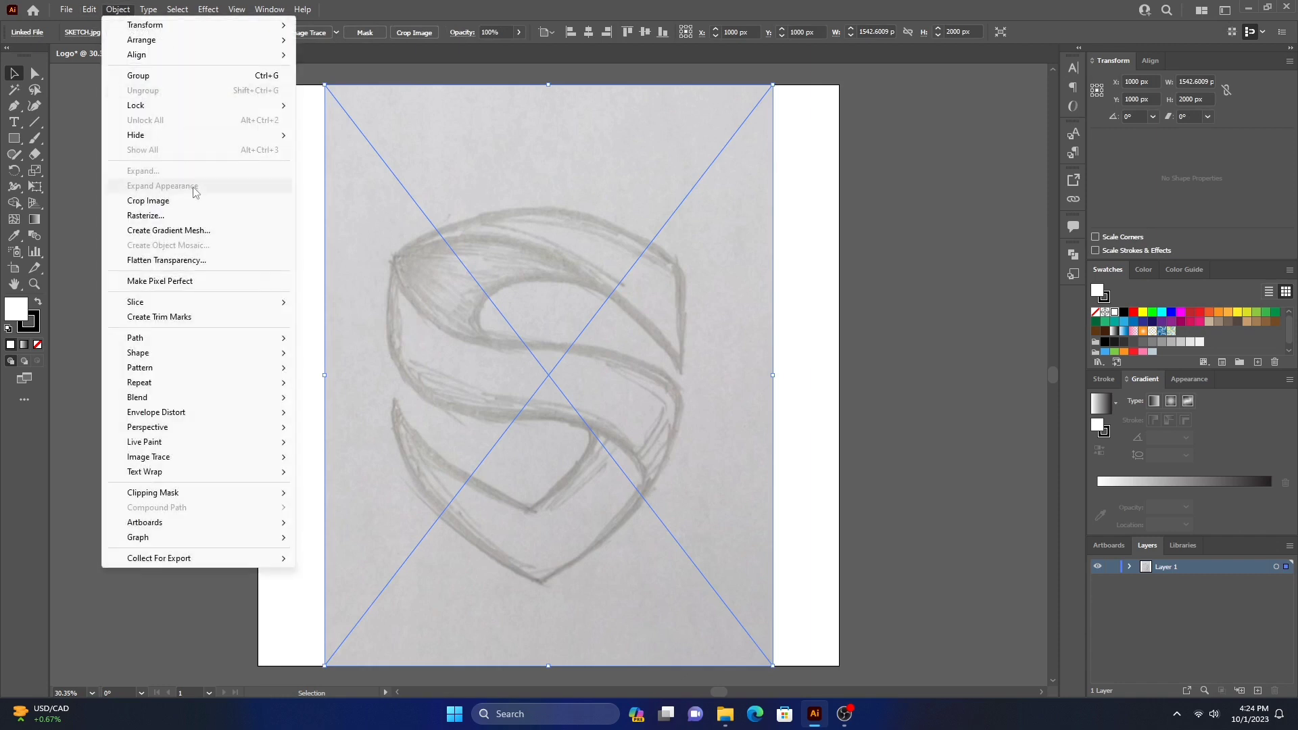
pyautogui.moveTo(136, 106)
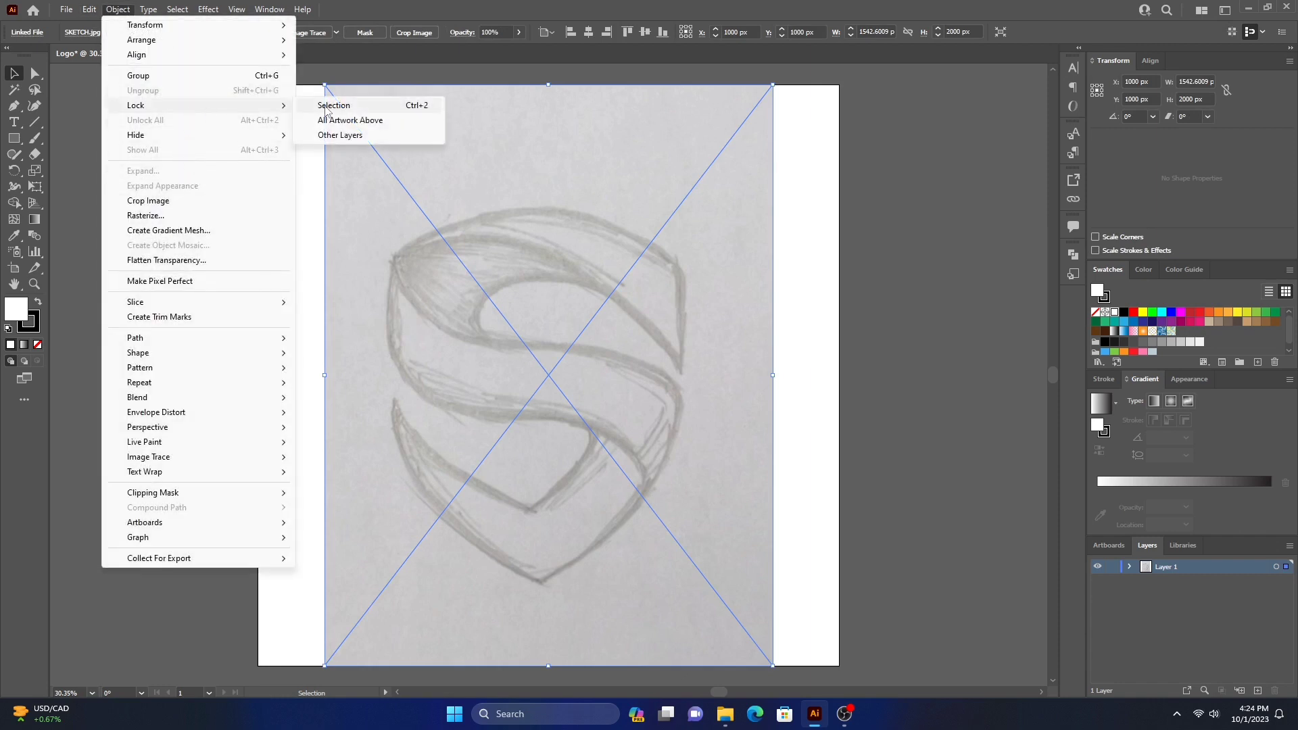
pyautogui.click(326, 106)
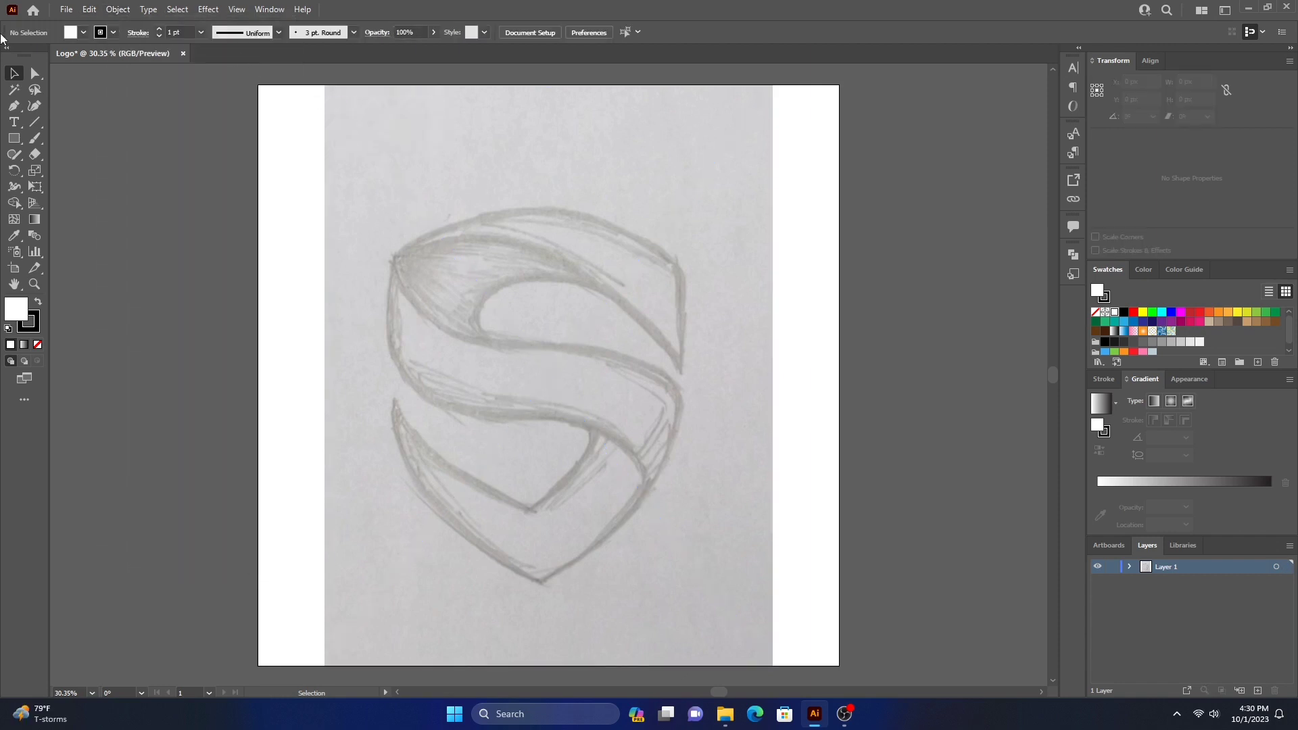
# Step: Select the Ellipse tool with the fill set to None
pyautogui.click(21, 142)
pyautogui.moveTo(20, 144); pyautogui.dragTo(55, 172)
pyautogui.click(84, 33)
pyautogui.click(8, 55)
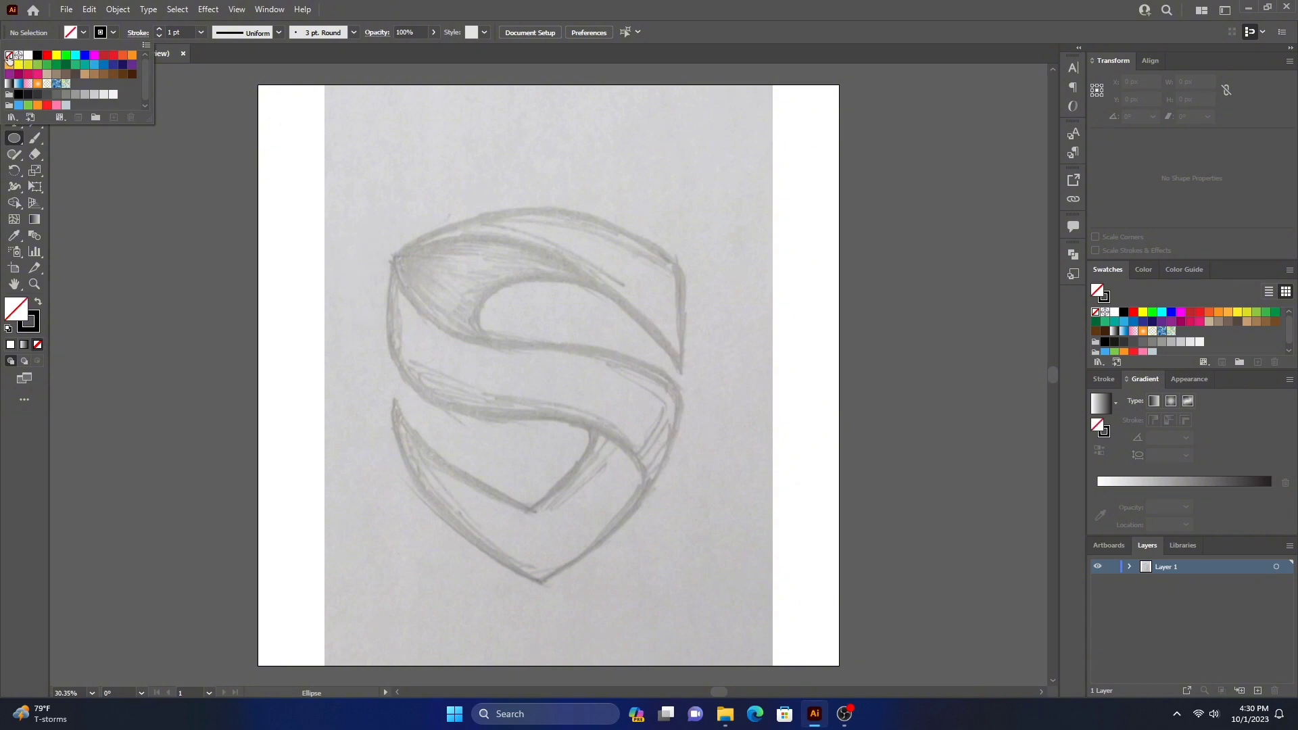
pyautogui.click(489, 266)
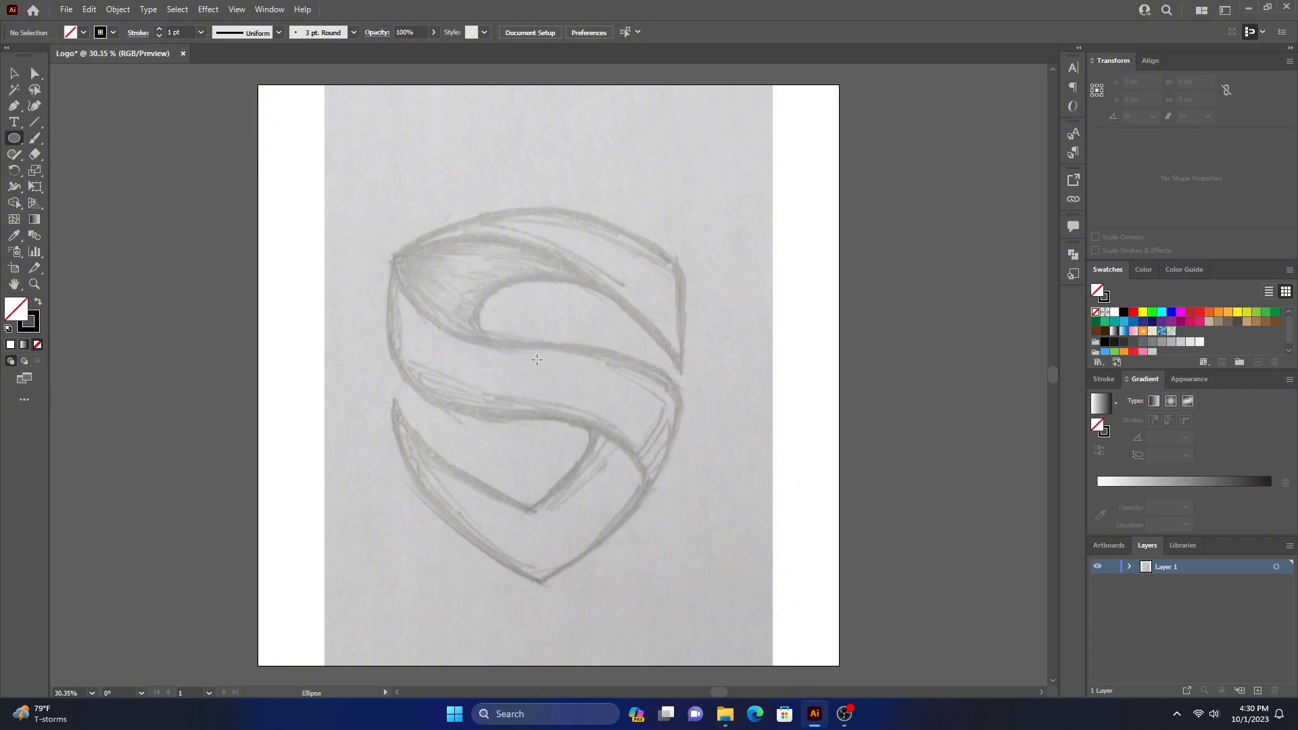
# Step: Draw a 1460 px circle and move it down to frame the shield sketch
pyautogui.moveTo(537, 359); pyautogui.dragTo(730, 534)
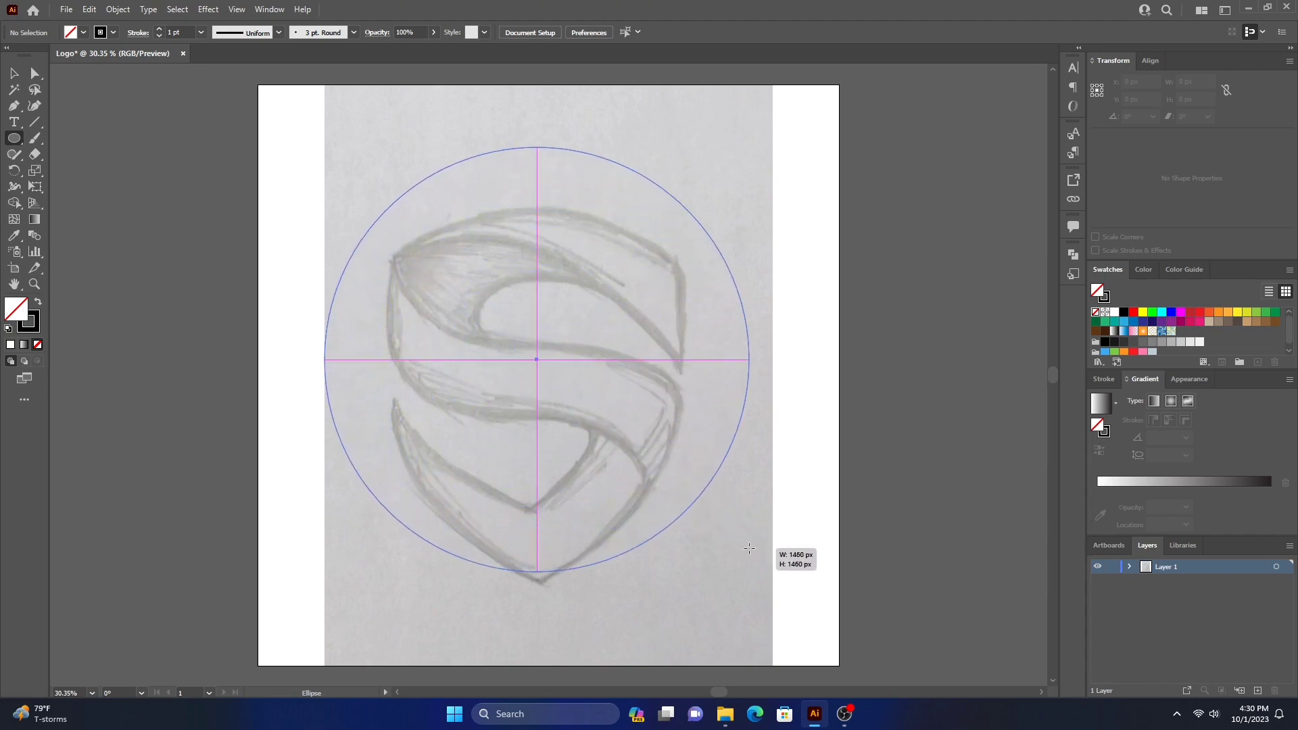
pyautogui.moveTo(730, 533); pyautogui.dragTo(749, 544)
pyautogui.click(13, 73)
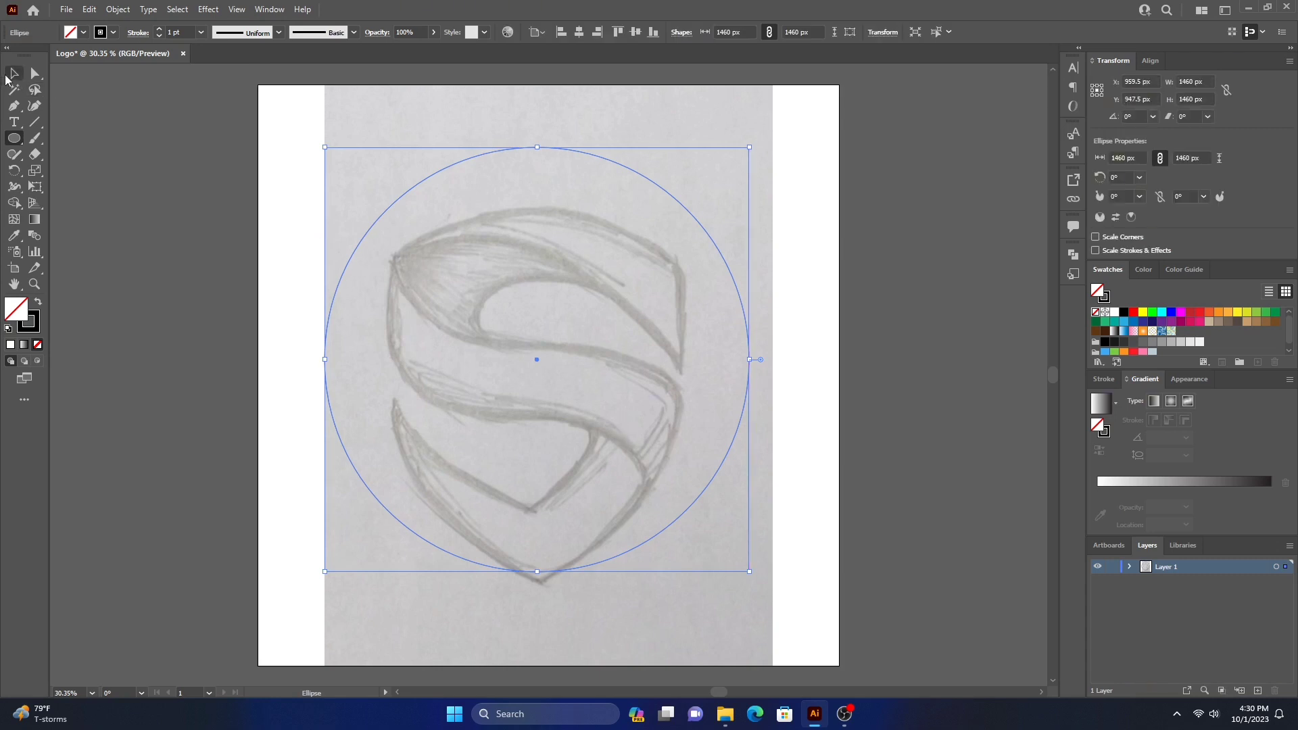
pyautogui.moveTo(535, 359); pyautogui.dragTo(532, 416)
pyautogui.click(880, 277)
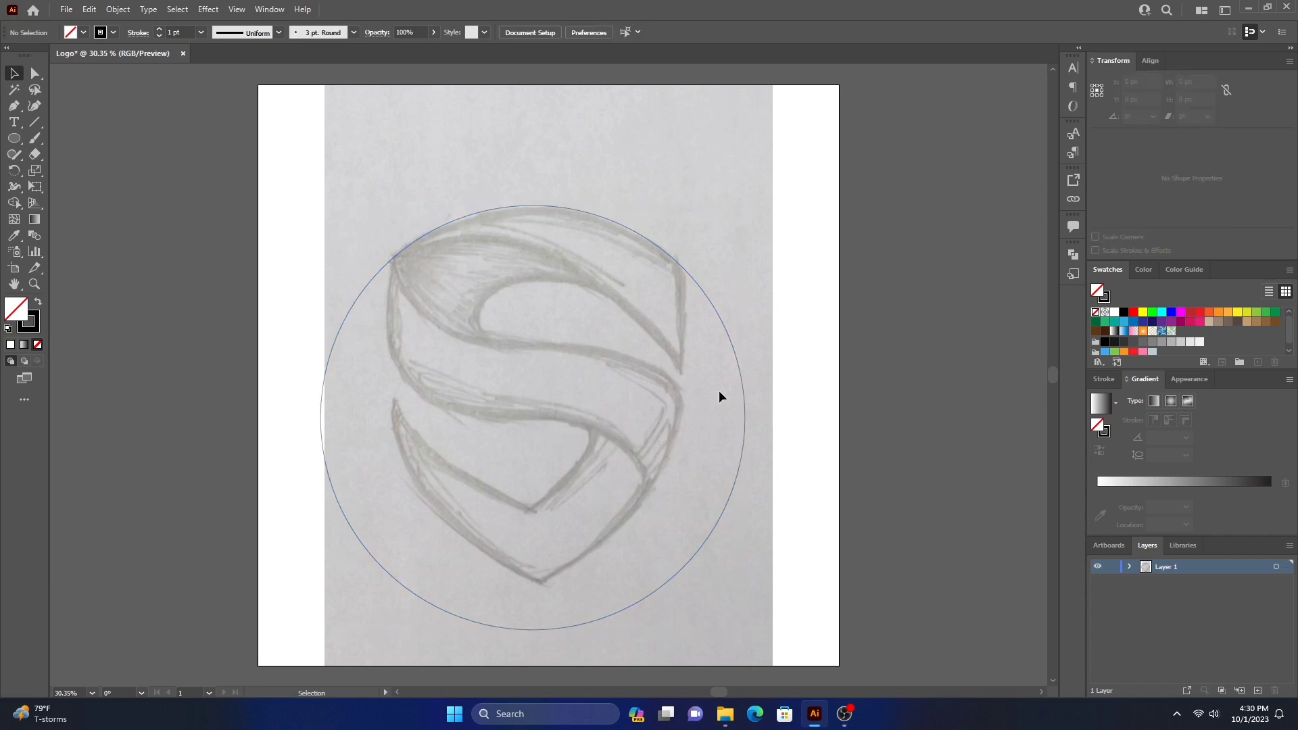
pyautogui.click(33, 122)
# Step: Draw a 1351 px vertical line along the shield's left side and paste a copy in front
pyautogui.moveTo(390, 238); pyautogui.dragTo(390, 629)
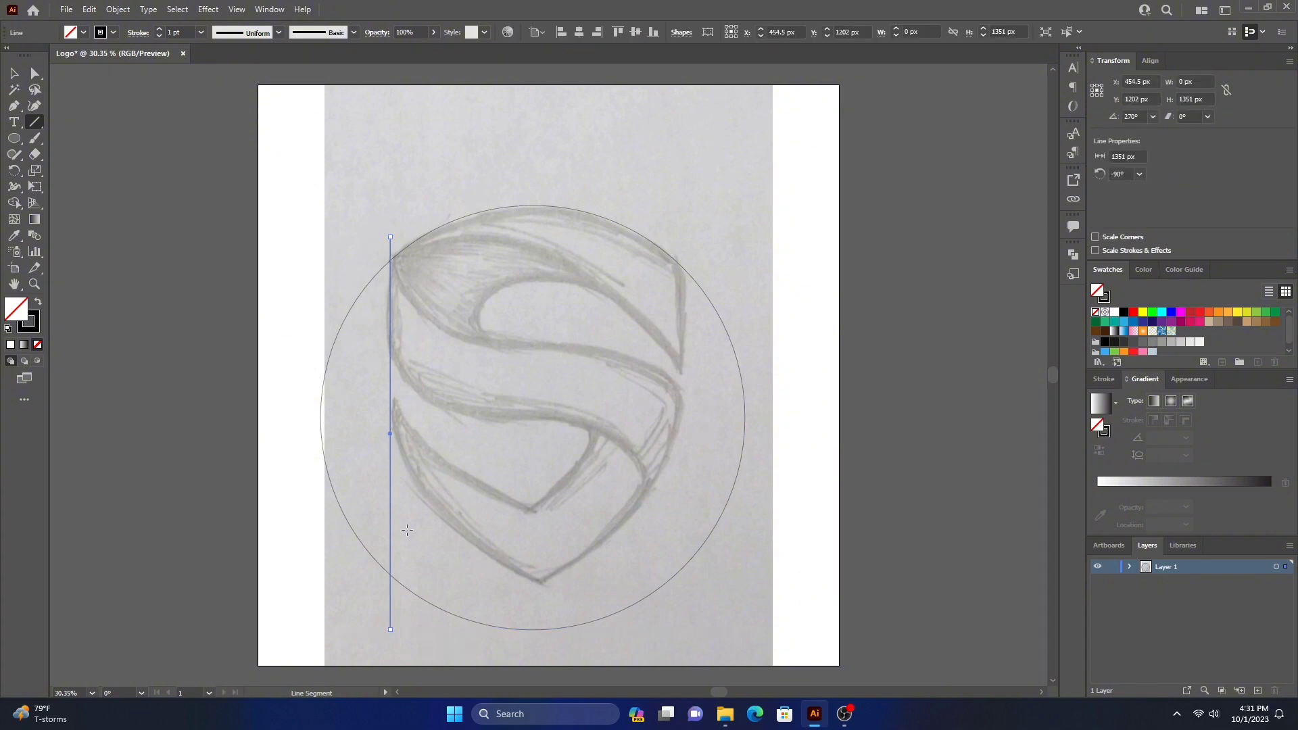
pyautogui.click(14, 73)
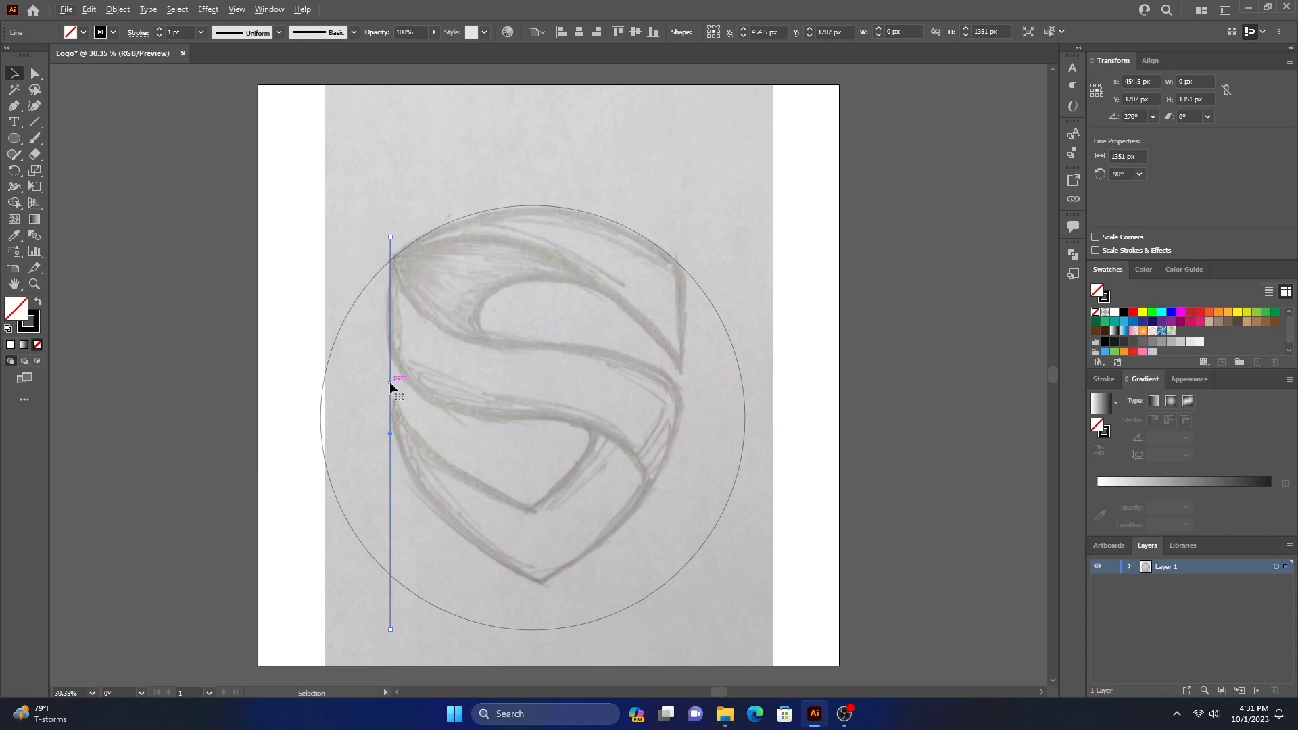
pyautogui.click(88, 9)
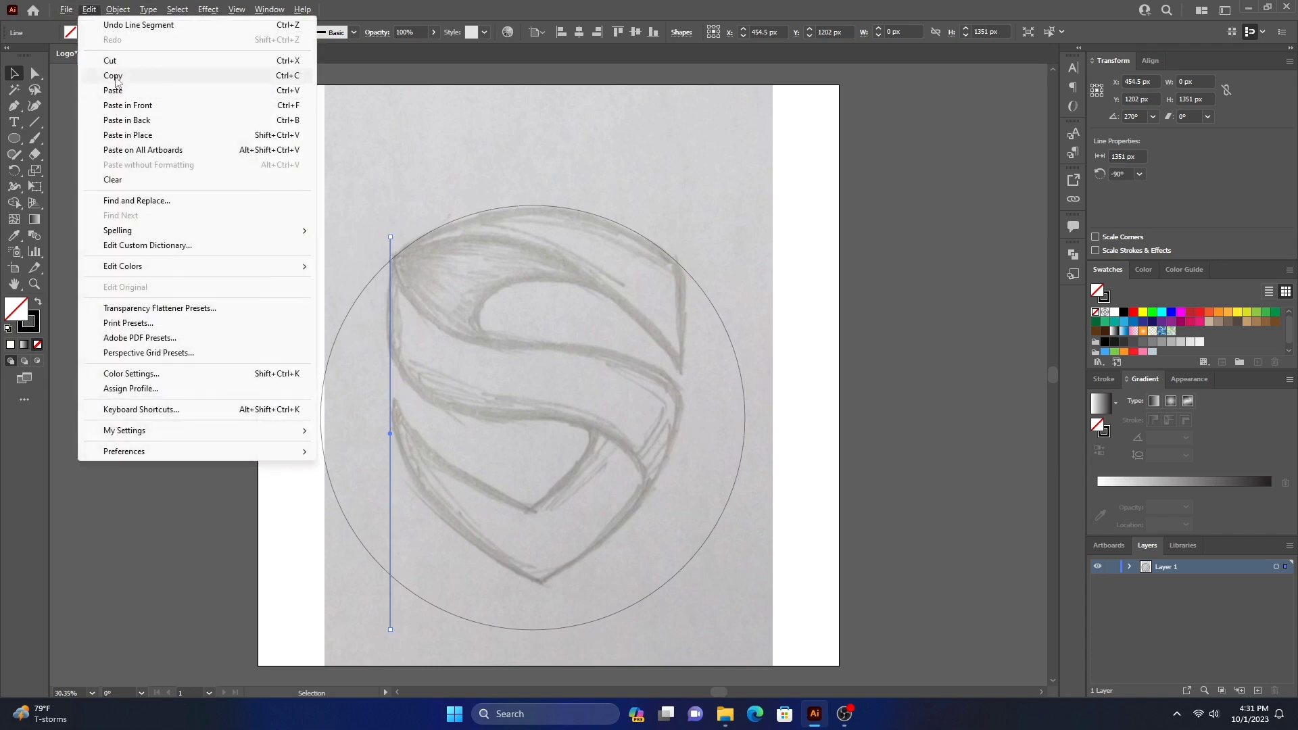
pyautogui.click(113, 75)
pyautogui.click(89, 9)
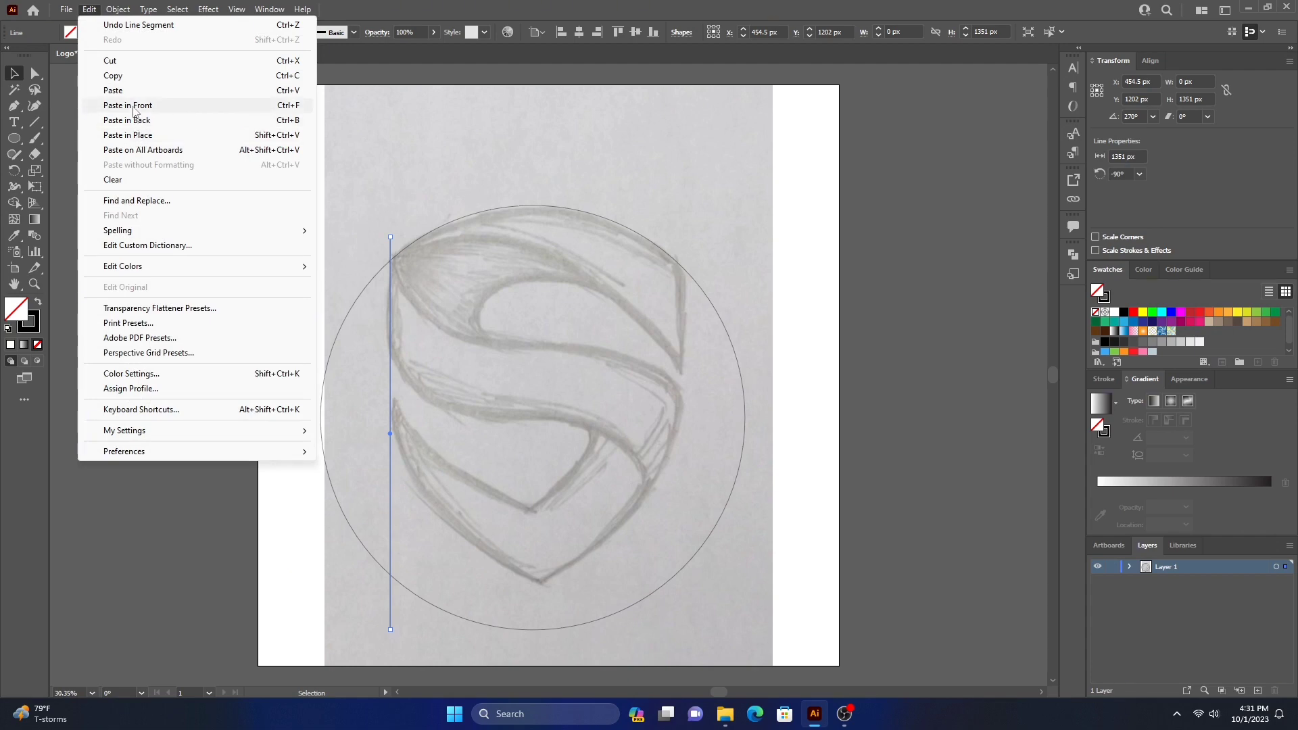
pyautogui.click(134, 107)
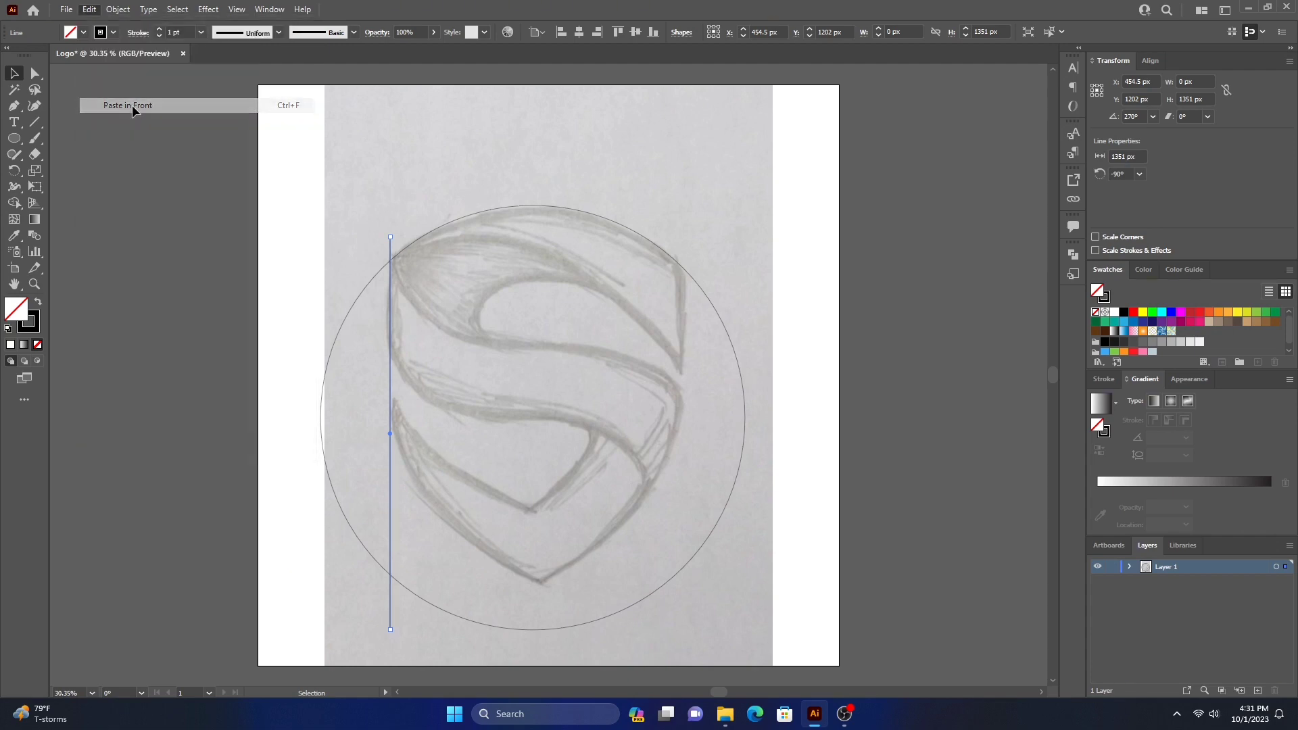
# Step: Move the copied line onto the shield's right edge, then reselect the left line
pyautogui.moveTo(391, 377); pyautogui.dragTo(687, 391)
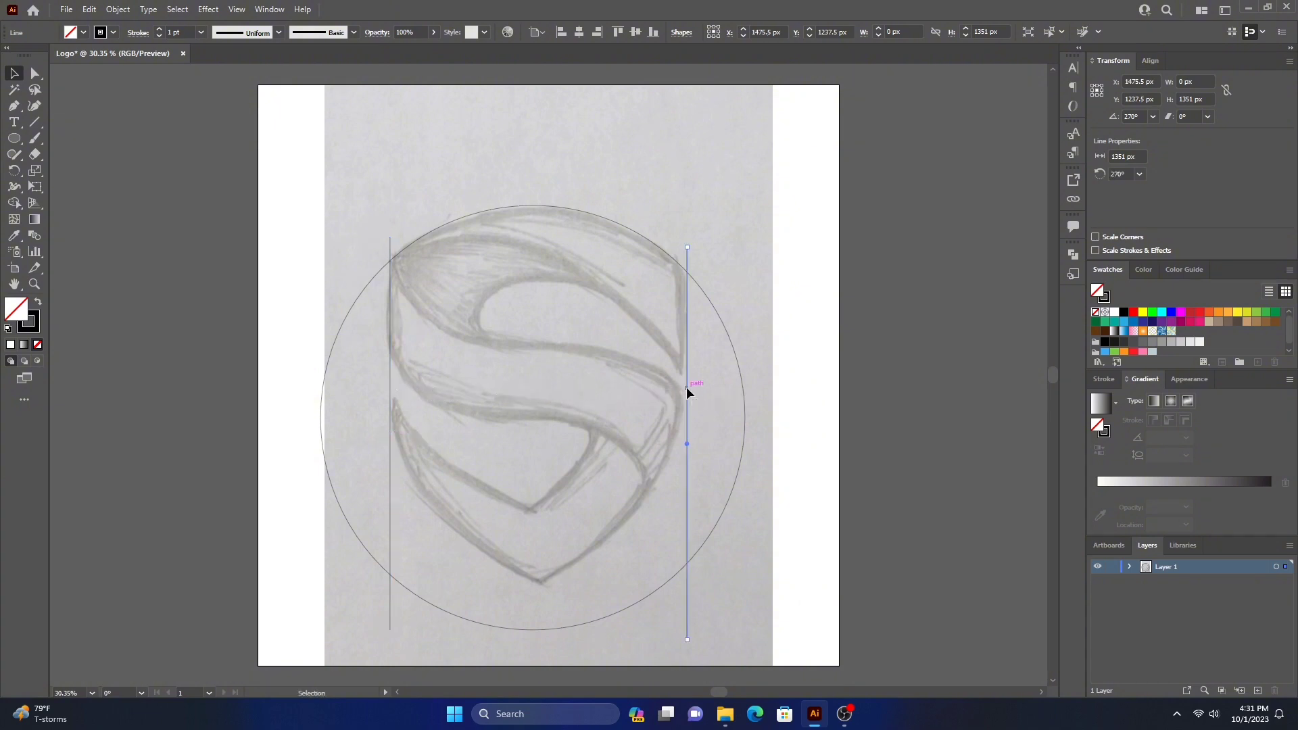
pyautogui.moveTo(683, 388); pyautogui.dragTo(683, 388)
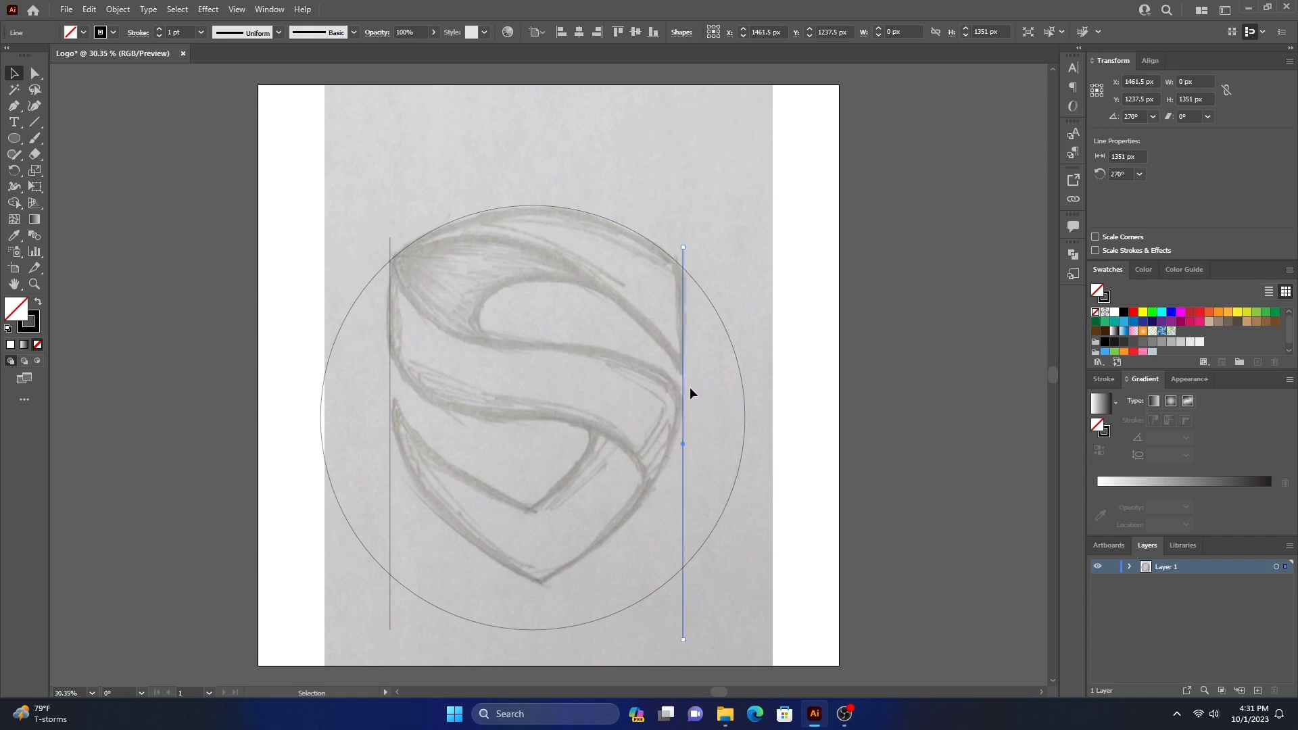
pyautogui.click(857, 284)
pyautogui.click(389, 402)
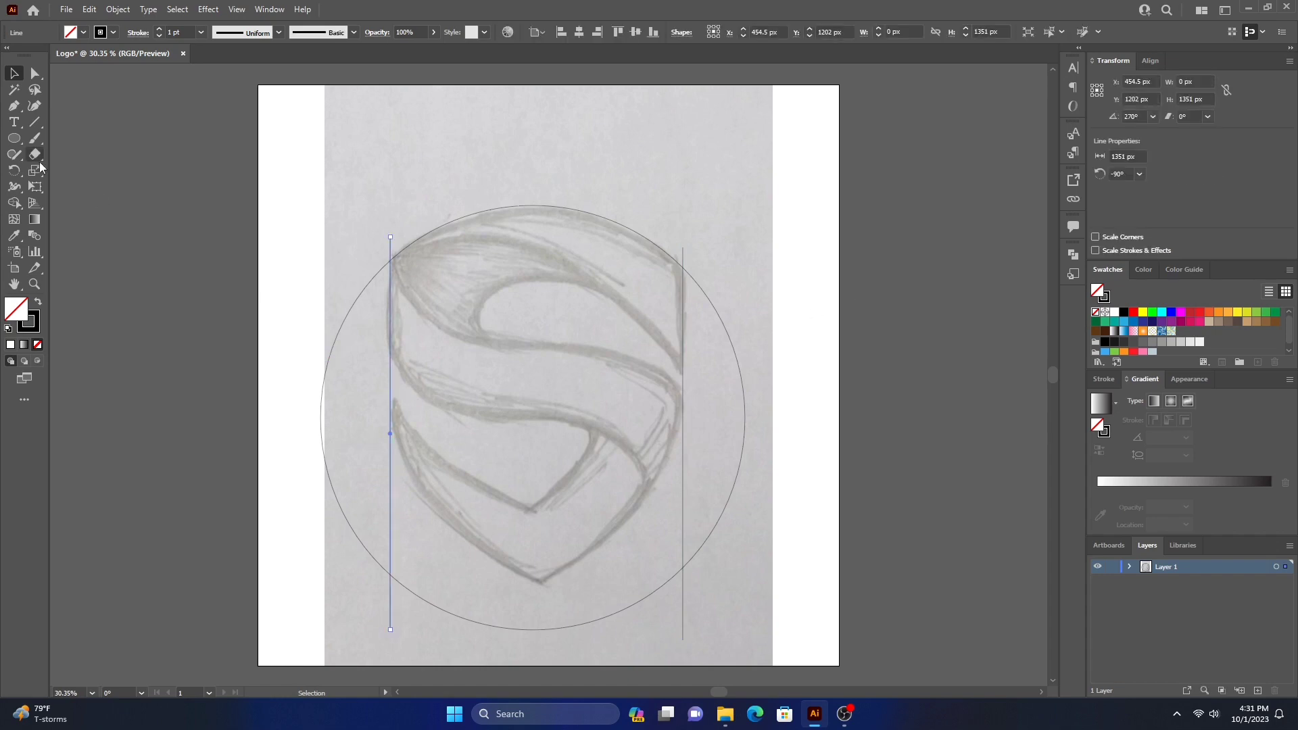
pyautogui.click(90, 10)
# Step: Paste a copy of the left line, rotate it 60°, and move it to the sketch's lower left
pyautogui.click(89, 10)
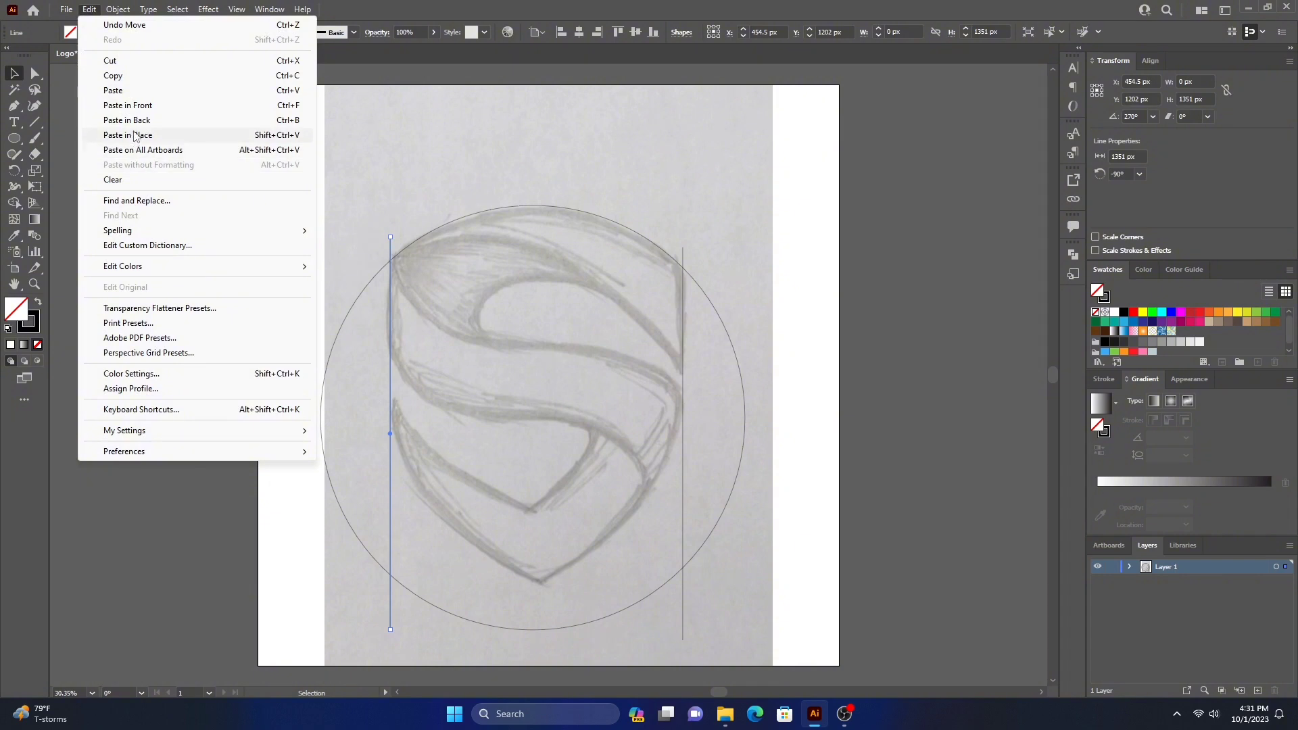
pyautogui.click(150, 106)
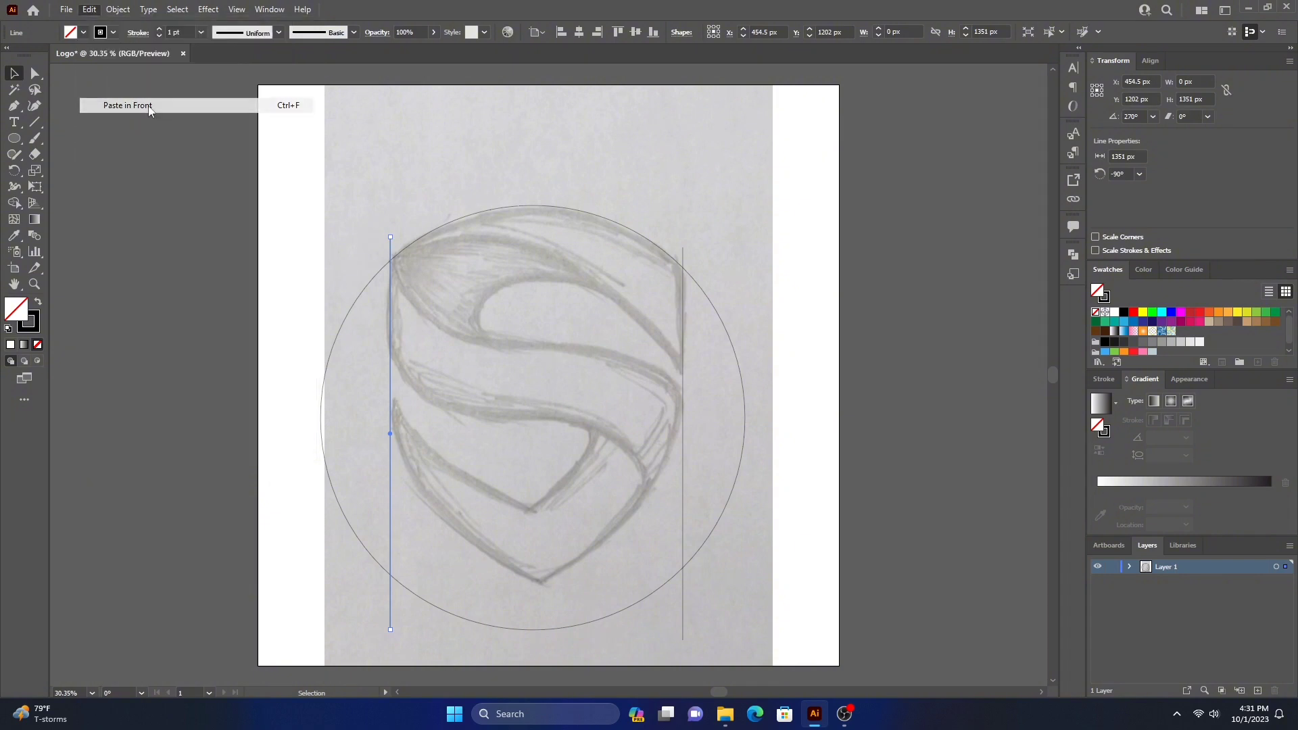
pyautogui.rightClick(392, 340)
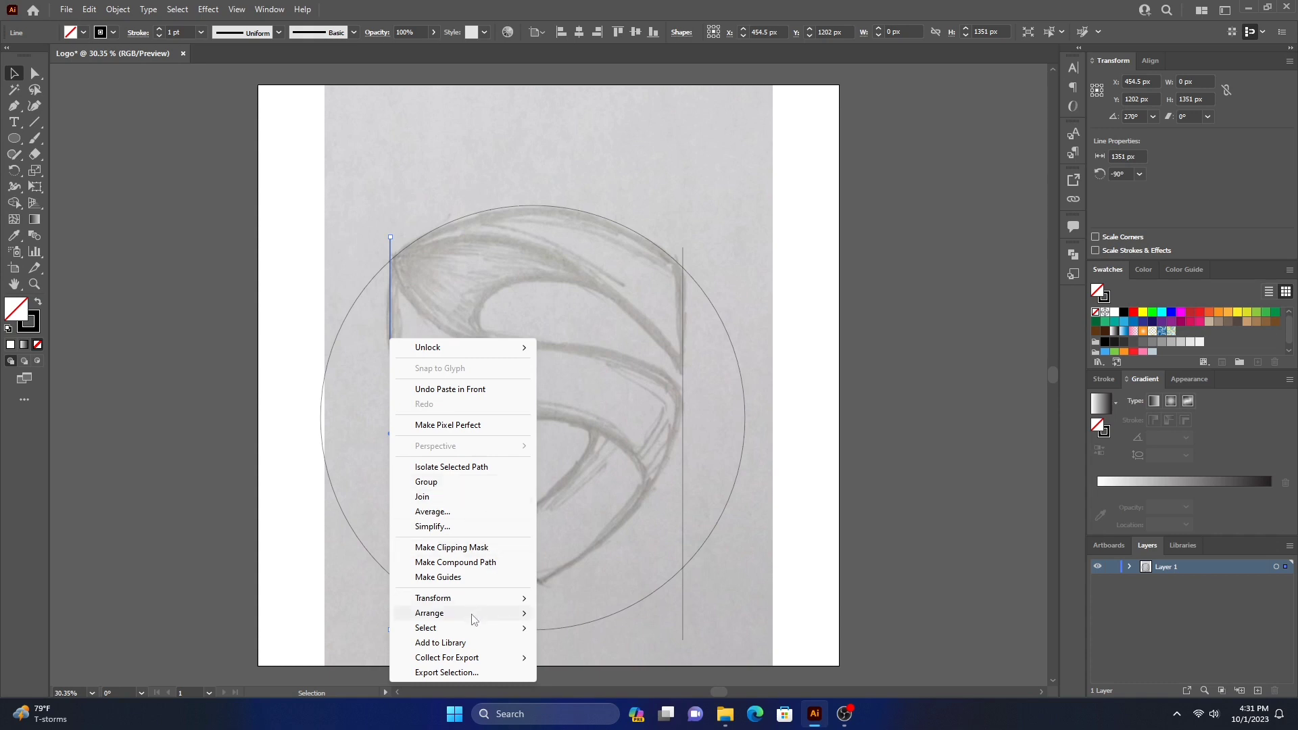
pyautogui.moveTo(433, 598)
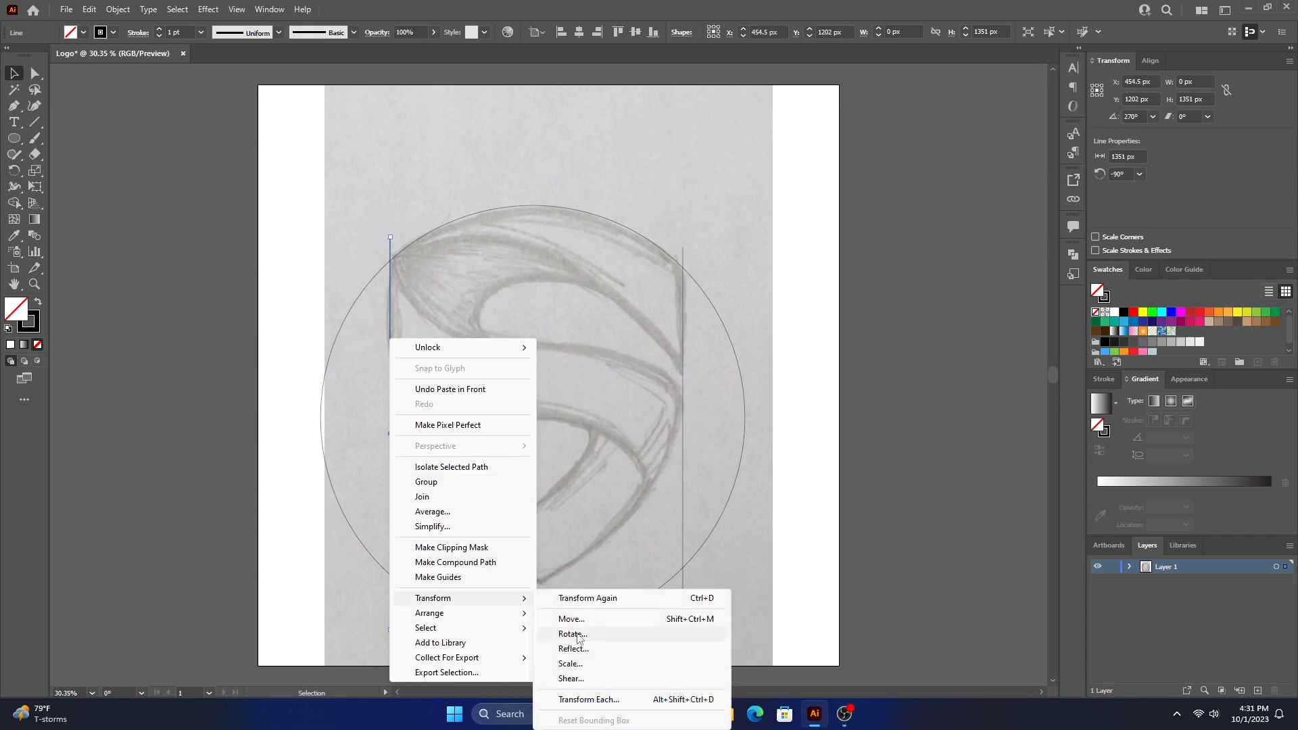
pyautogui.click(574, 629)
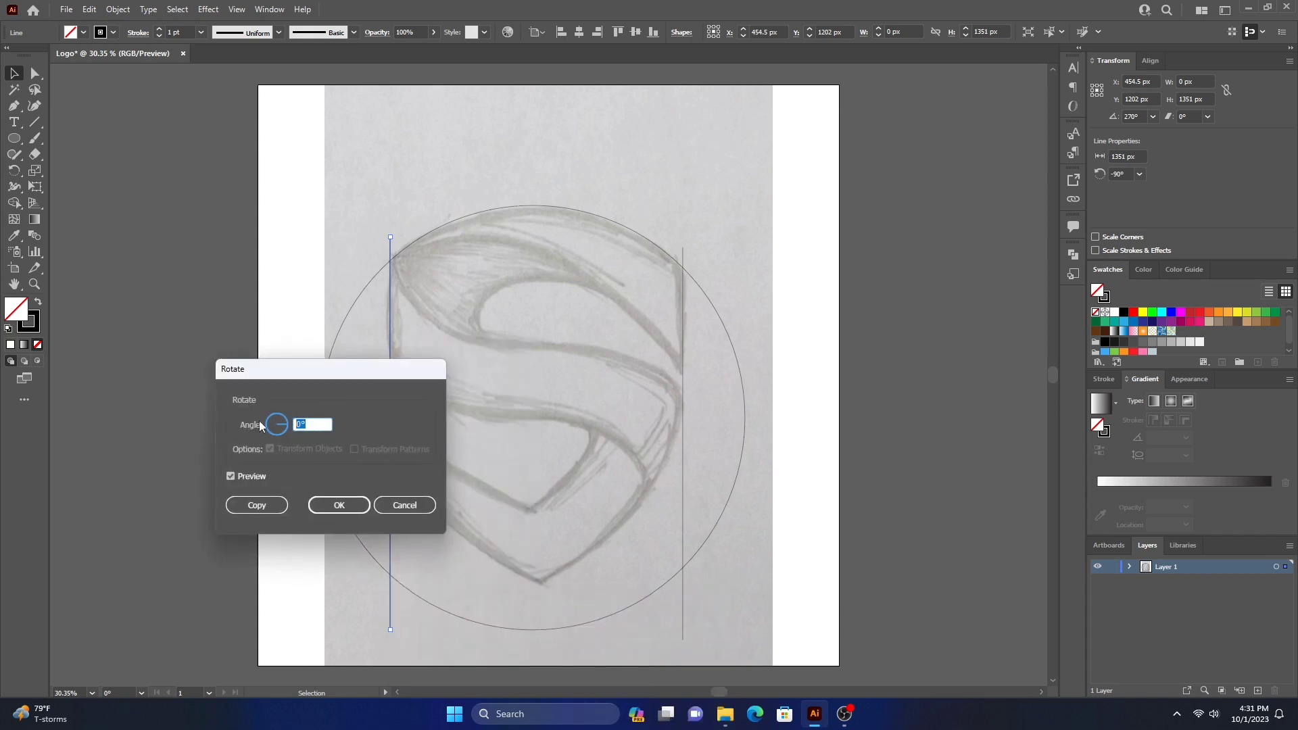
pyautogui.write('6')
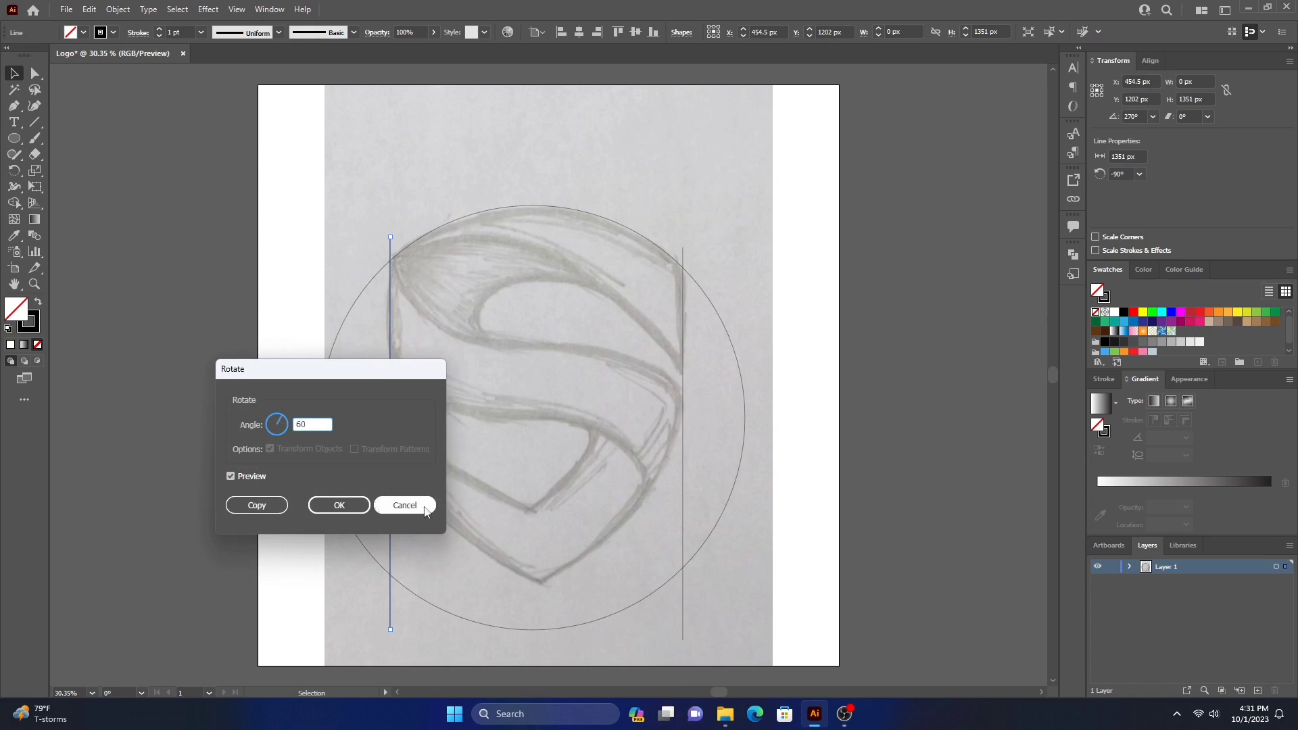
pyautogui.click(332, 508)
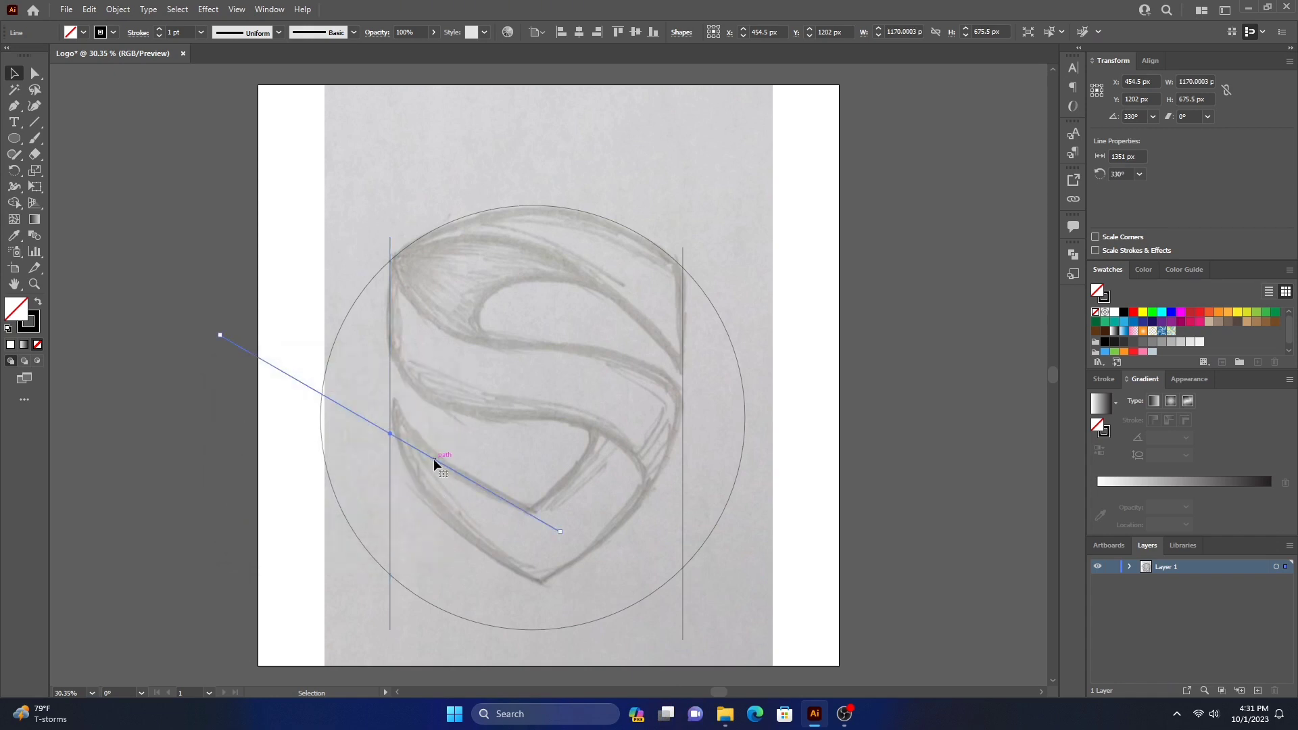
pyautogui.moveTo(434, 458)
pyautogui.mouseDown()
pyautogui.moveTo(472, 565)
pyautogui.moveTo(511, 569)
pyautogui.mouseUp()
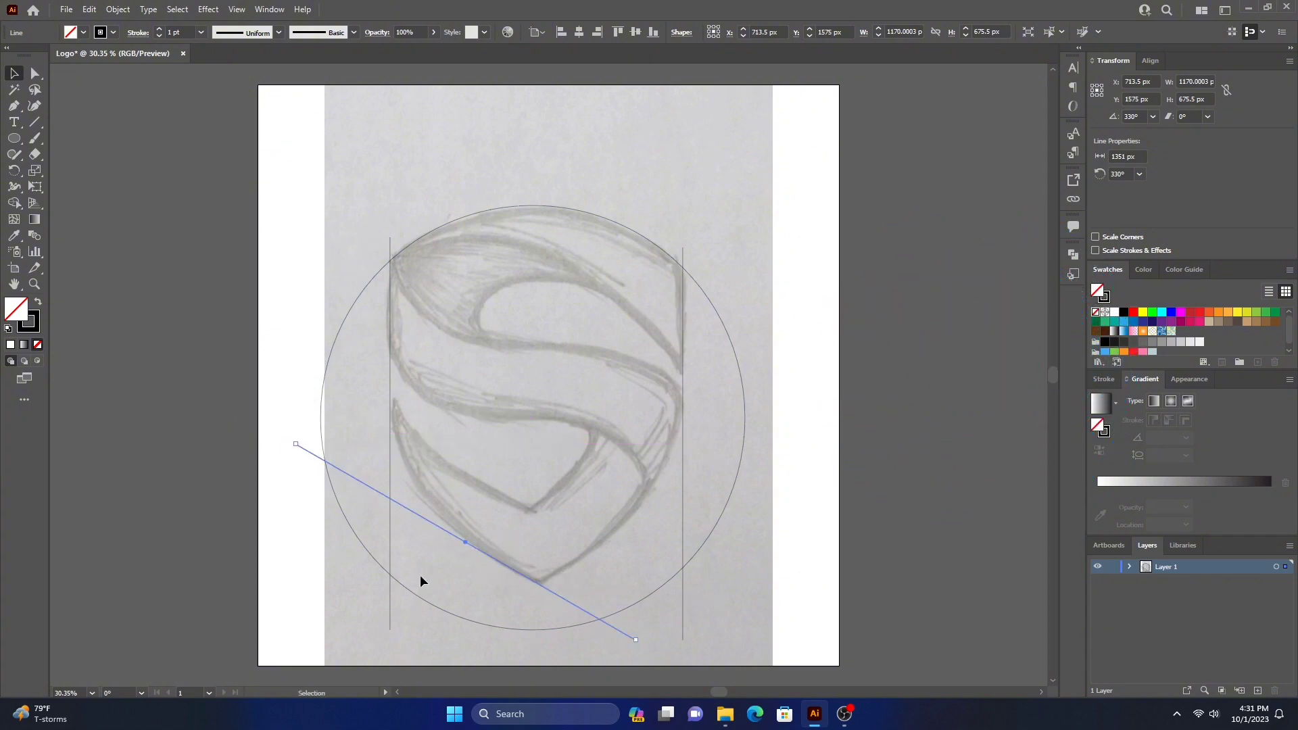
# Step: Add a vertically reflected copy crossing at the shield's bottom point, then select all guides
pyautogui.click(89, 9)
pyautogui.click(90, 10)
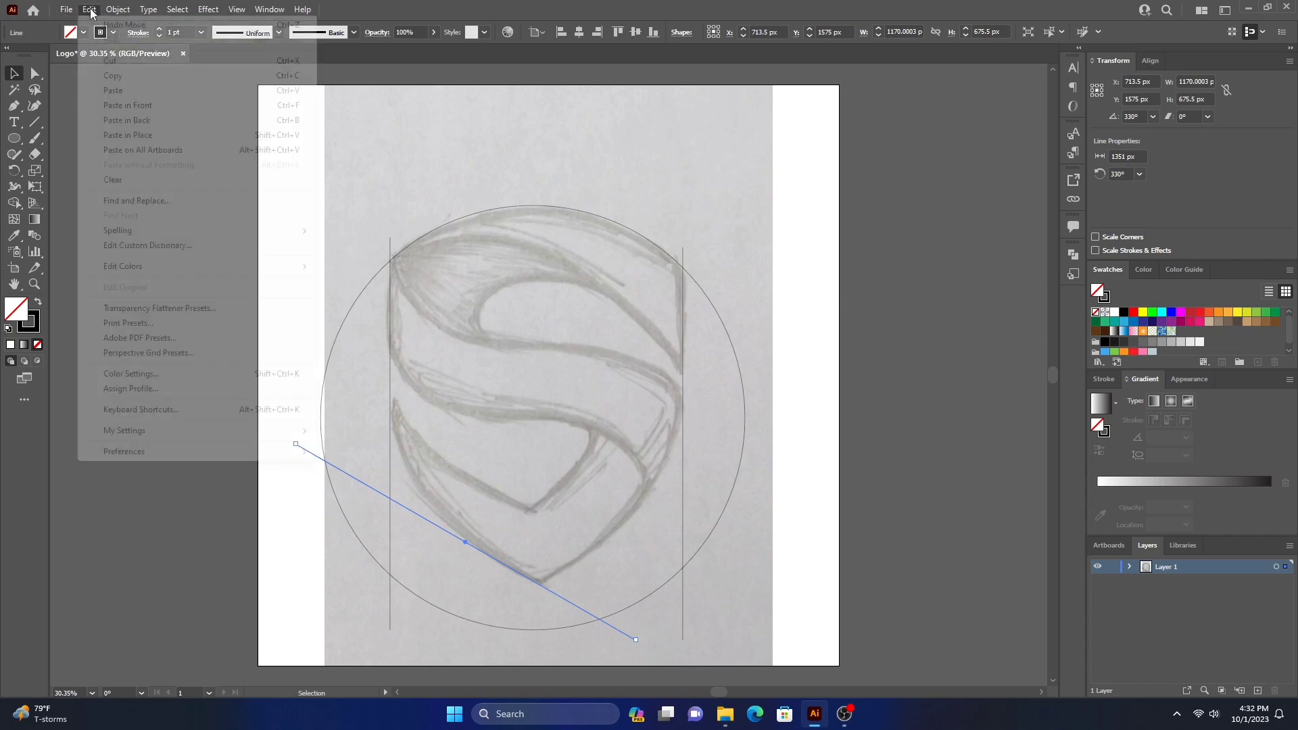
pyautogui.click(143, 106)
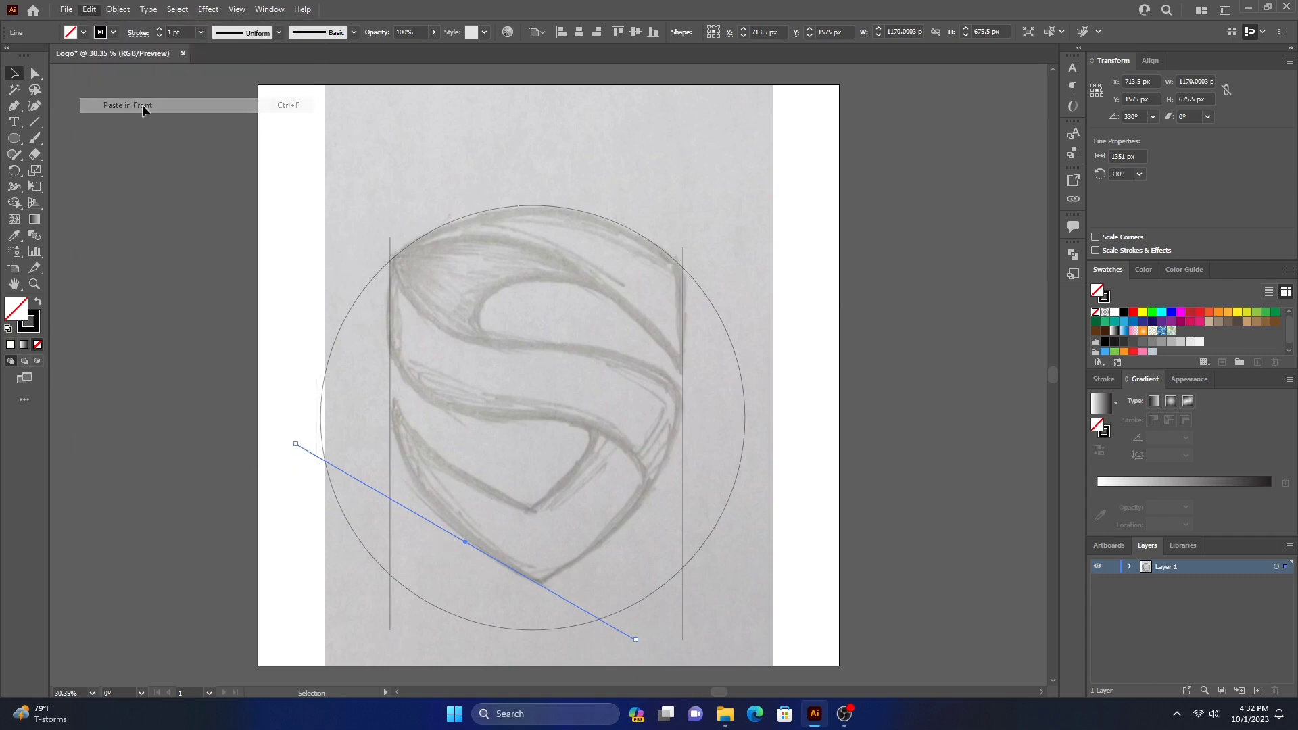
pyautogui.rightClick(426, 525)
pyautogui.moveTo(497, 437)
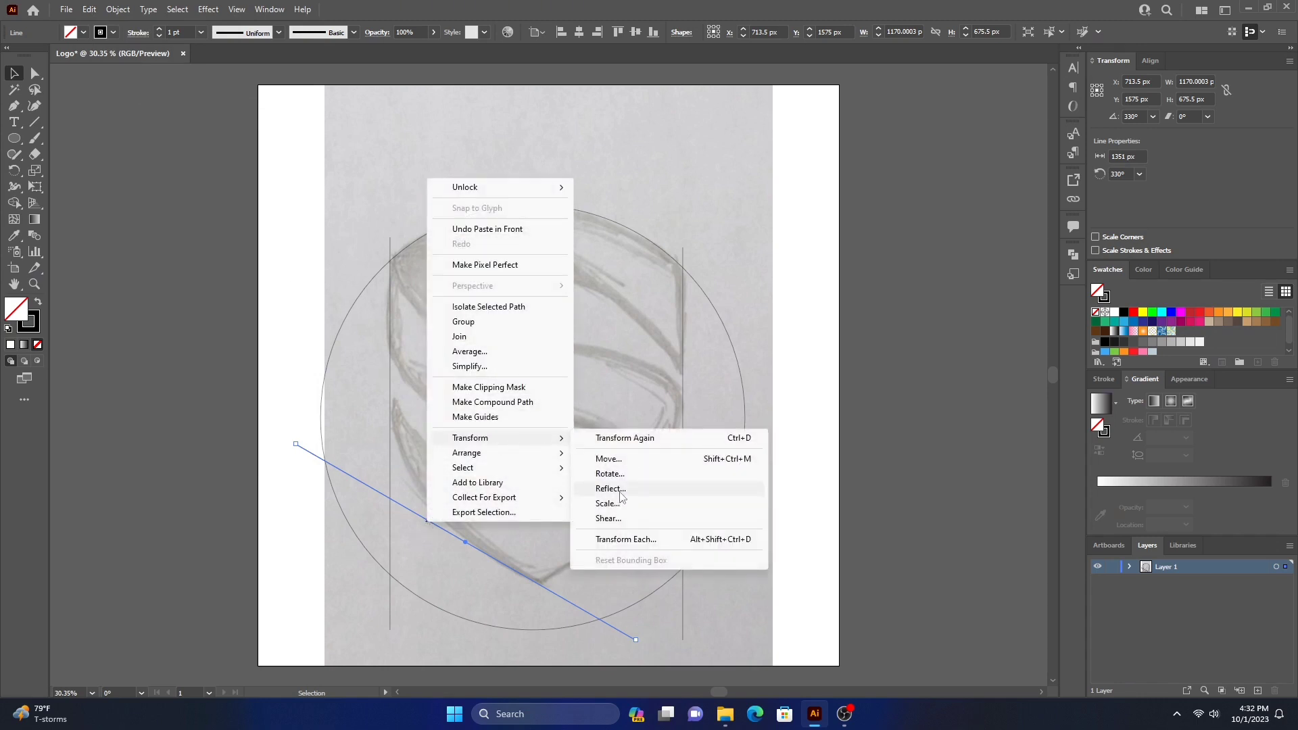
pyautogui.click(614, 489)
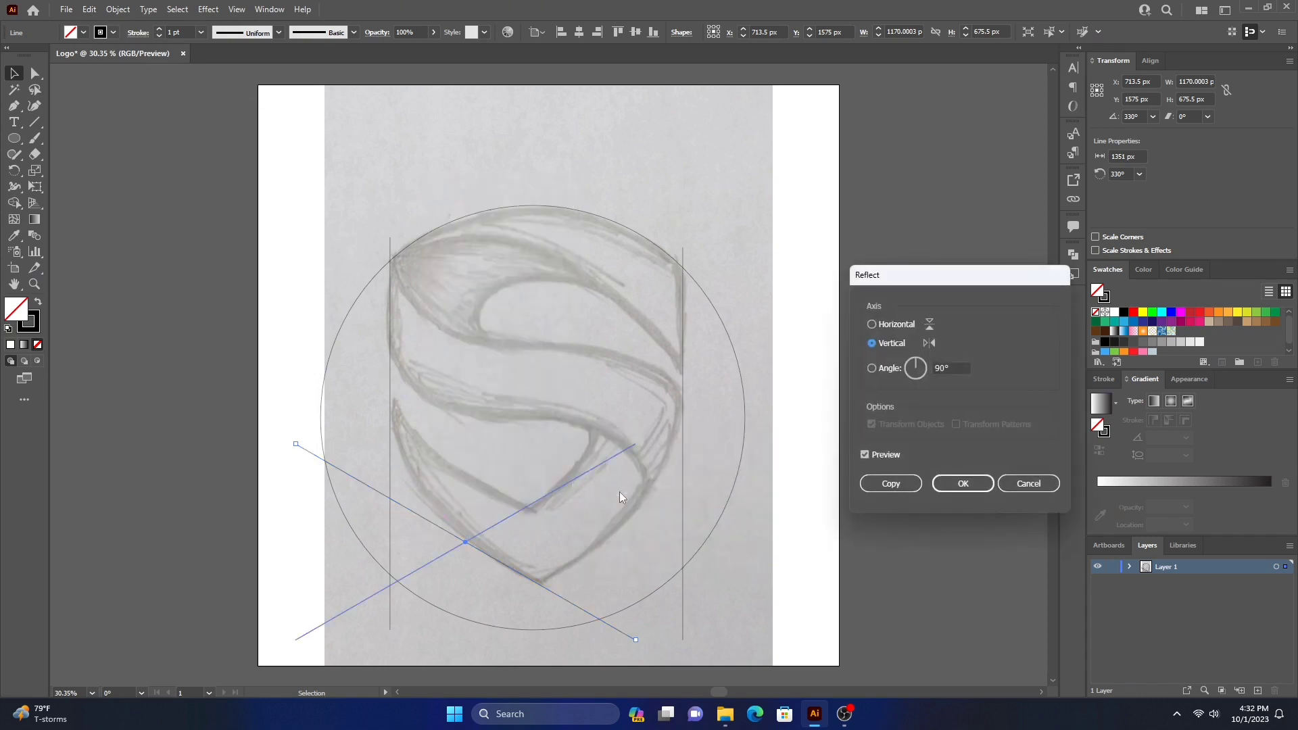
pyautogui.click(896, 485)
pyautogui.moveTo(525, 506); pyautogui.dragTo(667, 509)
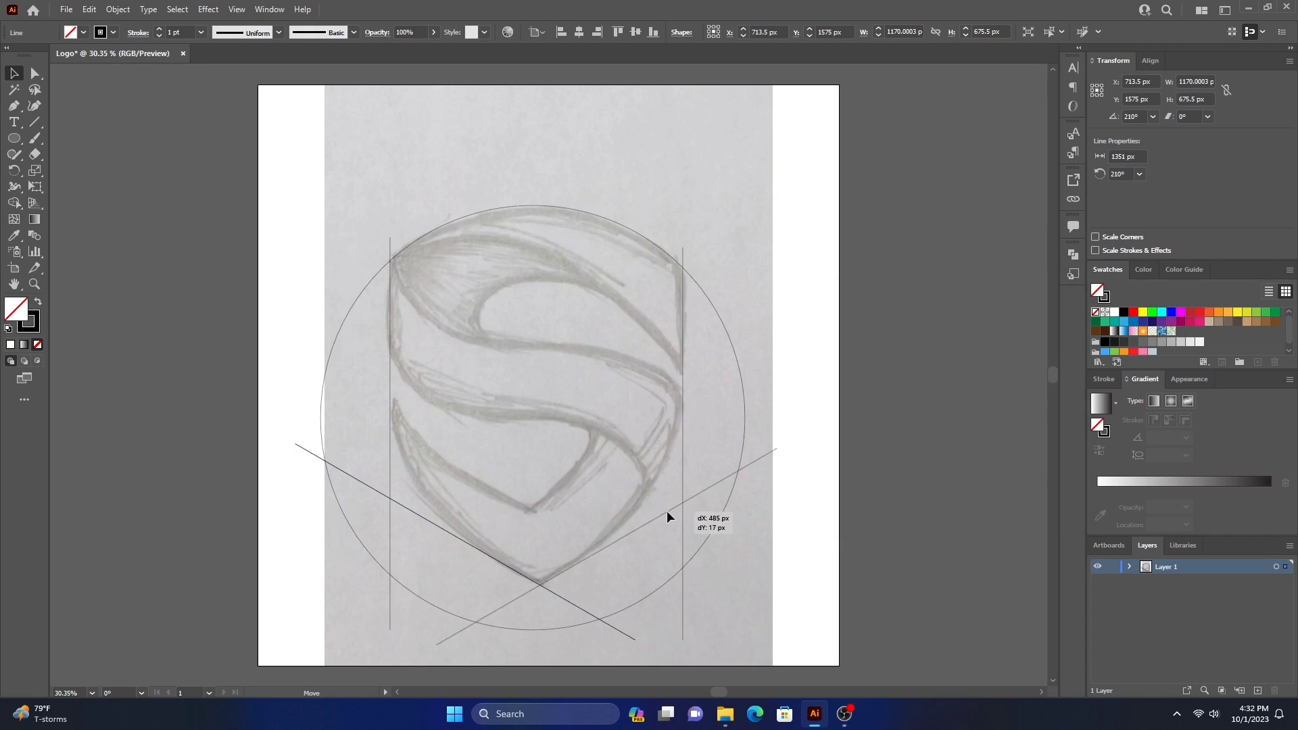
pyautogui.moveTo(668, 511); pyautogui.dragTo(667, 513)
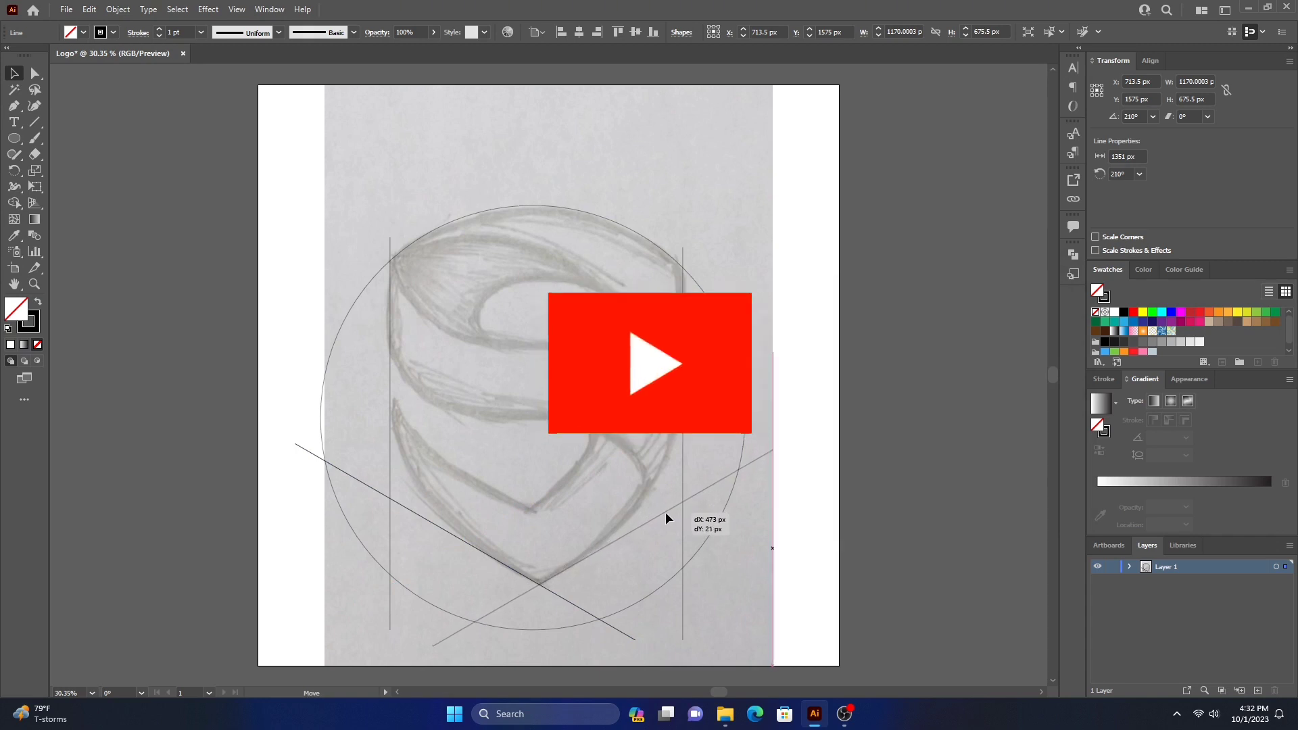
pyautogui.moveTo(665, 513); pyautogui.dragTo(664, 511)
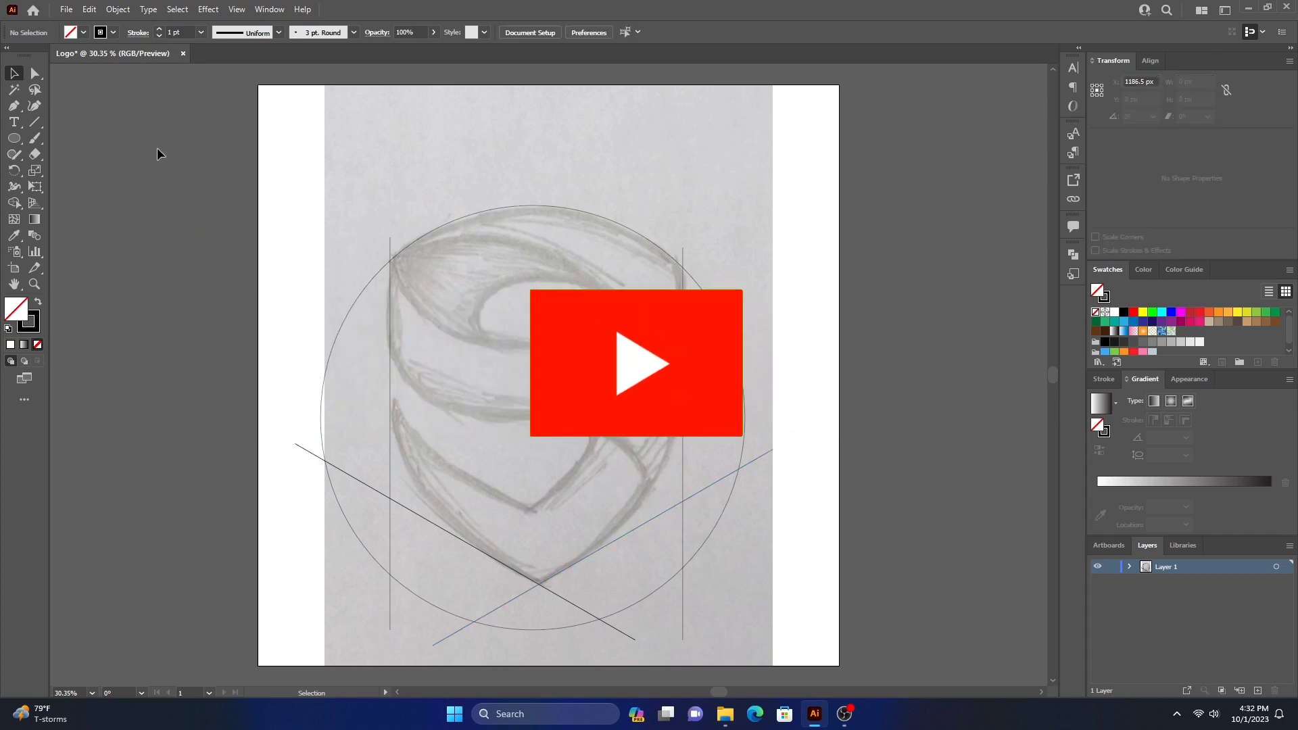
pyautogui.moveTo(155, 138); pyautogui.dragTo(825, 641)
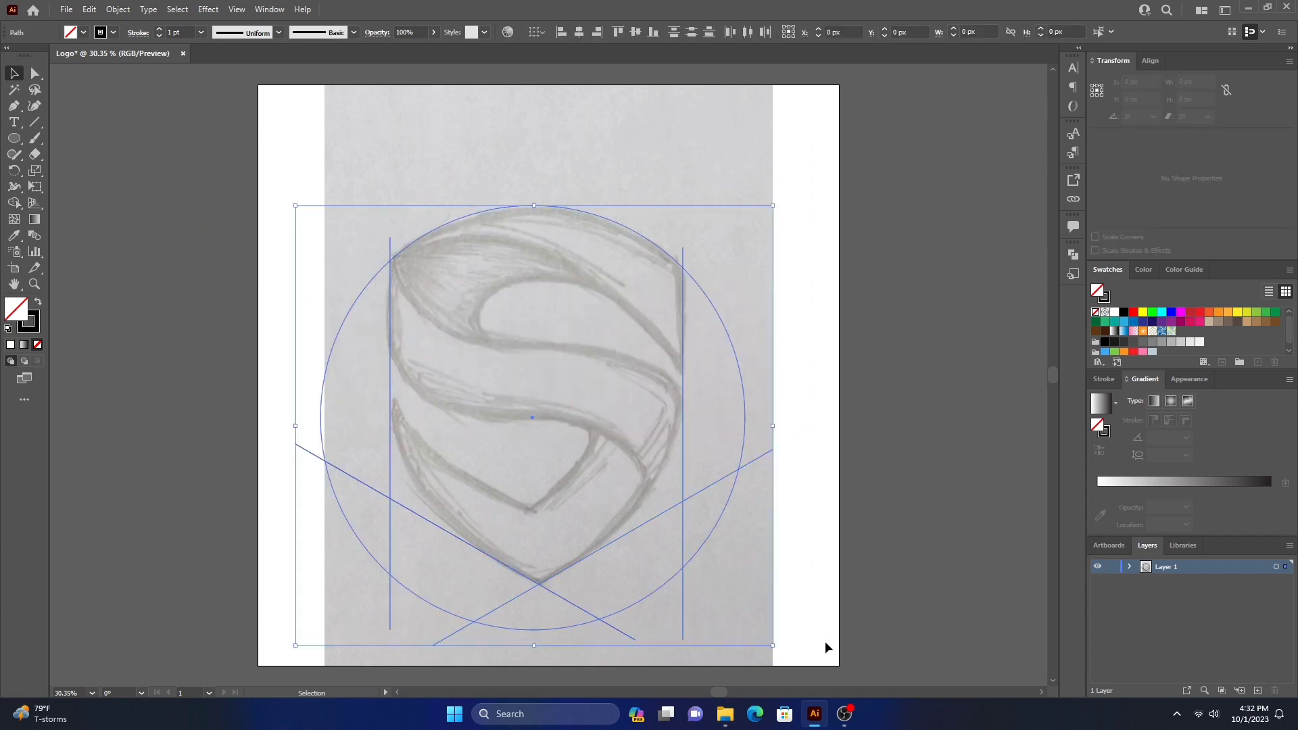
# Step: Merge the inner guide regions with Shape Builder into a black 958 × 1303.54 px shield
pyautogui.click(17, 204)
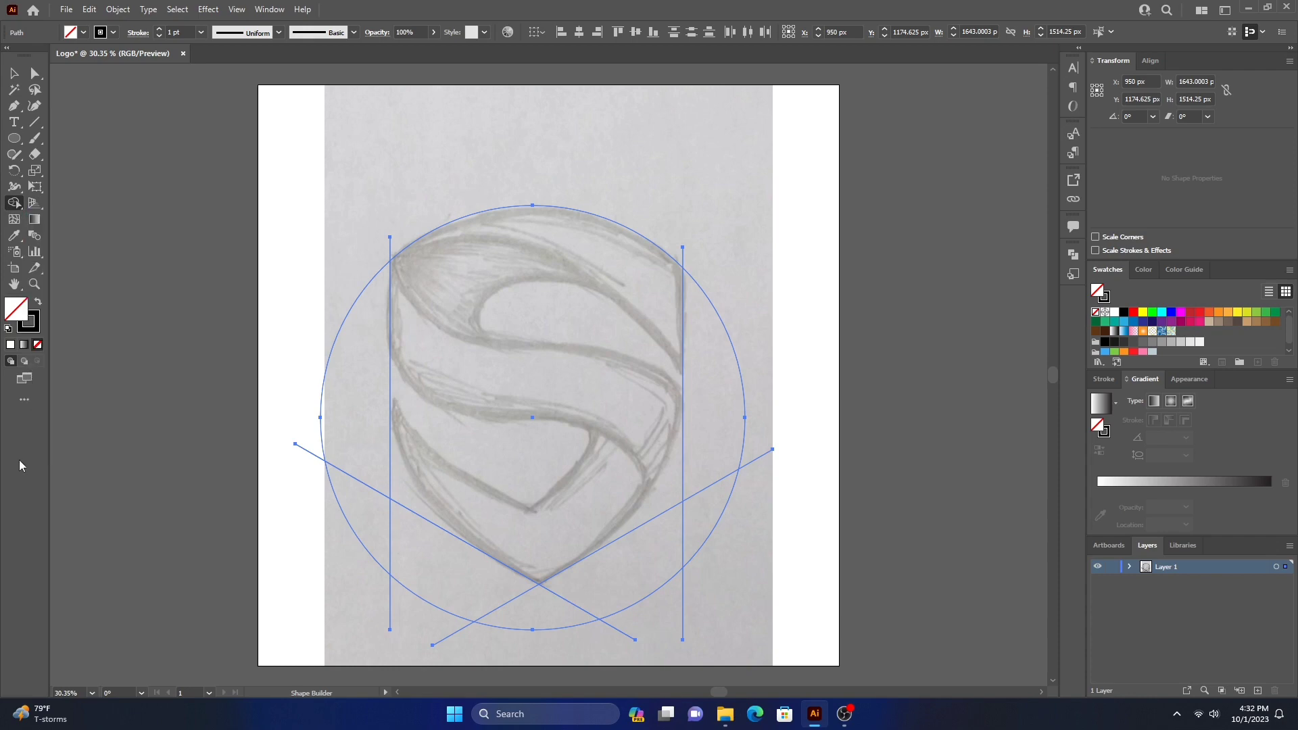
pyautogui.click(38, 304)
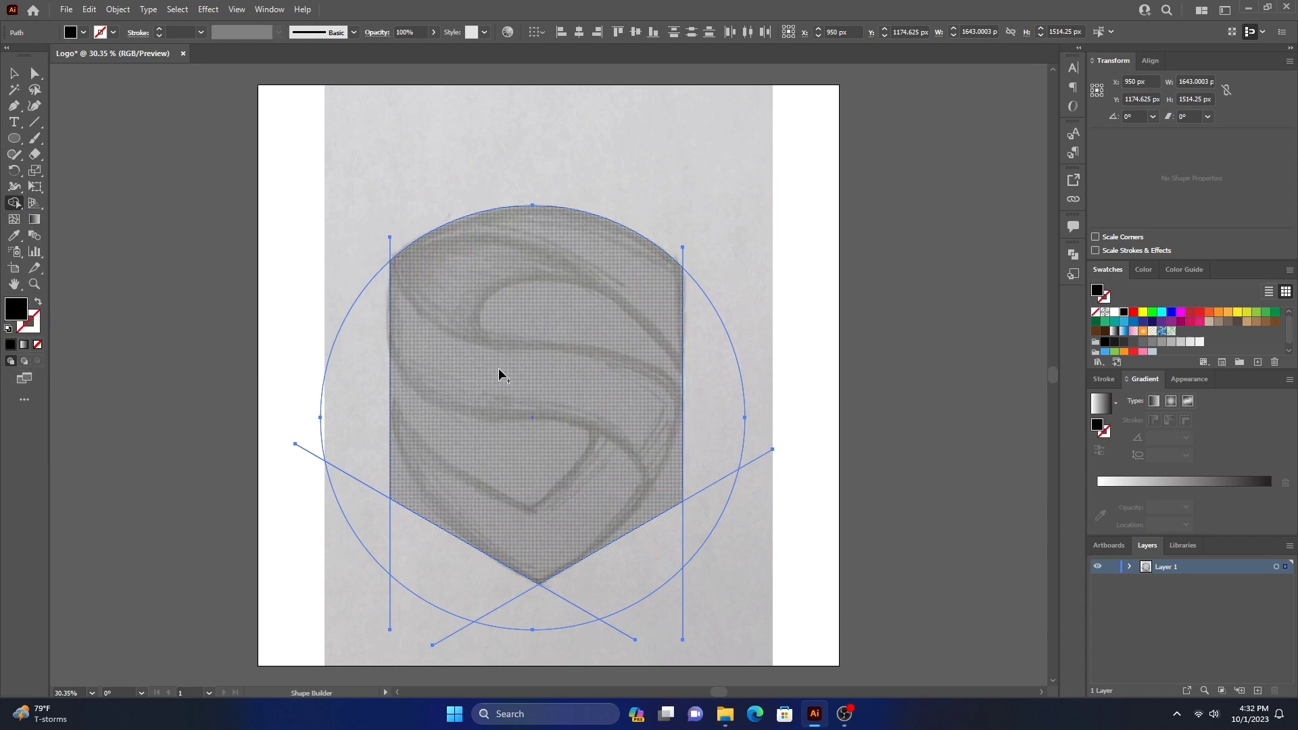
pyautogui.click(500, 375)
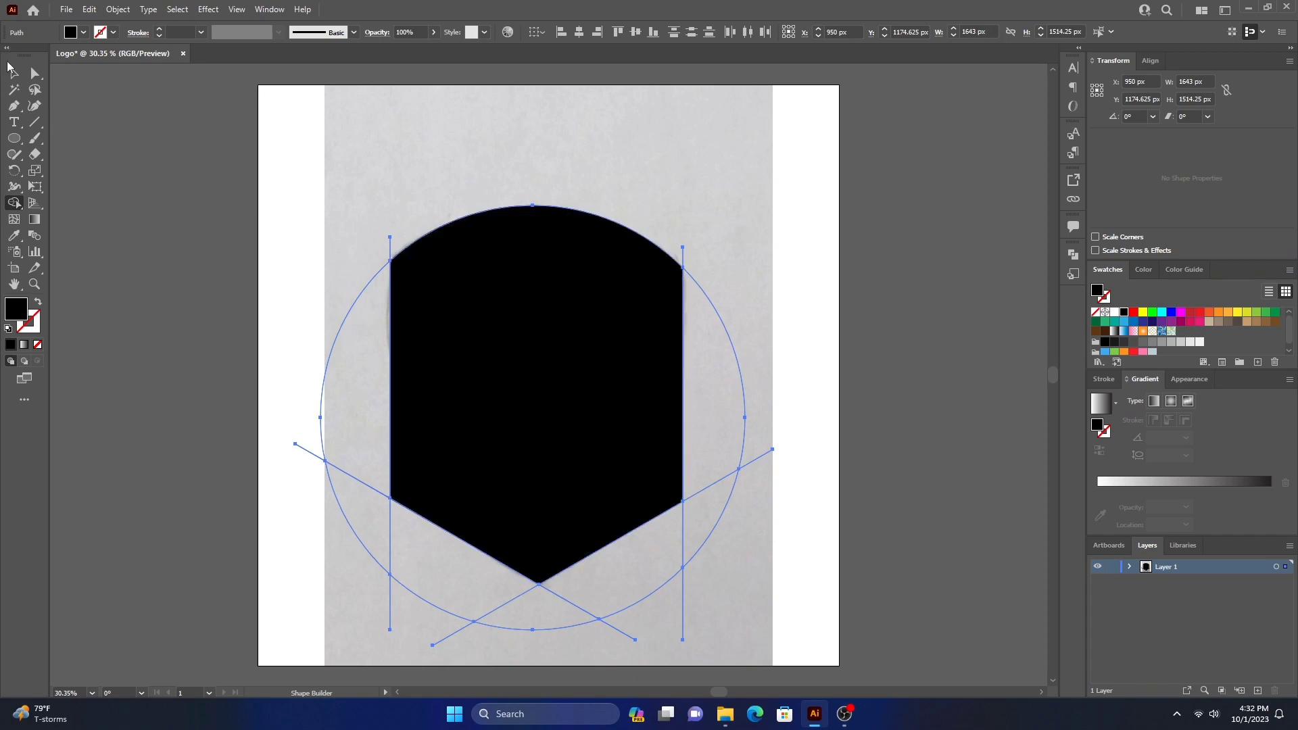
pyautogui.click(13, 73)
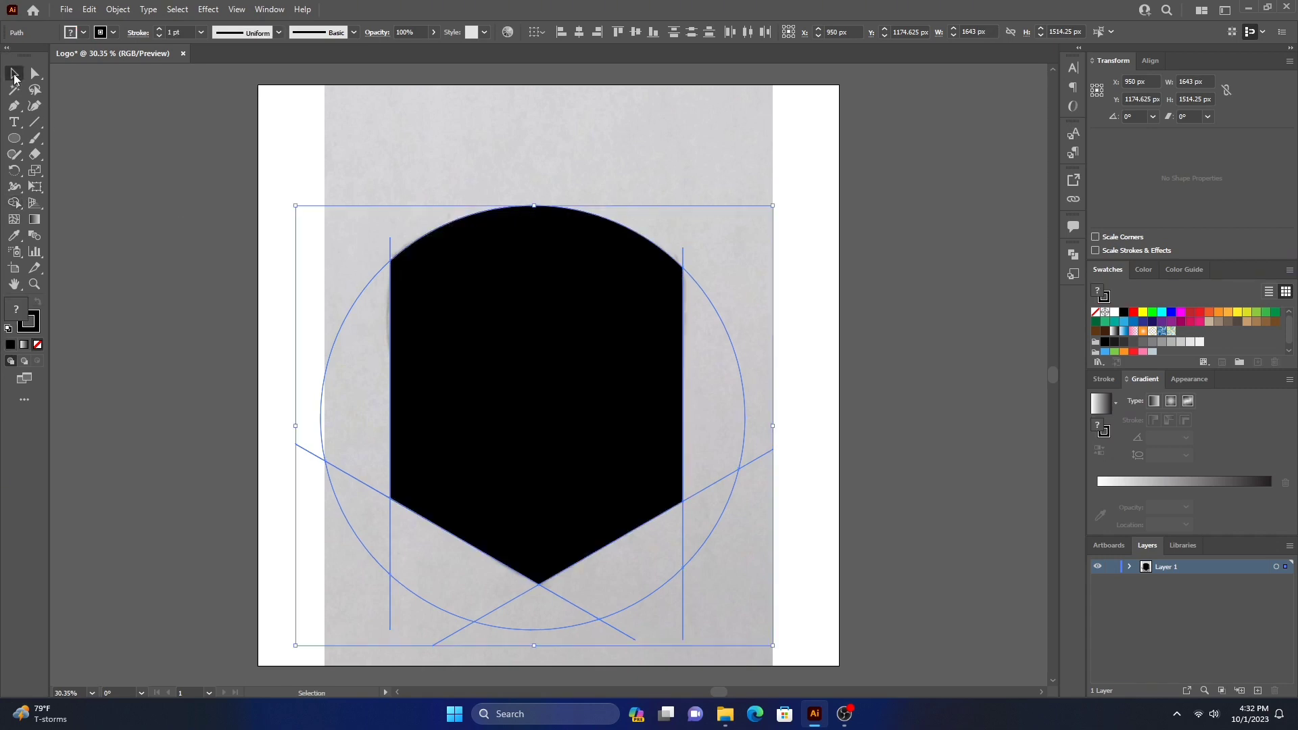
pyautogui.doubleClick(486, 332)
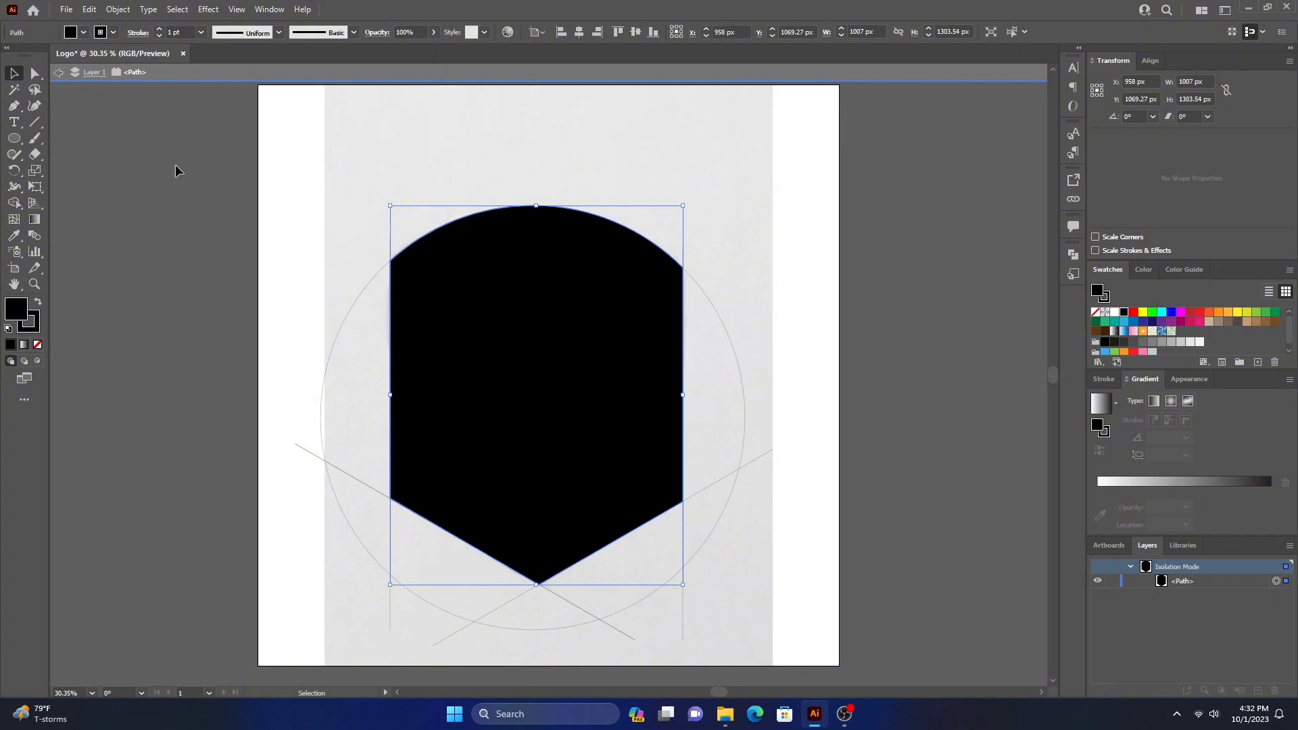
# Step: Copy the shield, then delete the circle, guide lines and shield from the artboard
pyautogui.click(88, 9)
pyautogui.click(122, 76)
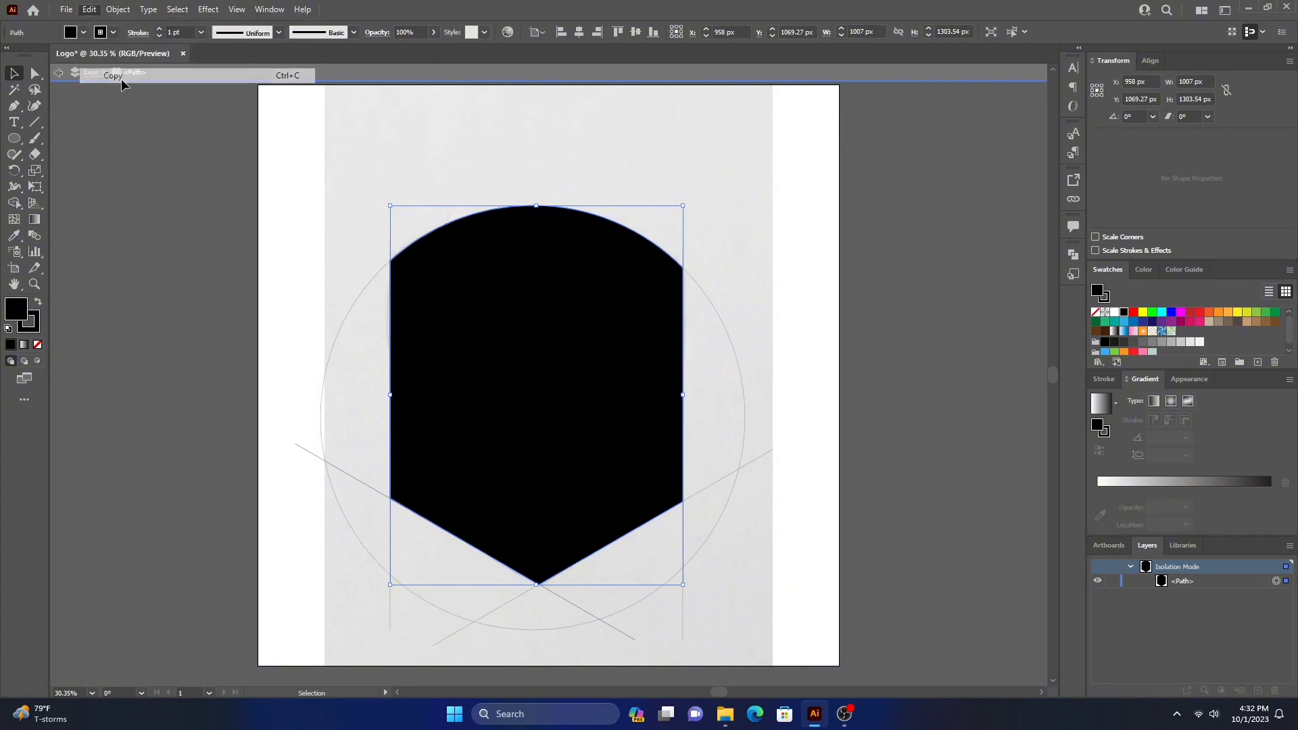
pyautogui.click(290, 233)
pyautogui.hotkey('ctrl', 'f')
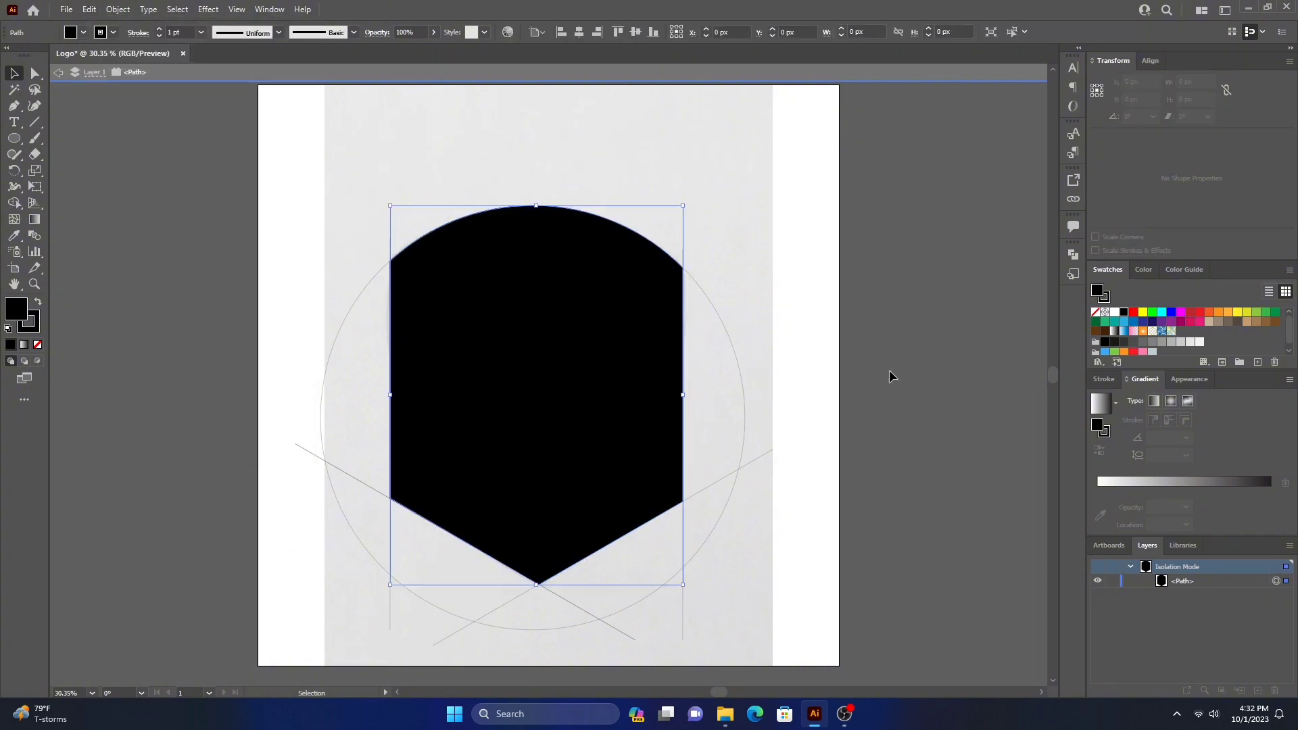
pyautogui.doubleClick(890, 376)
pyautogui.moveTo(236, 164)
pyautogui.mouseDown()
pyautogui.moveTo(898, 667)
pyautogui.moveTo(882, 652)
pyautogui.mouseUp()
pyautogui.press('Delete')
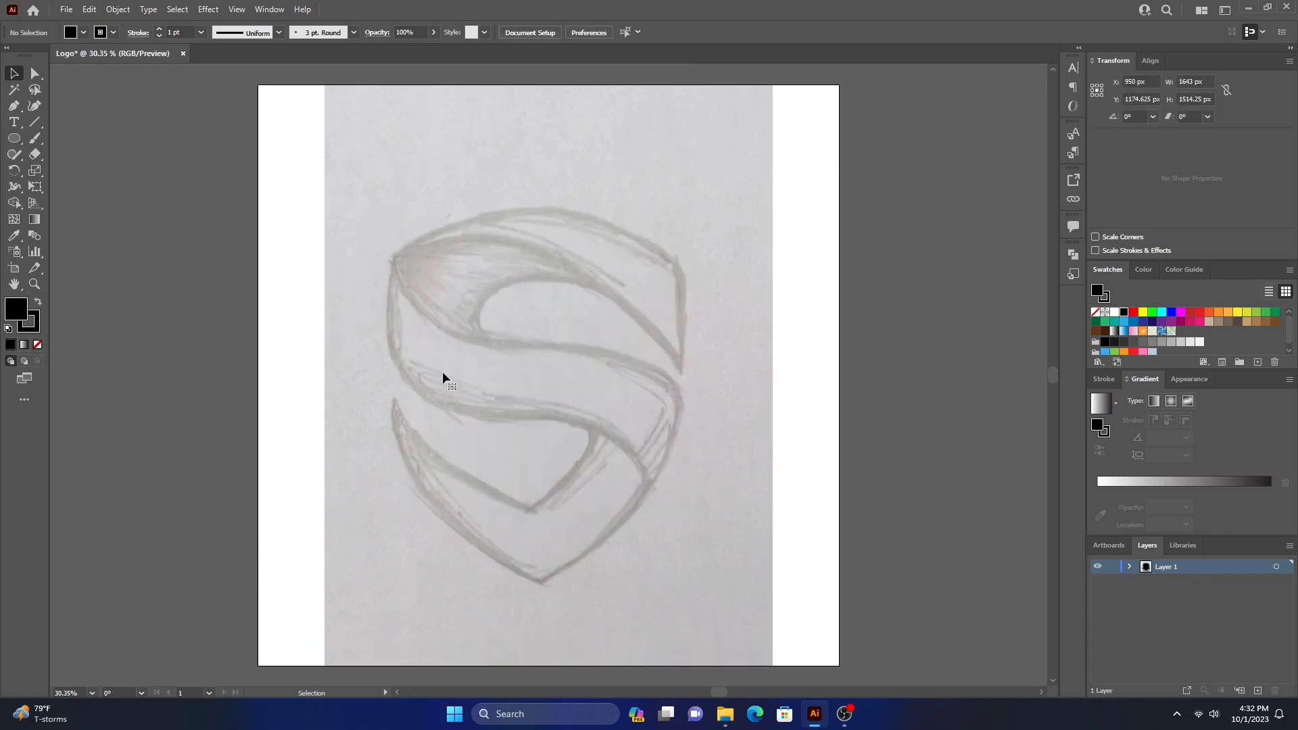
# Step: Paste the shield back in front with no fill and deselect it
pyautogui.click(89, 9)
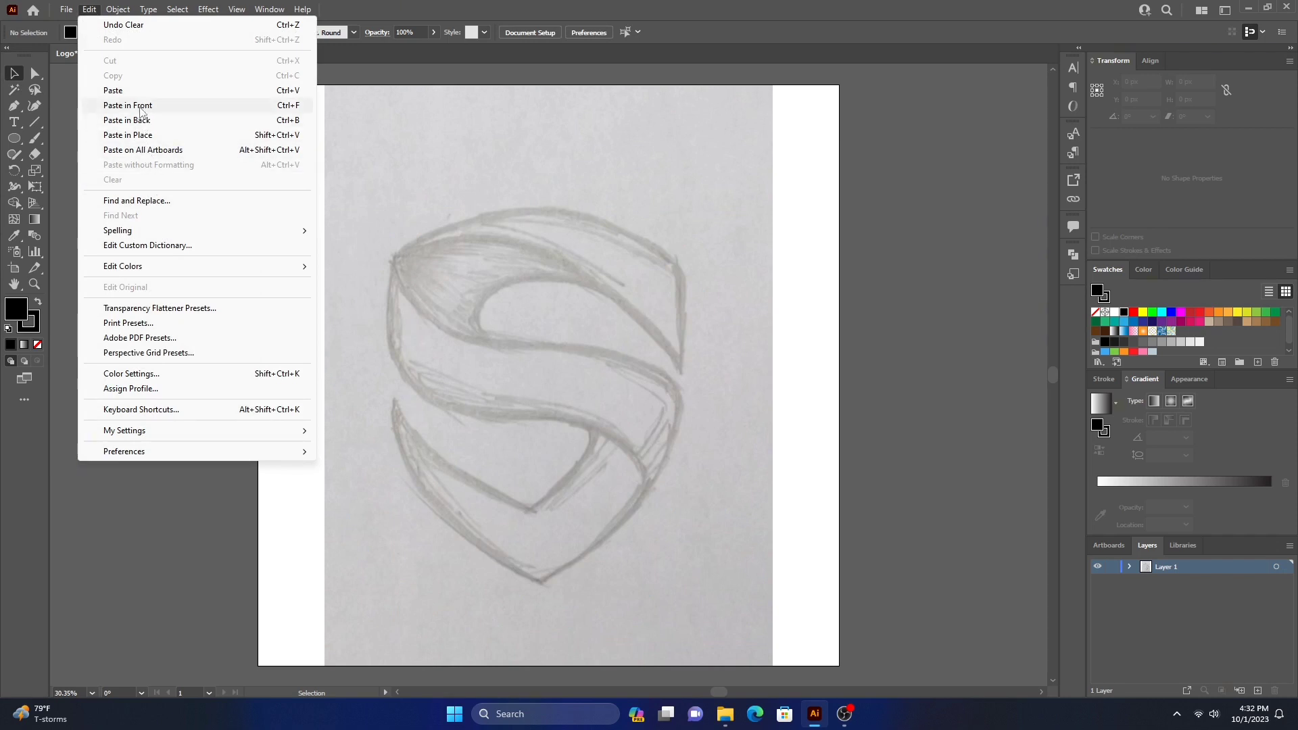
pyautogui.click(140, 106)
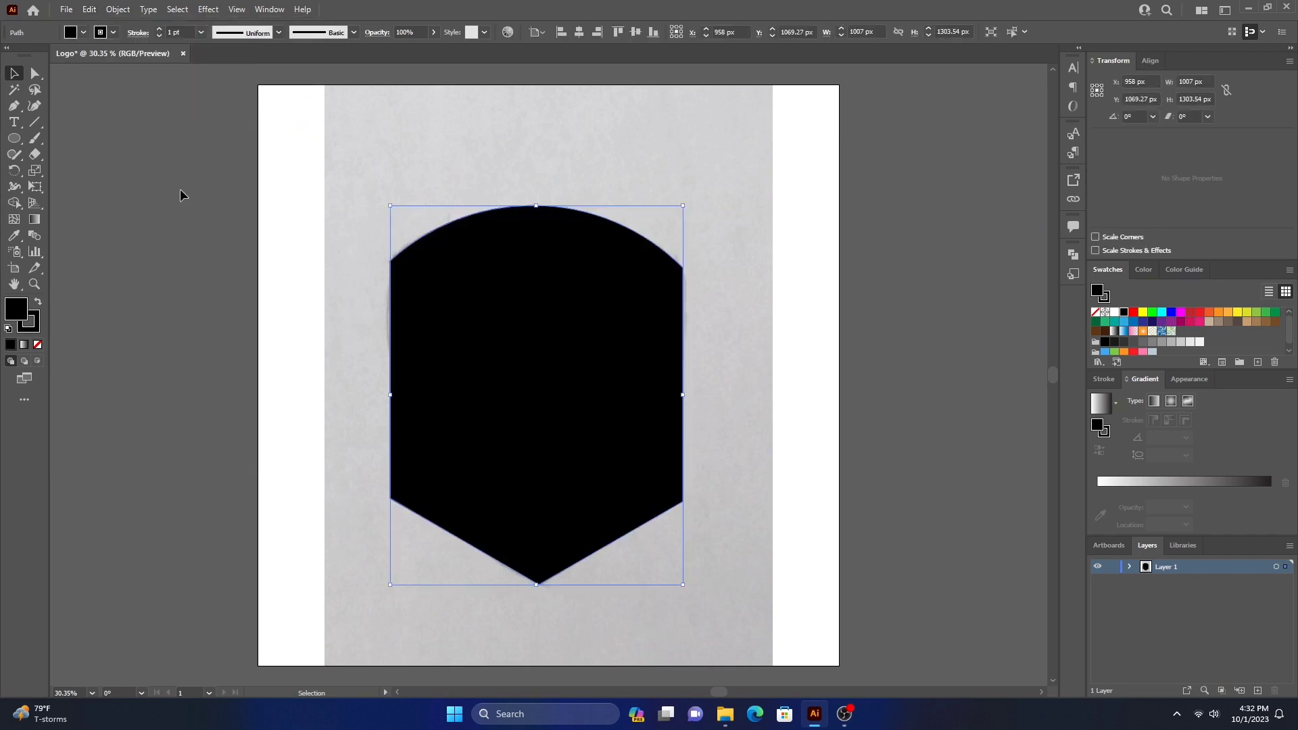
pyautogui.click(82, 34)
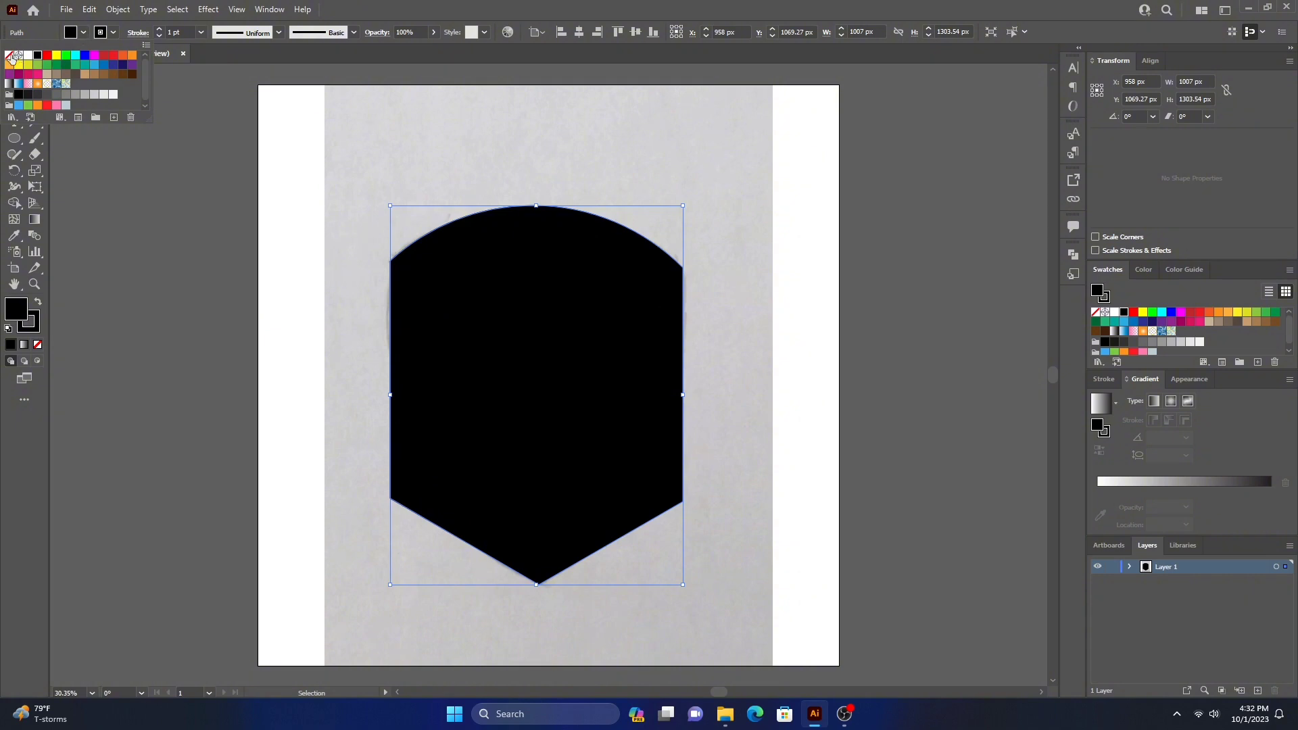
pyautogui.click(10, 55)
pyautogui.click(135, 270)
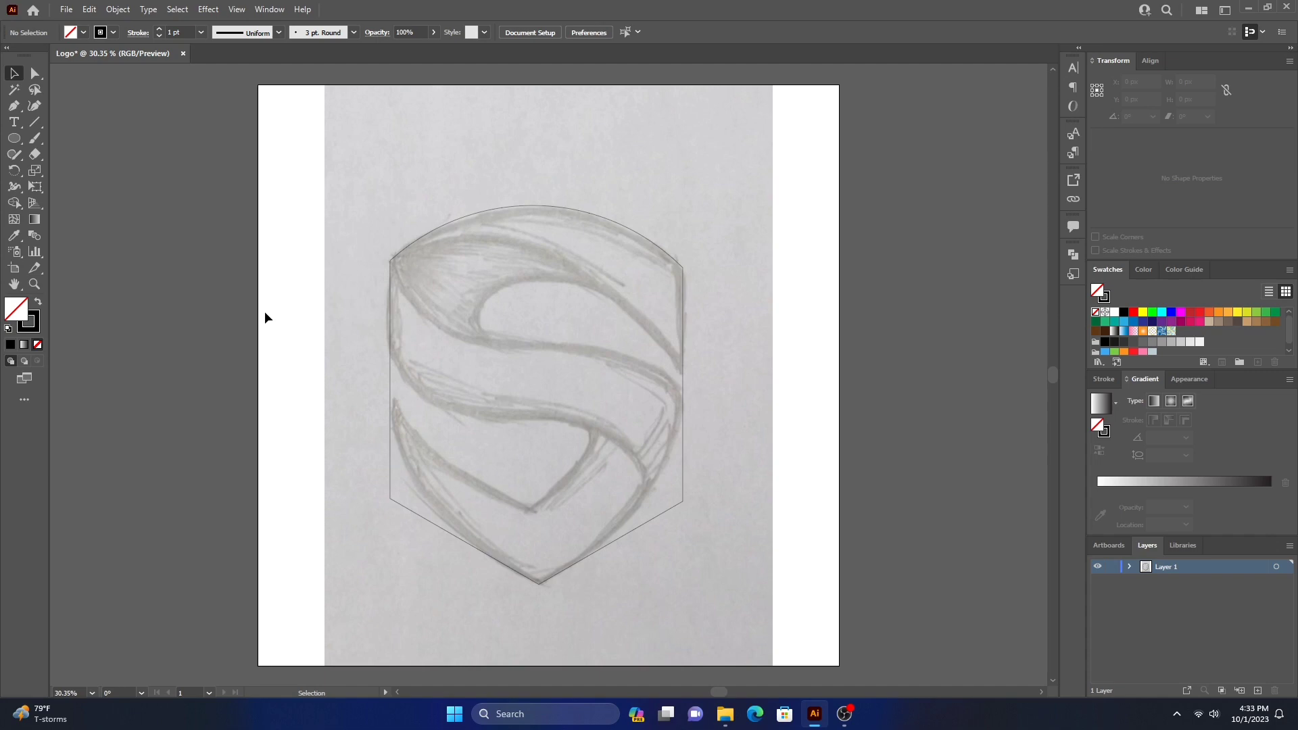
# Step: Round the shield outline's lower corners to about 744 px using the live corner widget
pyautogui.click(391, 330)
pyautogui.click(36, 74)
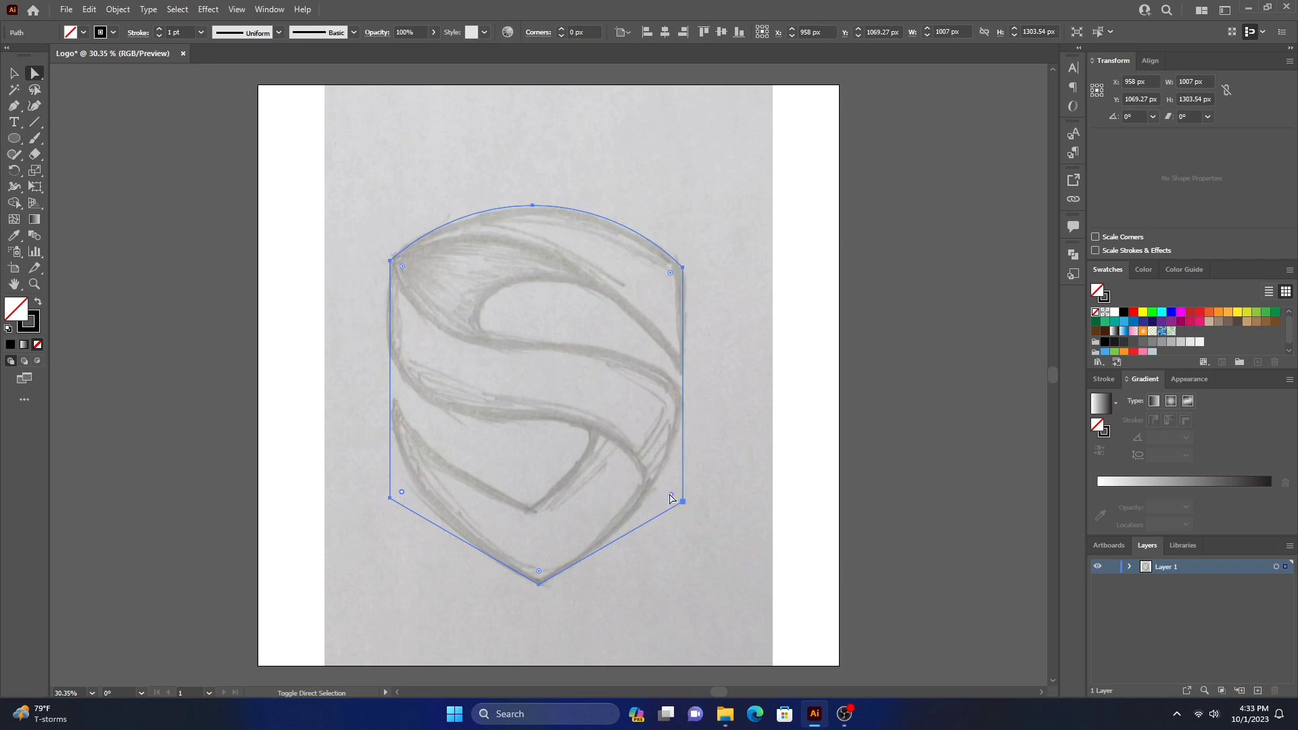
pyautogui.moveTo(671, 498)
pyautogui.mouseDown()
pyautogui.moveTo(618, 390)
pyautogui.moveTo(622, 282)
pyautogui.moveTo(602, 119)
pyautogui.moveTo(588, 170)
pyautogui.mouseUp()
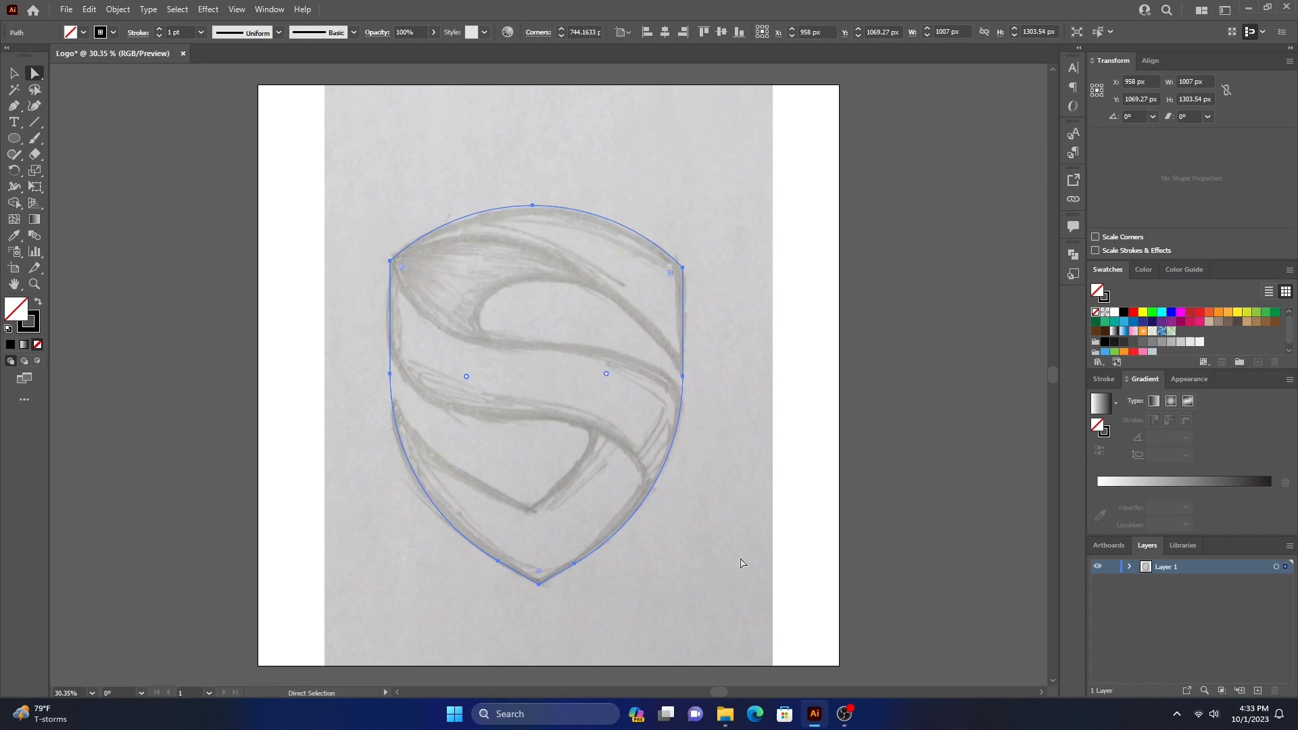
pyautogui.click(716, 485)
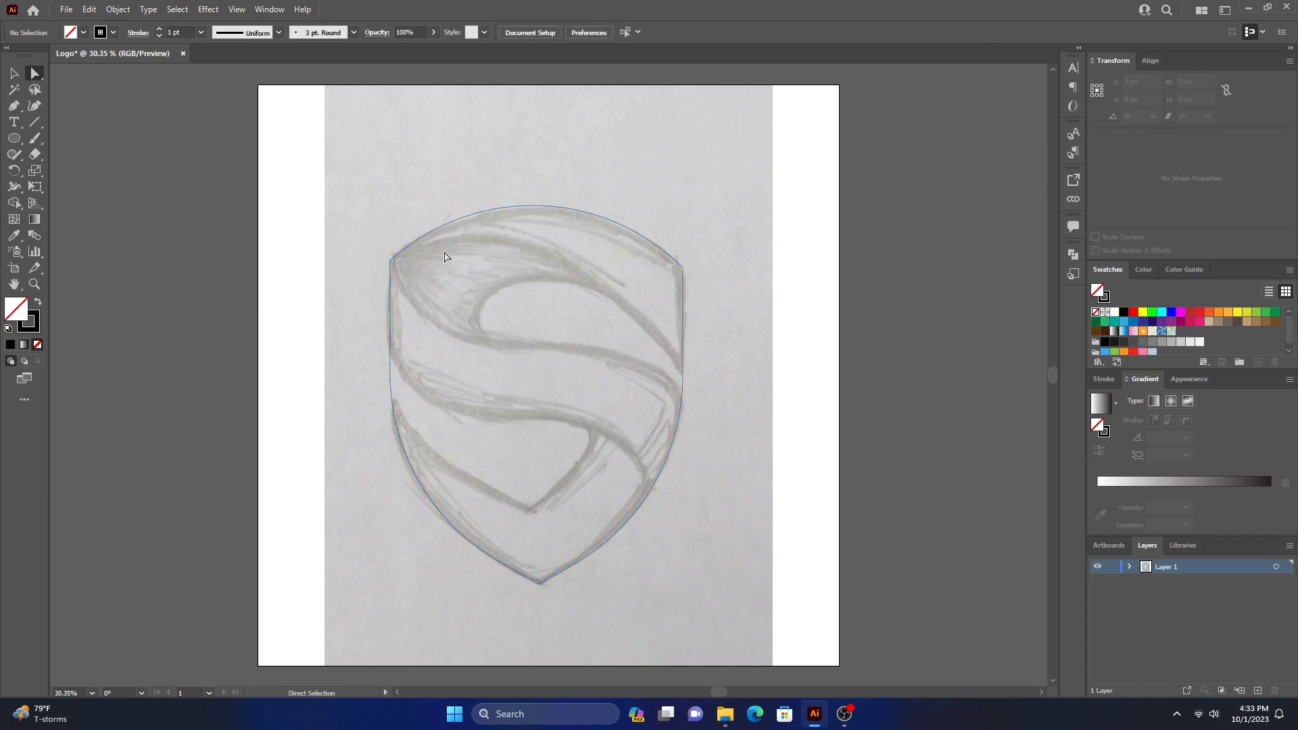
# Step: Draw a two-point Pen path across the shield and bend it into an upward arc
pyautogui.click(15, 105)
pyautogui.click(367, 264)
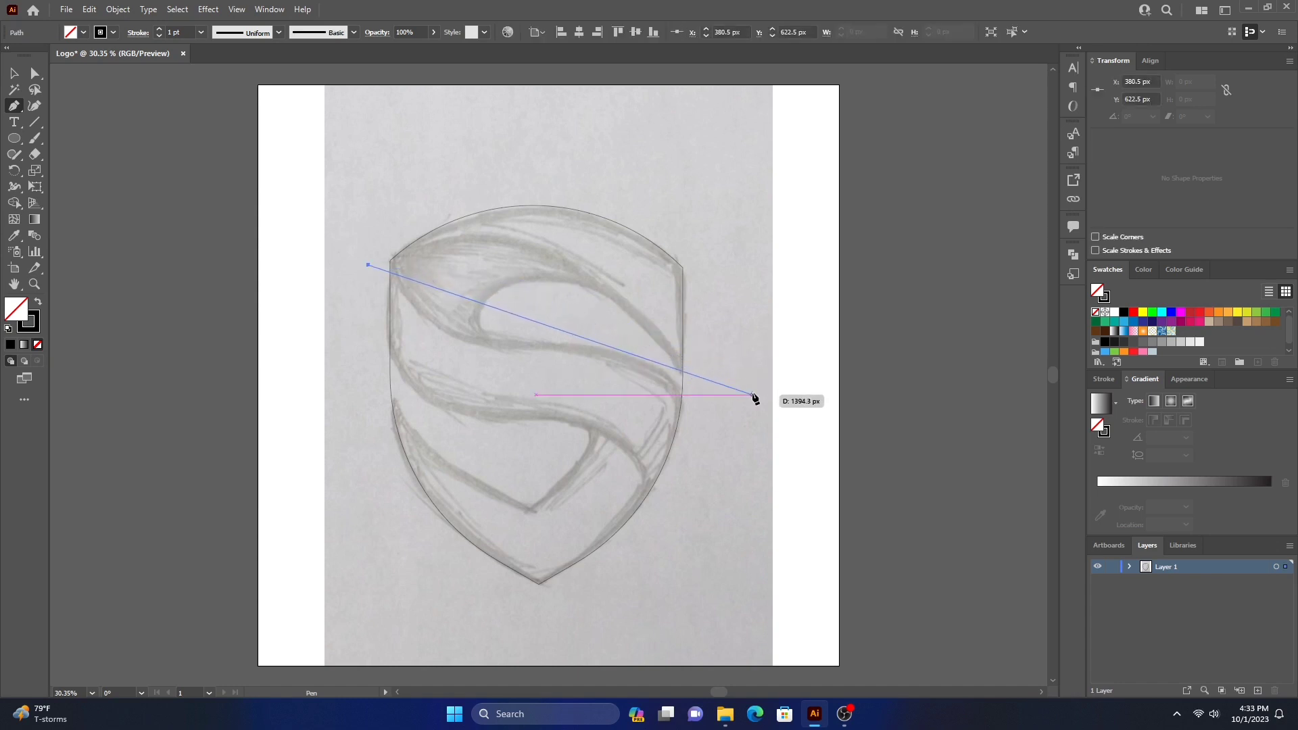
pyautogui.click(753, 395)
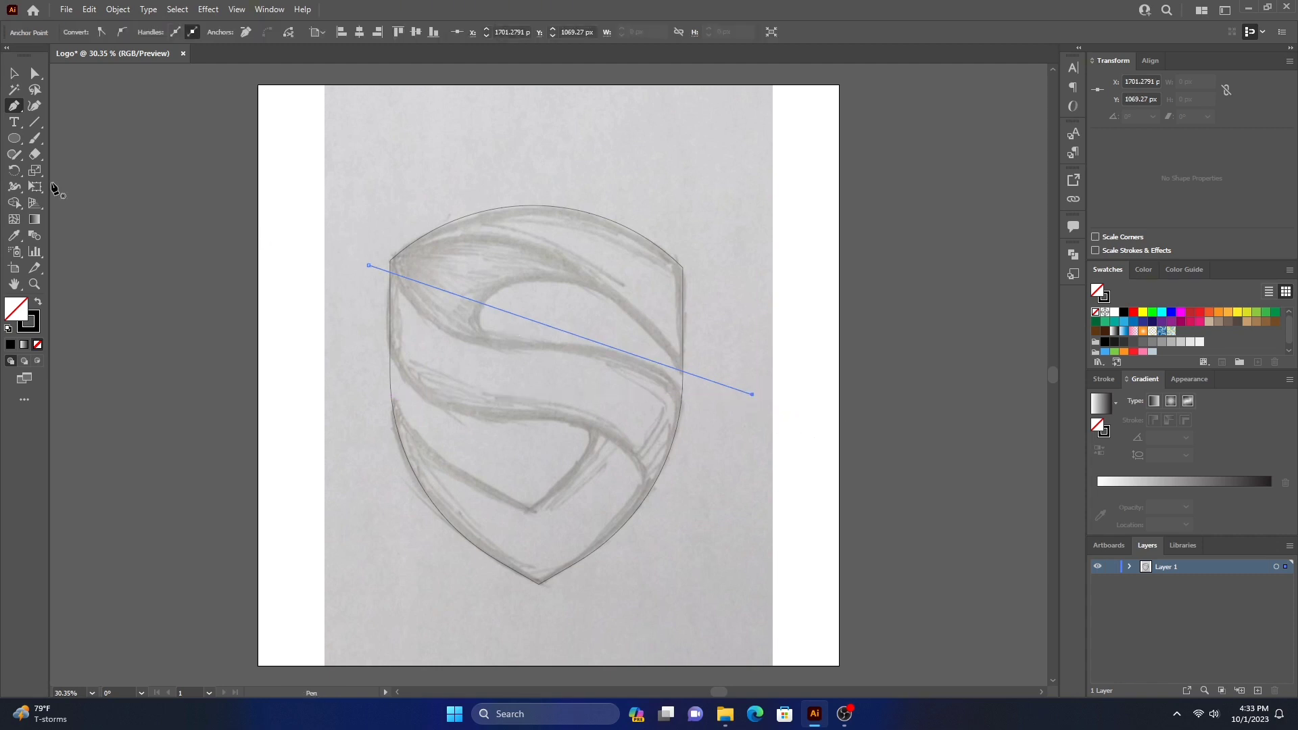
pyautogui.click(14, 110)
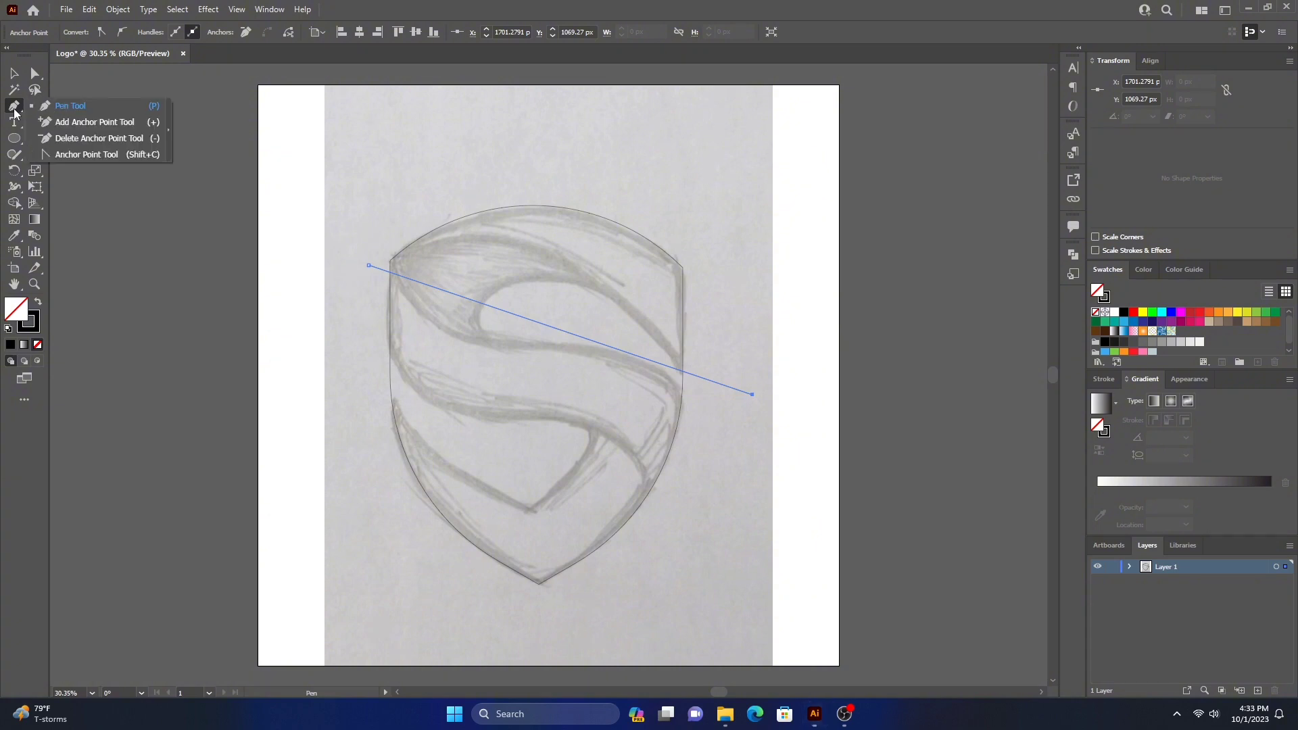
pyautogui.click(75, 154)
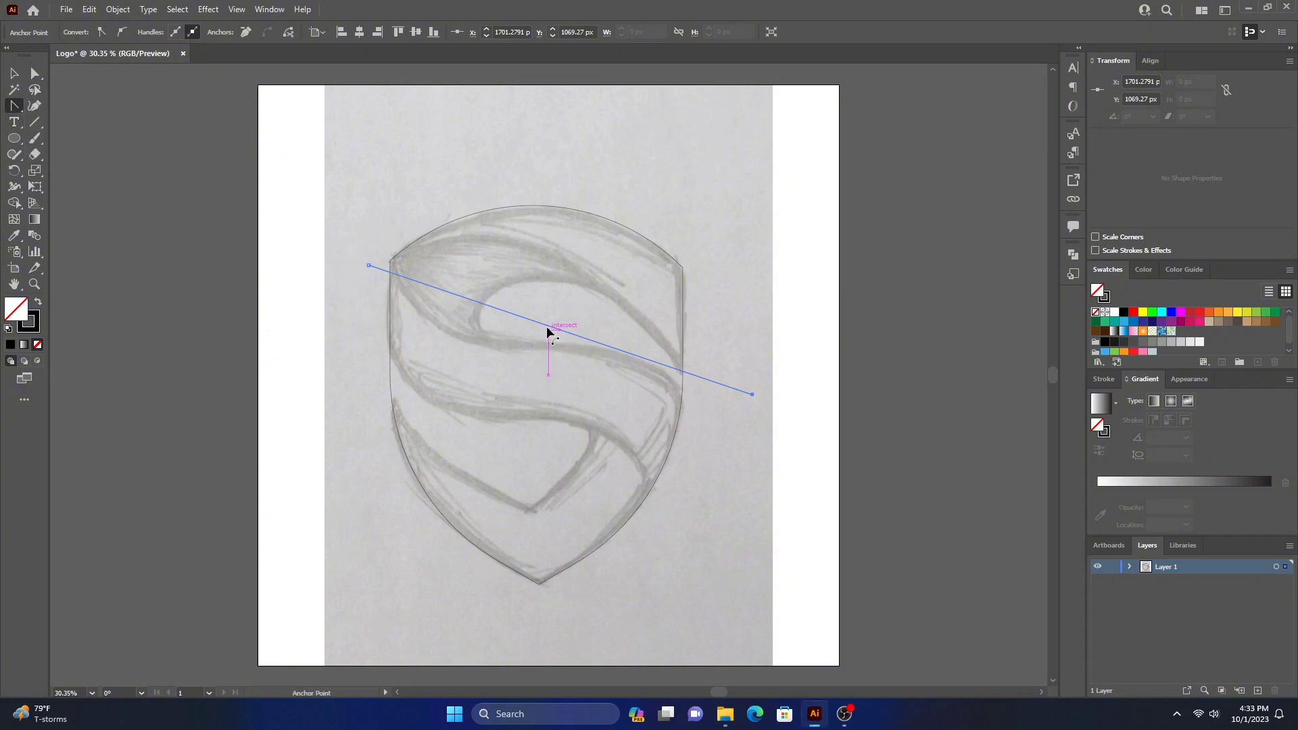
pyautogui.moveTo(548, 330)
pyautogui.mouseDown()
pyautogui.moveTo(565, 262)
pyautogui.moveTo(549, 249)
pyautogui.mouseUp()
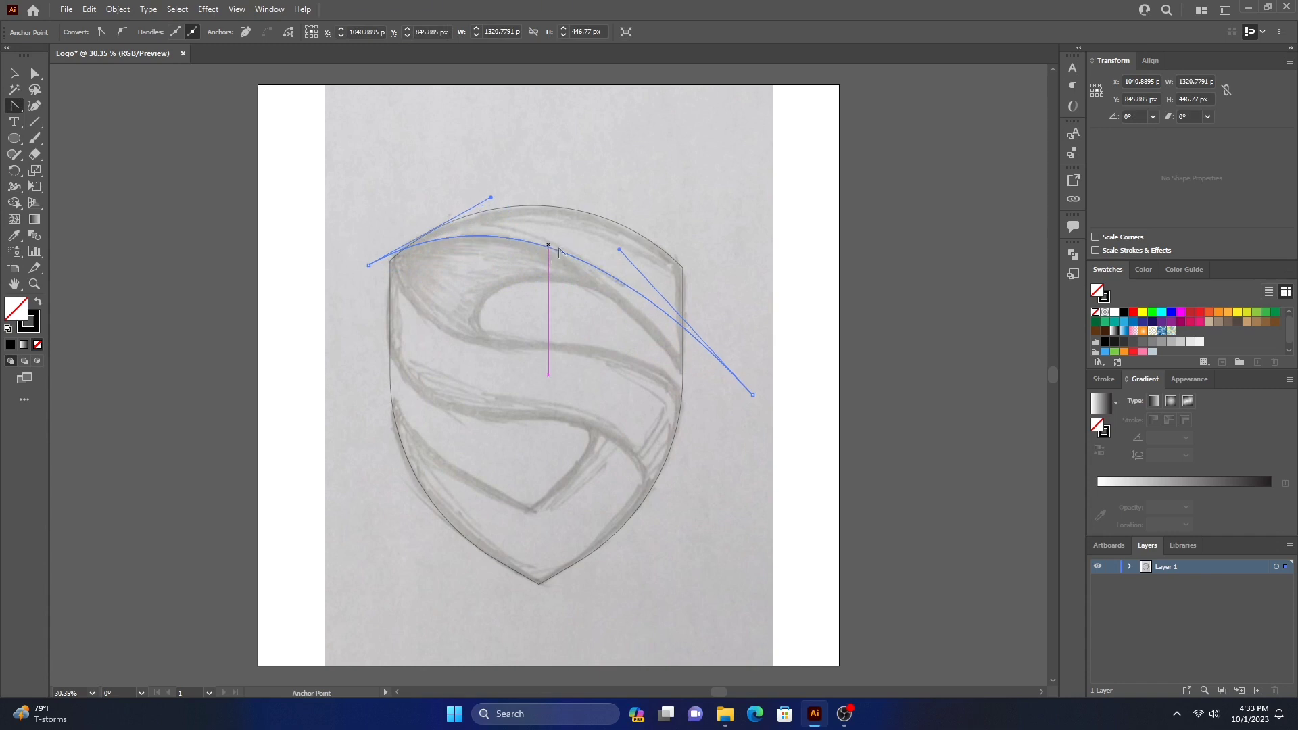
pyautogui.moveTo(558, 250); pyautogui.dragTo(558, 251)
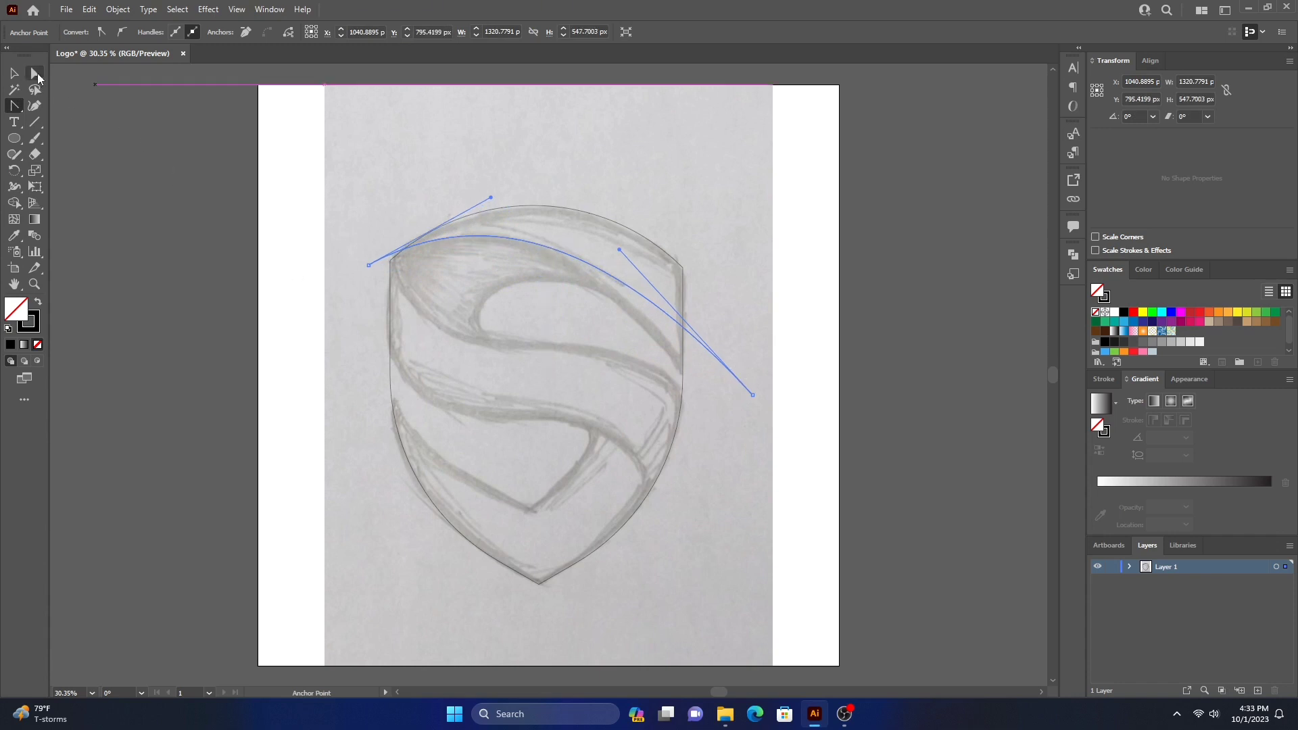
pyautogui.moveTo(620, 251); pyautogui.dragTo(684, 279)
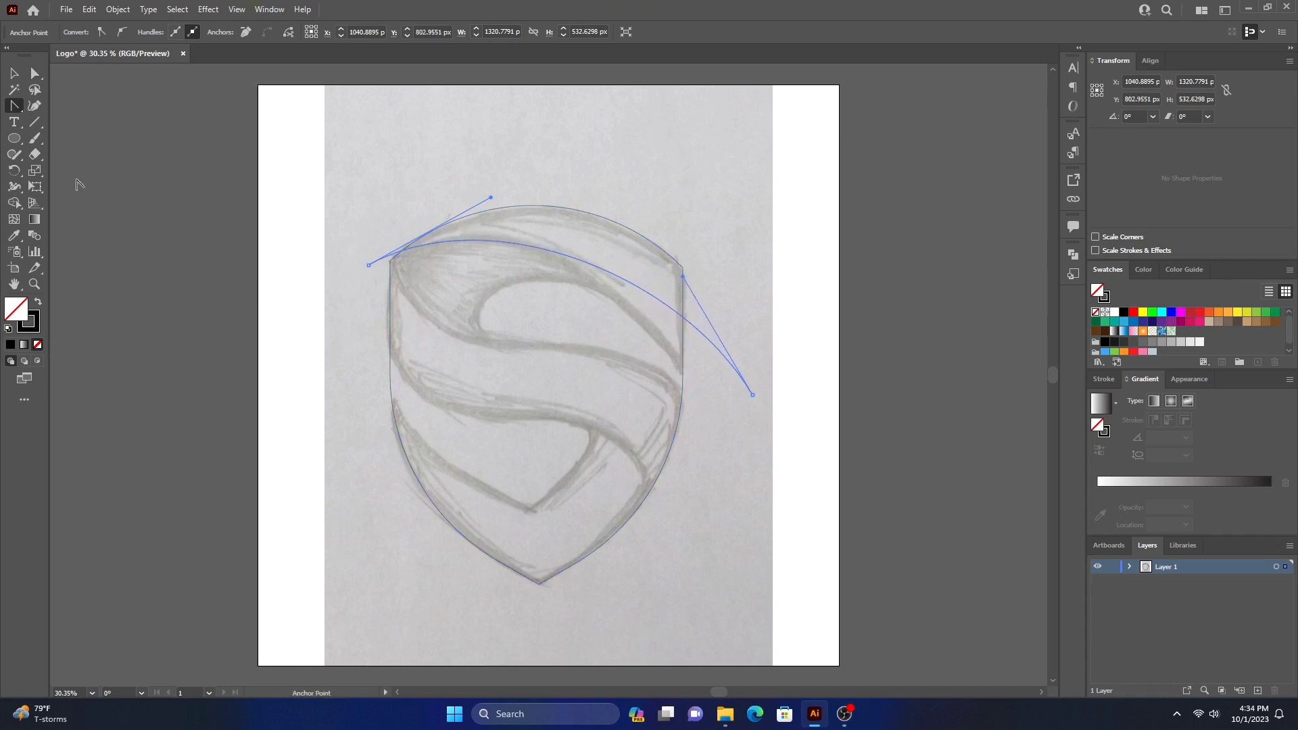
# Step: Reposition the curve's end anchors and left handle to match the S's upper arc
pyautogui.click(36, 74)
pyautogui.moveTo(753, 395); pyautogui.dragTo(694, 392)
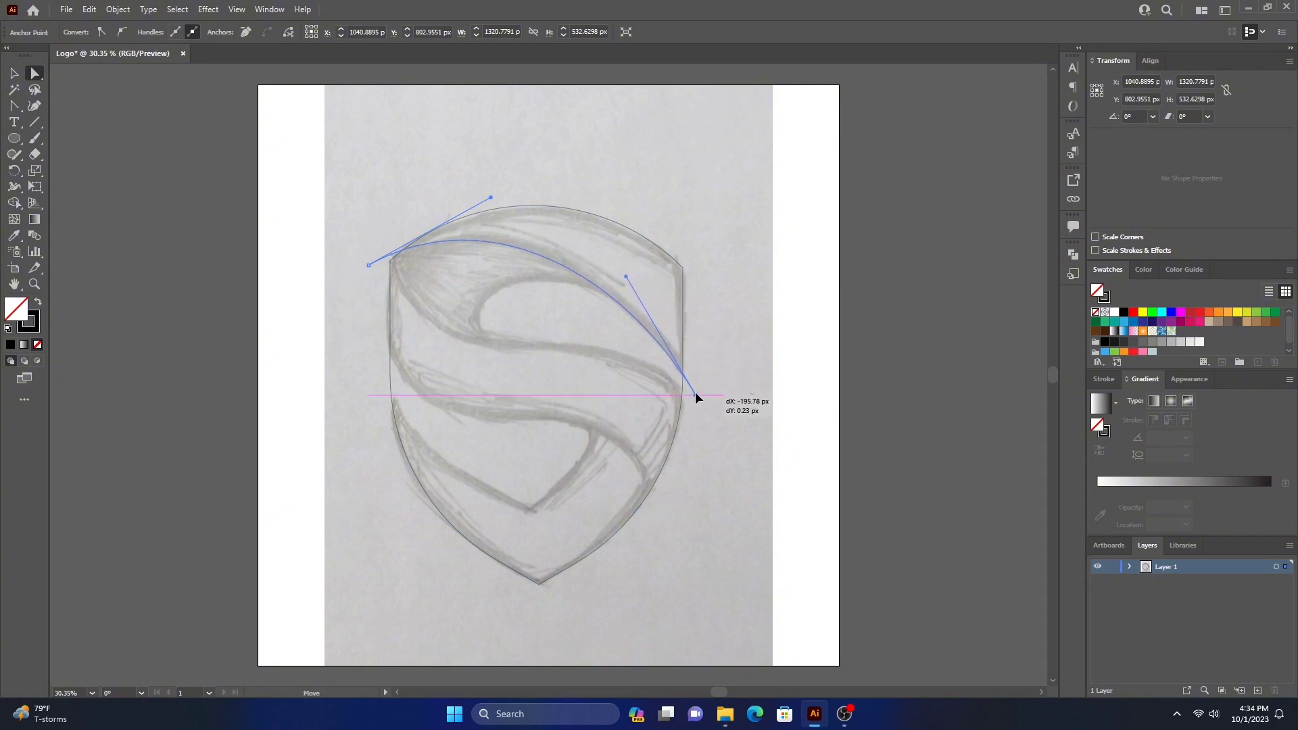
pyautogui.moveTo(695, 392); pyautogui.dragTo(696, 393)
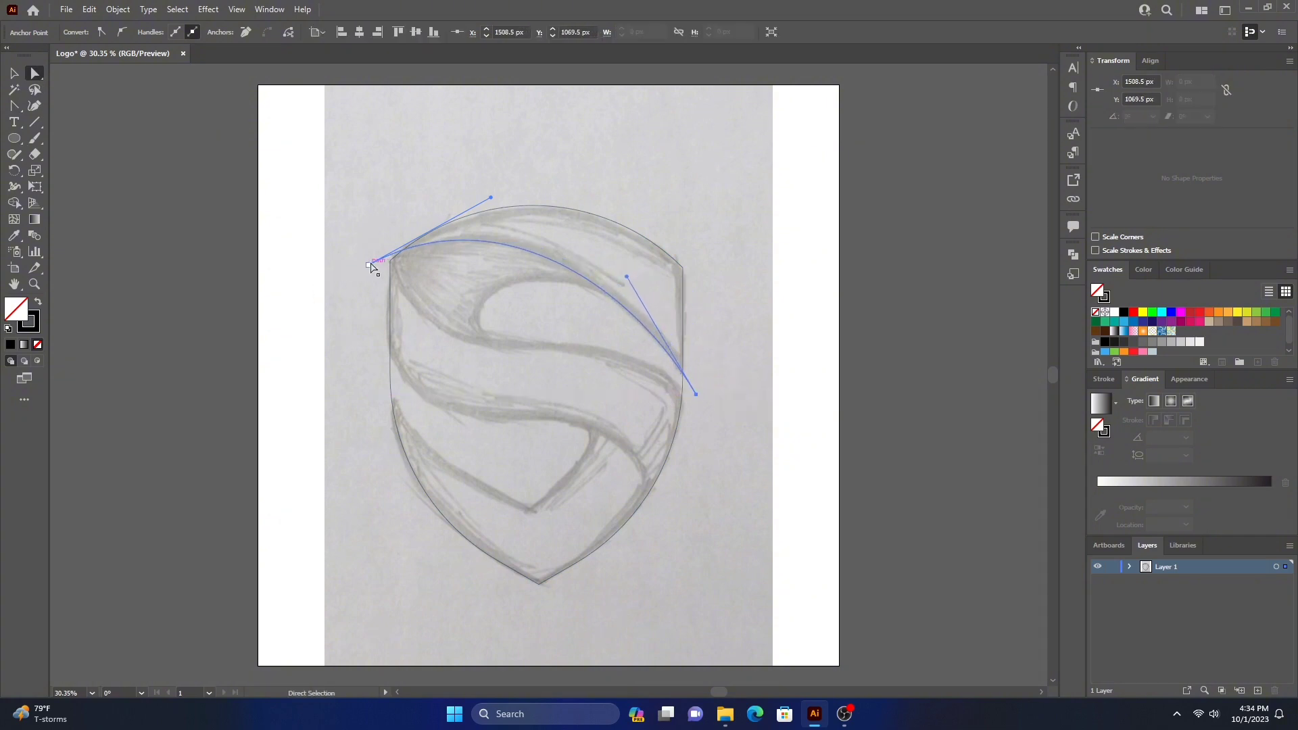
pyautogui.moveTo(369, 265); pyautogui.dragTo(360, 274)
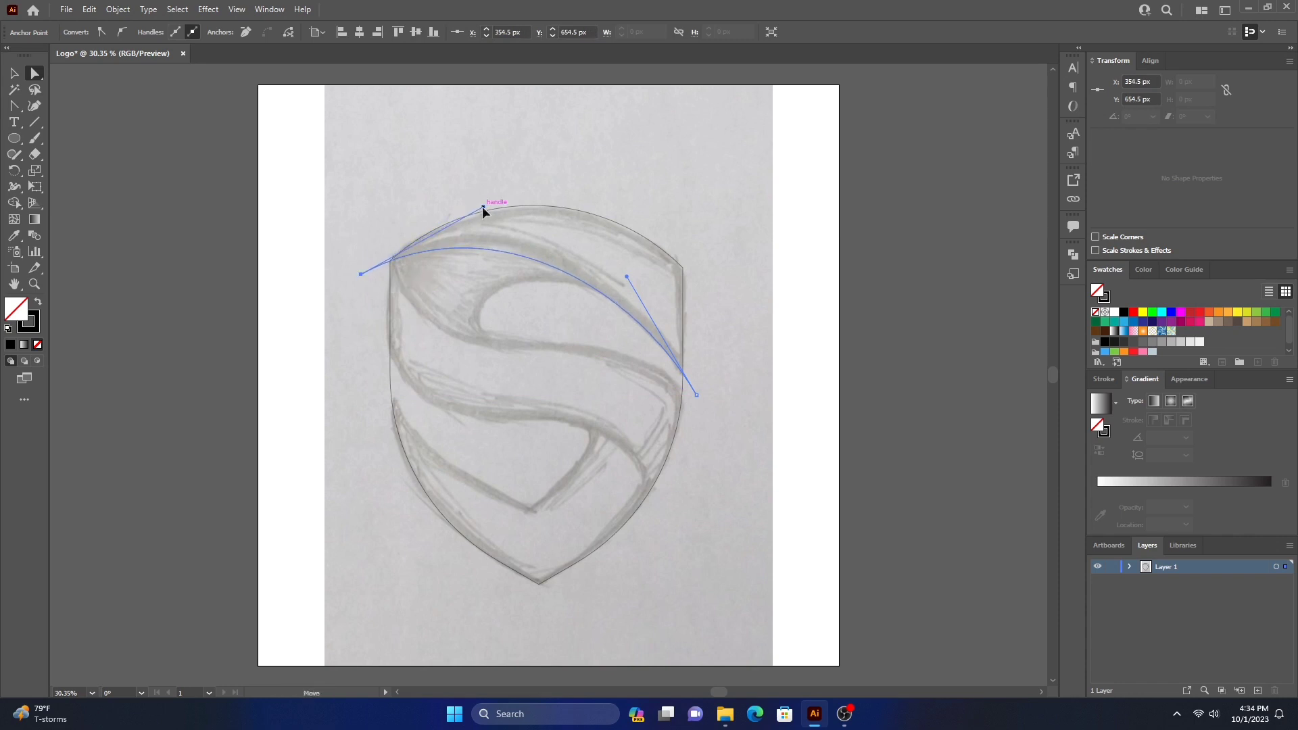
pyautogui.moveTo(482, 206); pyautogui.dragTo(536, 181)
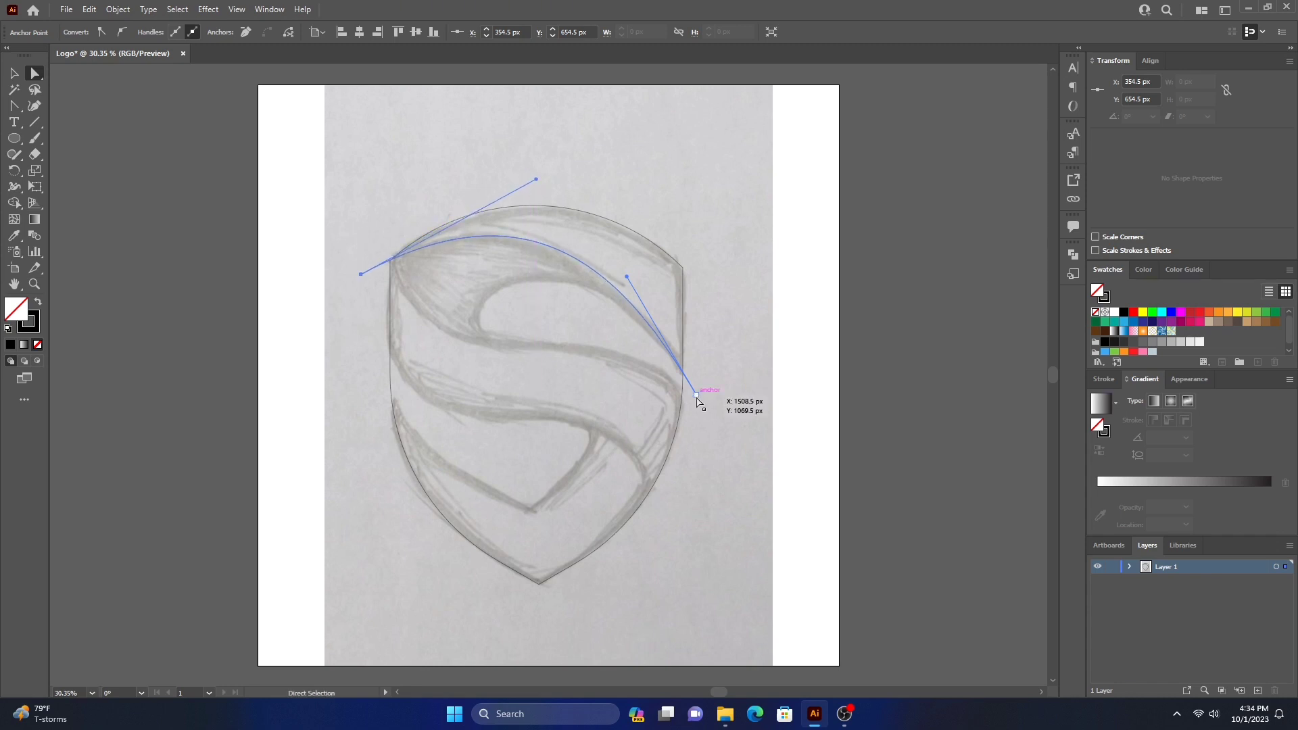
pyautogui.moveTo(698, 397); pyautogui.dragTo(700, 397)
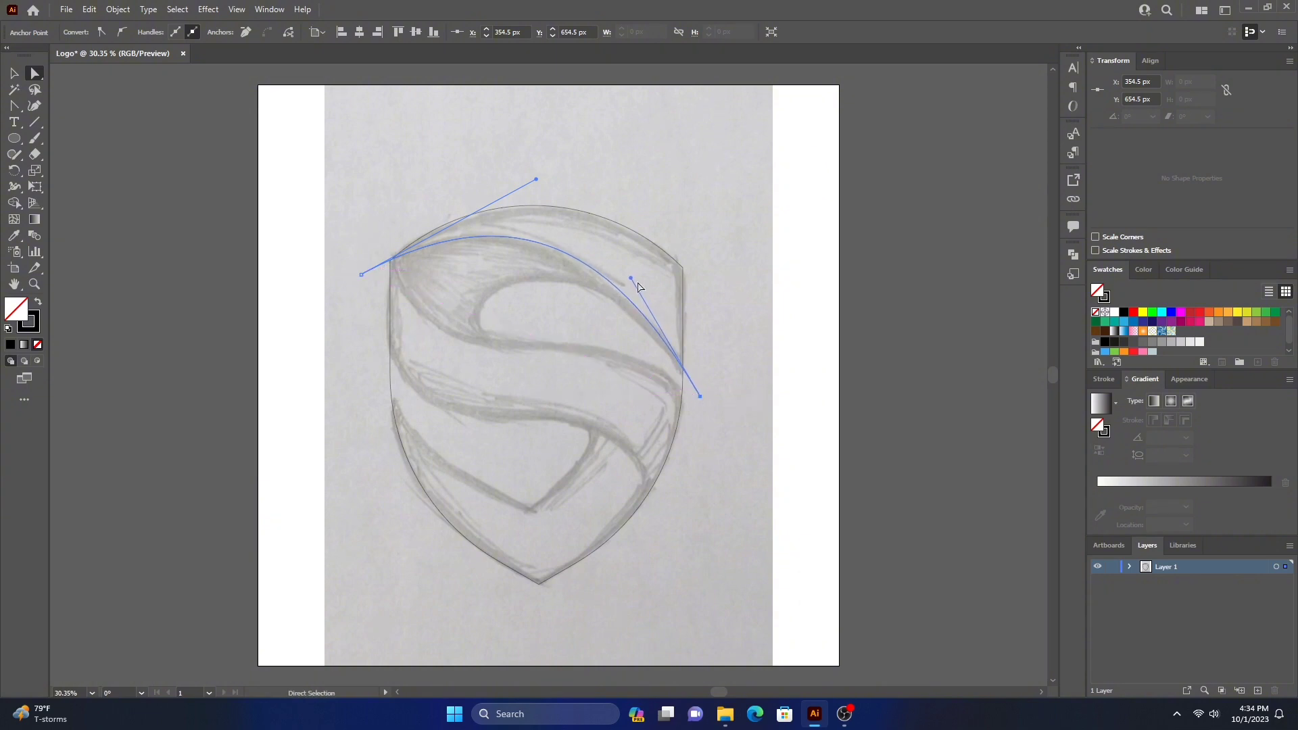
pyautogui.moveTo(630, 278); pyautogui.dragTo(634, 285)
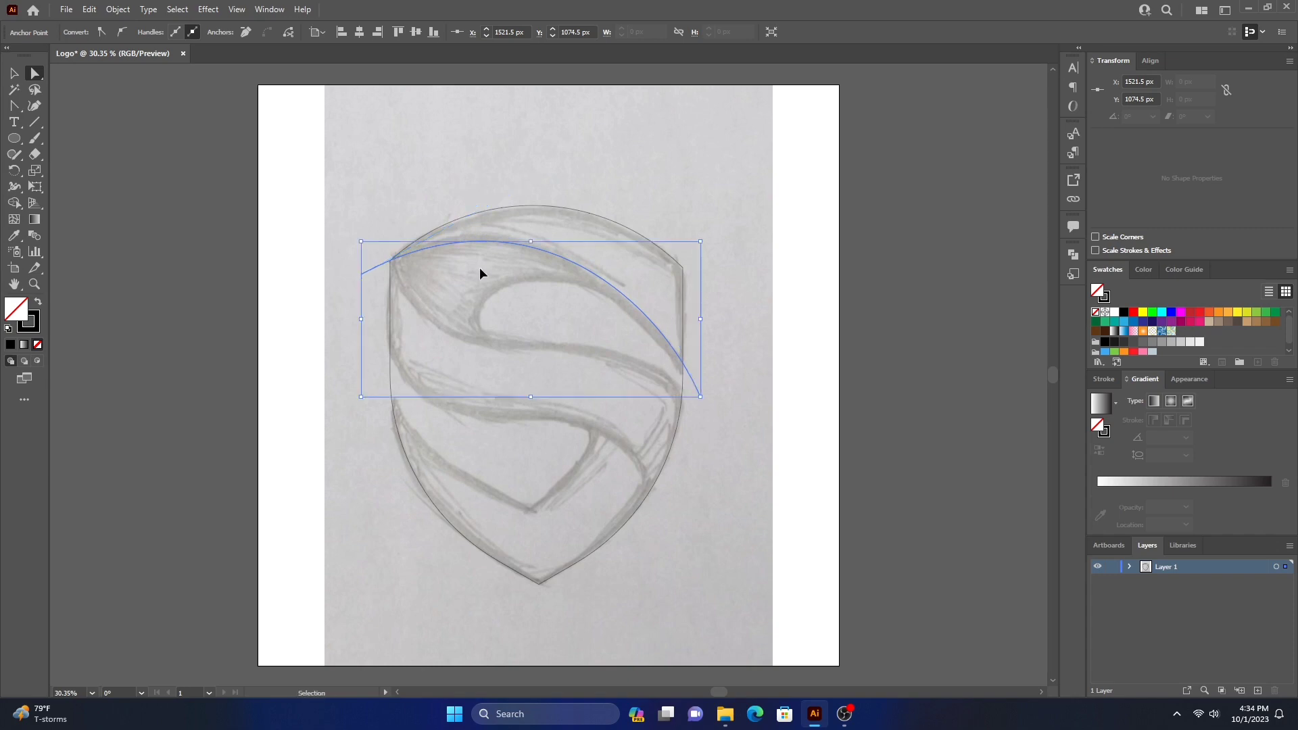
# Step: Zoom to 50%, refine the top curve's handles to hug the sketch, then deselect it
pyautogui.scroll(2, 481, 273)
pyautogui.moveTo(302, 203); pyautogui.dragTo(792, 369)
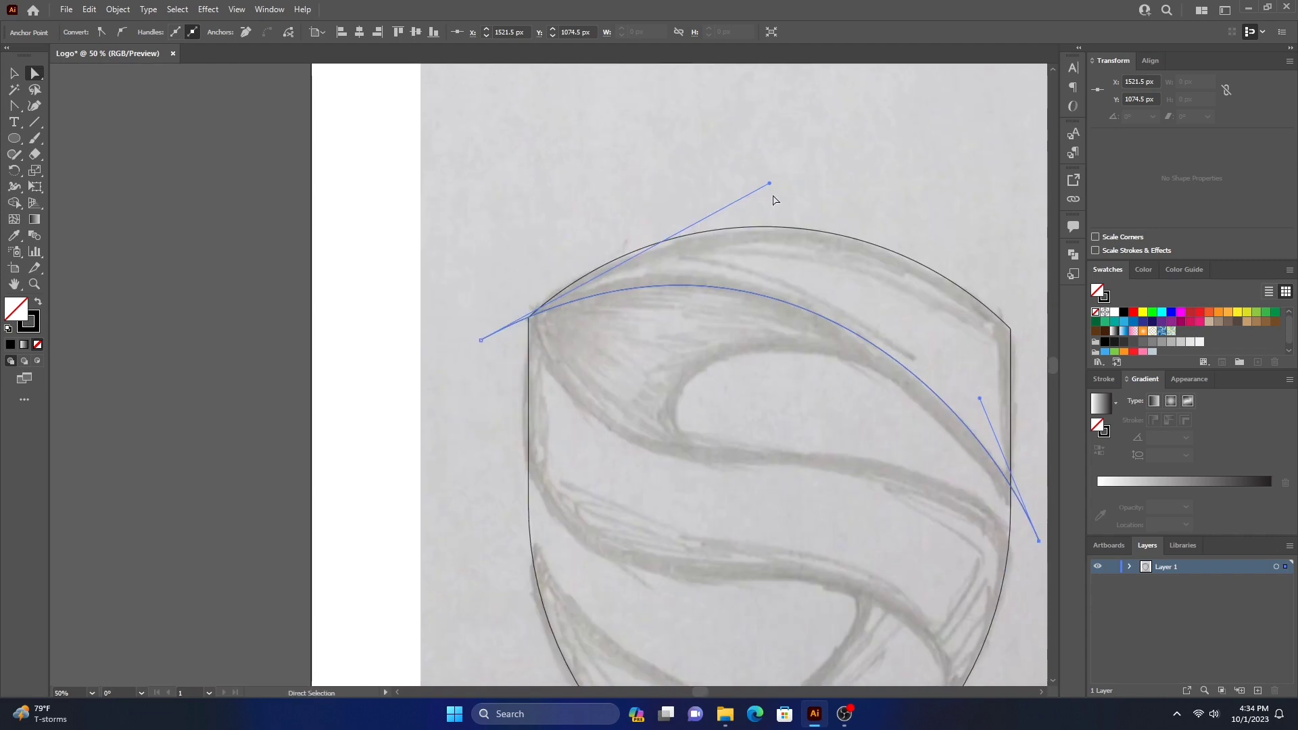
pyautogui.moveTo(770, 183)
pyautogui.mouseDown()
pyautogui.moveTo(759, 186)
pyautogui.moveTo(771, 168)
pyautogui.mouseUp()
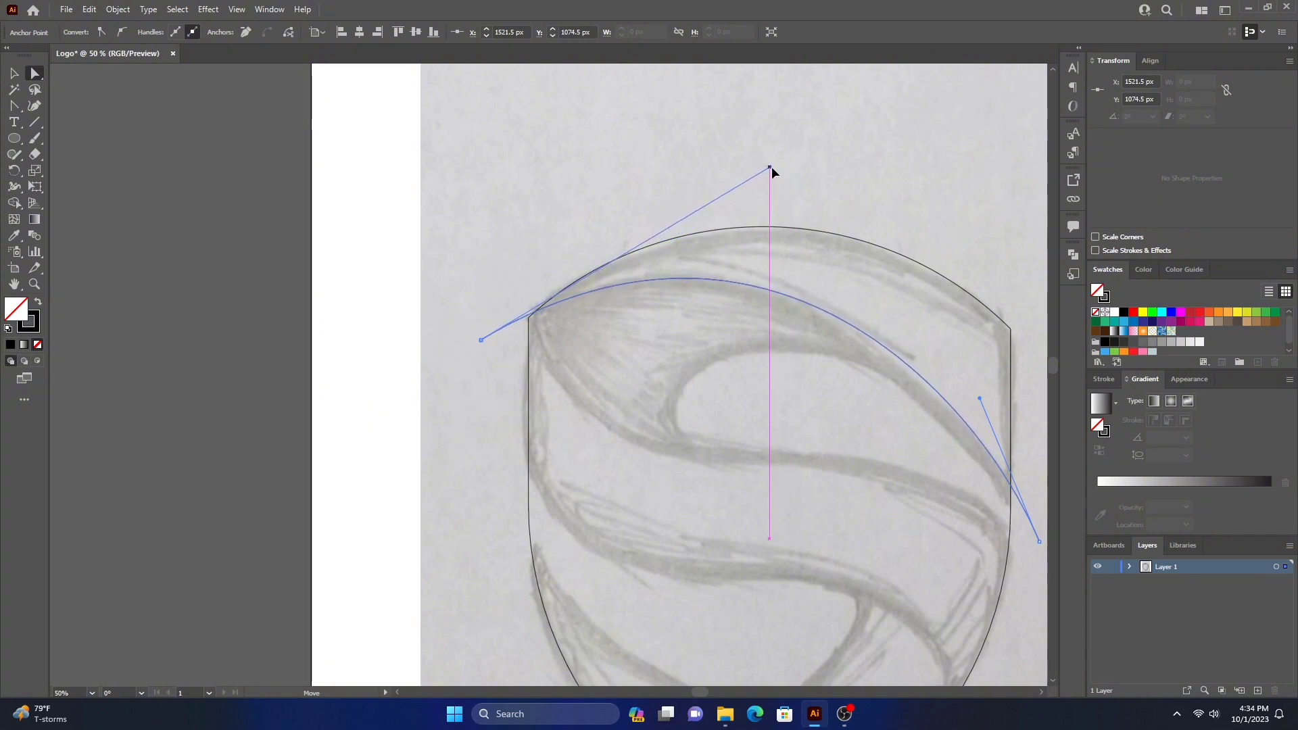
pyautogui.moveTo(480, 341); pyautogui.dragTo(484, 346)
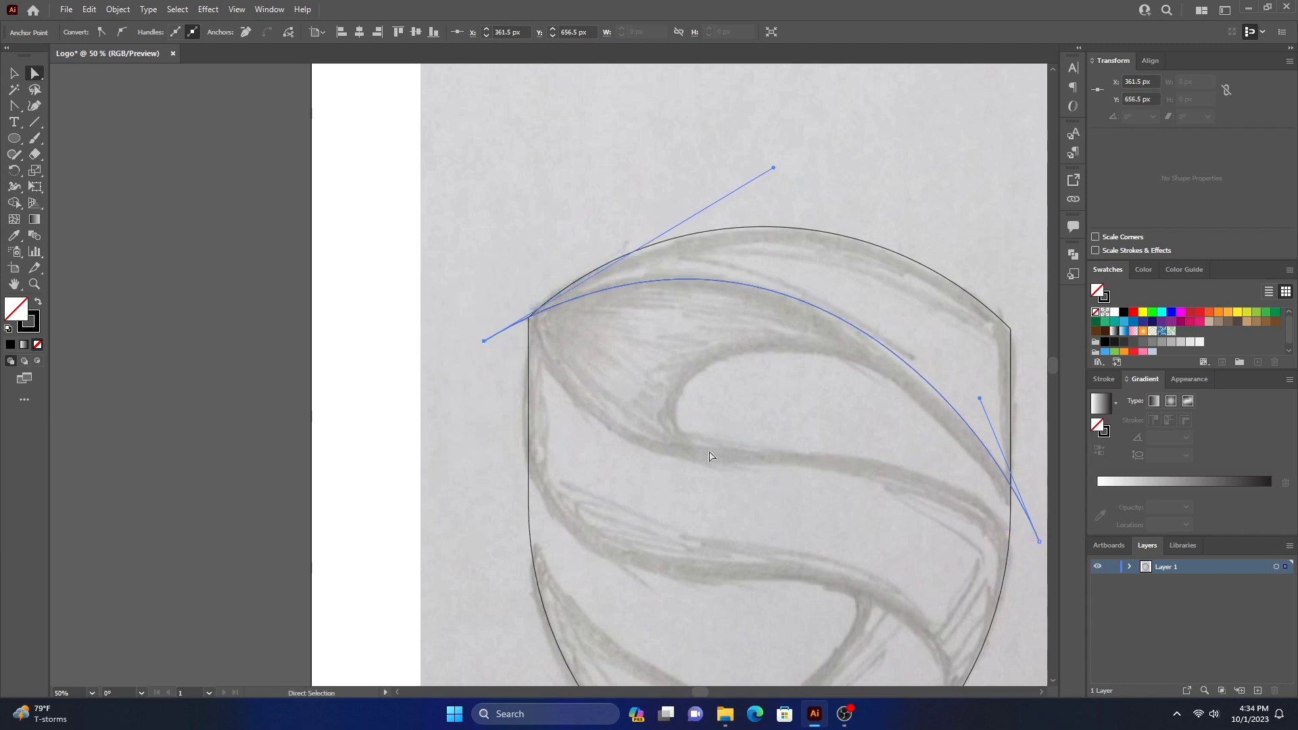
pyautogui.moveTo(743, 465); pyautogui.dragTo(527, 363)
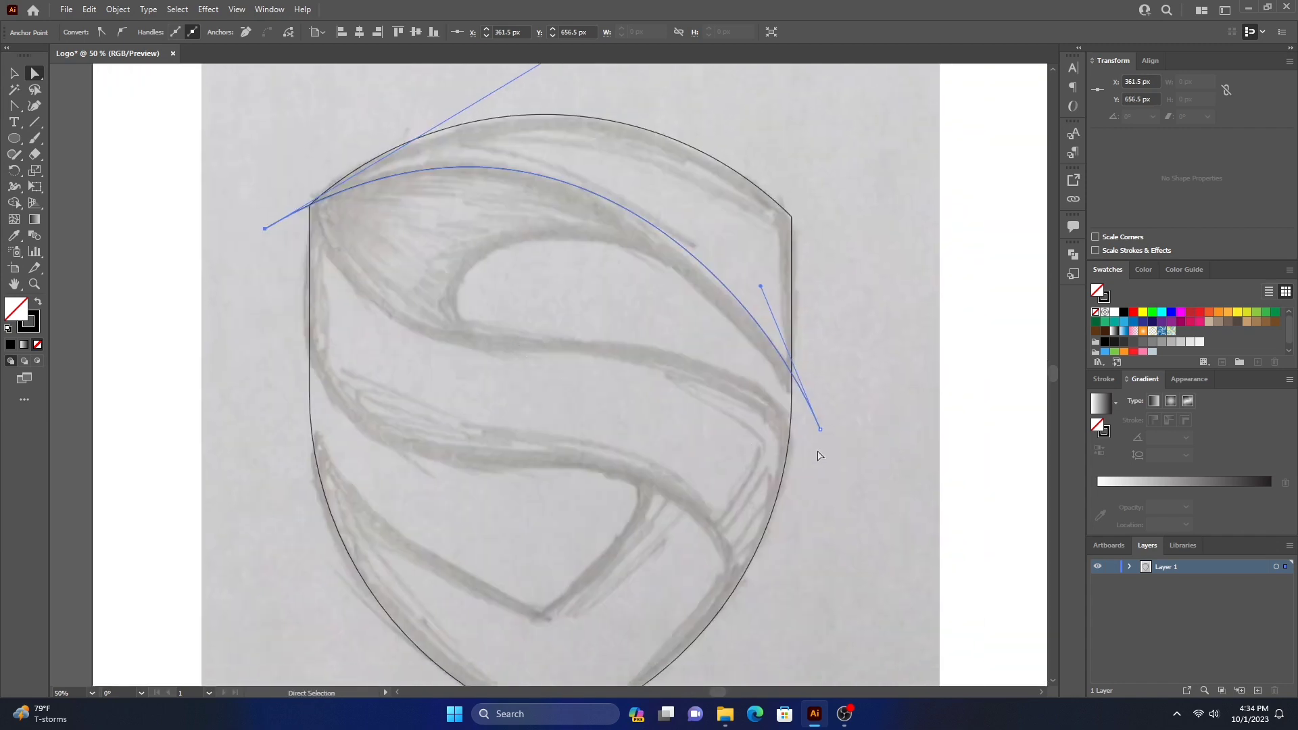
pyautogui.moveTo(441, 447); pyautogui.dragTo(510, 411)
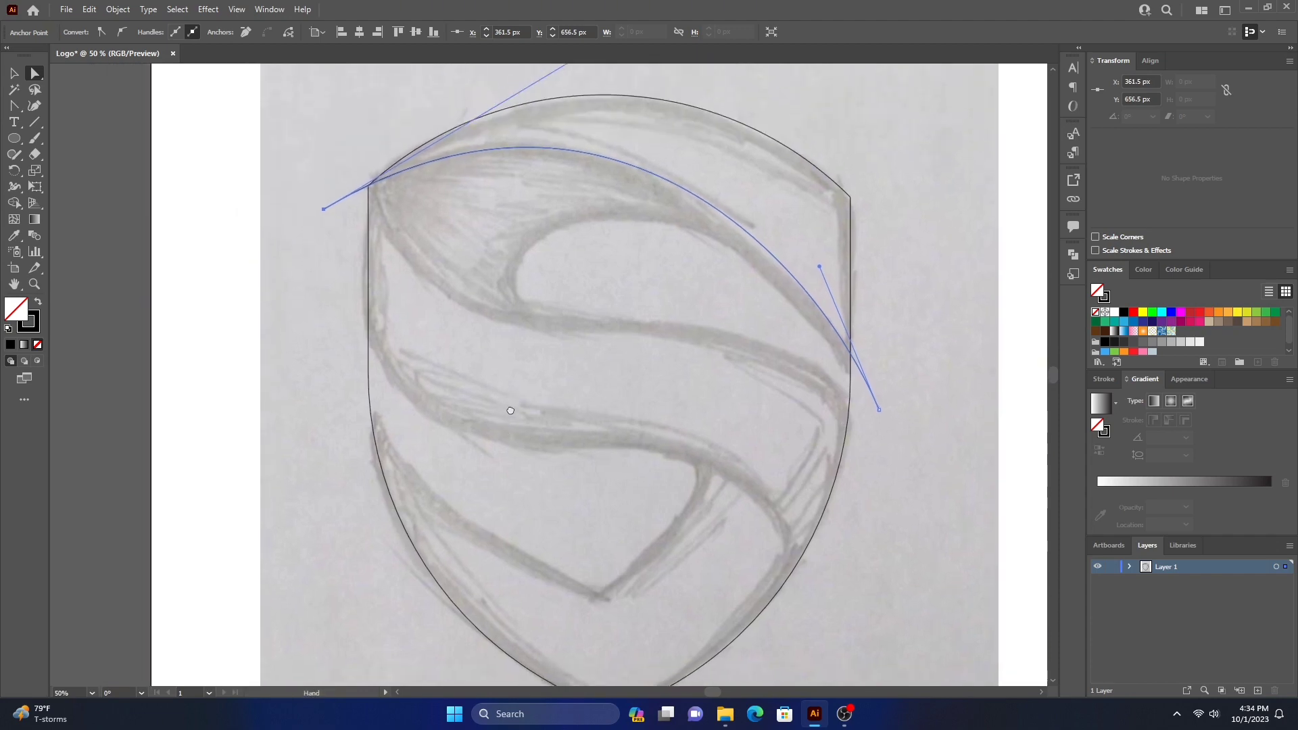
pyautogui.click(289, 308)
pyautogui.moveTo(394, 435); pyautogui.dragTo(404, 396)
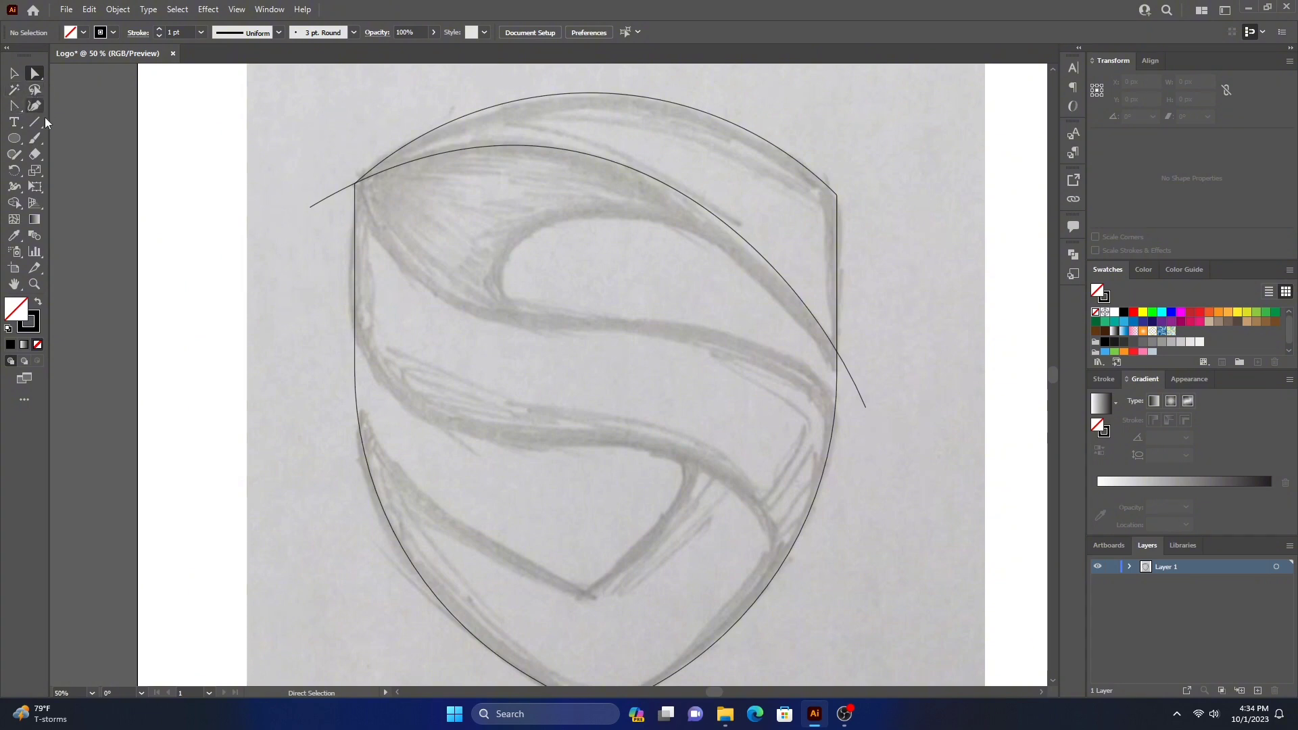
pyautogui.click(20, 108)
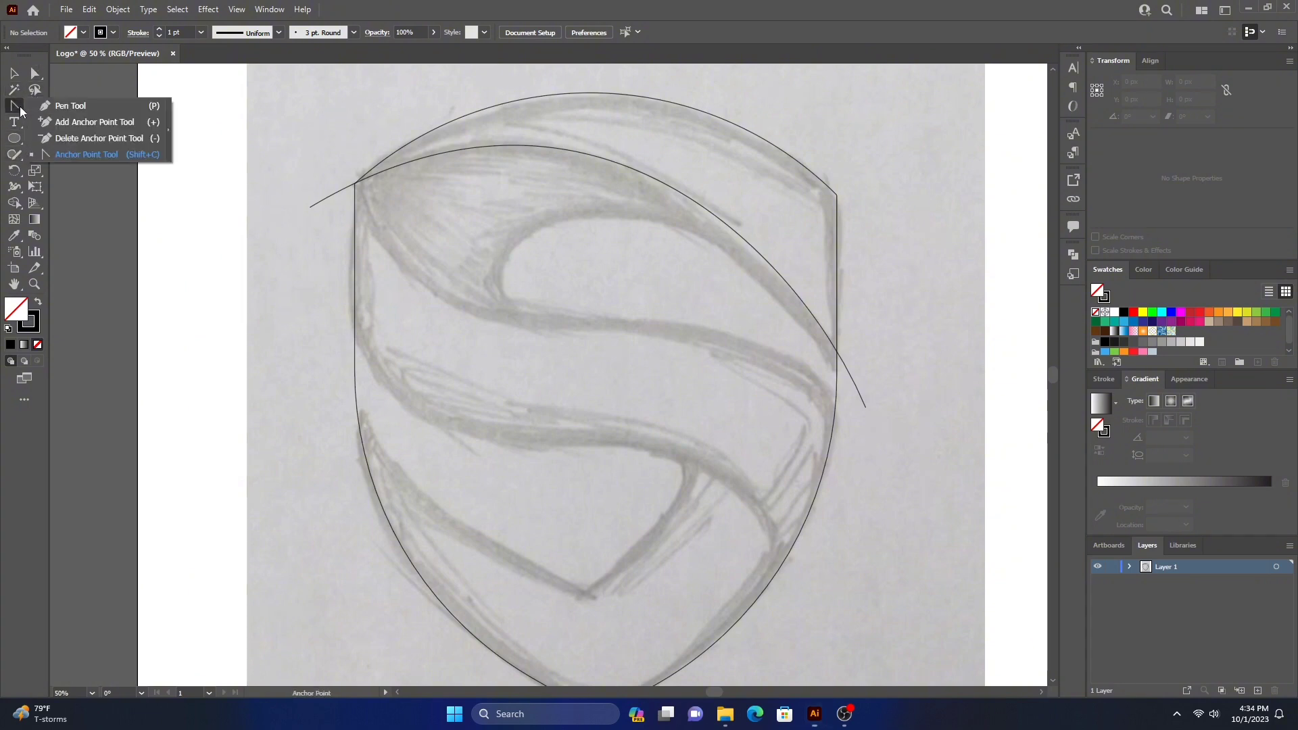
# Step: Draw a path from the shield's upper-left corner past its right side and bend it into an S
pyautogui.click(68, 106)
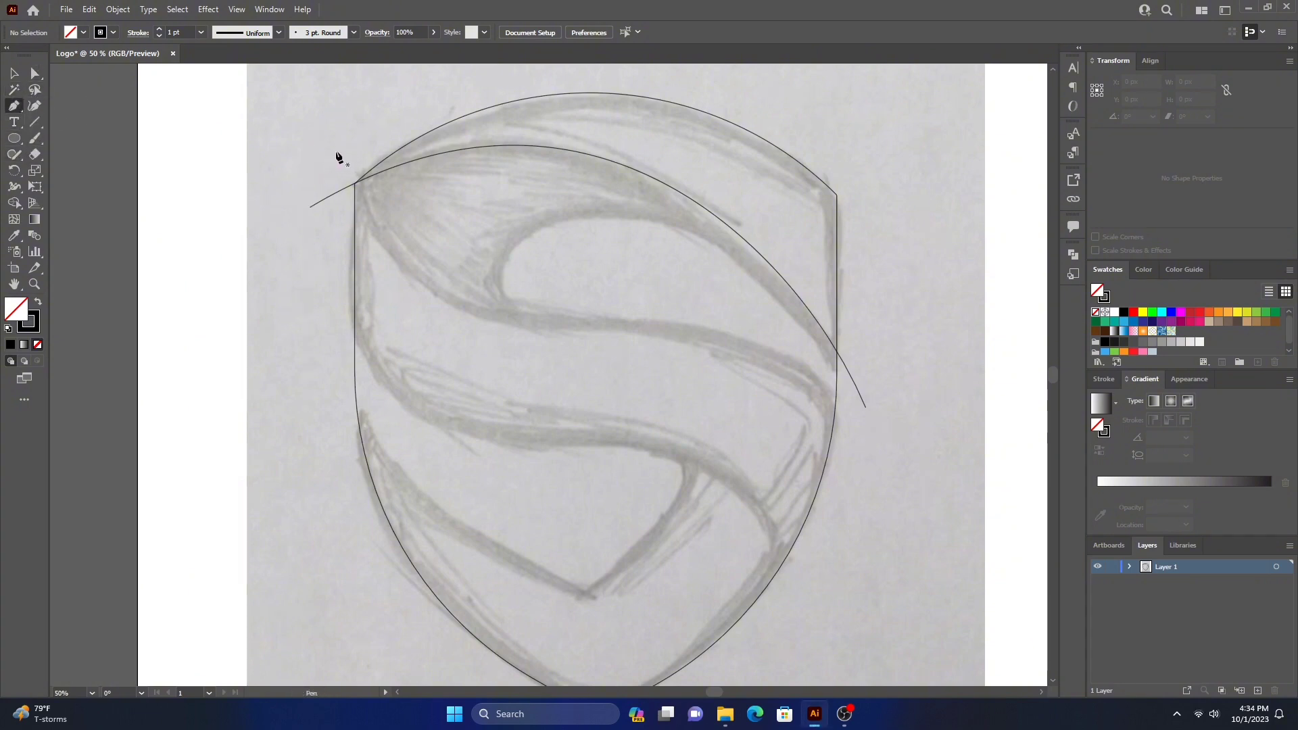
pyautogui.click(333, 144)
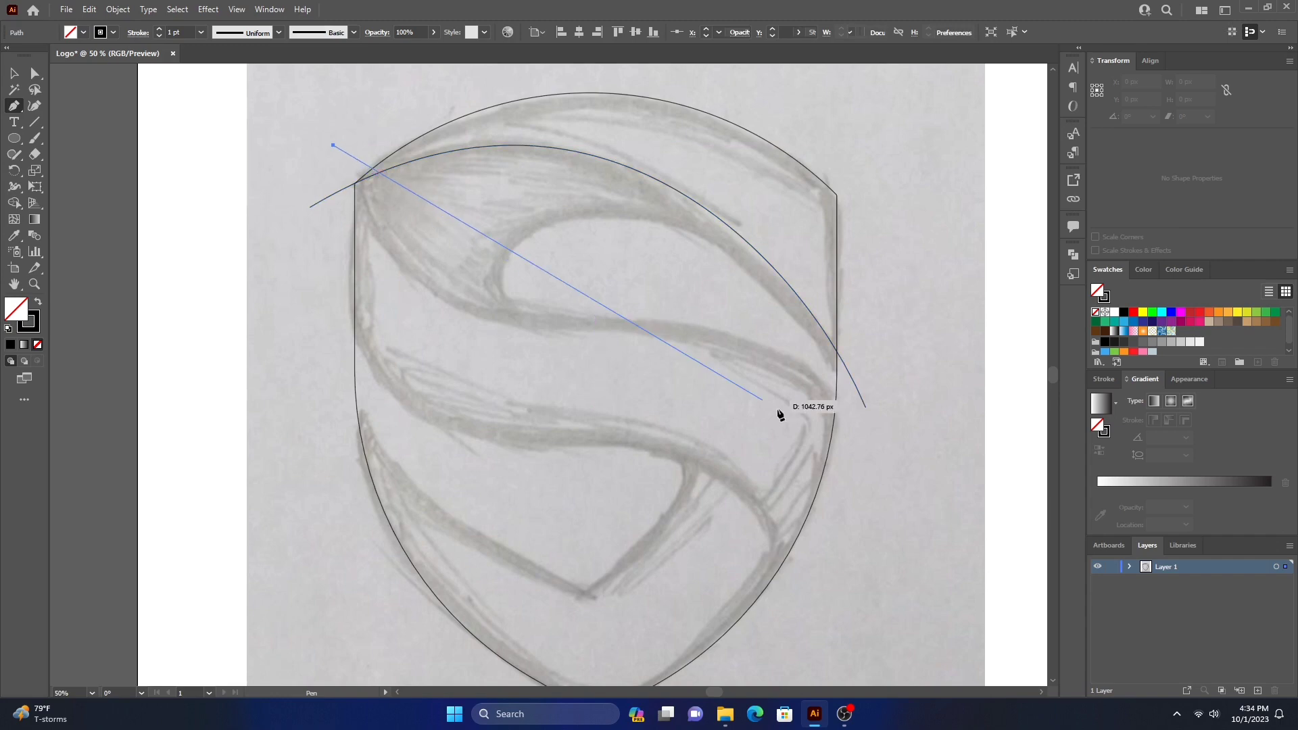
pyautogui.click(942, 492)
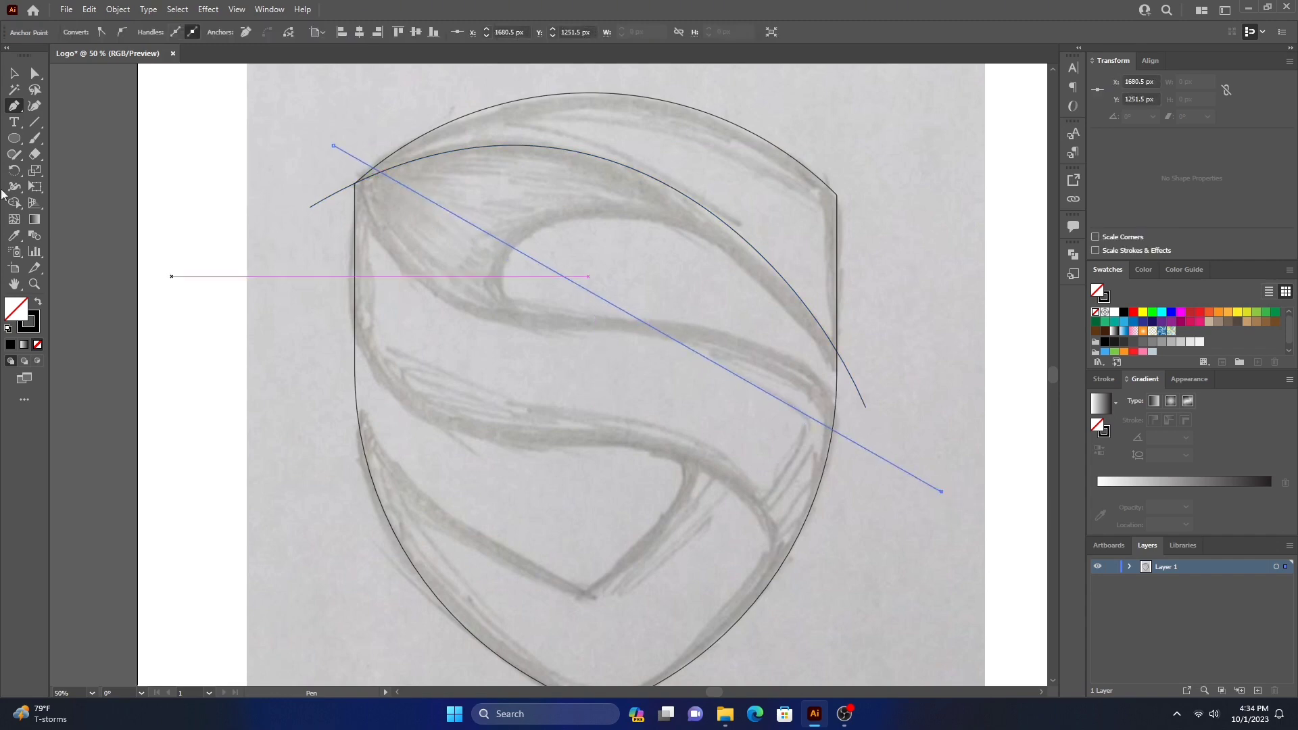
pyautogui.click(20, 111)
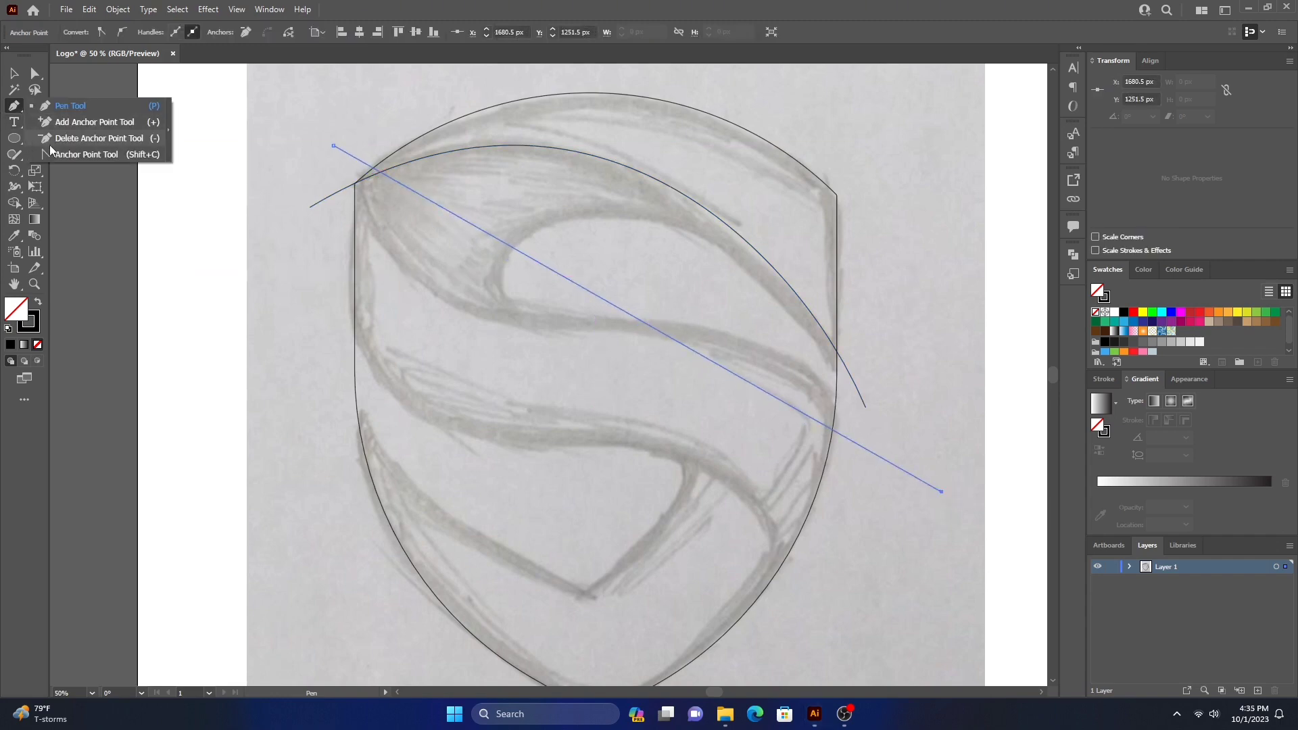
pyautogui.click(87, 154)
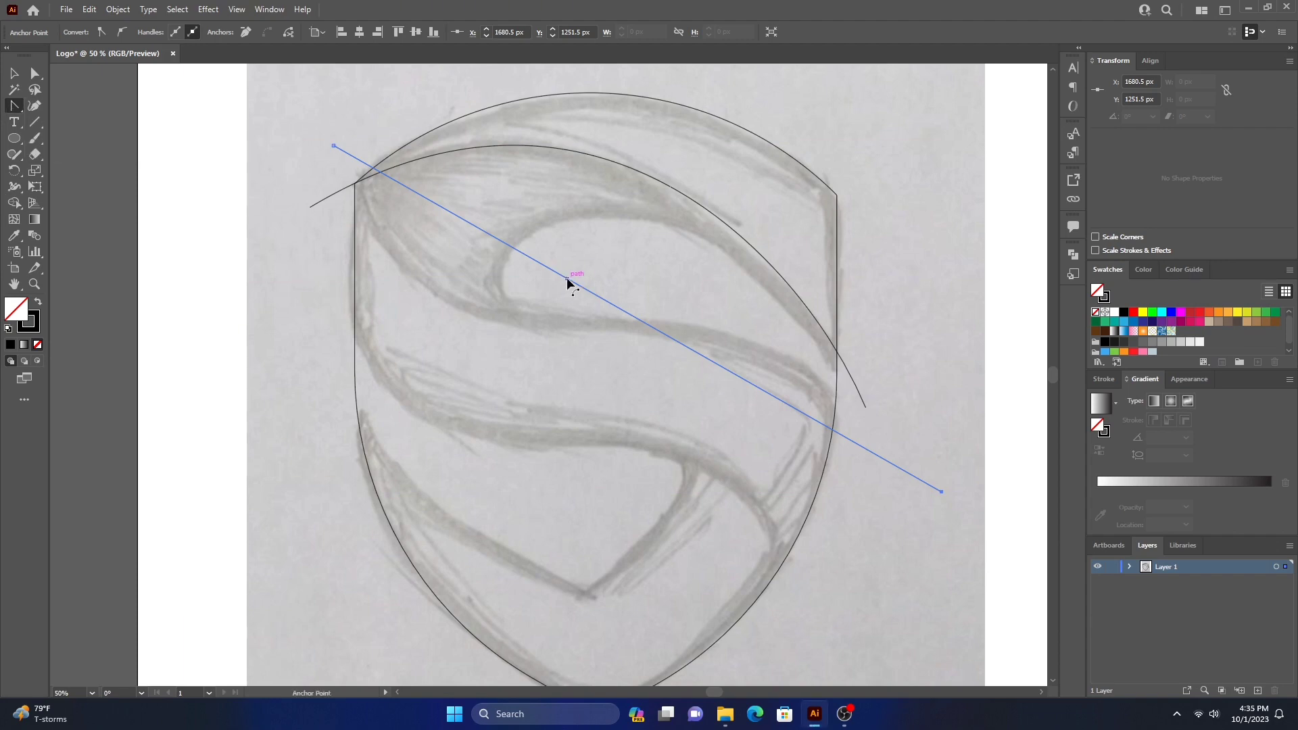
pyautogui.moveTo(566, 279); pyautogui.dragTo(470, 314)
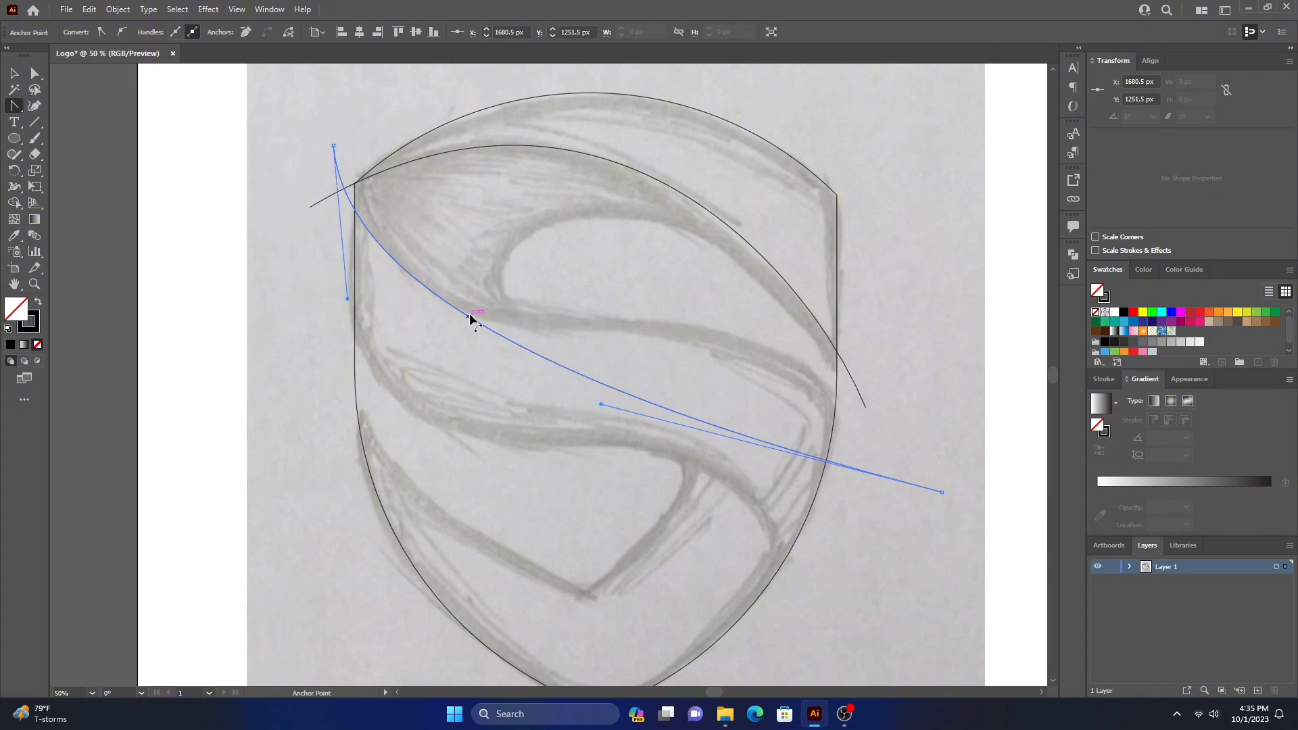
pyautogui.moveTo(470, 314)
pyautogui.mouseDown()
pyautogui.moveTo(491, 509)
pyautogui.moveTo(506, 501)
pyautogui.mouseUp()
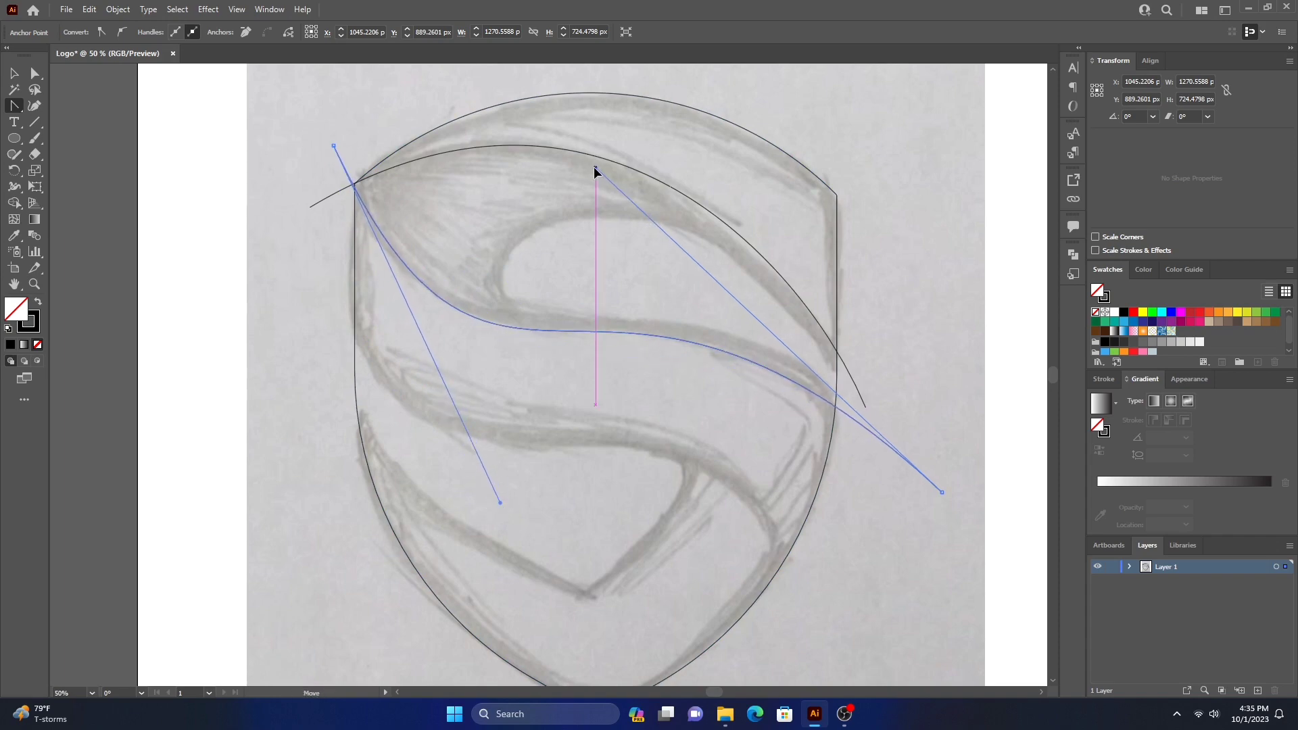
pyautogui.moveTo(942, 492); pyautogui.dragTo(988, 641)
# Step: Pull the S-curve's right end onto the shield edge and refine both end handles
pyautogui.moveTo(907, 351); pyautogui.dragTo(676, 169)
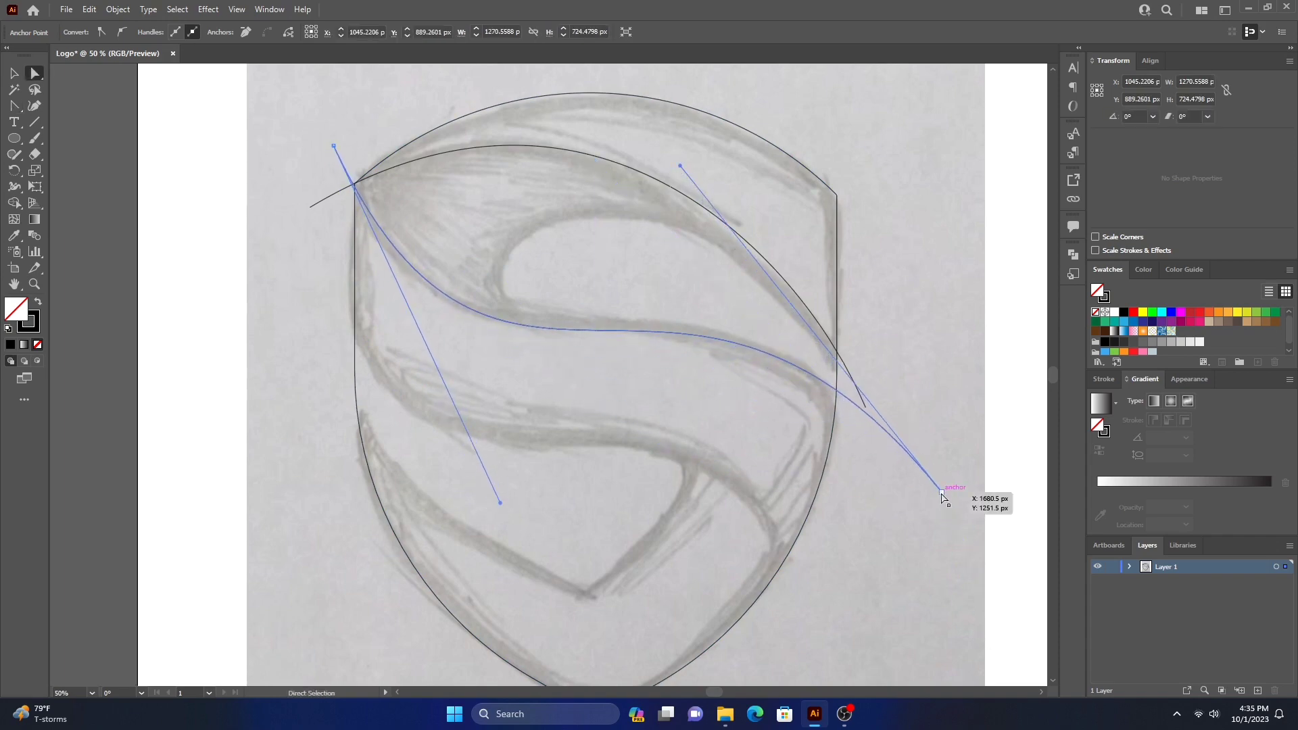
pyautogui.moveTo(942, 492); pyautogui.dragTo(883, 450)
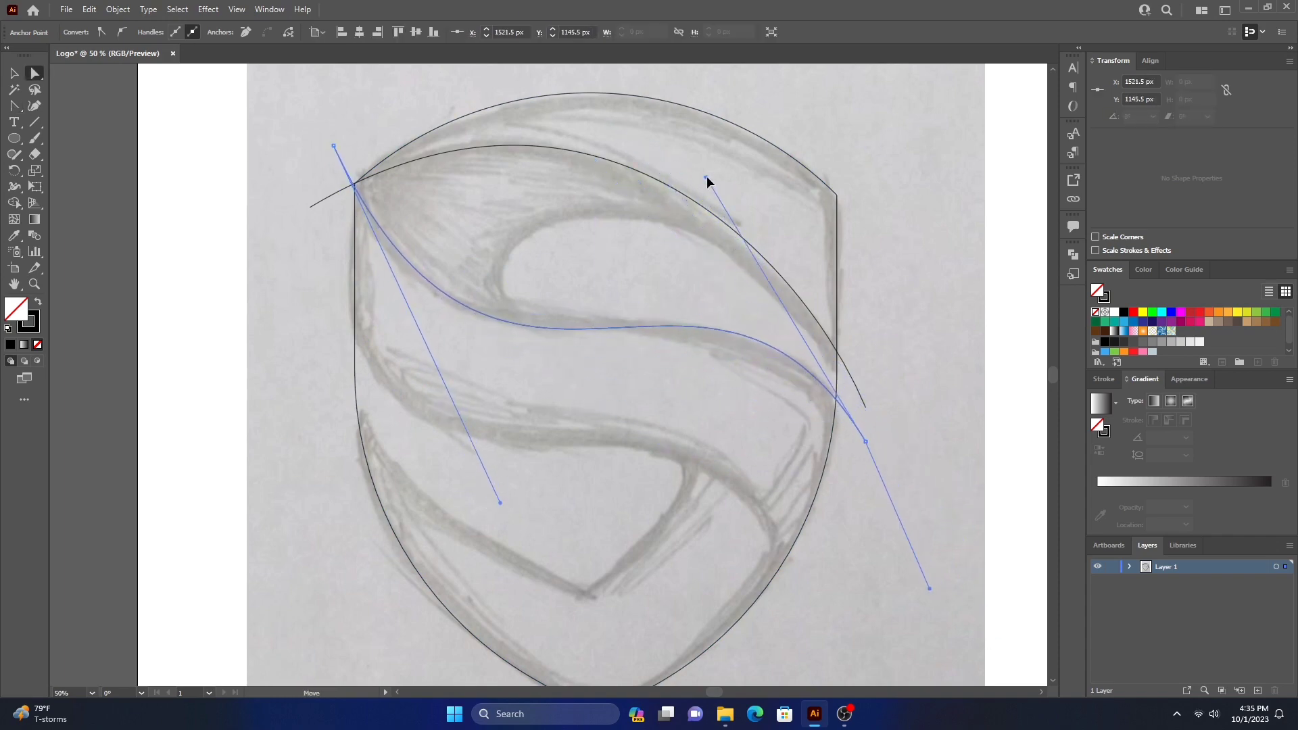
pyautogui.moveTo(711, 189); pyautogui.dragTo(714, 201)
pyautogui.moveTo(883, 450); pyautogui.dragTo(853, 450)
pyautogui.moveTo(714, 201); pyautogui.dragTo(763, 188)
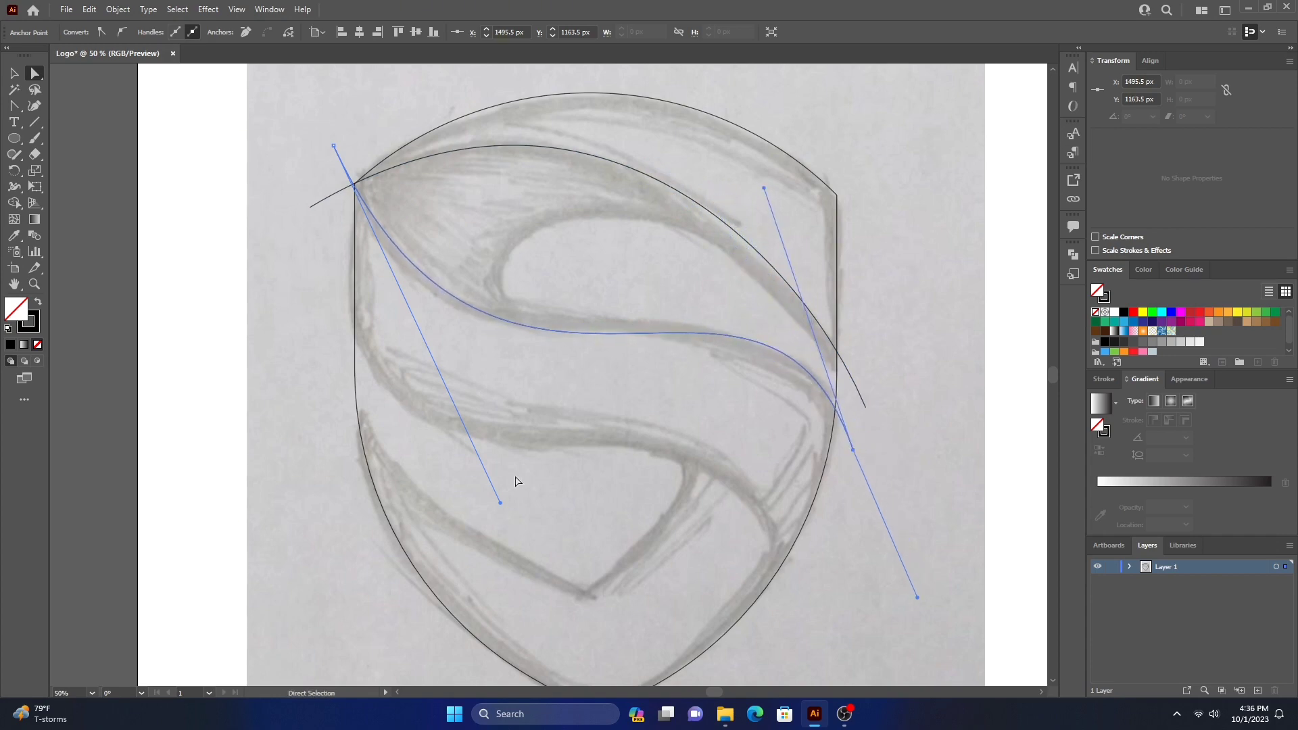
pyautogui.moveTo(500, 502); pyautogui.dragTo(465, 495)
pyautogui.moveTo(333, 146); pyautogui.dragTo(333, 129)
pyautogui.moveTo(465, 496); pyautogui.dragTo(446, 517)
pyautogui.moveTo(333, 128); pyautogui.dragTo(333, 124)
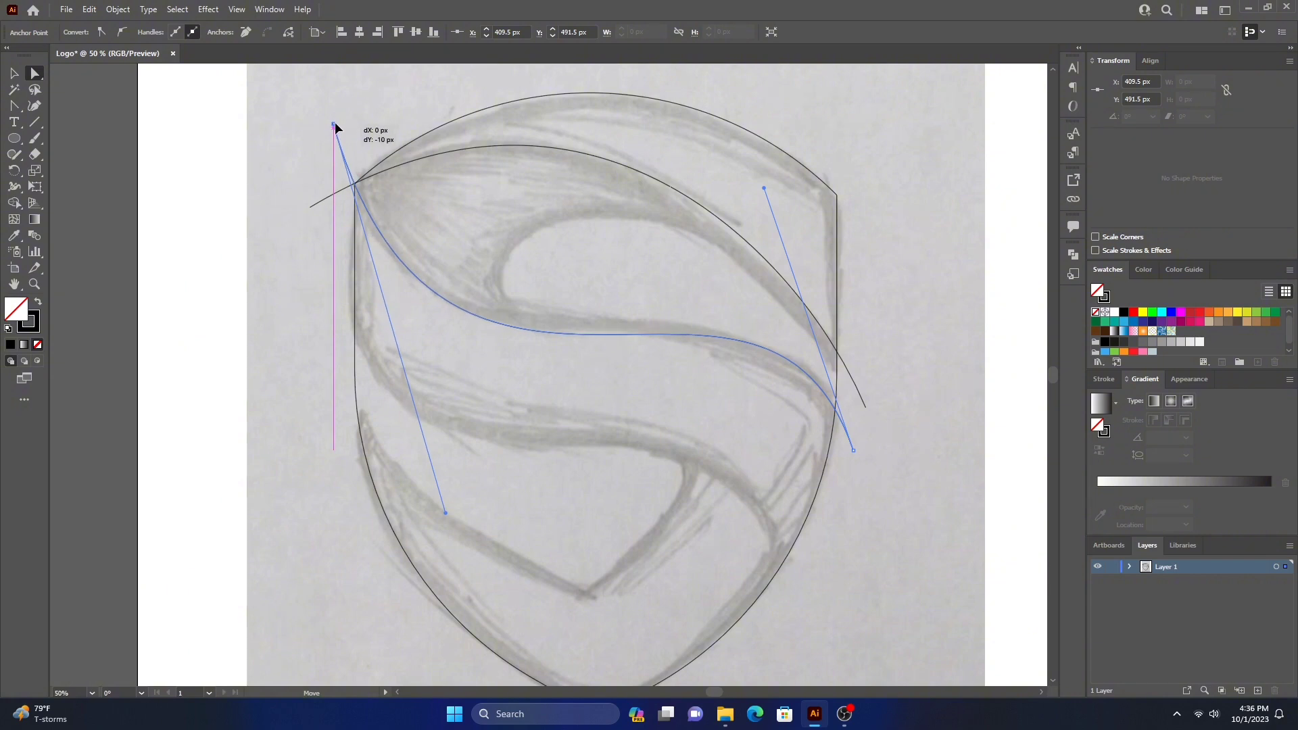
# Step: Reselect the finished S-curve with the Selection tool for duplication
pyautogui.scroll(-2, 435, 341)
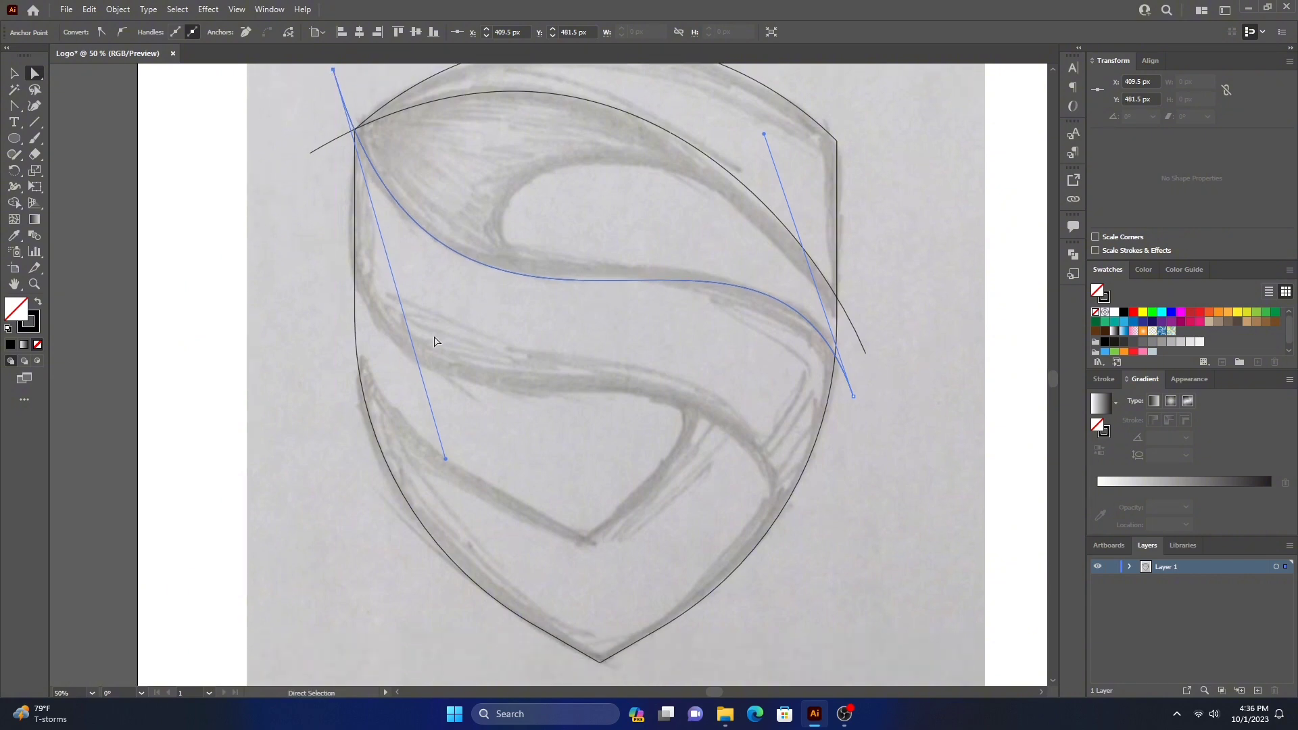
pyautogui.click(9, 74)
pyautogui.click(304, 440)
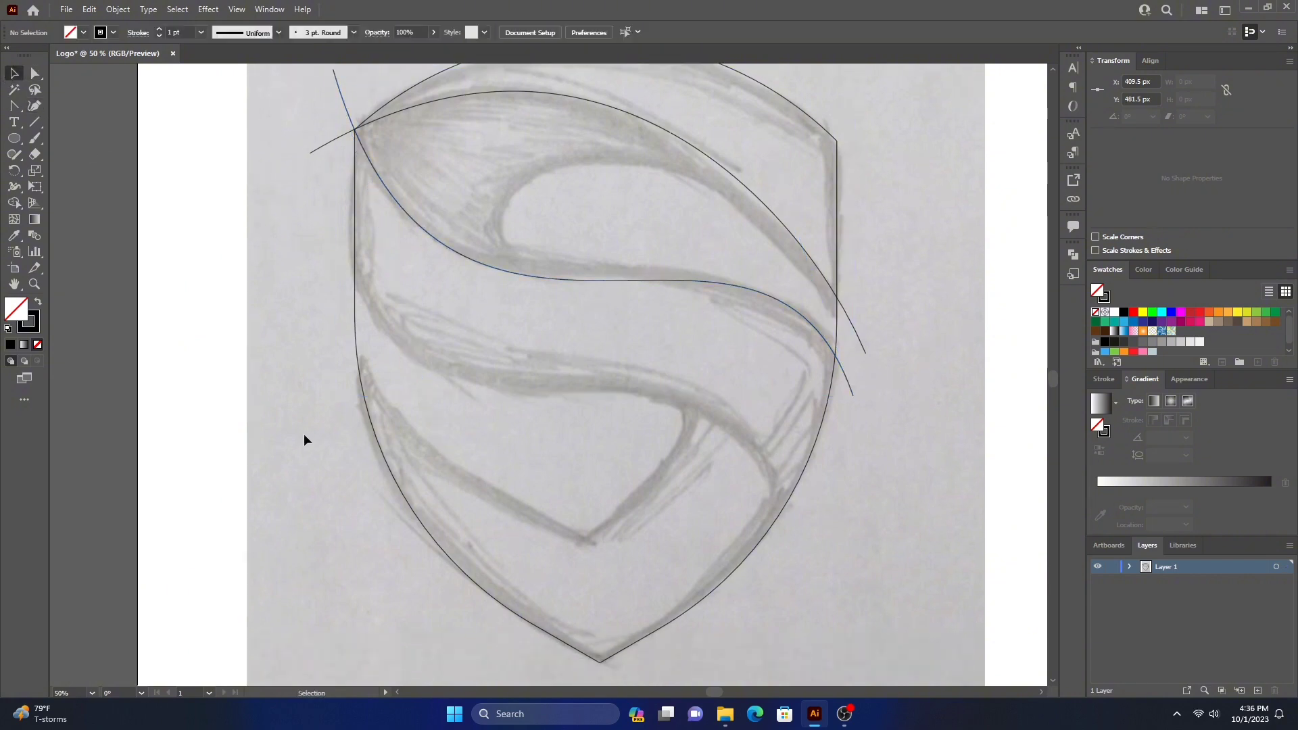
pyautogui.scroll(1, 304, 440)
pyautogui.scroll(4, 434, 480)
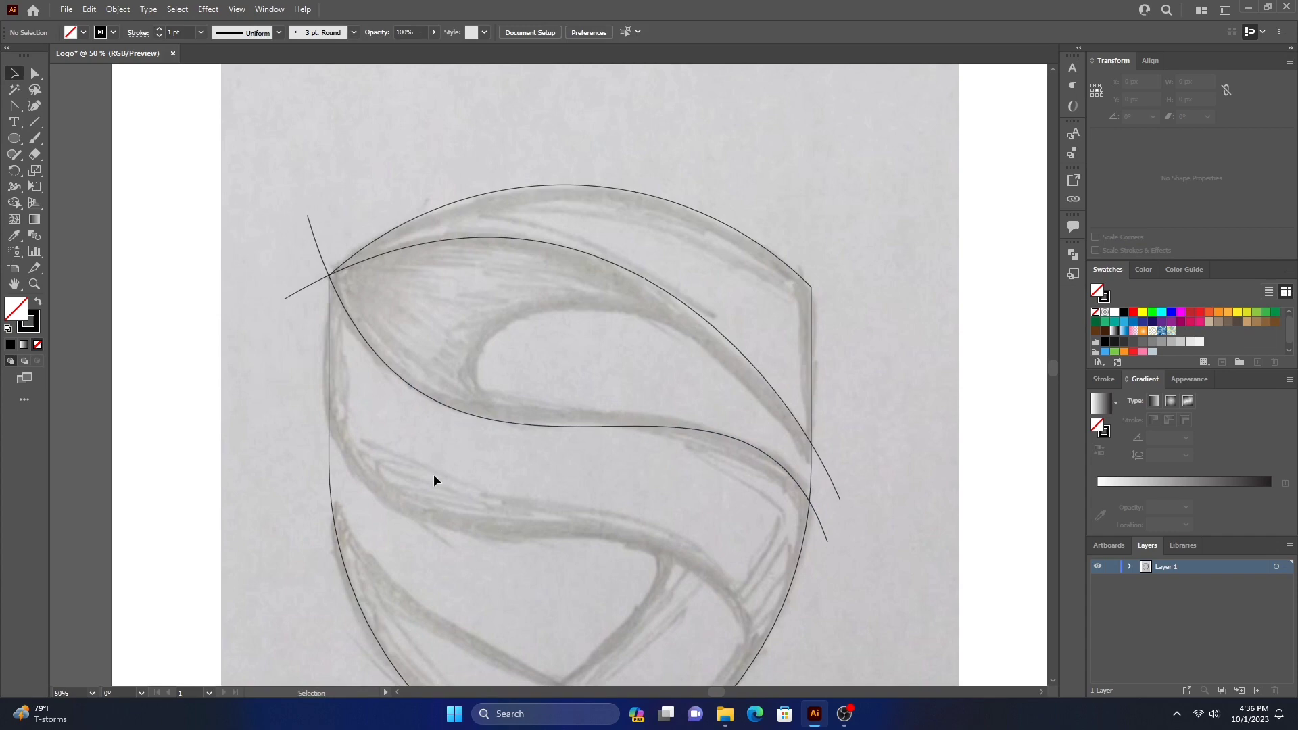
pyautogui.click(466, 413)
pyautogui.click(89, 10)
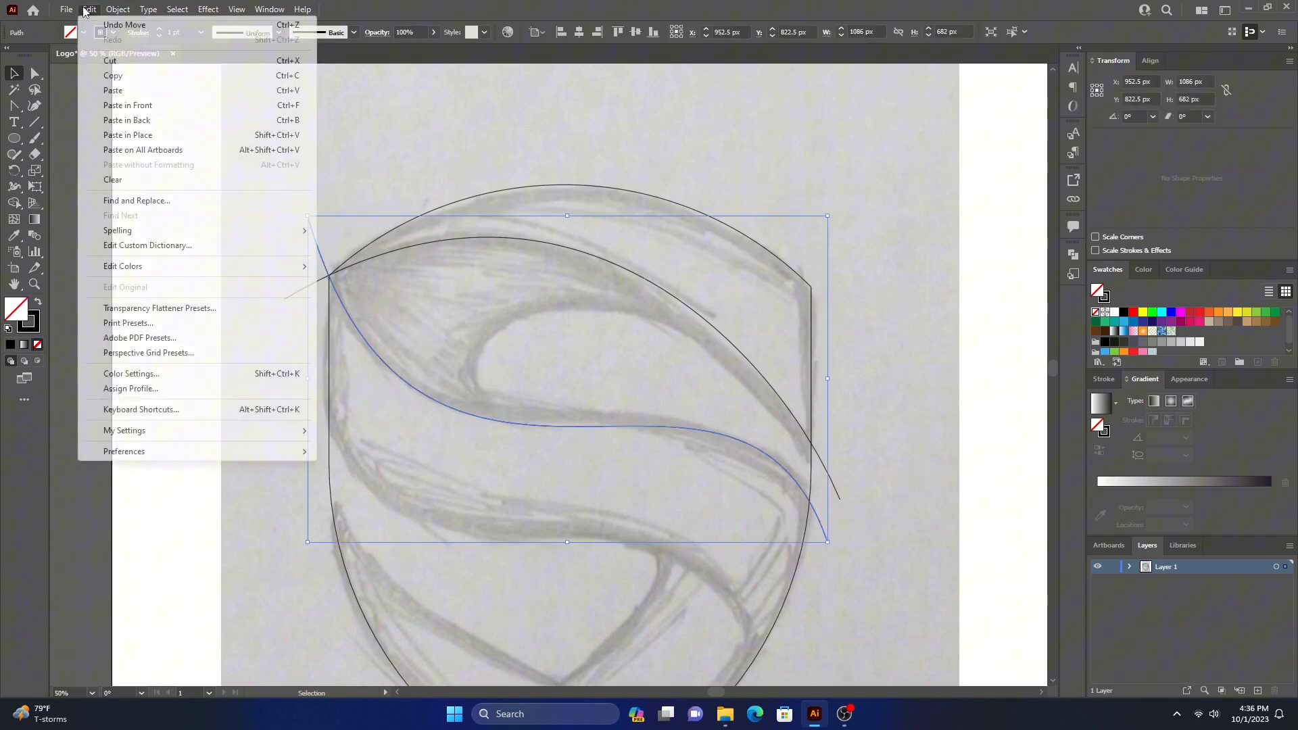
# Step: Paste a copy of the S-curve, move it down, and reshape it along the lower band edge
pyautogui.click(108, 94)
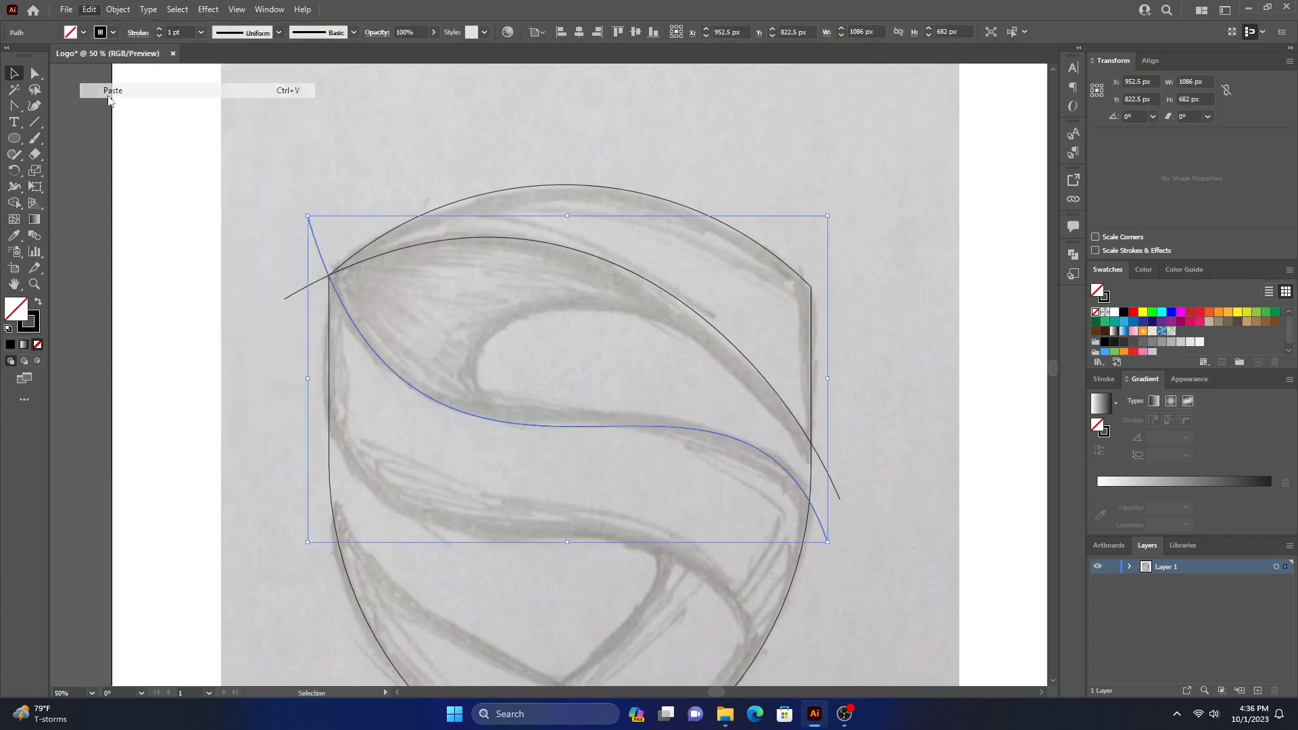
pyautogui.scroll(-5, 377, 559)
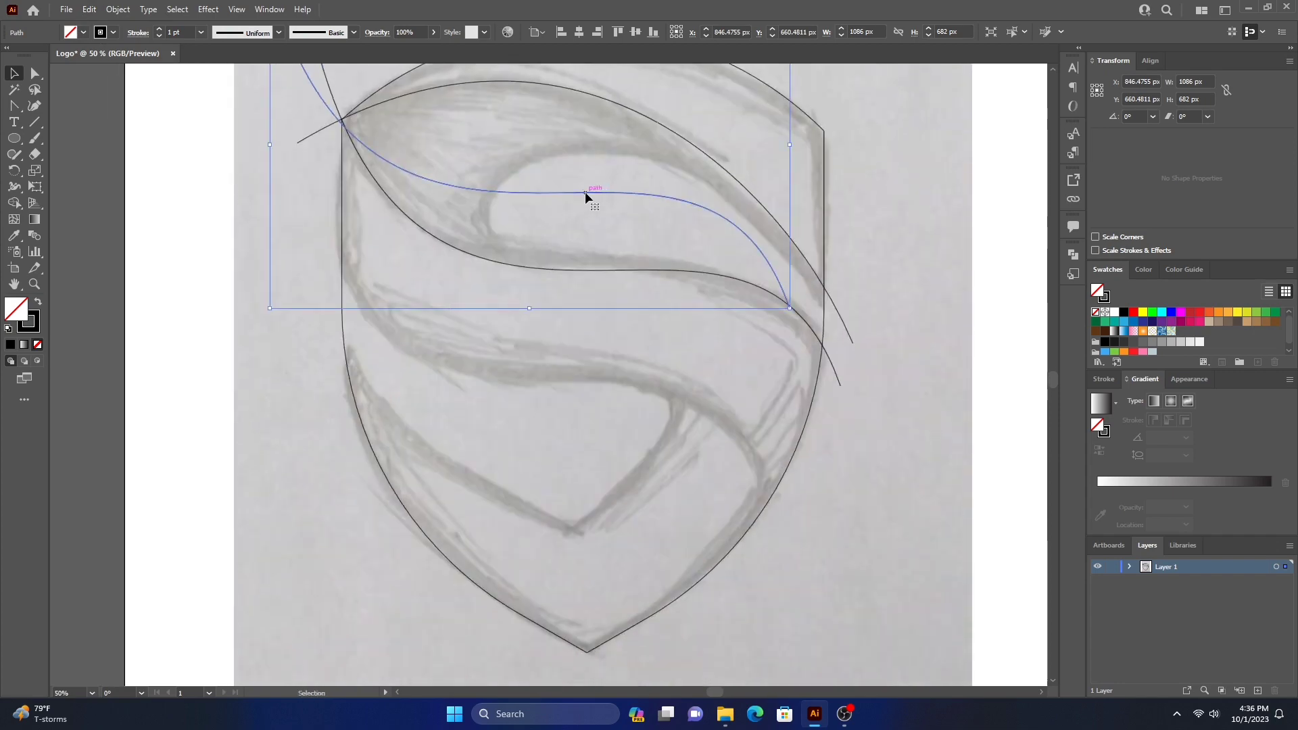
pyautogui.moveTo(586, 192); pyautogui.dragTo(626, 405)
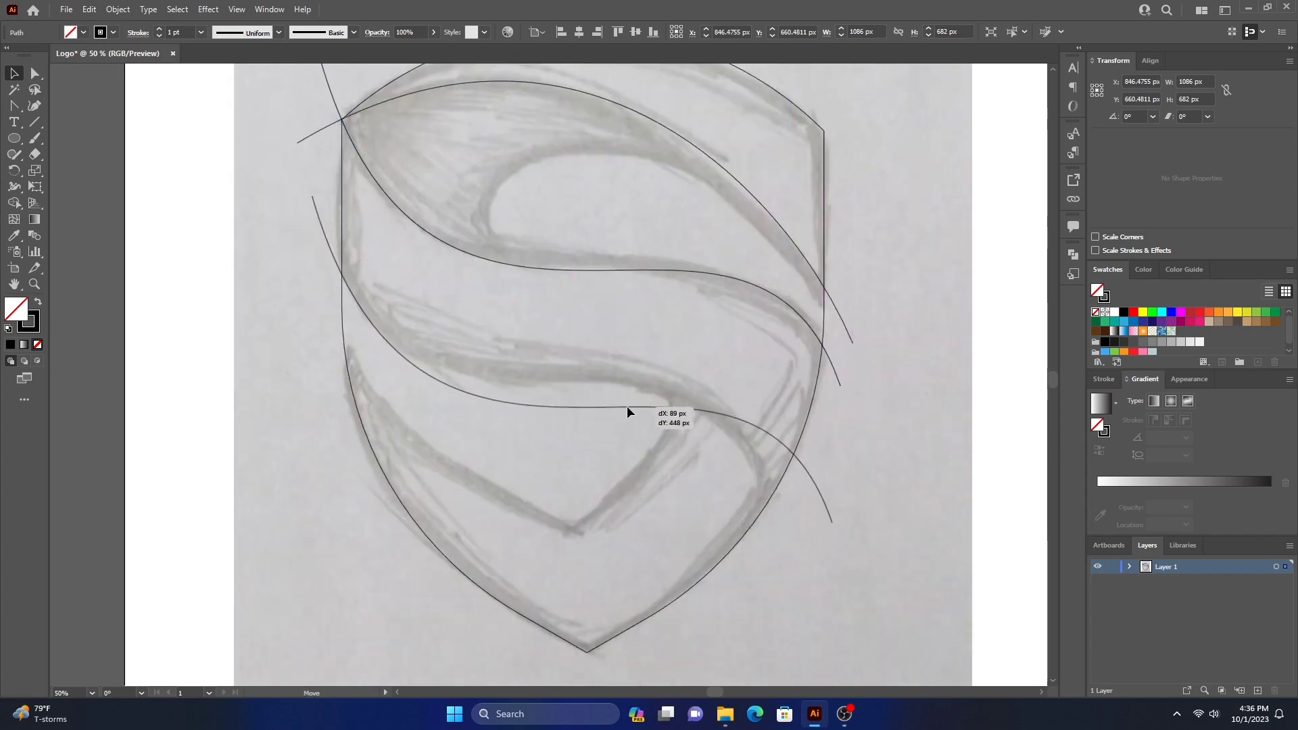
pyautogui.press('a')
pyautogui.moveTo(626, 406); pyautogui.dragTo(589, 213)
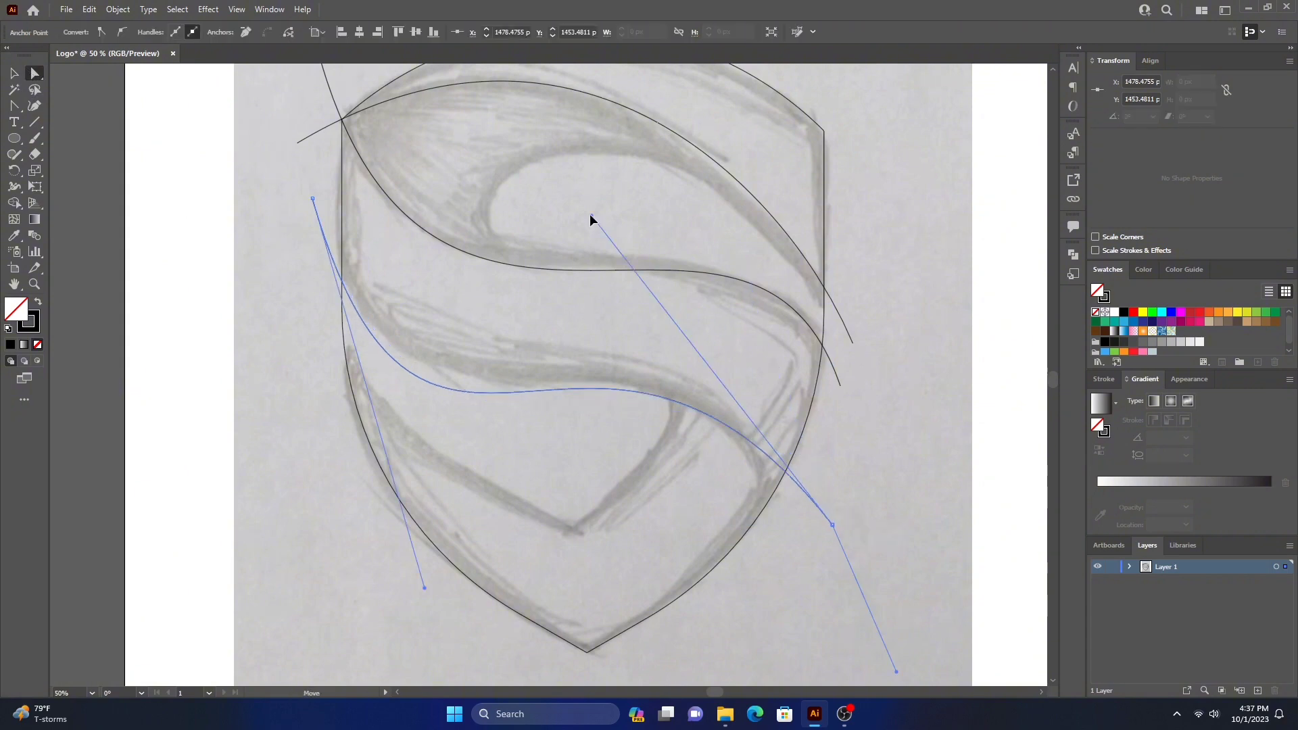
pyautogui.moveTo(425, 588); pyautogui.dragTo(438, 559)
pyautogui.moveTo(832, 524)
pyautogui.mouseDown()
pyautogui.moveTo(788, 565)
pyautogui.moveTo(770, 522)
pyautogui.mouseUp()
pyautogui.moveTo(617, 190)
pyautogui.mouseDown()
pyautogui.moveTo(712, 226)
pyautogui.moveTo(707, 242)
pyautogui.mouseUp()
pyautogui.moveTo(437, 559); pyautogui.dragTo(406, 544)
pyautogui.moveTo(707, 242); pyautogui.dragTo(699, 232)
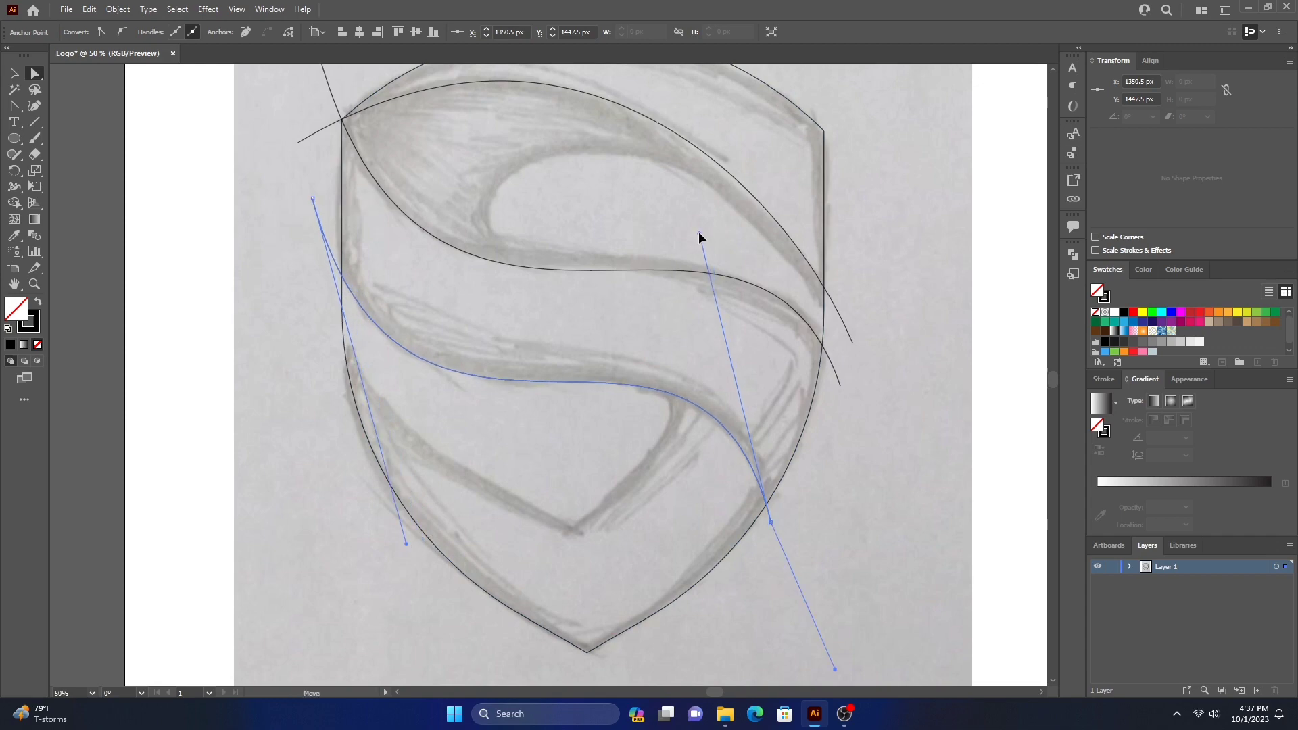
pyautogui.hotkey('ctrl', 'shift', 'a')
pyautogui.scroll(-1, 564, 375)
# Step: Place three Pen anchors forming a V around the bottom piece's notch
pyautogui.press('v')
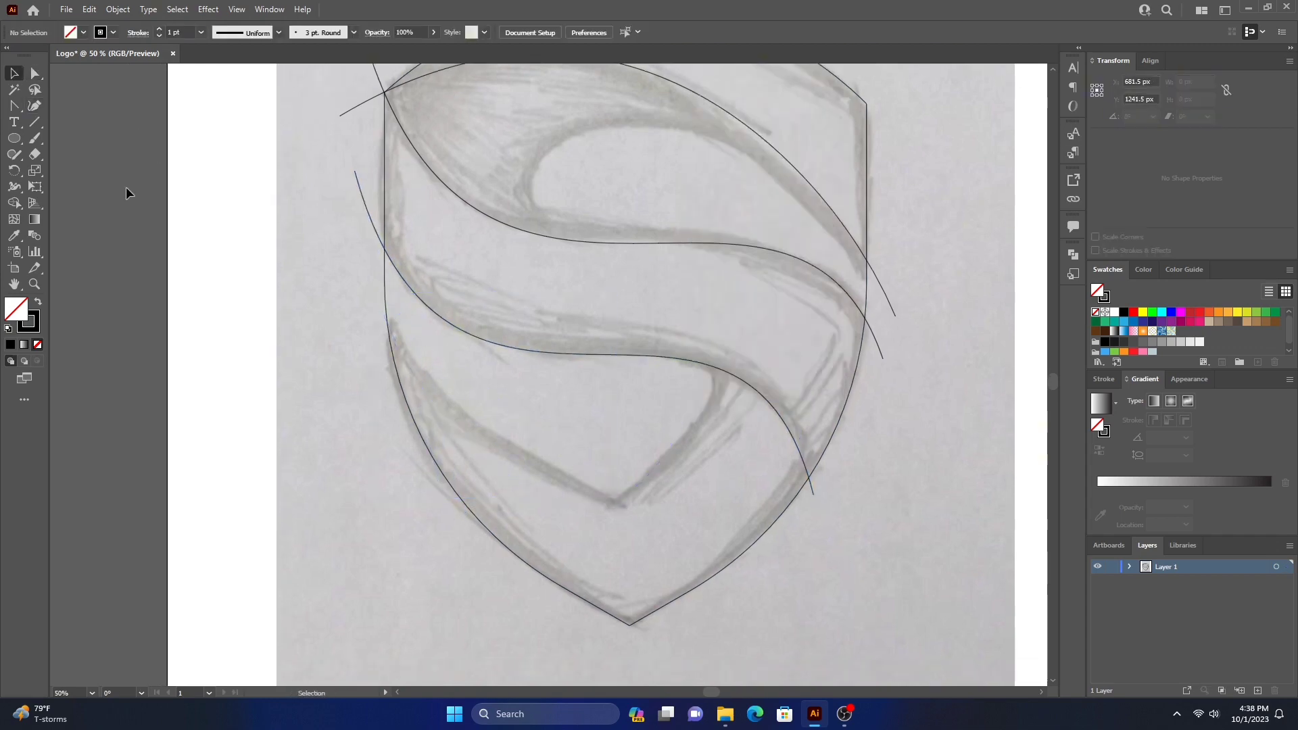
pyautogui.click(14, 106)
pyautogui.click(377, 297)
pyautogui.click(613, 499)
pyautogui.click(744, 358)
# Step: Curve both sides of the V and adjust its top handle and bottom point
pyautogui.moveTo(14, 105); pyautogui.dragTo(52, 160)
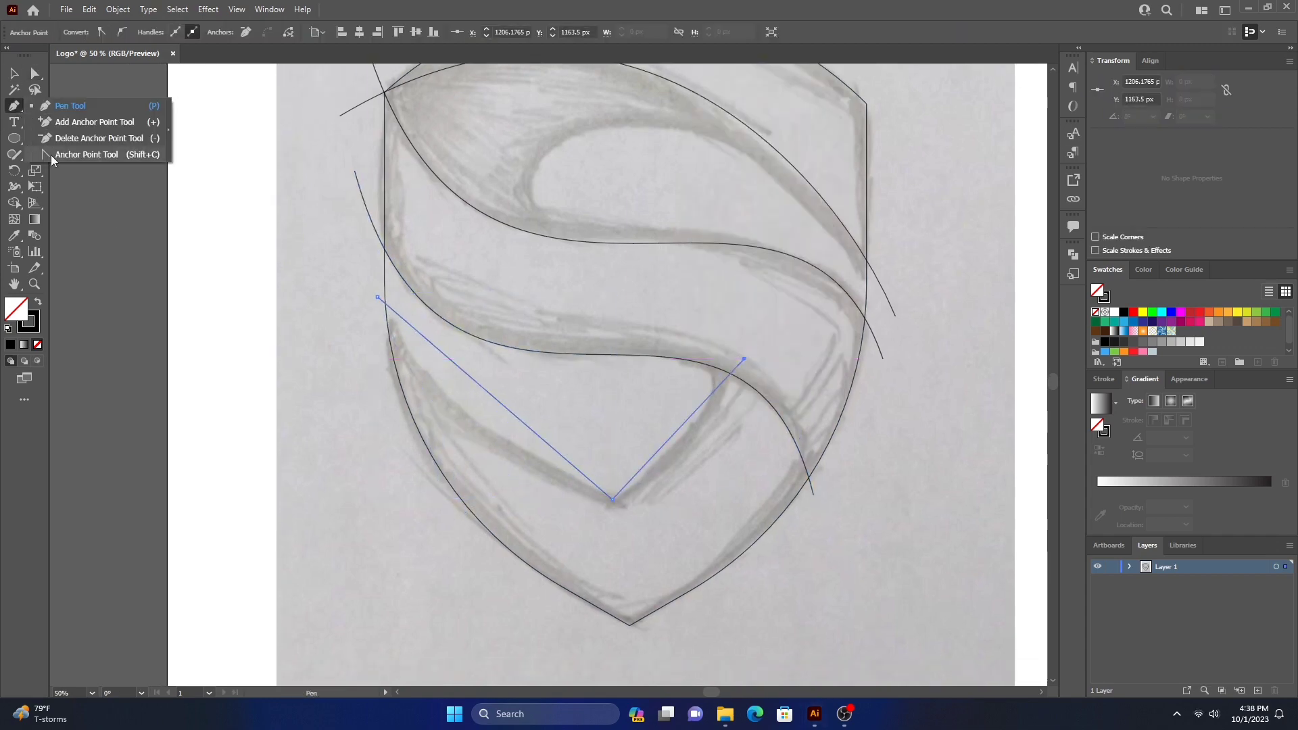
pyautogui.moveTo(440, 351)
pyautogui.mouseDown()
pyautogui.moveTo(475, 423)
pyautogui.moveTo(529, 466)
pyautogui.moveTo(448, 432)
pyautogui.moveTo(579, 476)
pyautogui.mouseUp()
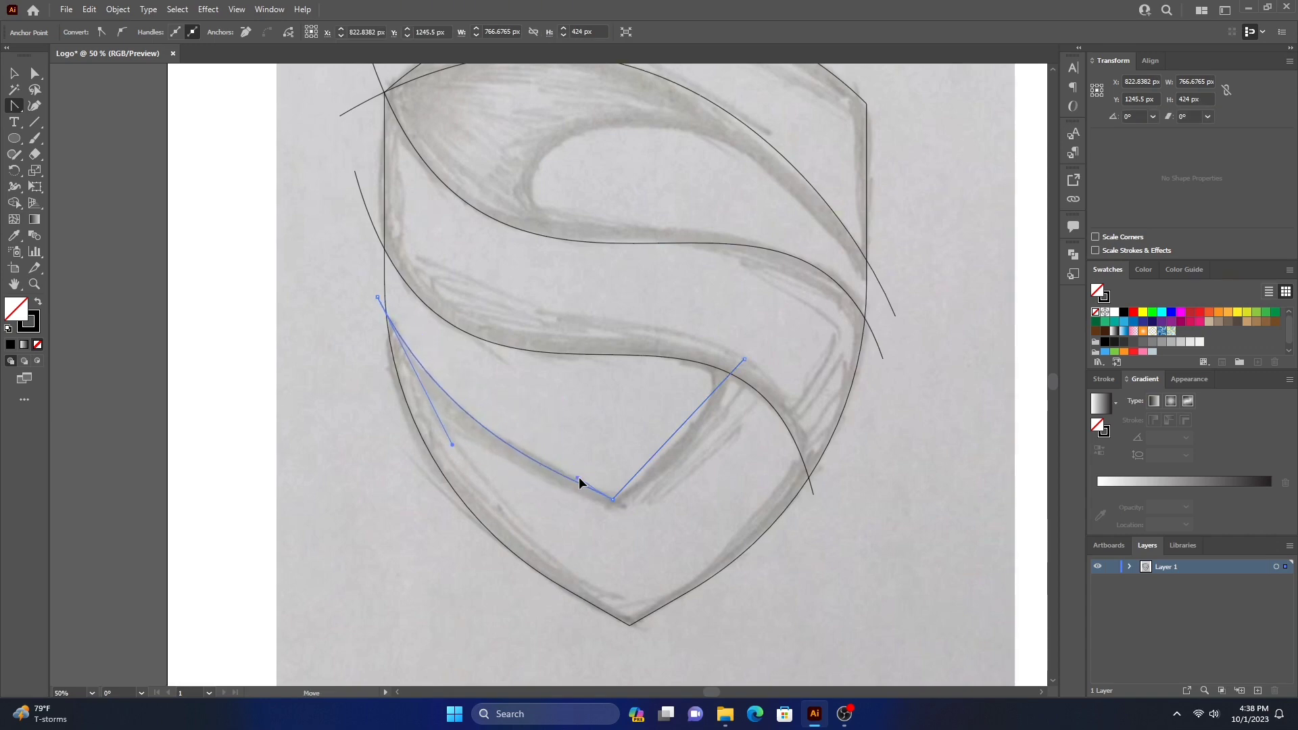
pyautogui.moveTo(694, 428)
pyautogui.mouseDown()
pyautogui.moveTo(777, 351)
pyautogui.moveTo(686, 356)
pyautogui.mouseUp()
pyautogui.moveTo(753, 383); pyautogui.dragTo(762, 381)
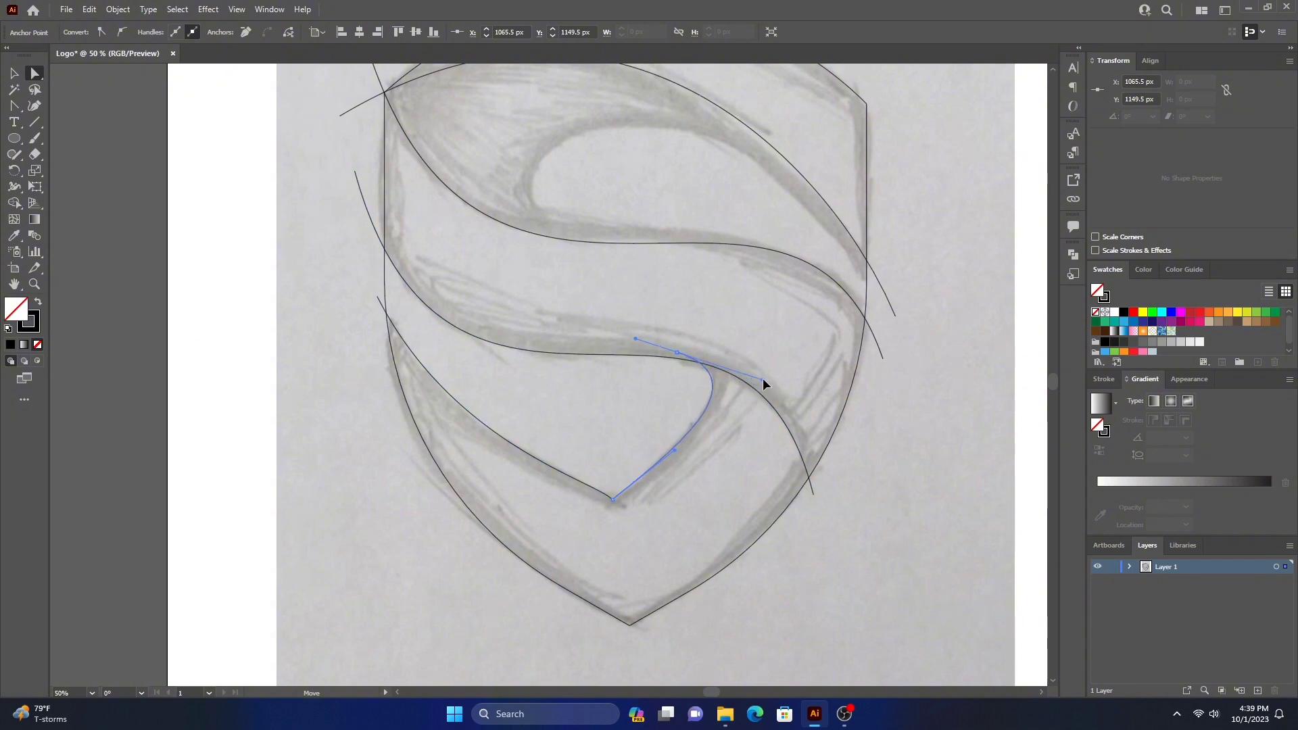
pyautogui.moveTo(612, 500); pyautogui.dragTo(614, 502)
pyautogui.click(577, 482)
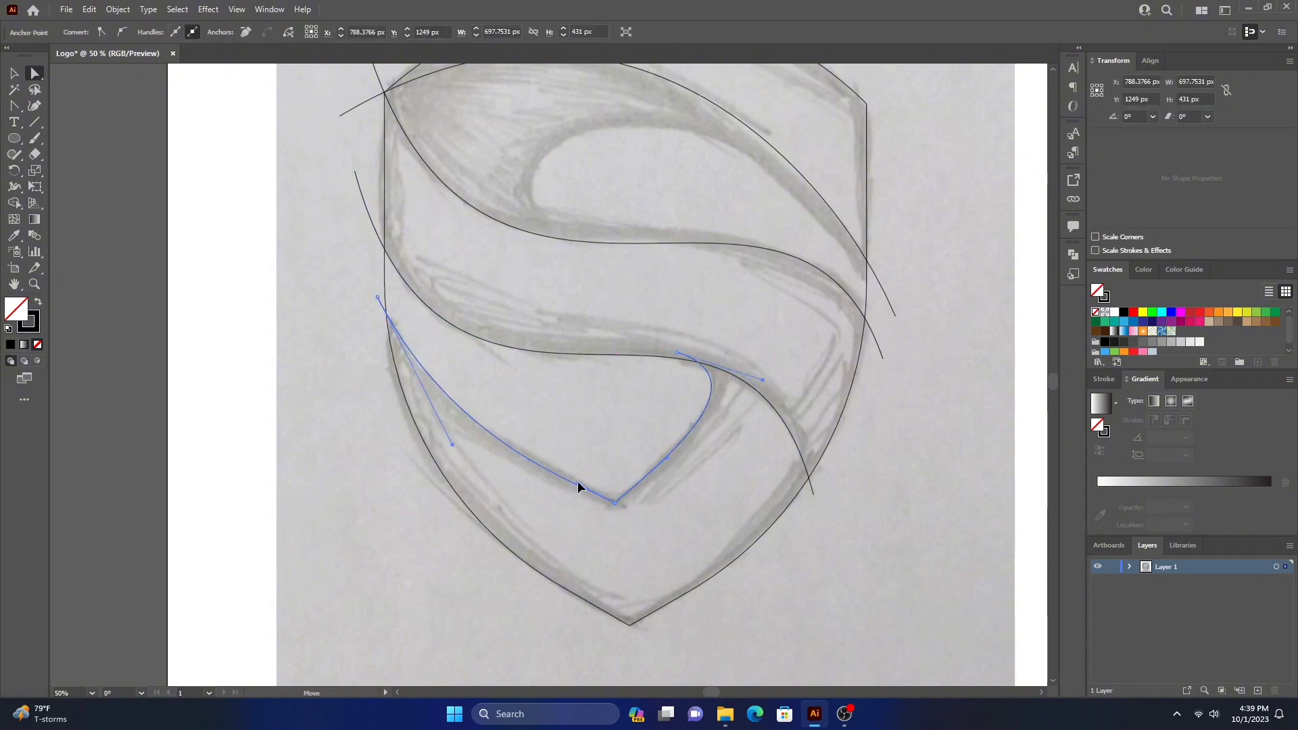
pyautogui.click(423, 542)
pyautogui.hotkey('ctrl', '0')
pyautogui.scroll(3, 440, 542)
# Step: Draw a curve along the S's inner top loop and reshape its end anchor and upper handle
pyautogui.press('p')
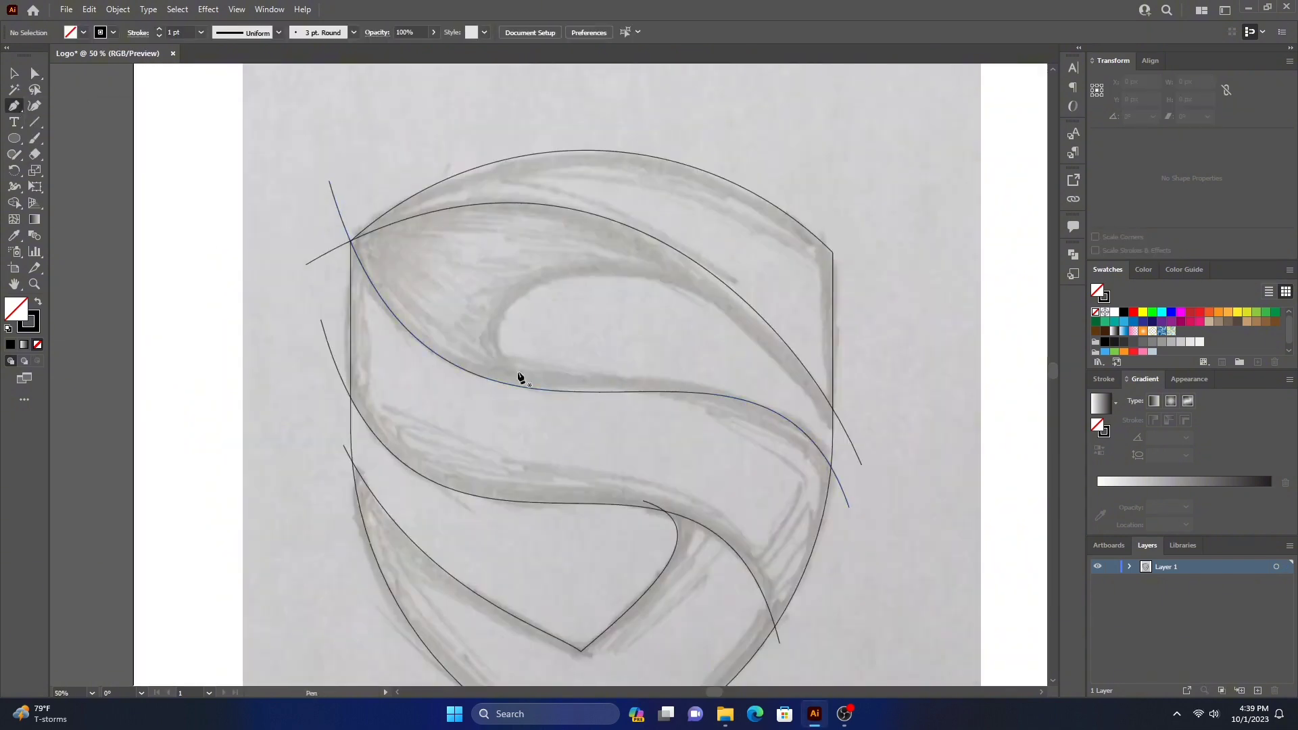
pyautogui.click(536, 398)
pyautogui.moveTo(874, 353); pyautogui.dragTo(578, 218)
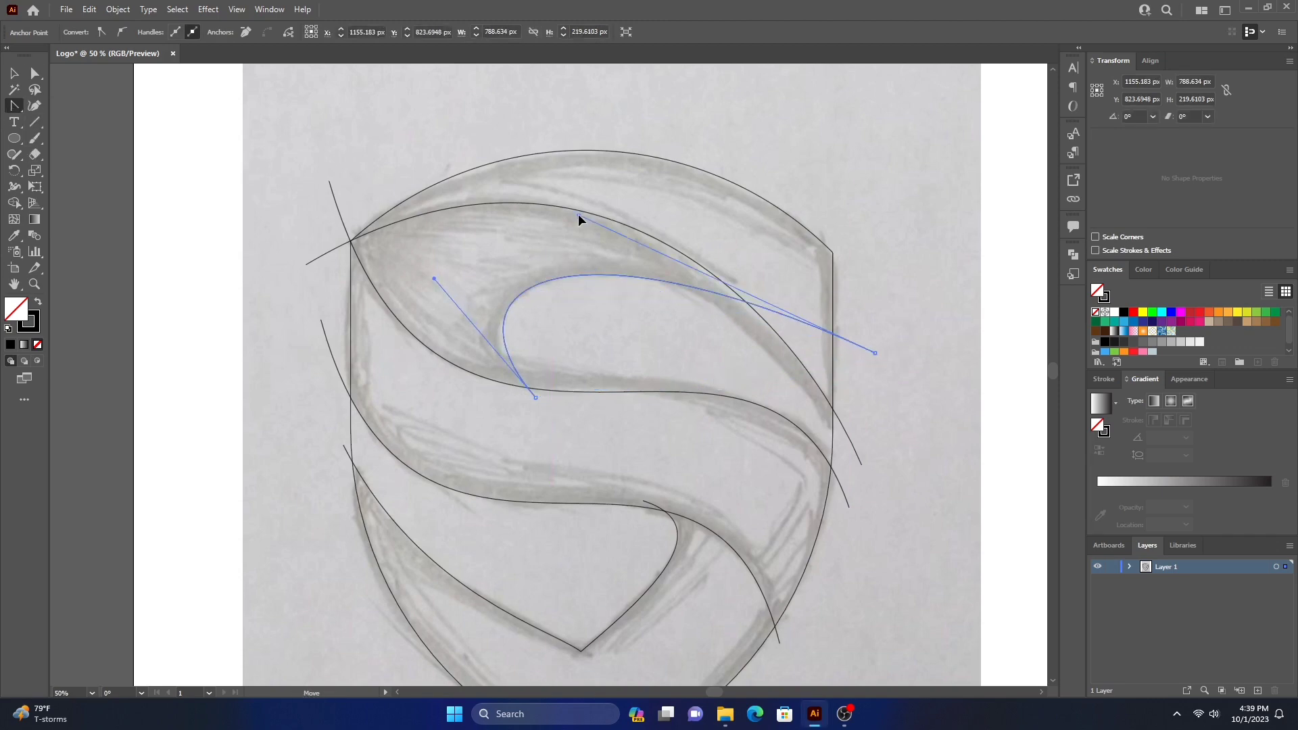
pyautogui.press('a')
pyautogui.hscroll(3, 744, 372)
pyautogui.moveTo(737, 353); pyautogui.dragTo(700, 417)
pyautogui.moveTo(422, 275); pyautogui.dragTo(509, 181)
# Step: Move the curl's lower anchor to meet the middle band and smooth its handle
pyautogui.click(771, 440)
pyautogui.moveTo(704, 415); pyautogui.dragTo(699, 415)
pyautogui.click(759, 353)
pyautogui.click(532, 292)
pyautogui.click(733, 275)
pyautogui.moveTo(406, 399); pyautogui.dragTo(420, 398)
pyautogui.moveTo(295, 281); pyautogui.dragTo(234, 290)
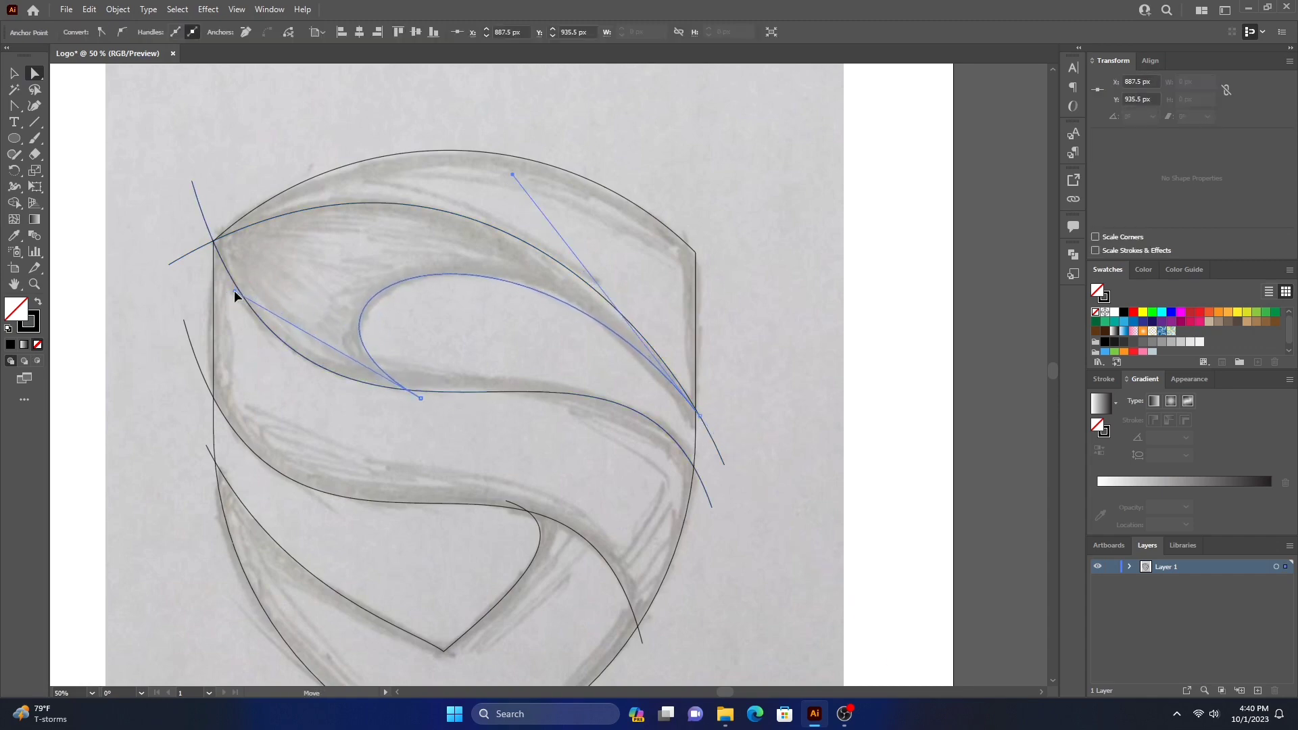
pyautogui.click(111, 171)
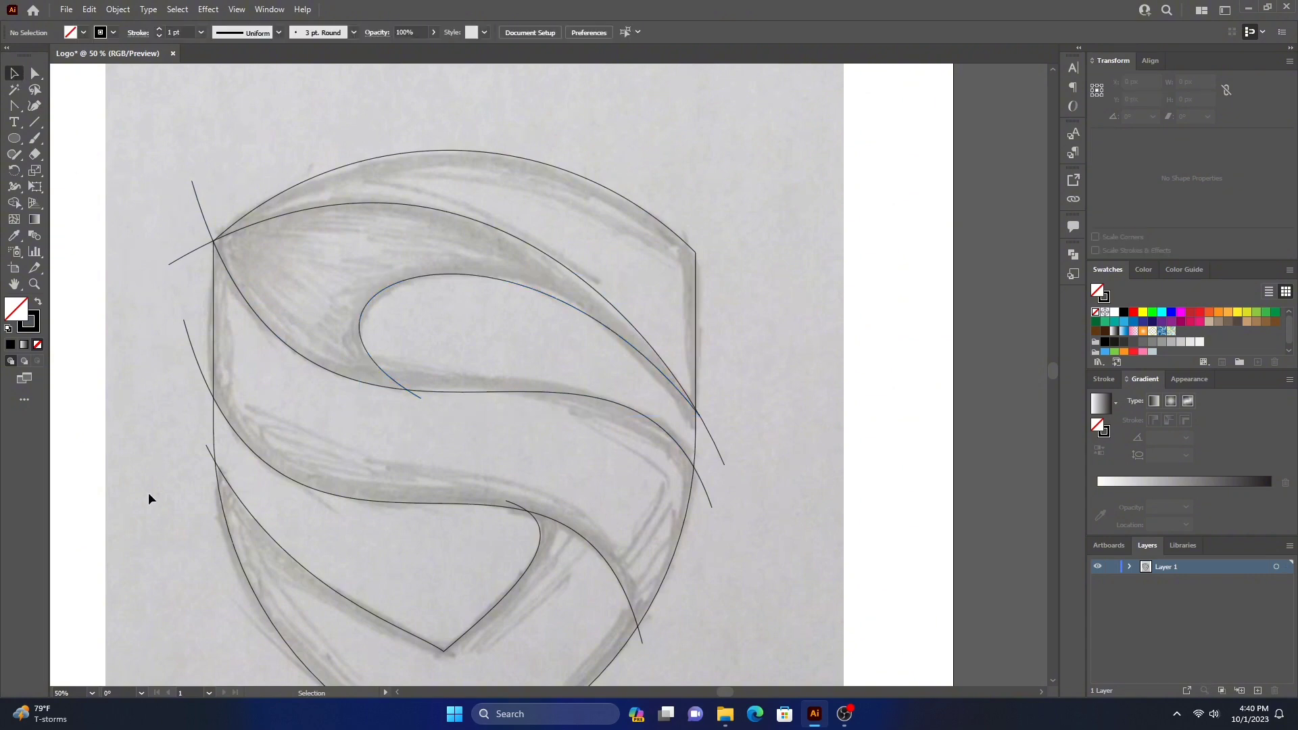
# Step: Select all paths and Shape Builder the lower, middle, upper-left and top cap regions with black fill
pyautogui.hotkey('ctrl', '-')
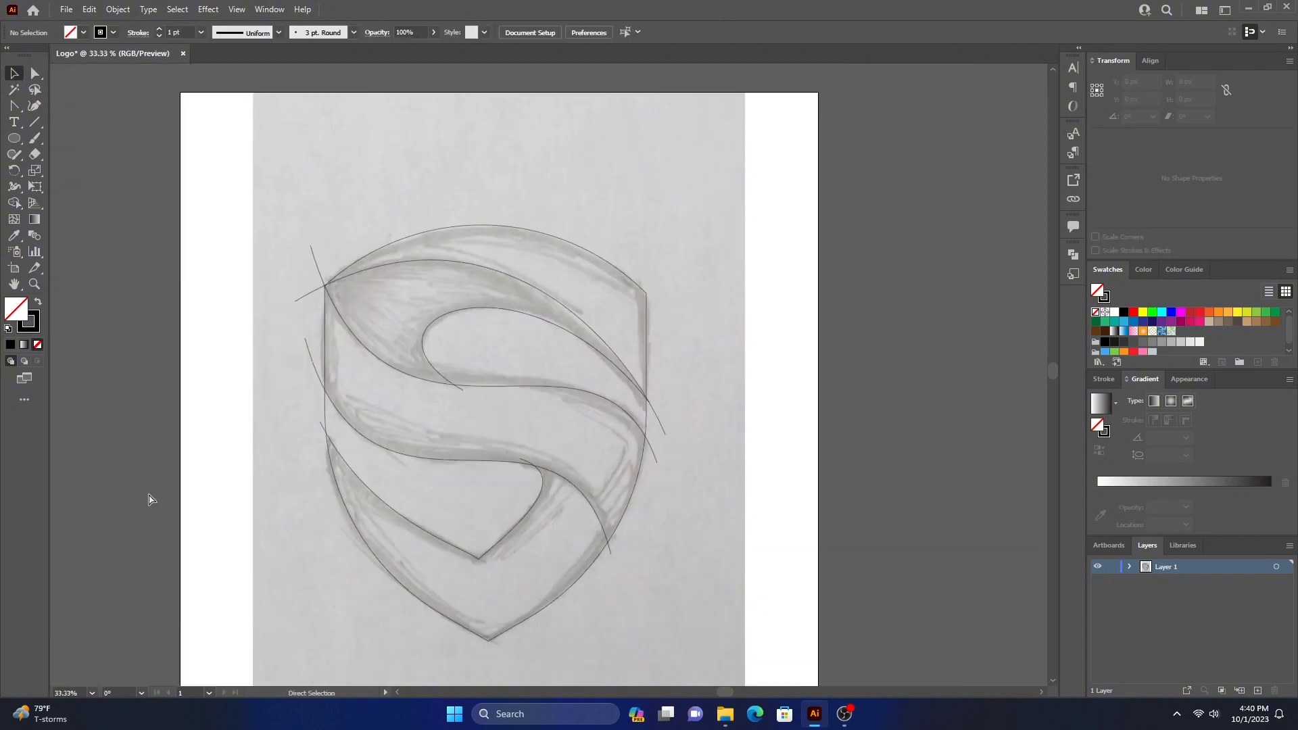
pyautogui.hotkey('ctrl', '-')
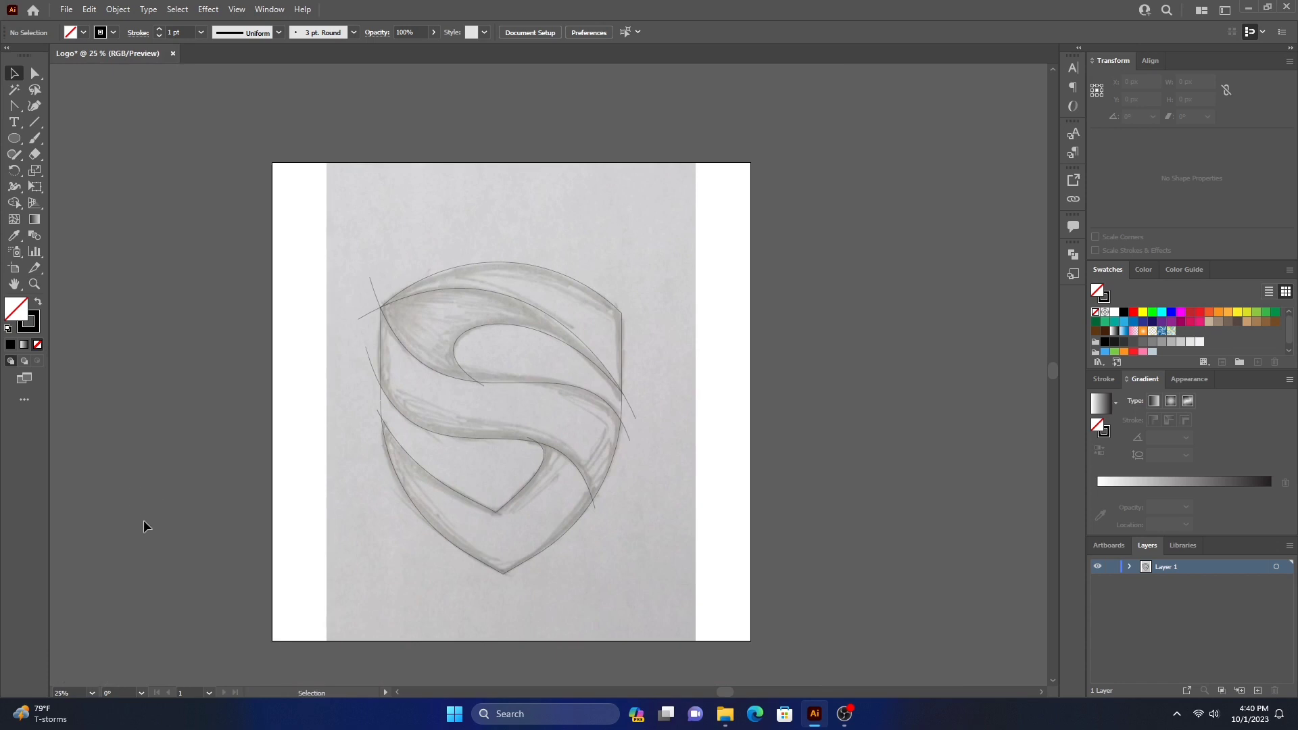
pyautogui.hotkey('ctrl', 'a')
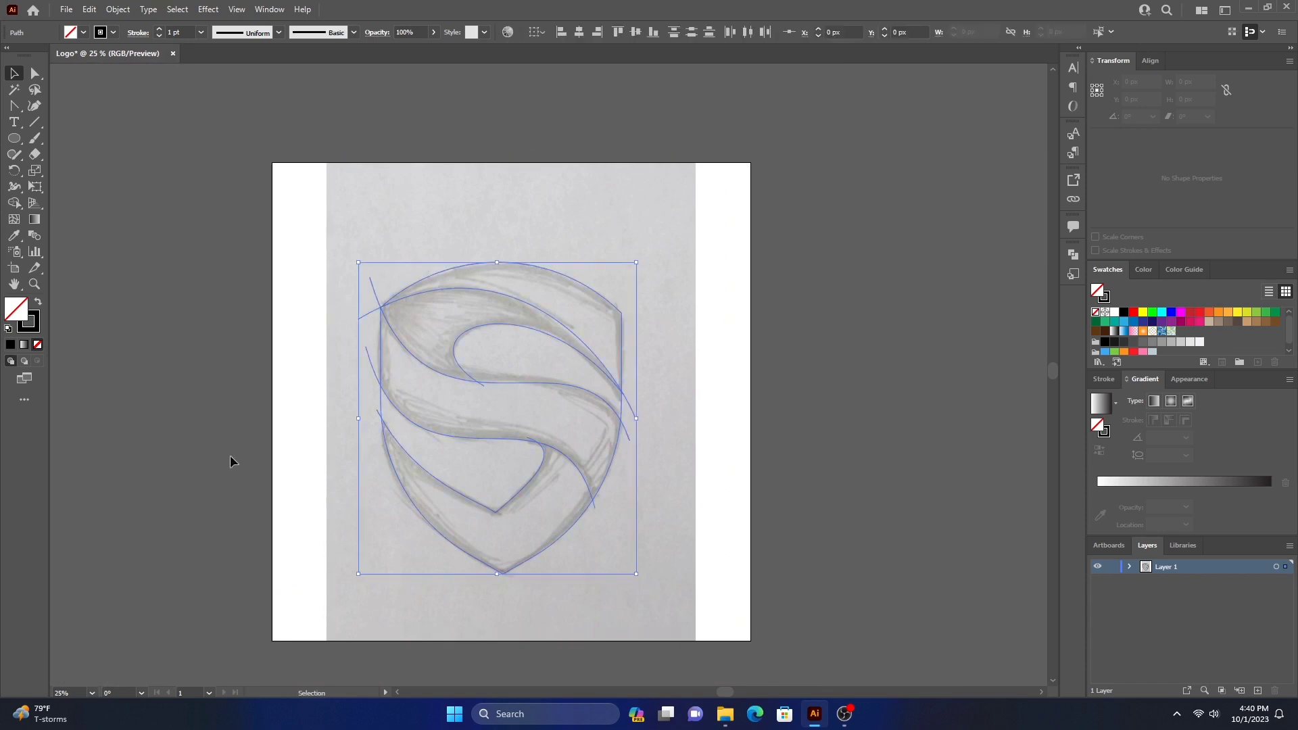
pyautogui.click(18, 206)
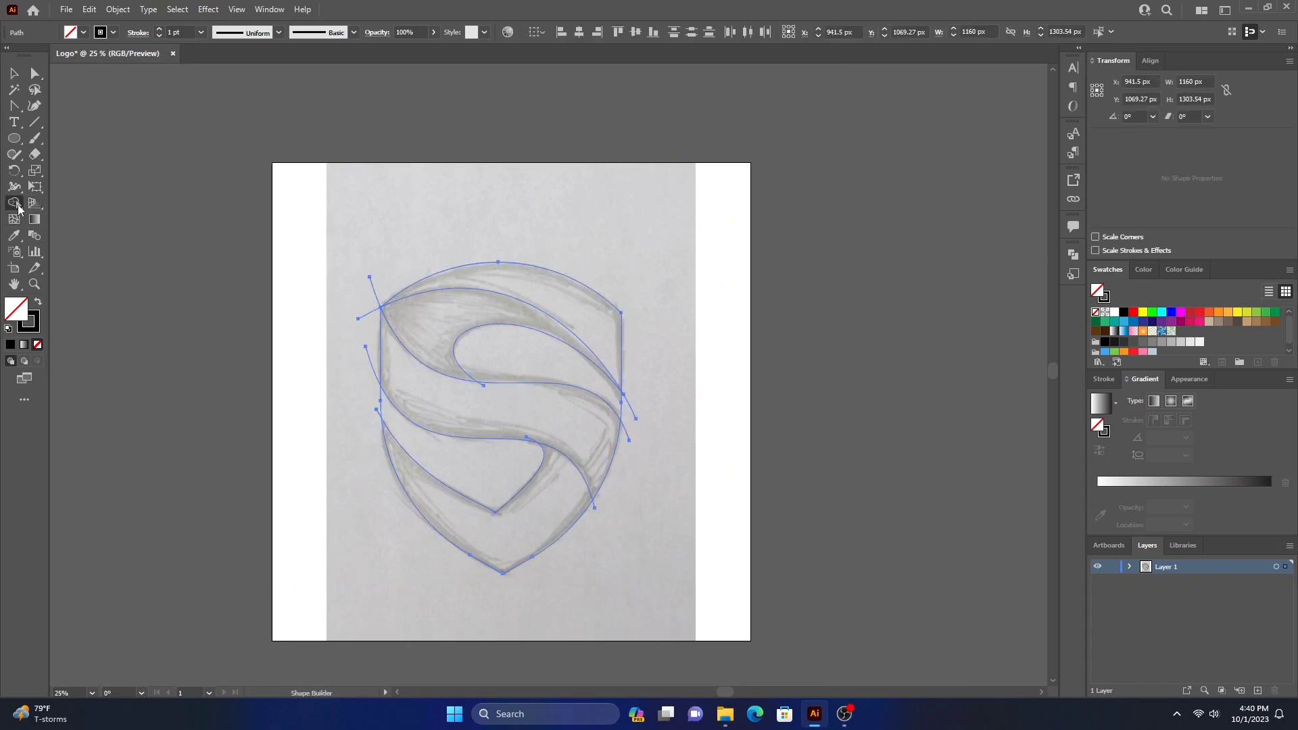
pyautogui.click(38, 302)
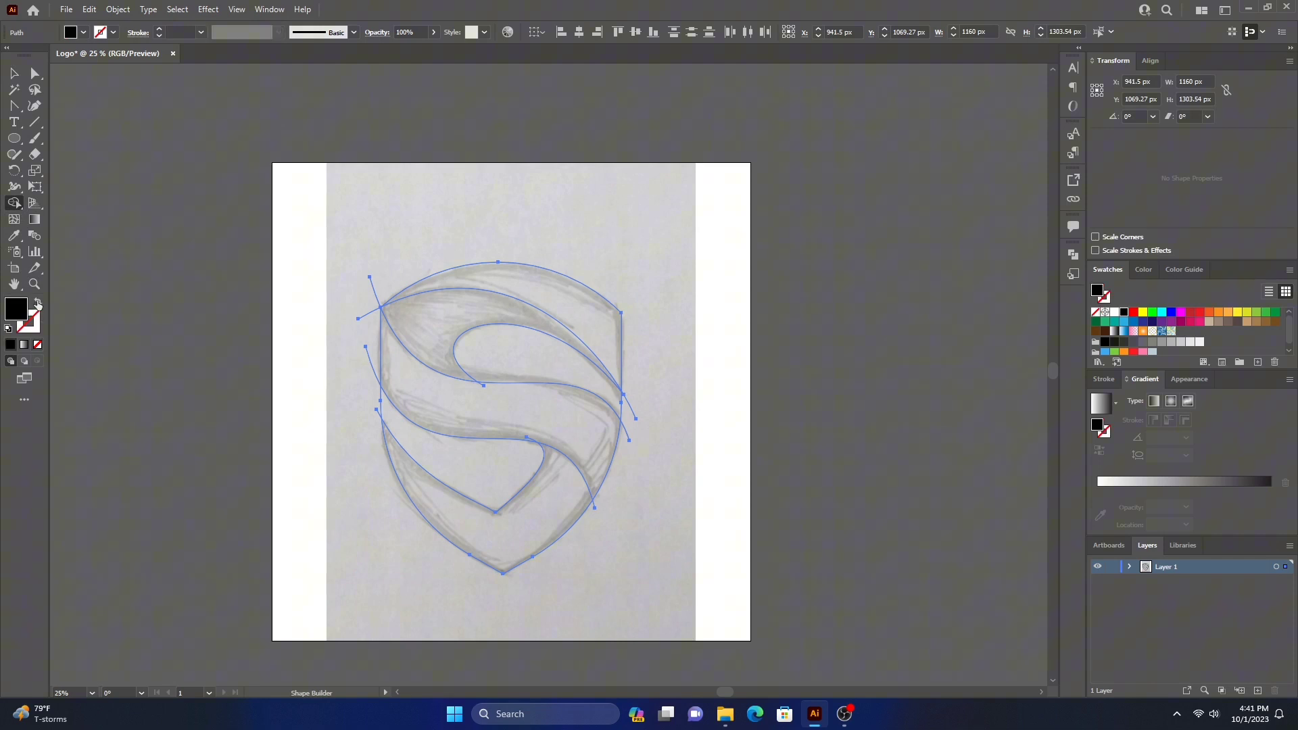
pyautogui.click(527, 536)
pyautogui.click(531, 418)
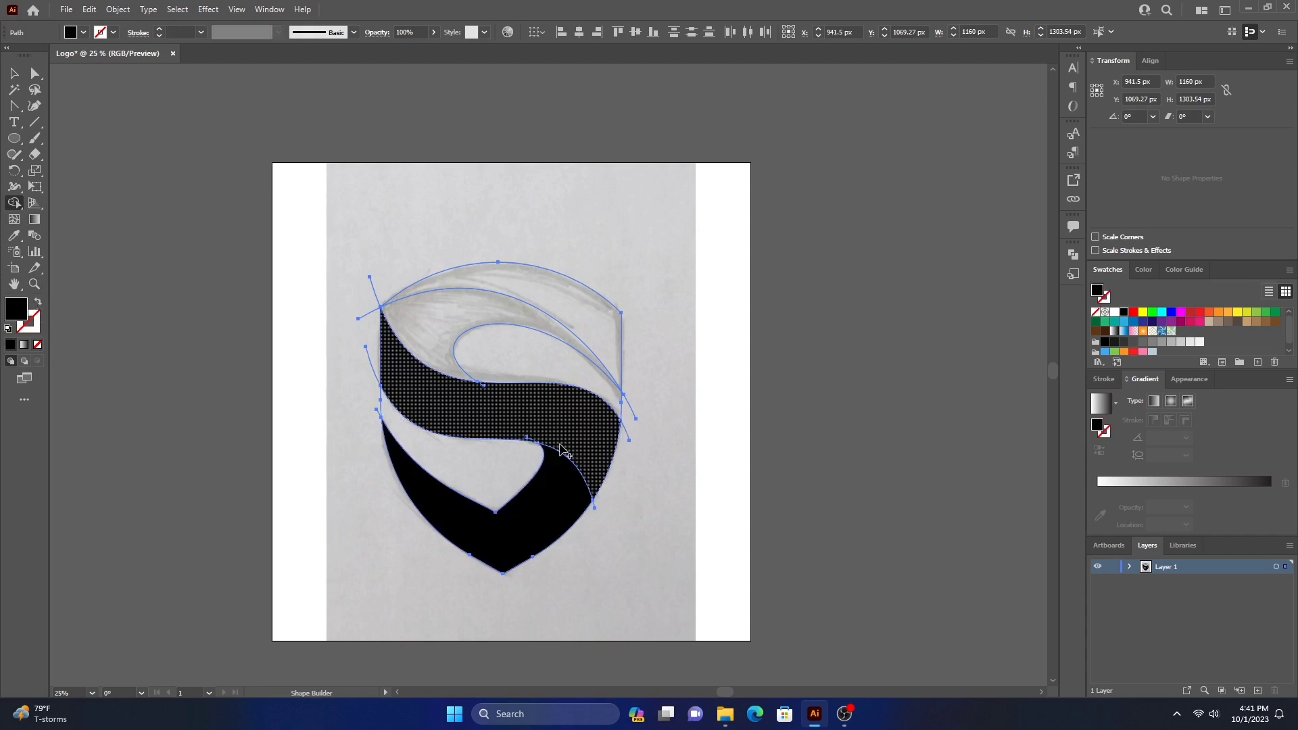
pyautogui.click(439, 329)
pyautogui.click(550, 293)
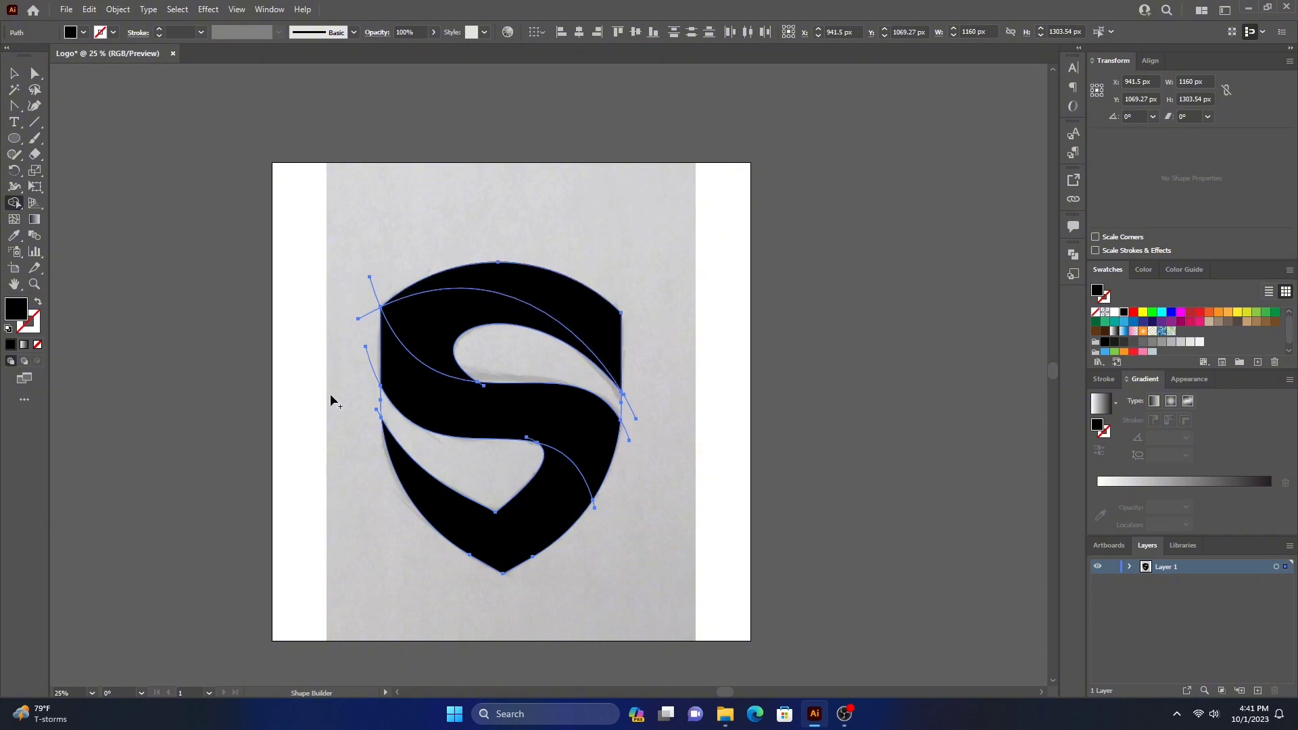
pyautogui.click(14, 73)
# Step: Cut the three black S pieces and delete the leftover guide paths
pyautogui.click(883, 286)
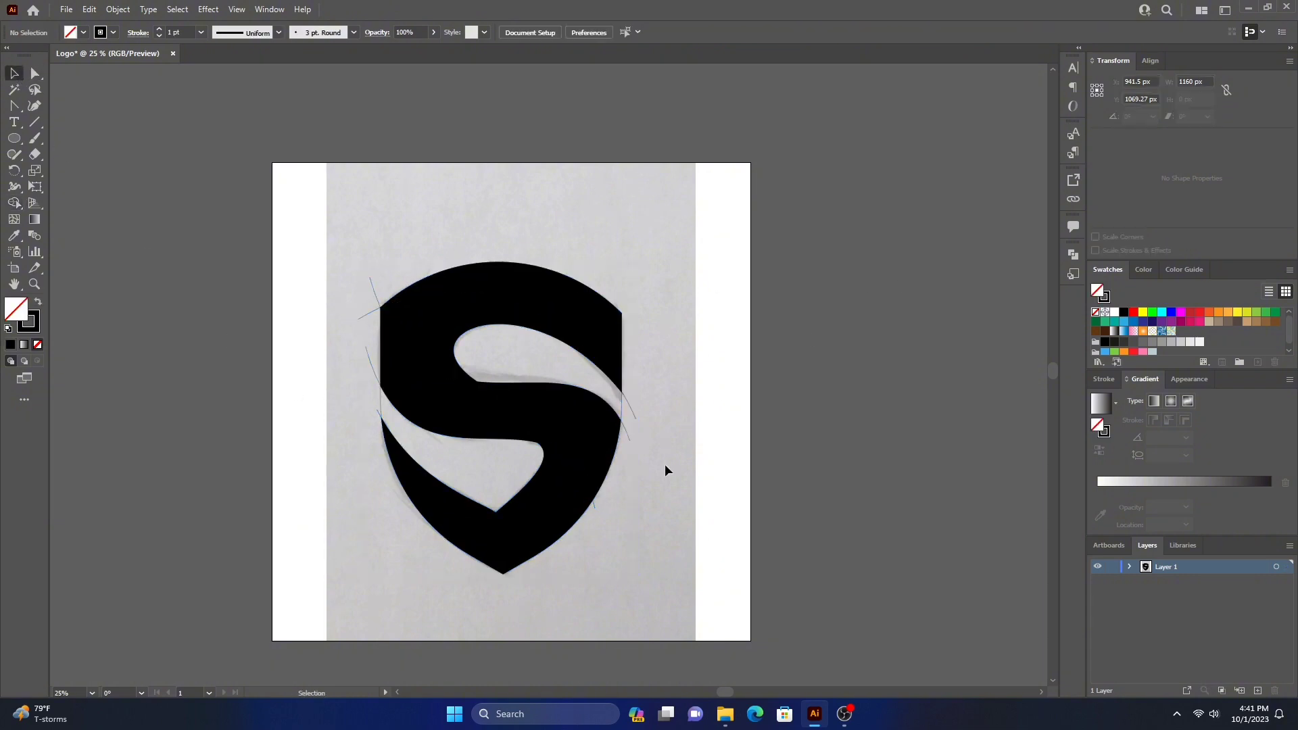
pyautogui.click(500, 544)
pyautogui.keyDown('shift'); pyautogui.click(536, 408); pyautogui.keyUp('shift')
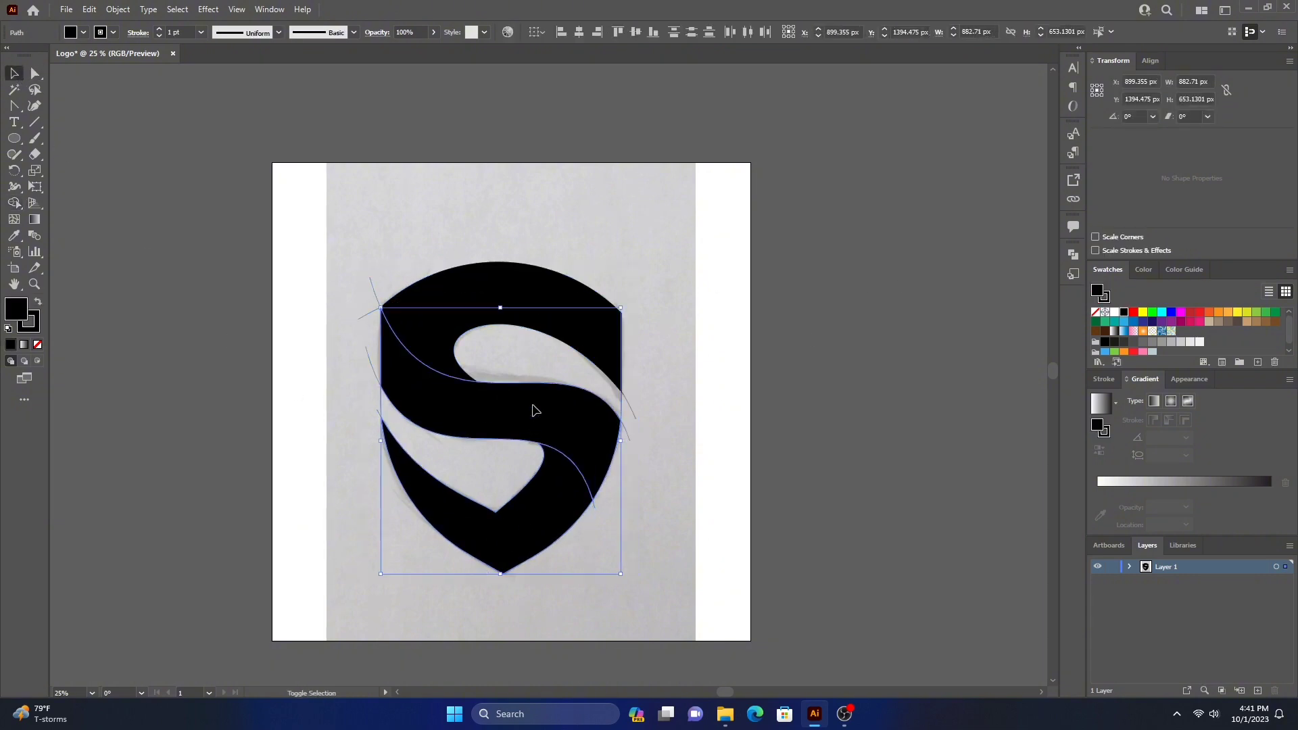
pyautogui.keyDown('shift'); pyautogui.click(514, 282); pyautogui.keyUp('shift')
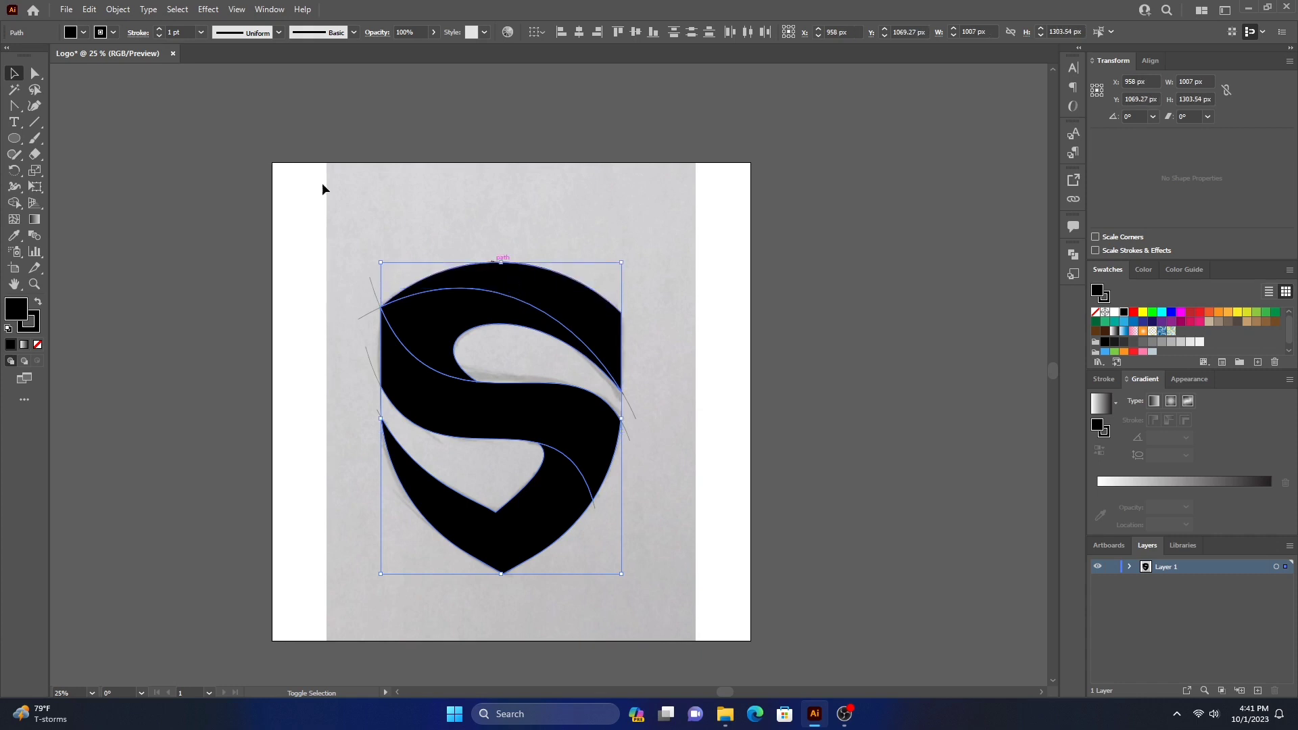
pyautogui.click(89, 9)
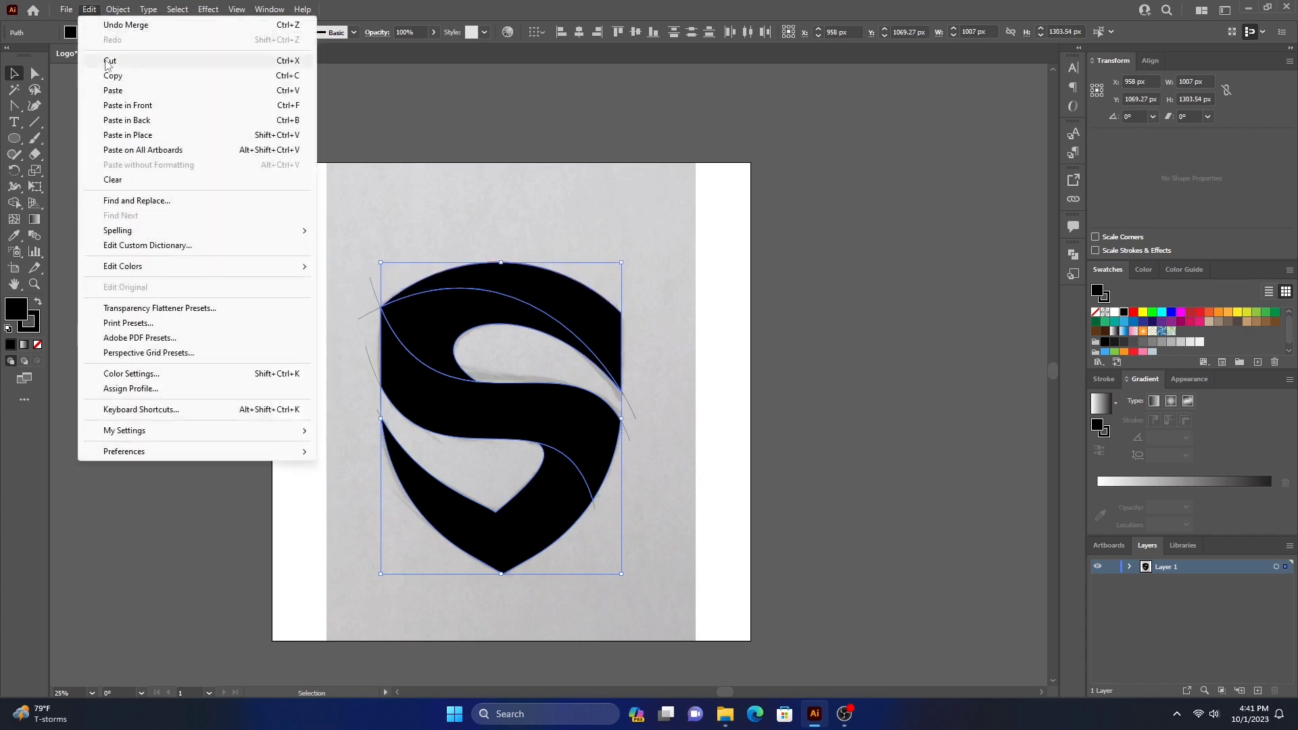
pyautogui.click(102, 61)
pyautogui.moveTo(162, 150); pyautogui.dragTo(830, 599)
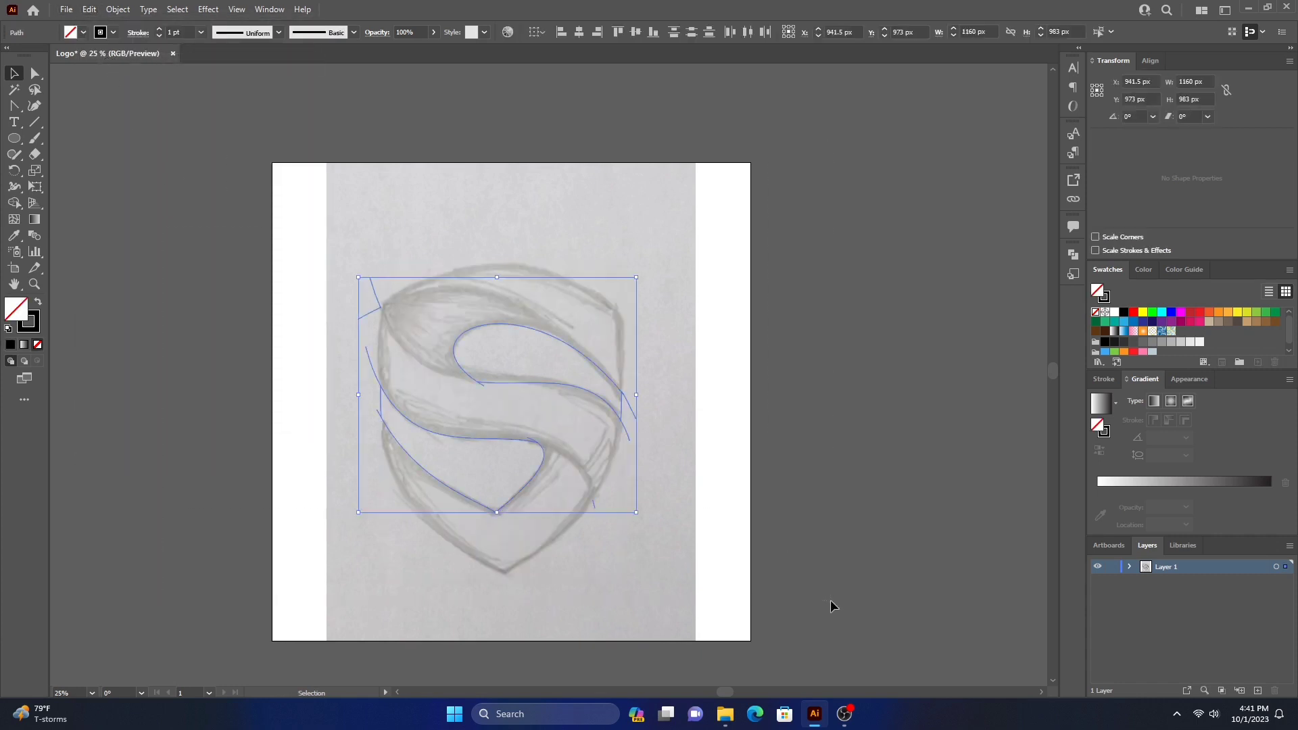
pyautogui.press('Delete')
# Step: Paste the black S back in front and set its stroke to None
pyautogui.click(89, 9)
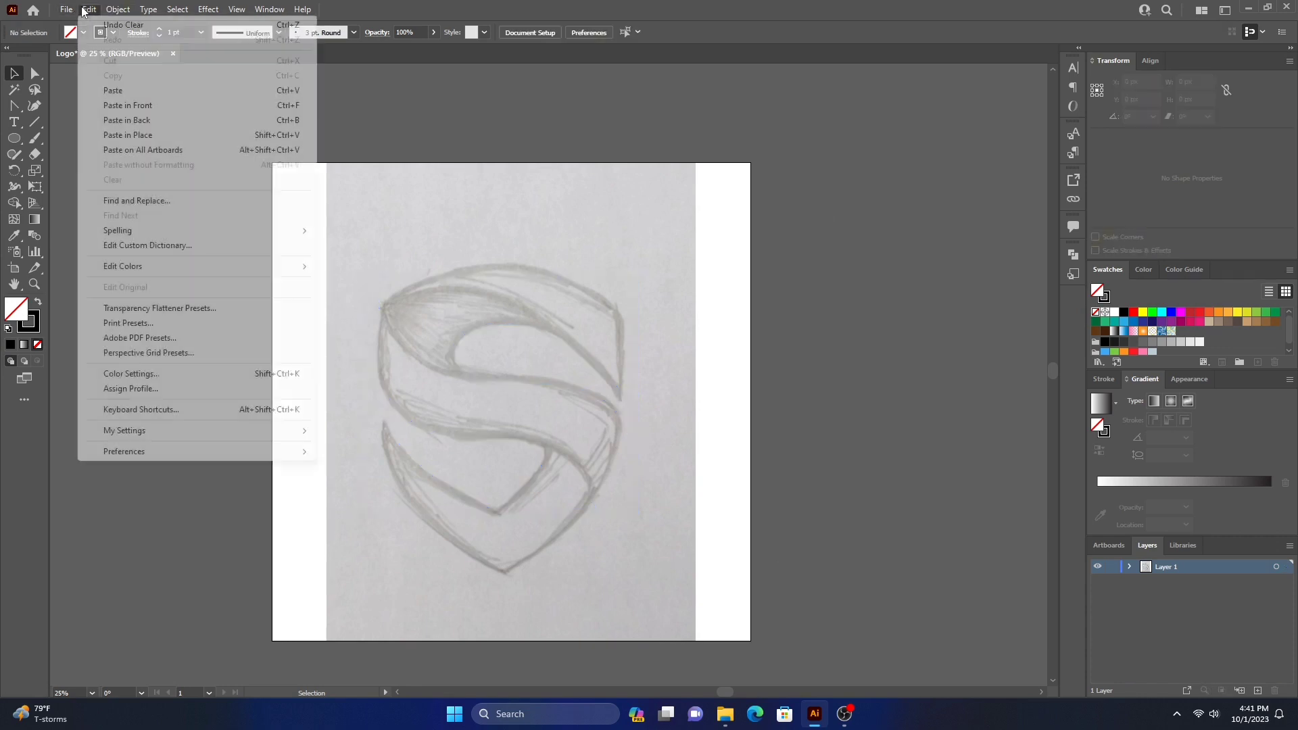
pyautogui.click(140, 107)
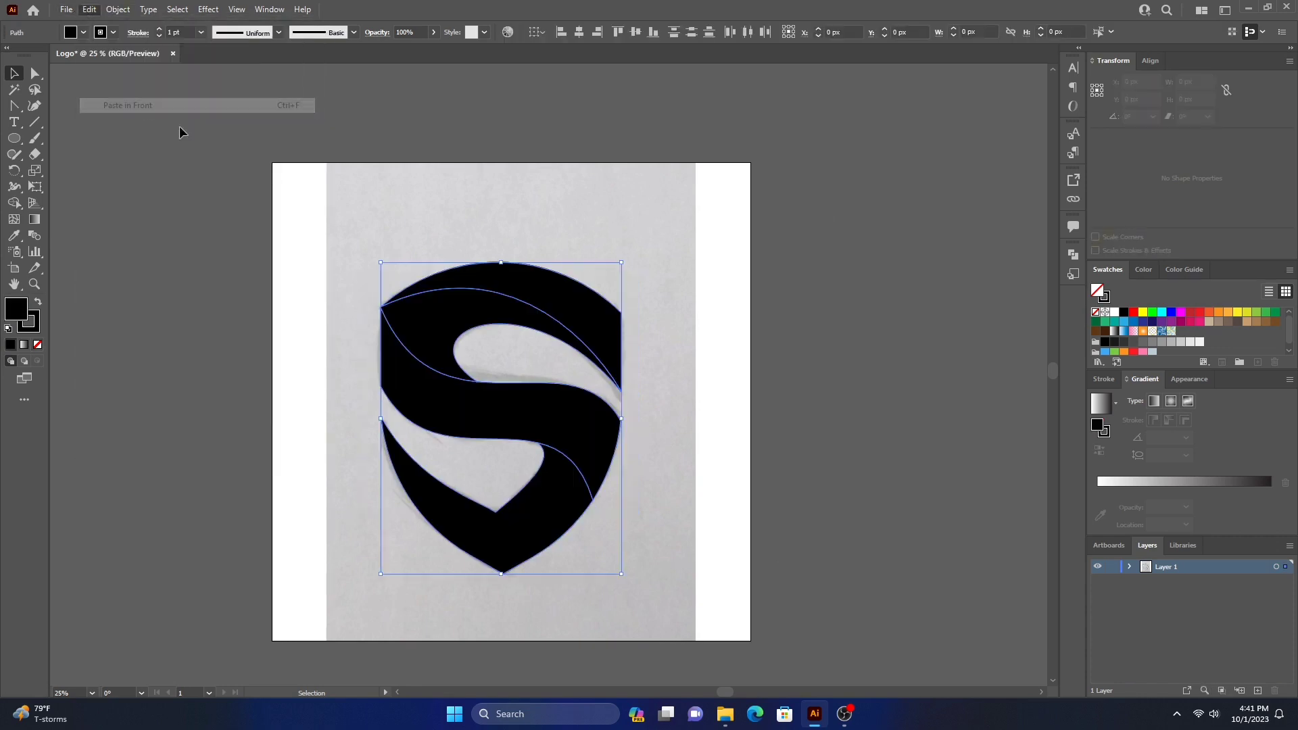
pyautogui.click(113, 31)
pyautogui.click(11, 56)
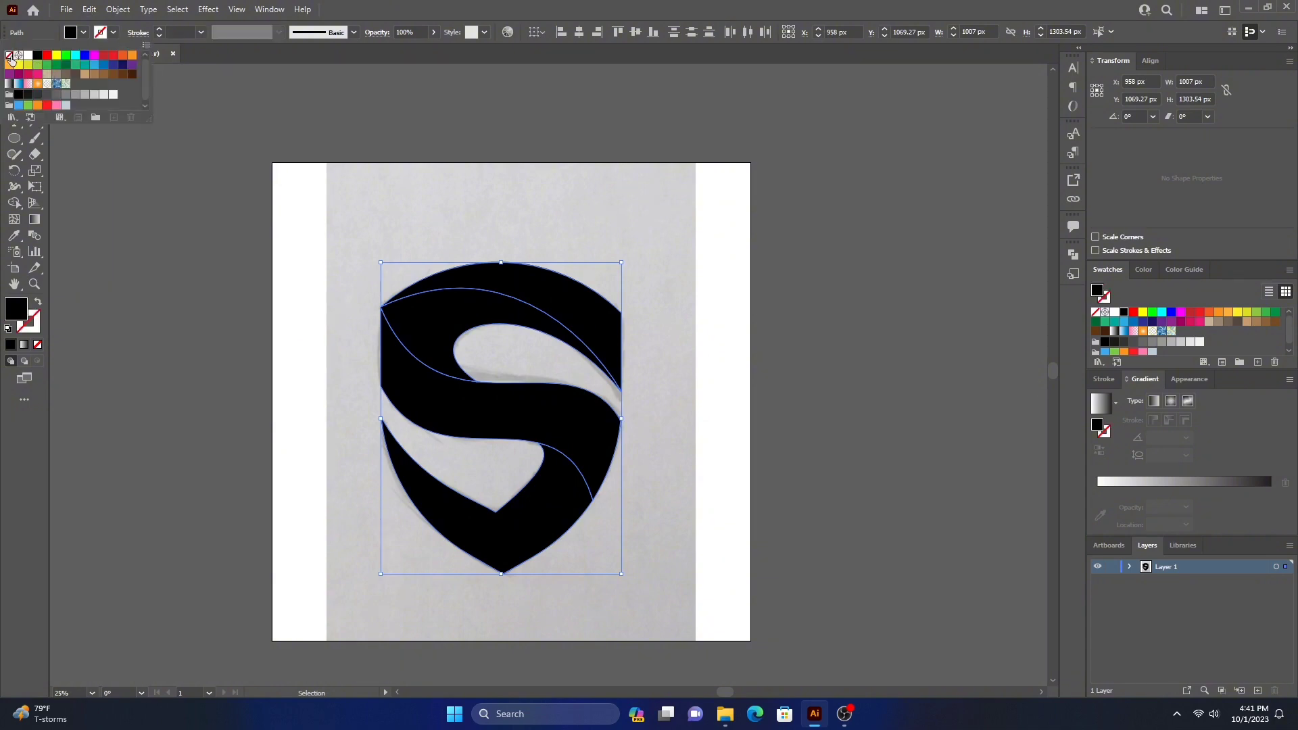
pyautogui.click(98, 255)
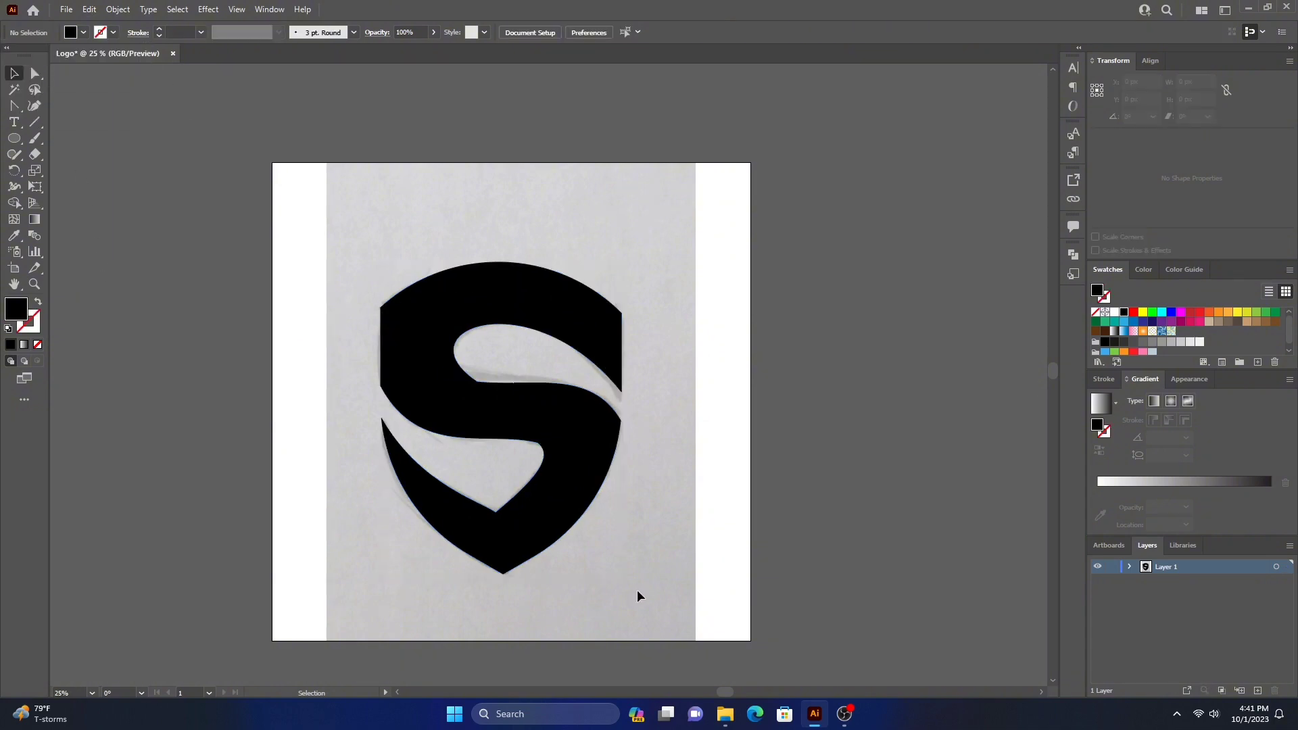
pyautogui.moveTo(638, 568); pyautogui.dragTo(645, 512)
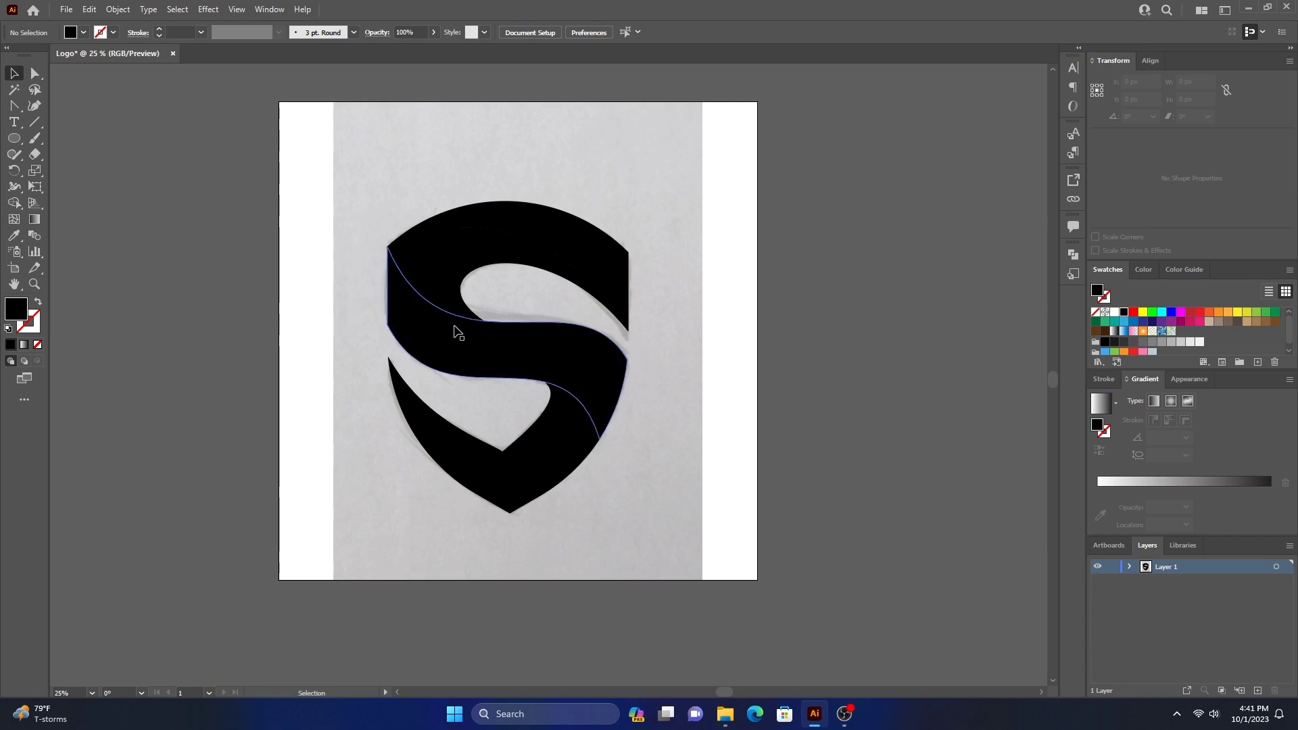
# Step: Apply the White, Black gradient preset to the top arc via the Gradient panel
pyautogui.click(551, 236)
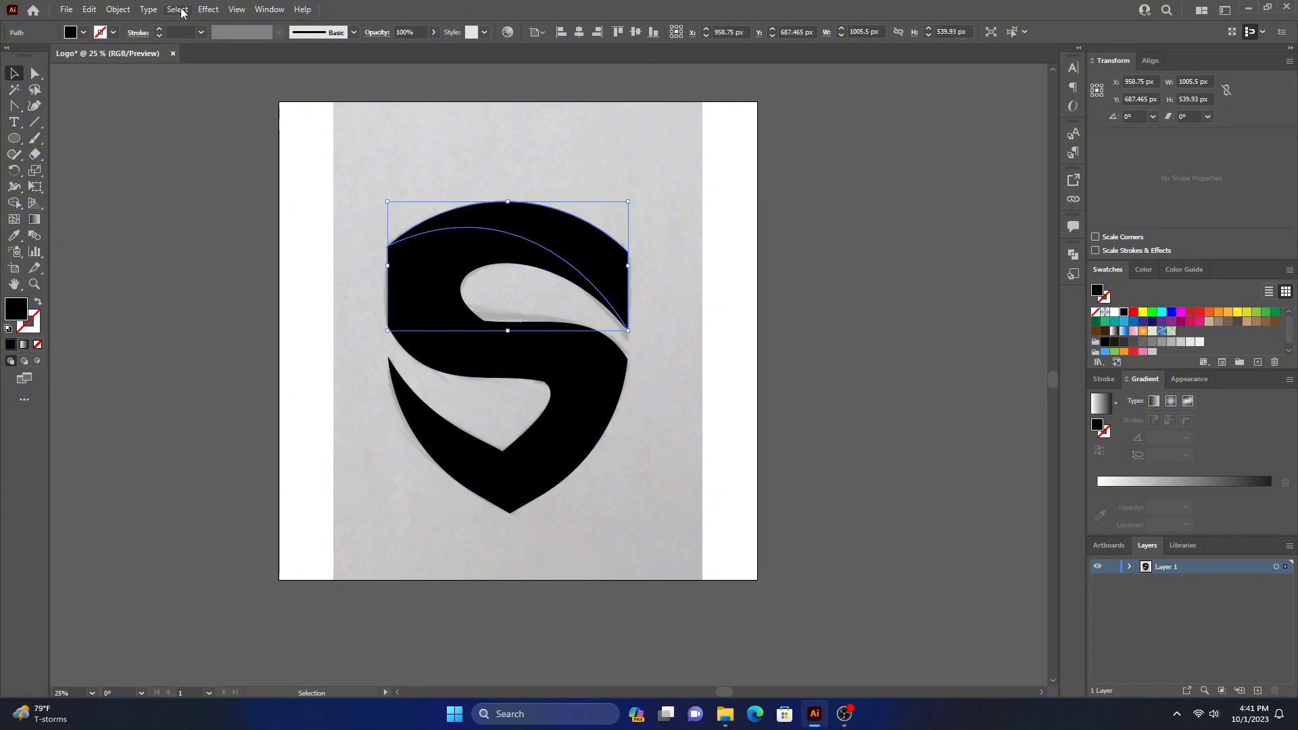
pyautogui.click(257, 14)
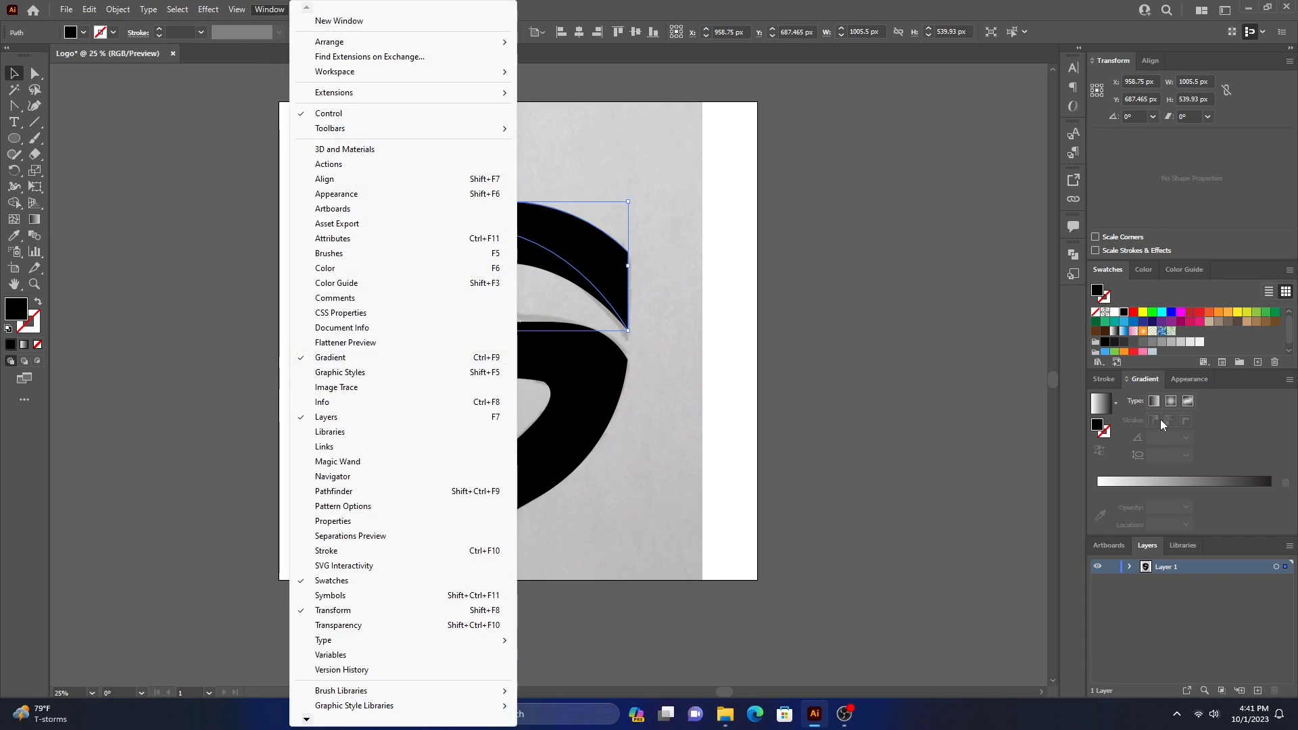
pyautogui.click(1148, 377)
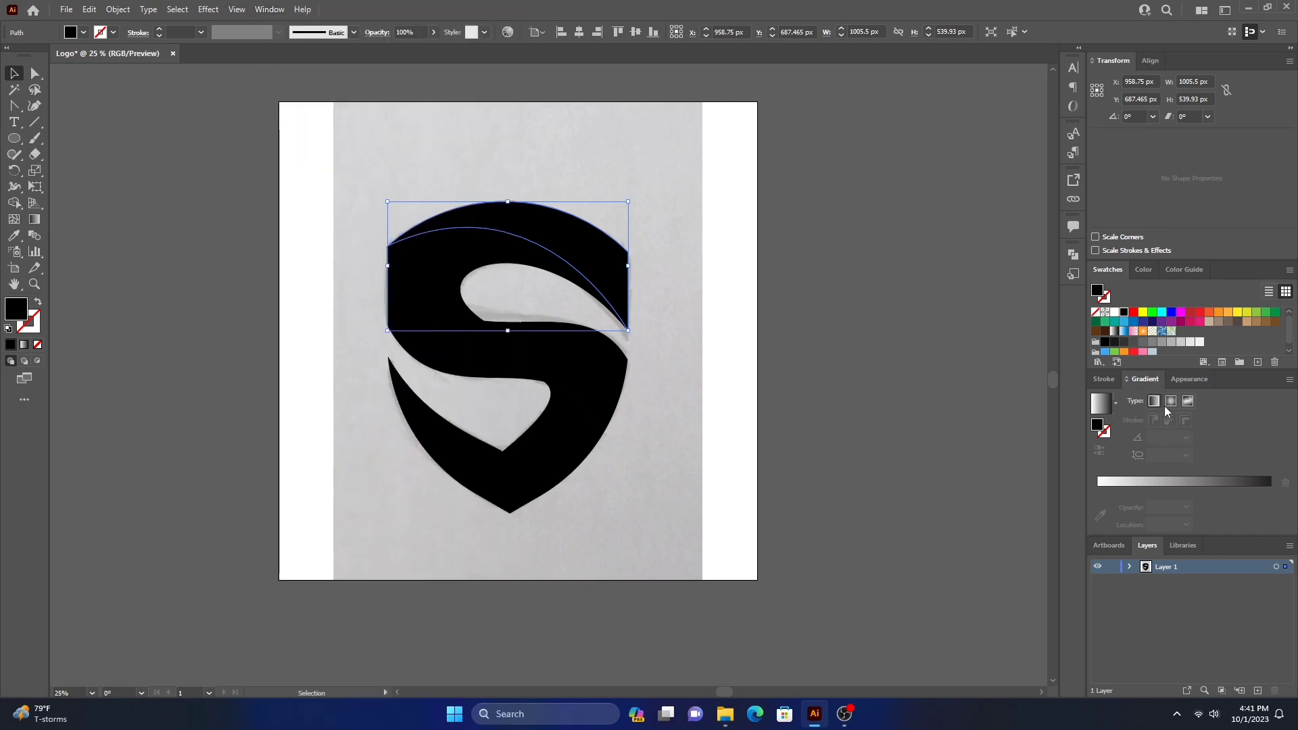
pyautogui.click(1116, 404)
pyautogui.scroll(2, 1104, 447)
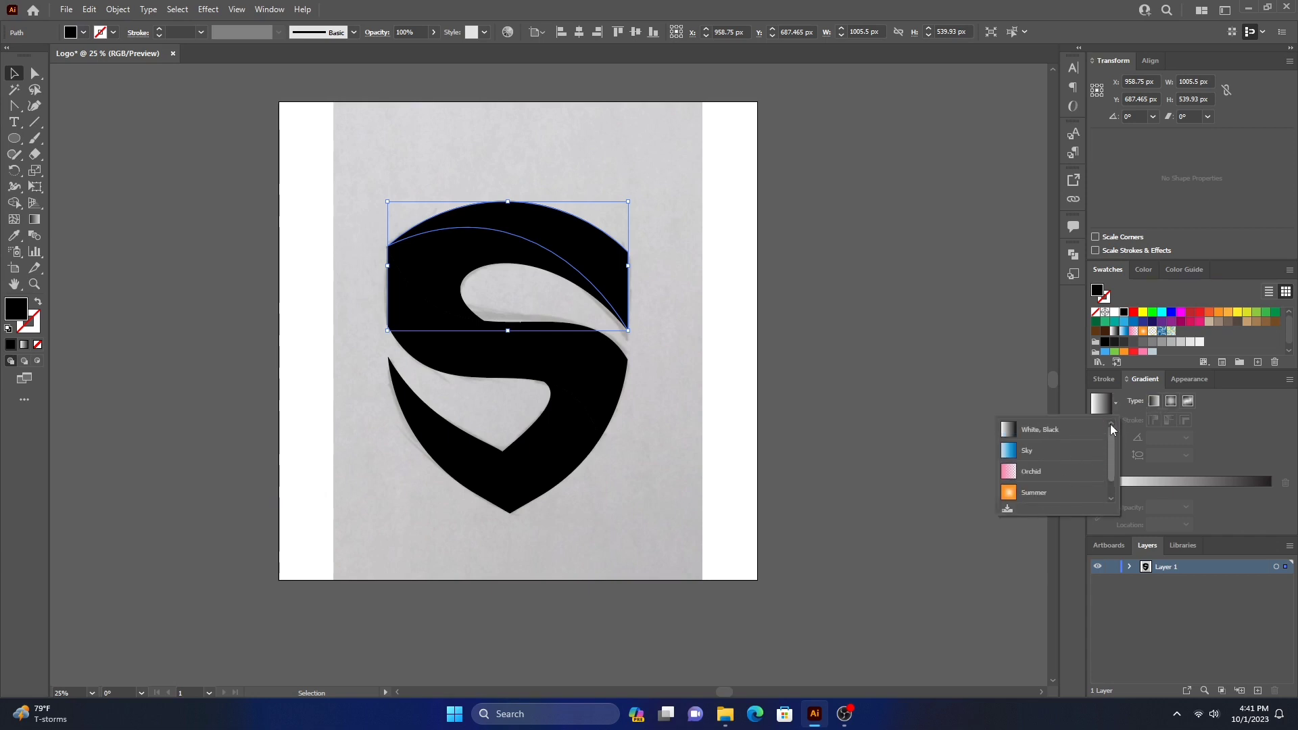
pyautogui.click(1040, 429)
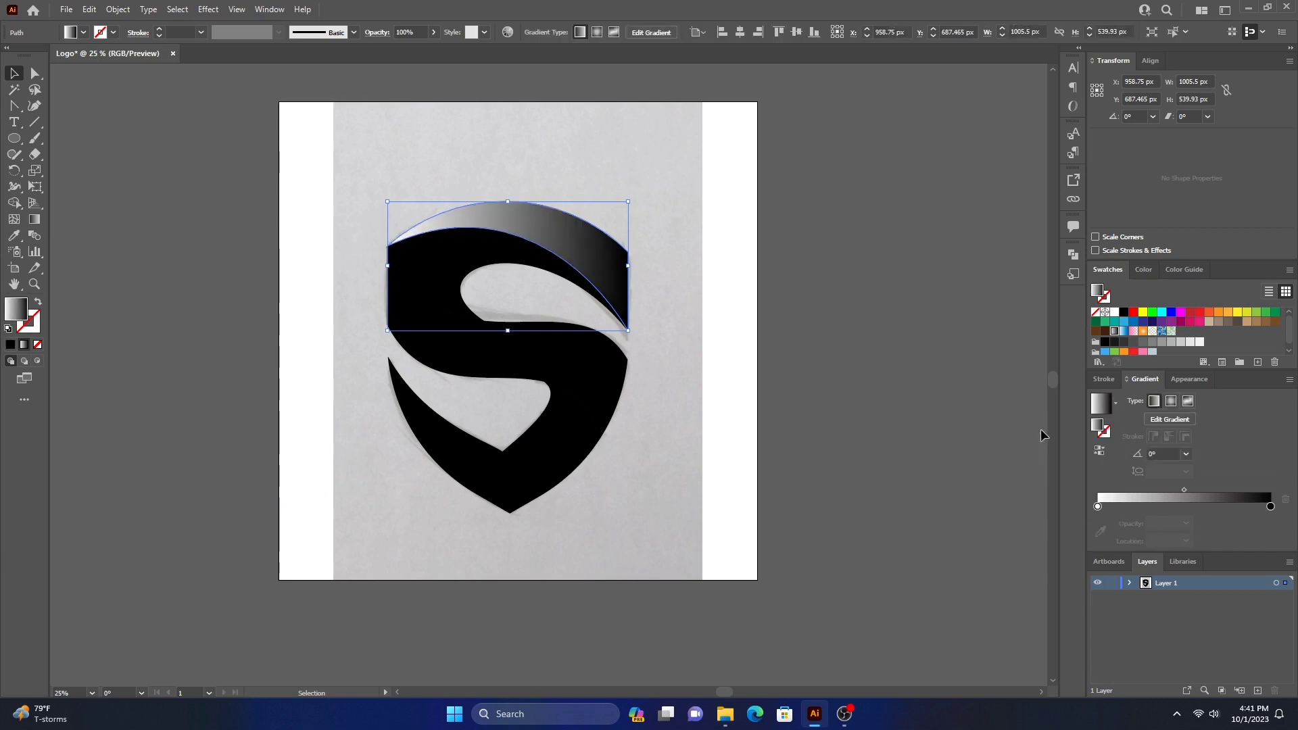
# Step: Recolour the gradient's left stop yellow and add a red middle stop
pyautogui.doubleClick(1097, 506)
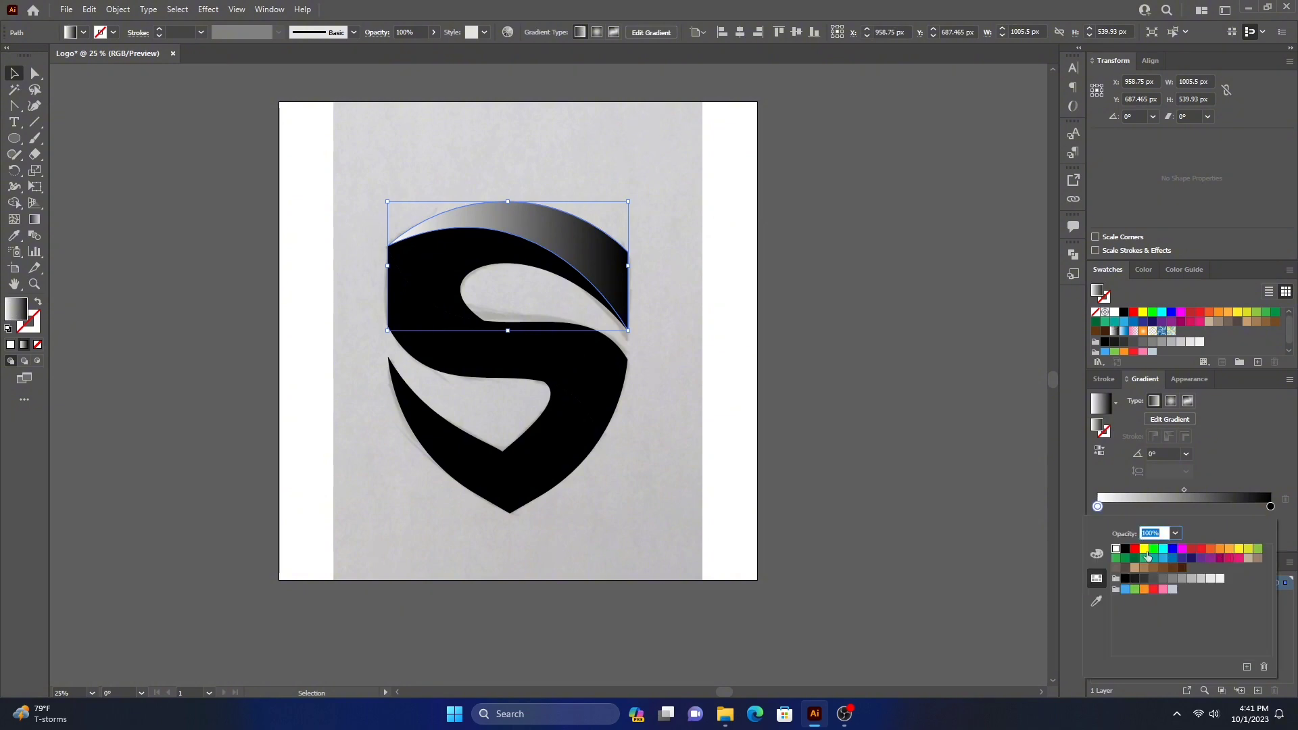
pyautogui.click(1143, 549)
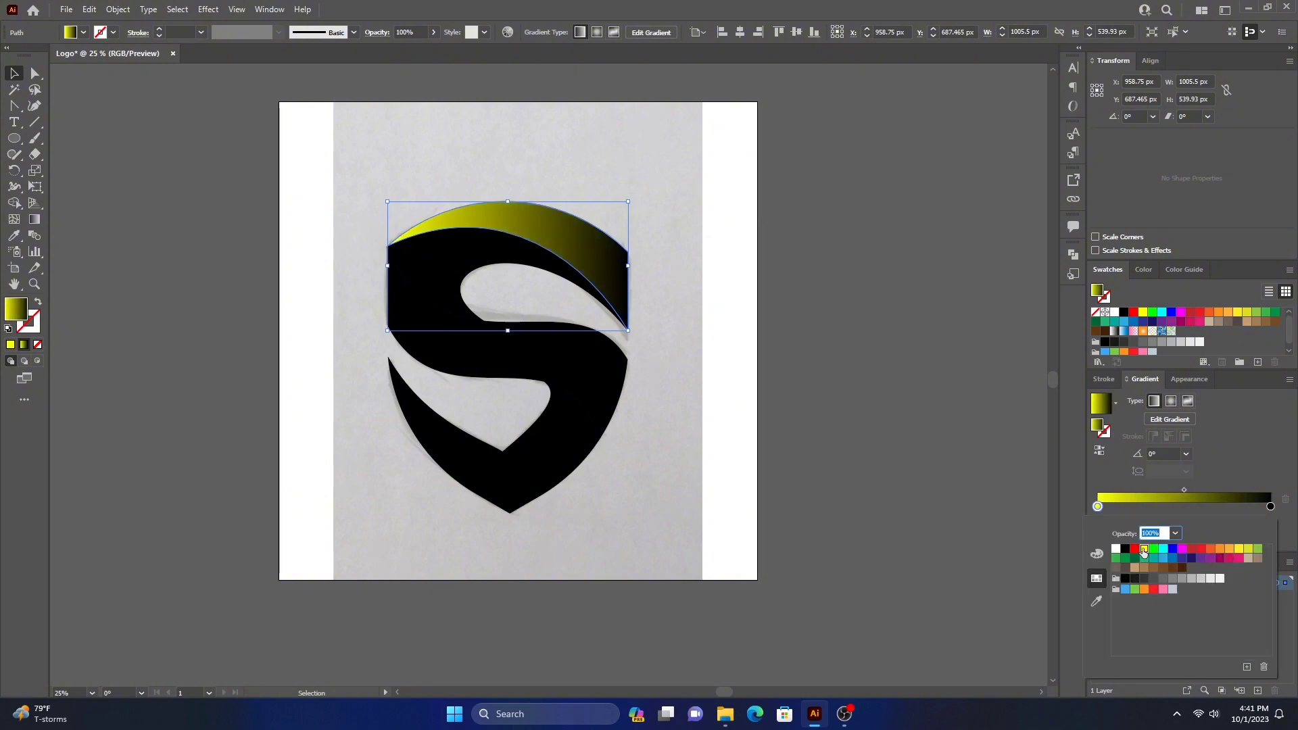
pyautogui.click(1183, 506)
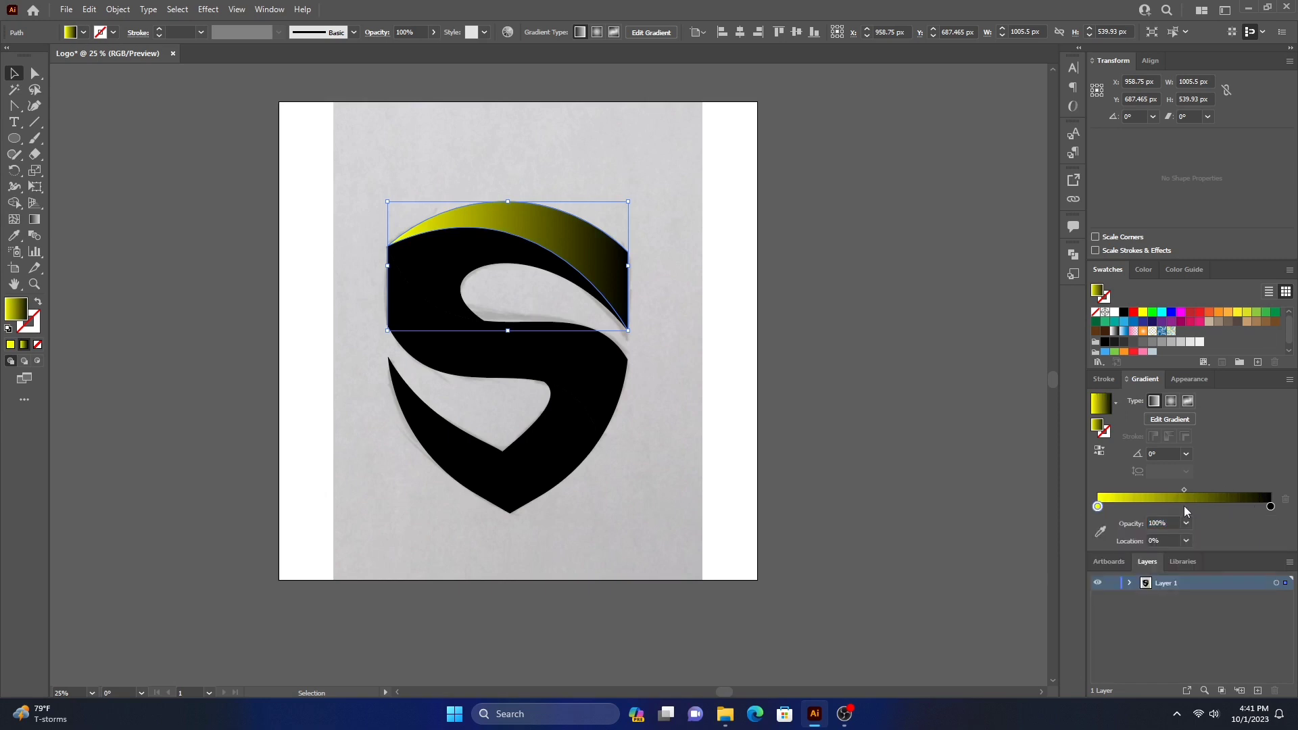
pyautogui.click(1183, 507)
pyautogui.doubleClick(1184, 506)
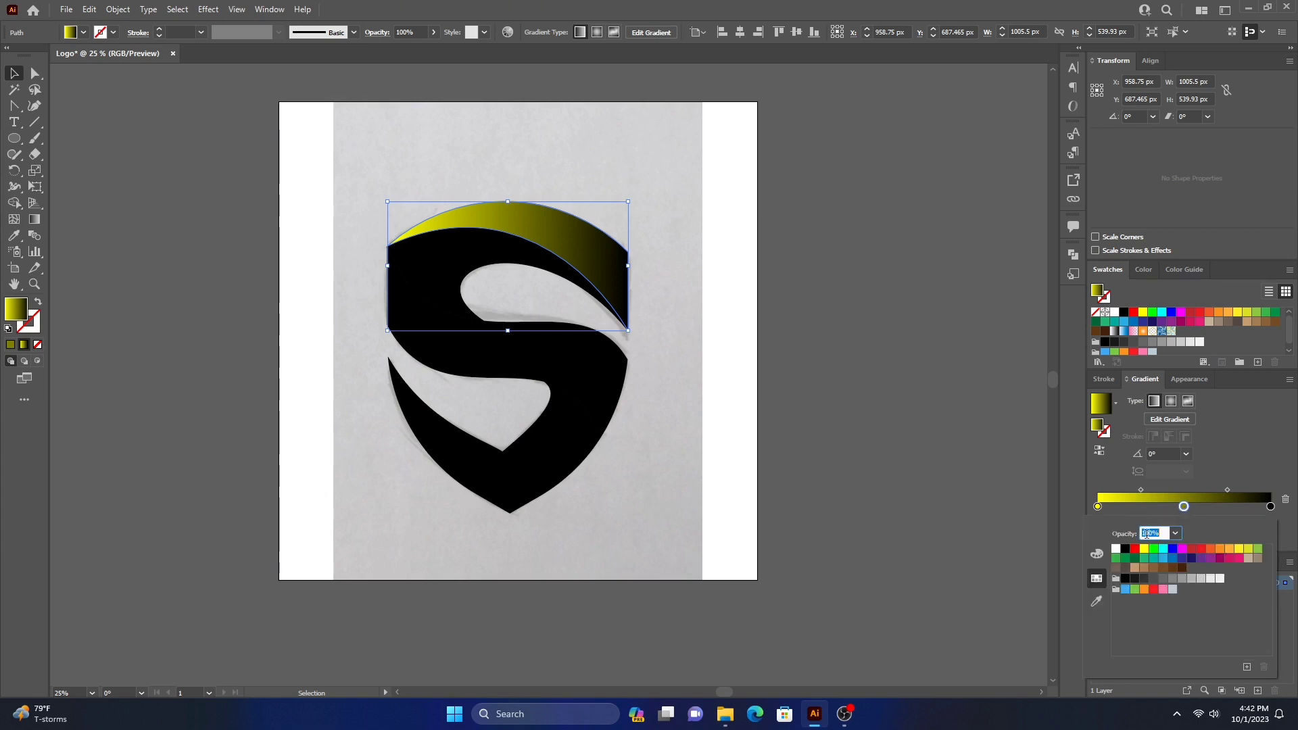
pyautogui.click(1135, 550)
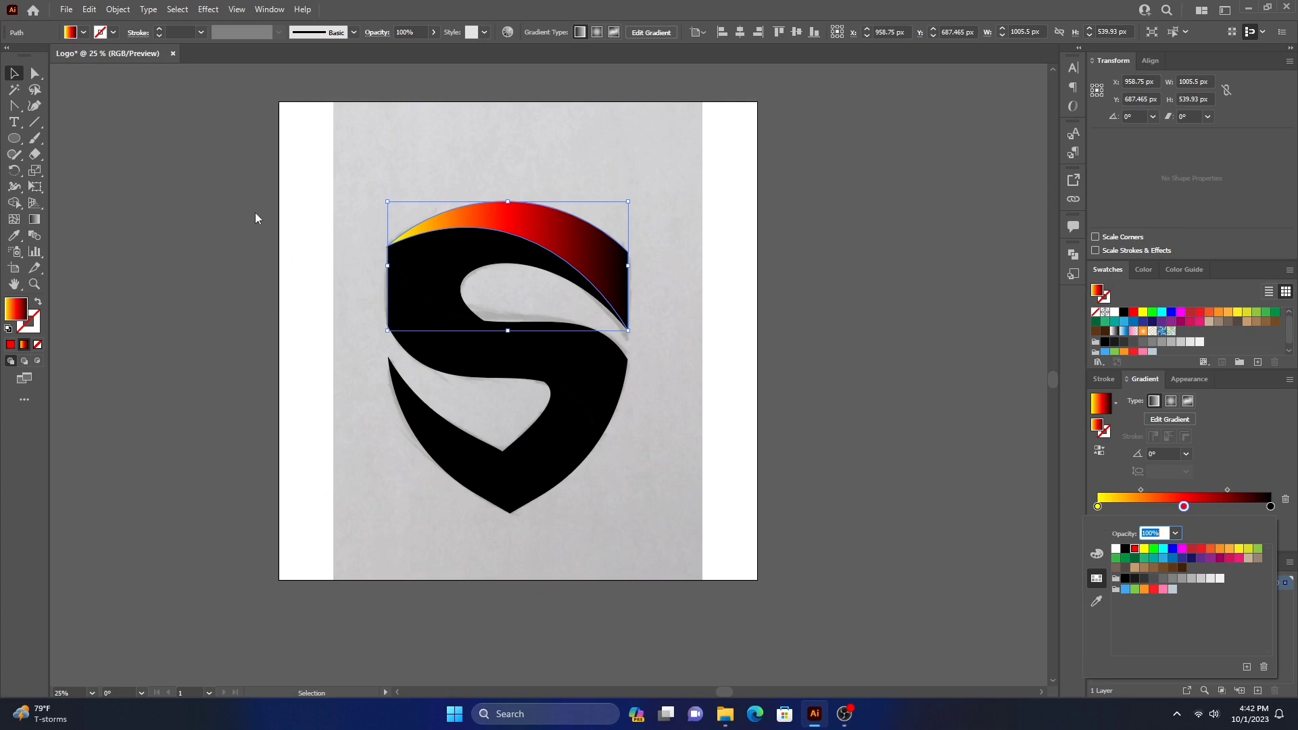
pyautogui.click(13, 75)
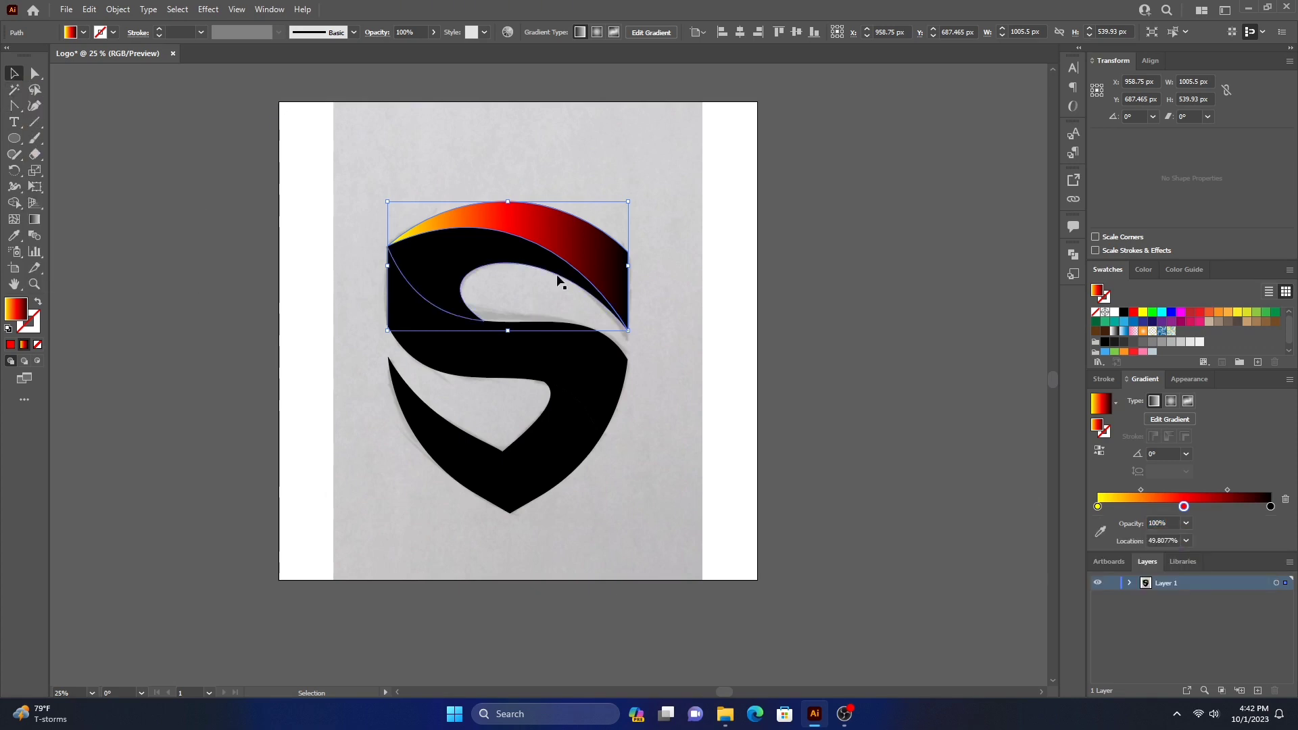
pyautogui.click(814, 341)
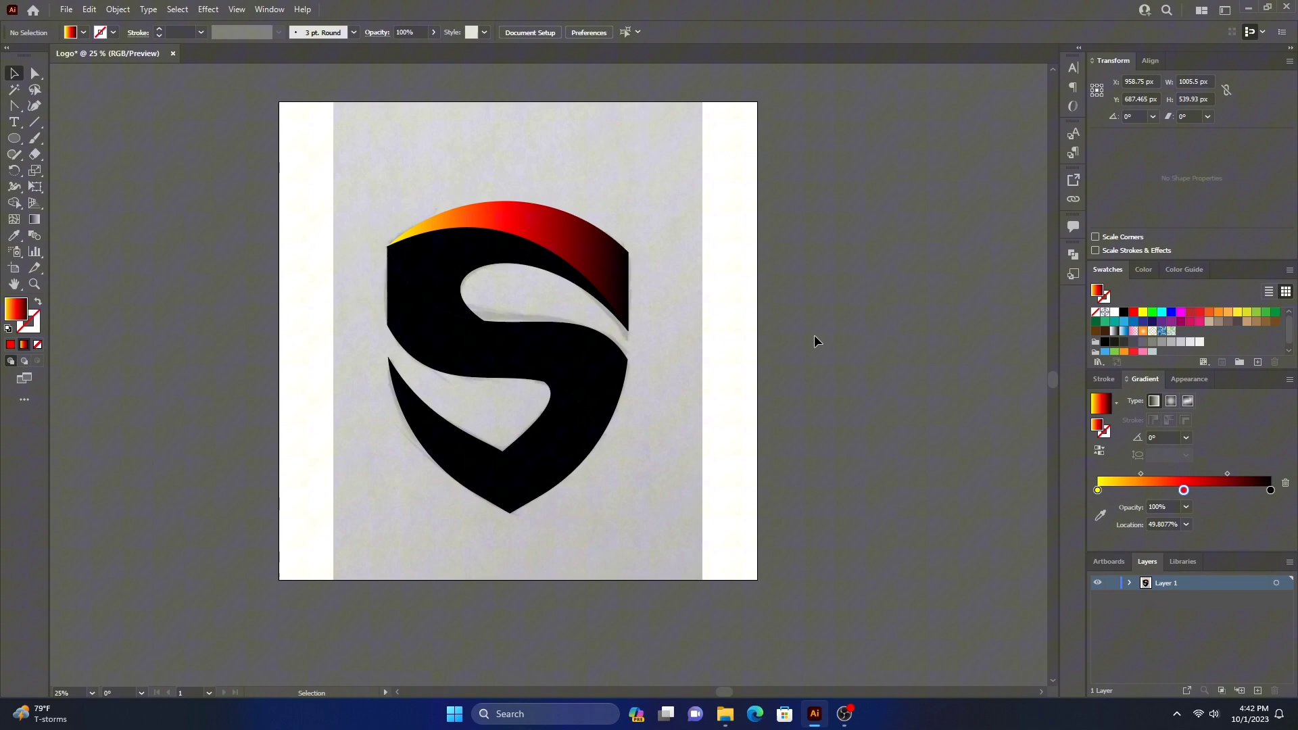
pyautogui.click(542, 209)
pyautogui.click(34, 219)
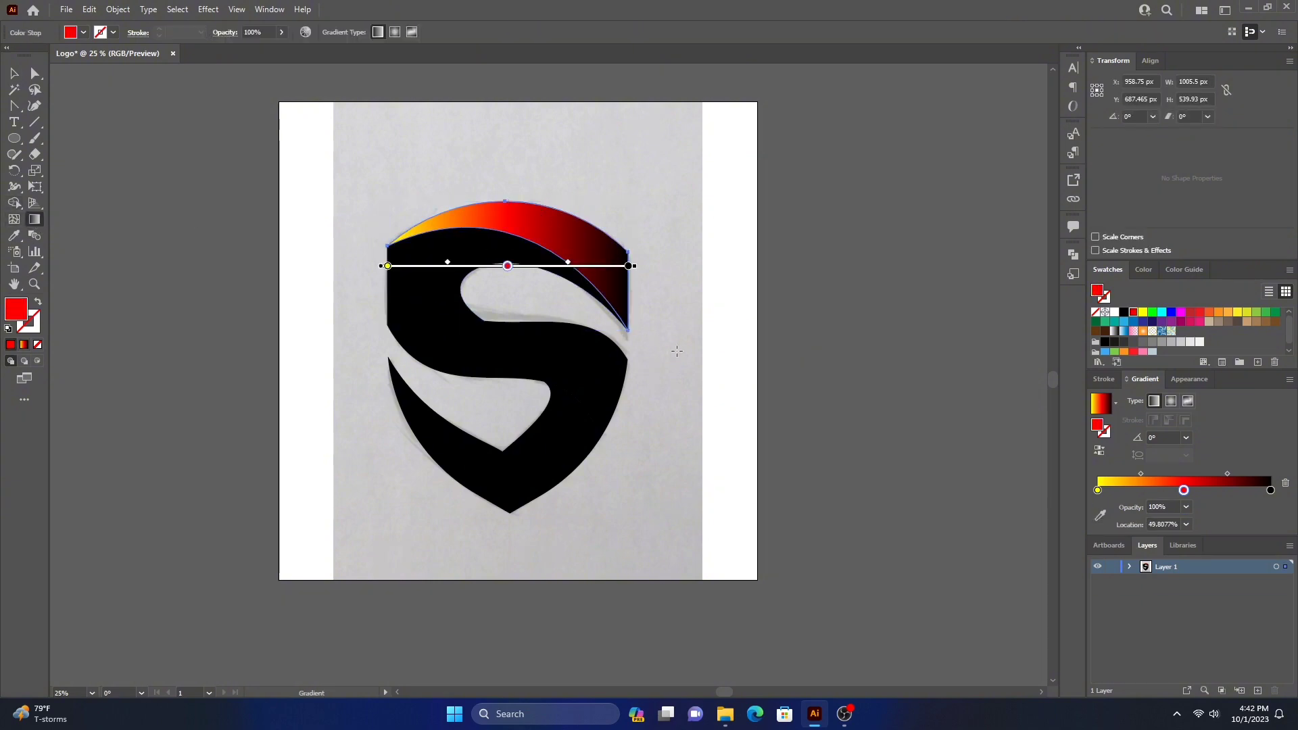
# Step: Redraw the top arc's gradient at 157.7°, sliding the red stop toward the right tip
pyautogui.moveTo(348, 204)
pyautogui.mouseDown()
pyautogui.moveTo(725, 281)
pyautogui.moveTo(725, 296)
pyautogui.moveTo(414, 204)
pyautogui.mouseUp()
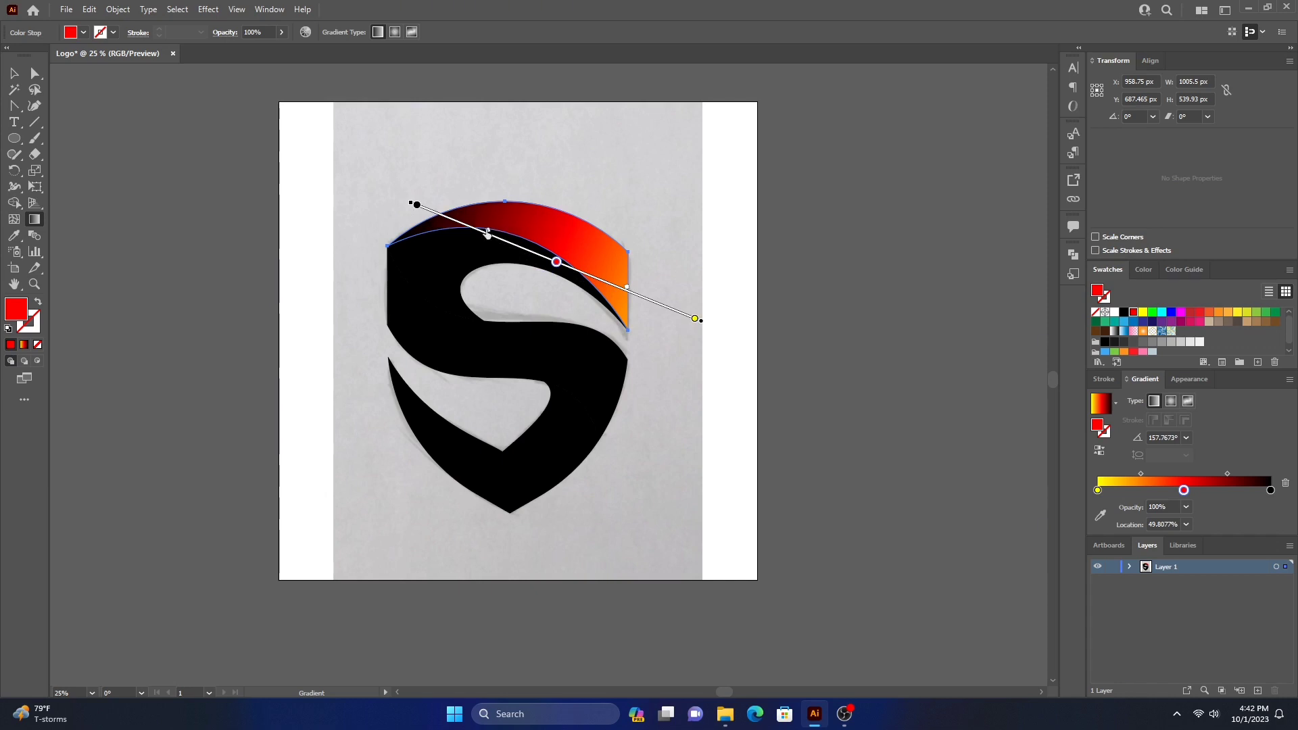
pyautogui.moveTo(556, 263); pyautogui.dragTo(615, 284)
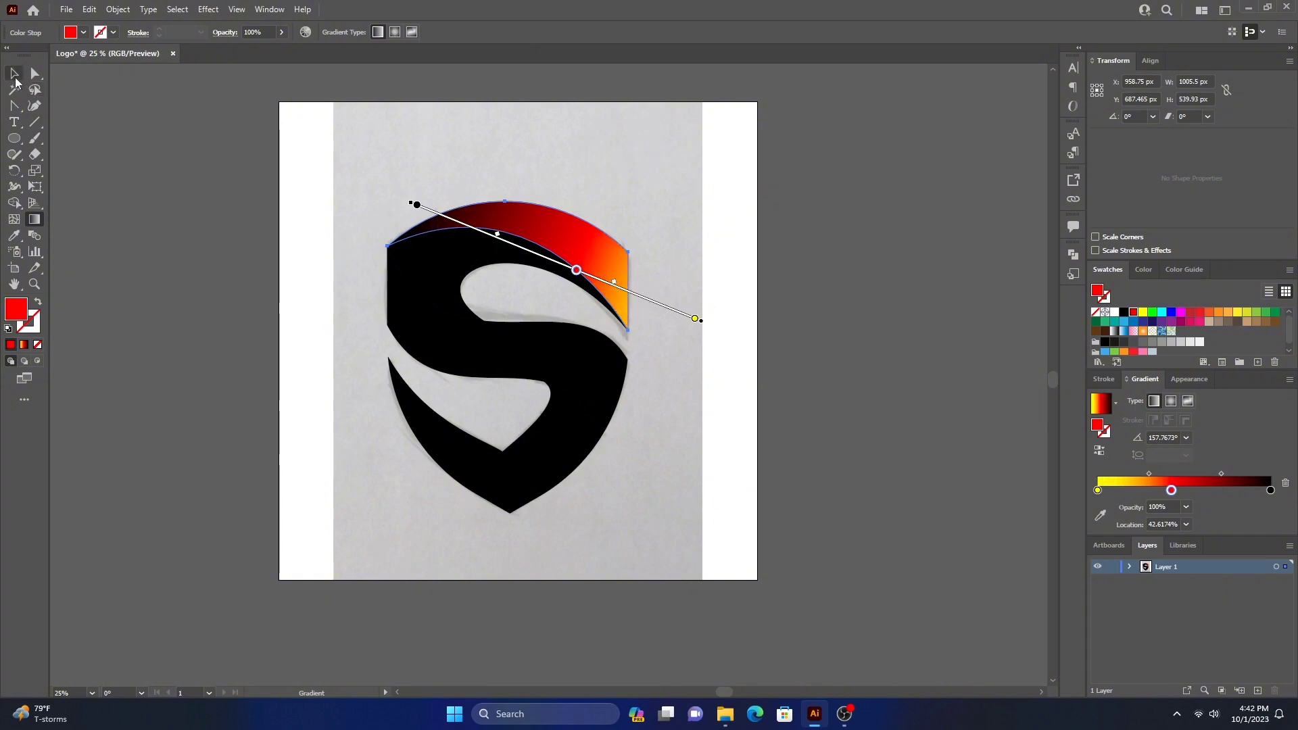
pyautogui.click(13, 73)
# Step: Copy the arc's gradient onto the S's upper black piece with the Eyedropper
pyautogui.click(466, 261)
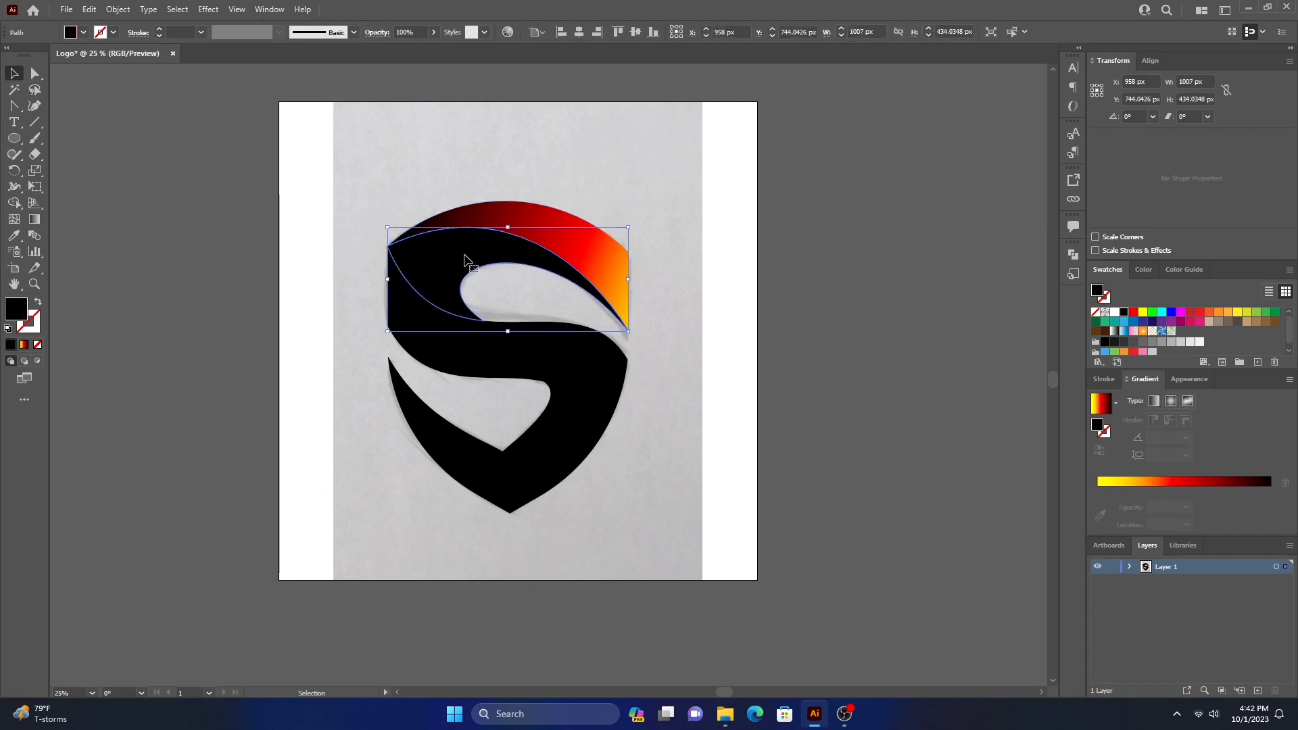
pyautogui.click(15, 236)
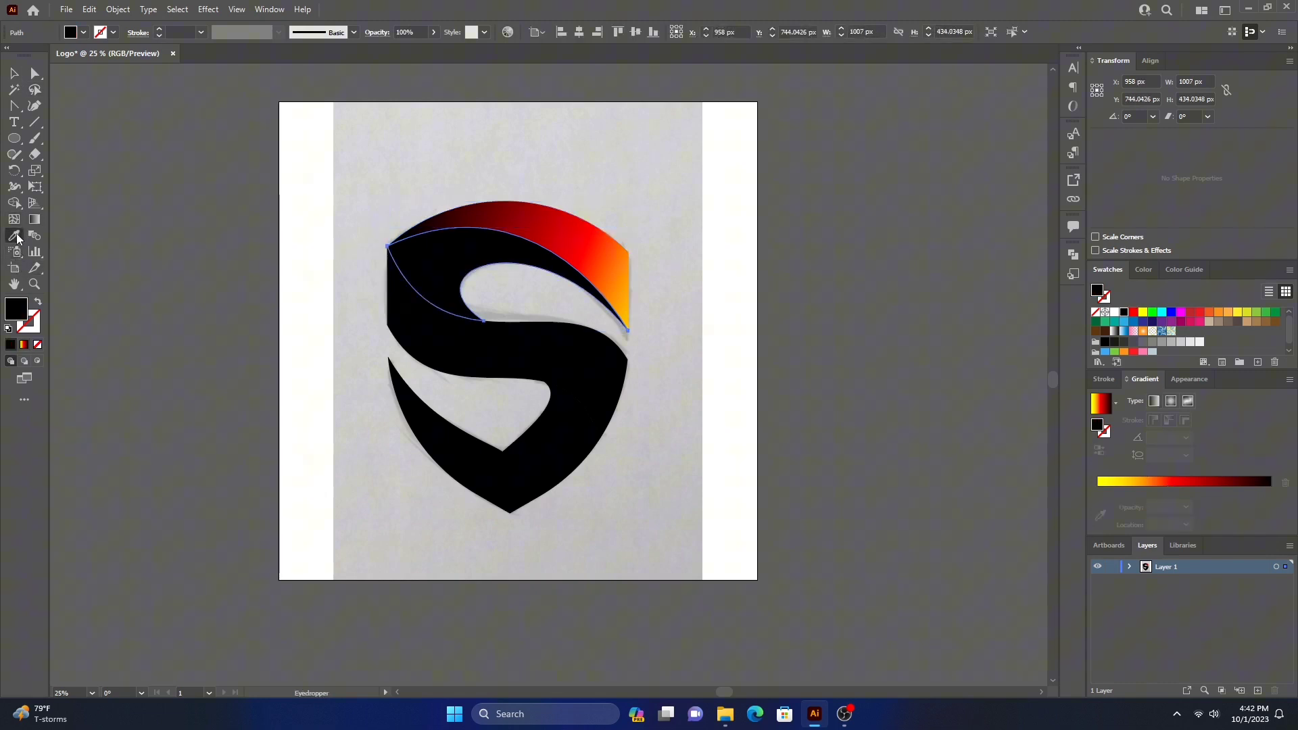
pyautogui.click(566, 221)
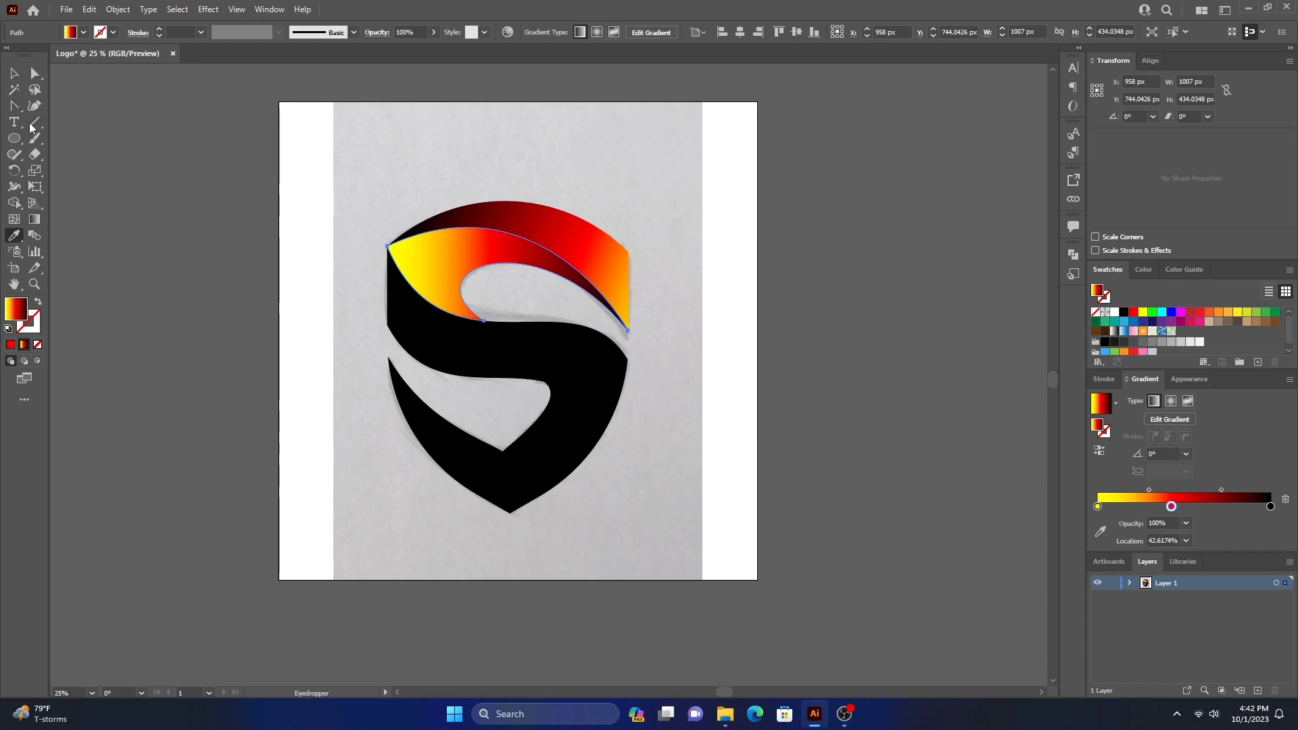
# Step: Angle the piece's gradient to −21.08° with yellow at the left end and red near 34%
pyautogui.click(34, 219)
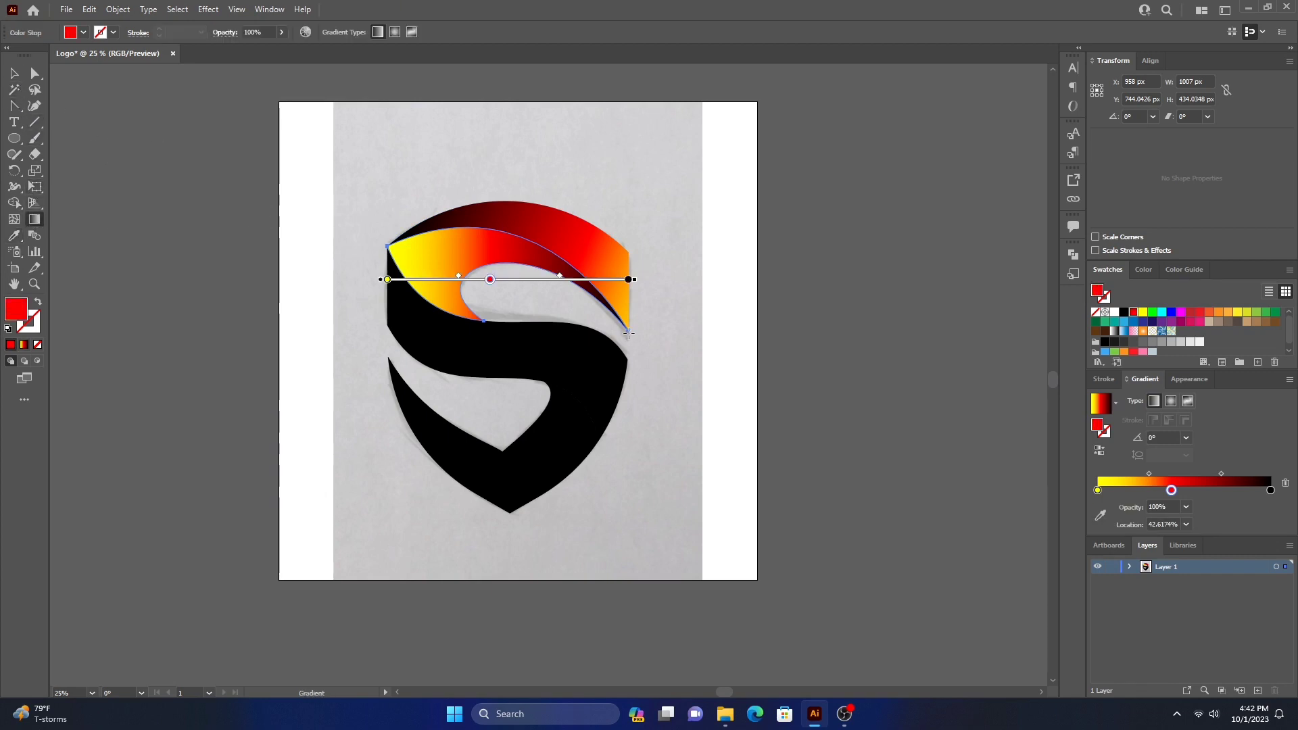
pyautogui.moveTo(635, 312)
pyautogui.mouseDown()
pyautogui.moveTo(399, 254)
pyautogui.moveTo(631, 333)
pyautogui.mouseUp()
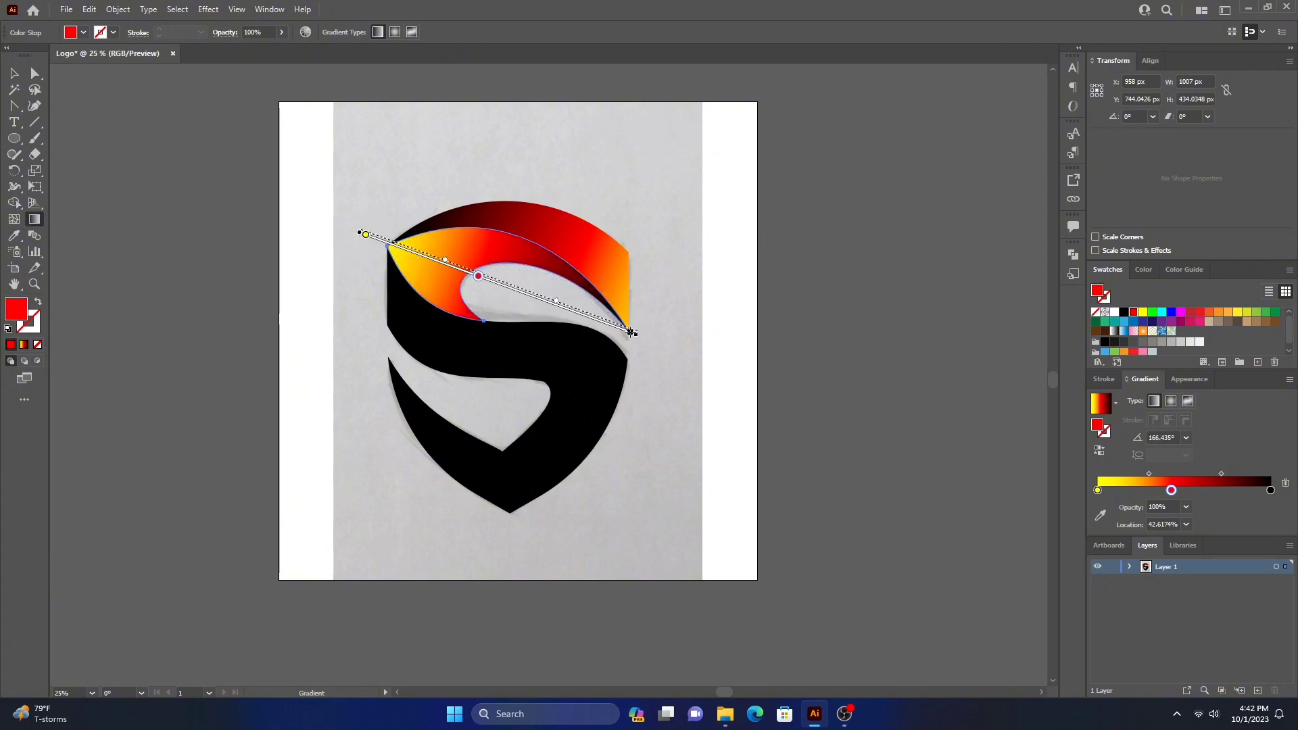
pyautogui.moveTo(630, 333); pyautogui.dragTo(627, 331)
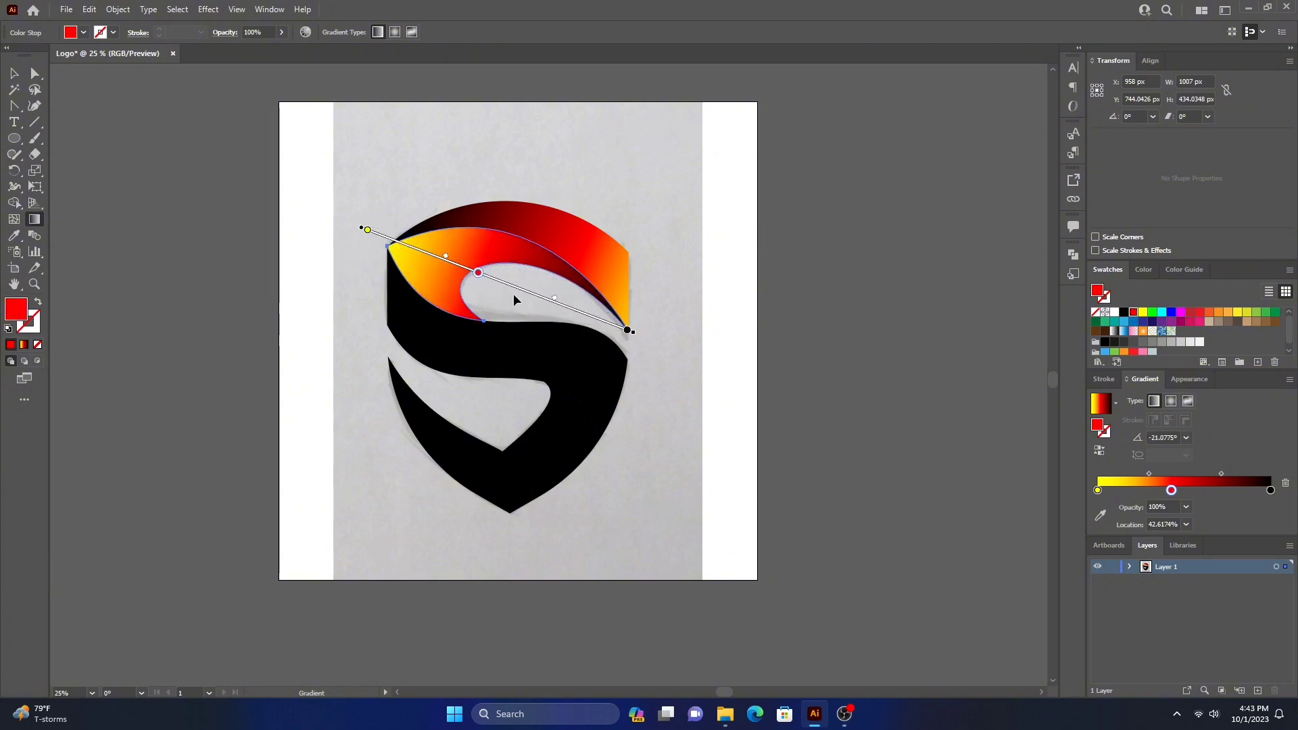
pyautogui.moveTo(445, 257); pyautogui.dragTo(415, 245)
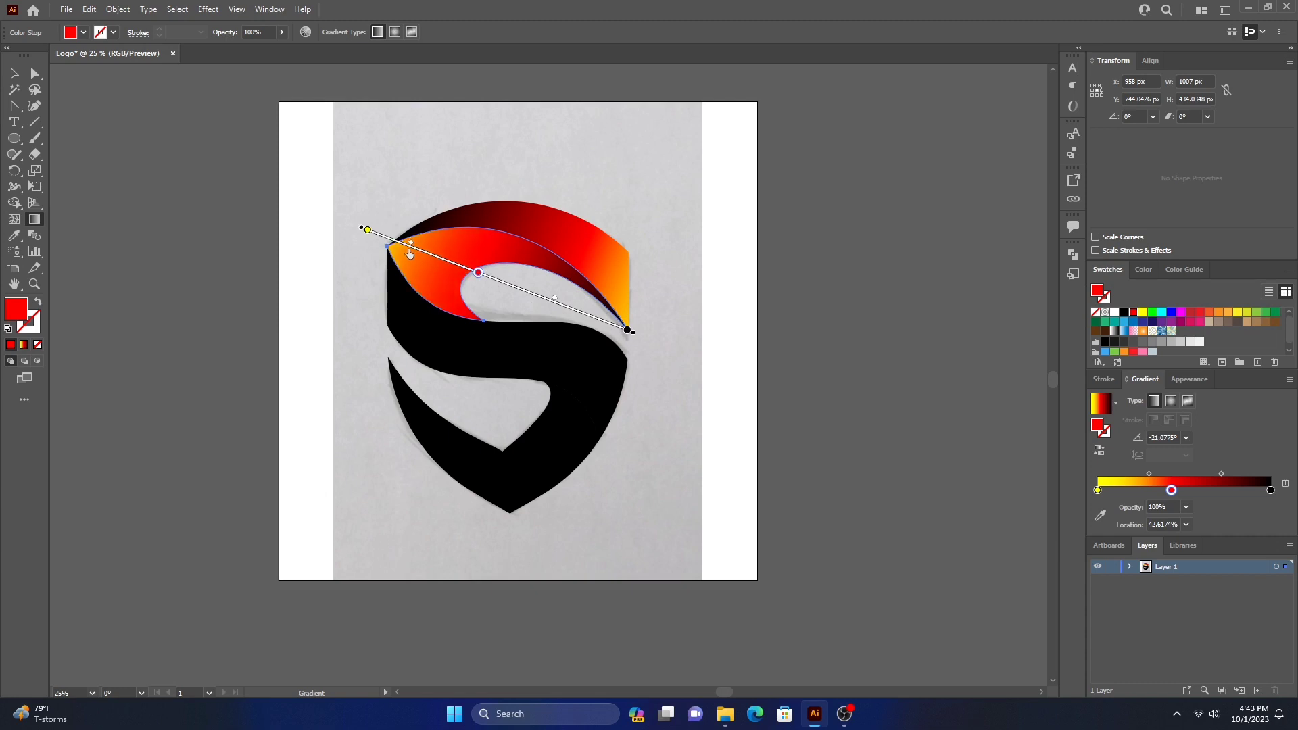
pyautogui.moveTo(477, 273); pyautogui.dragTo(457, 265)
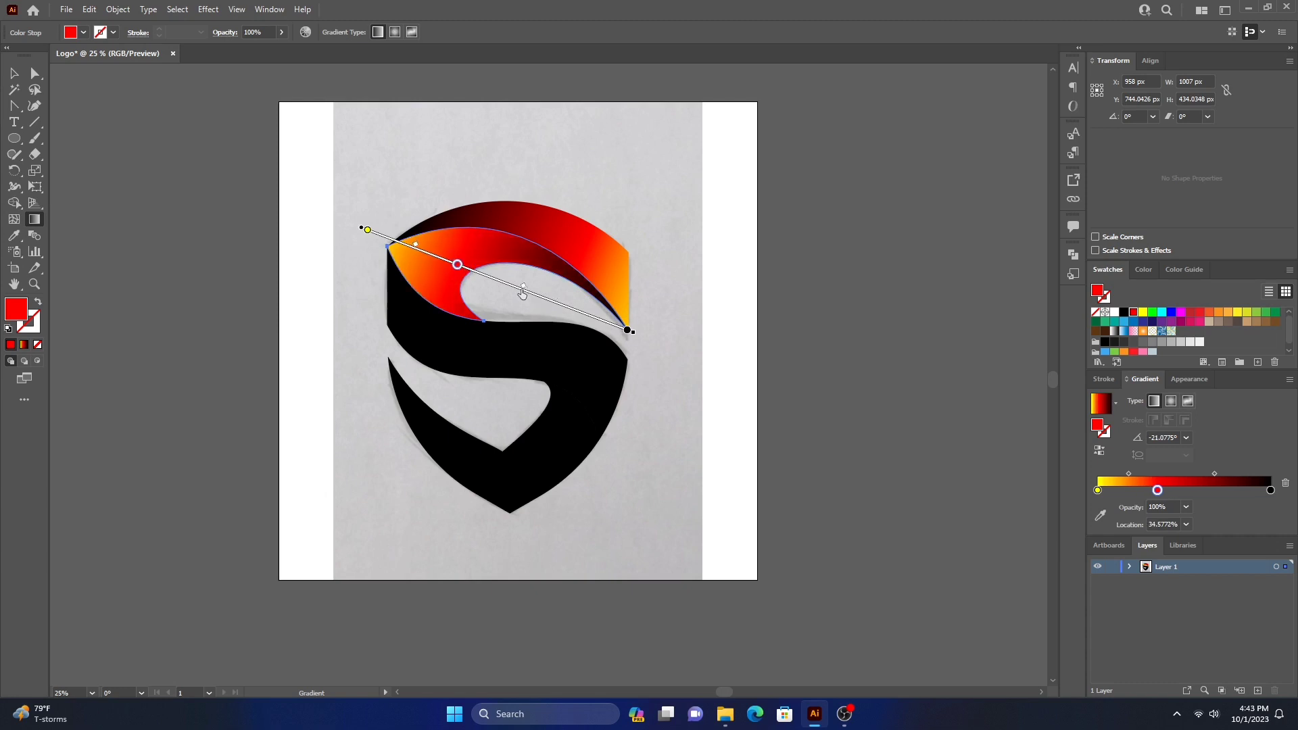
pyautogui.moveTo(544, 298); pyautogui.dragTo(522, 285)
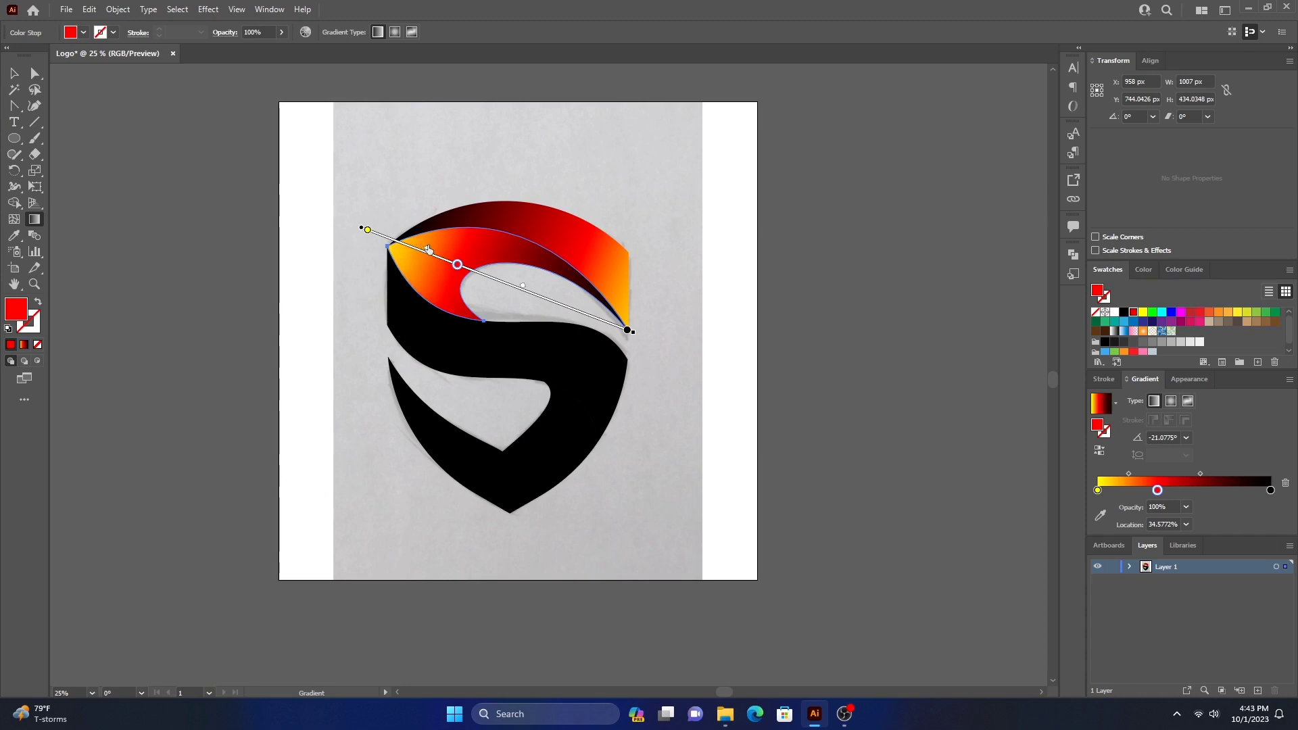
pyautogui.moveTo(429, 249); pyautogui.dragTo(427, 249)
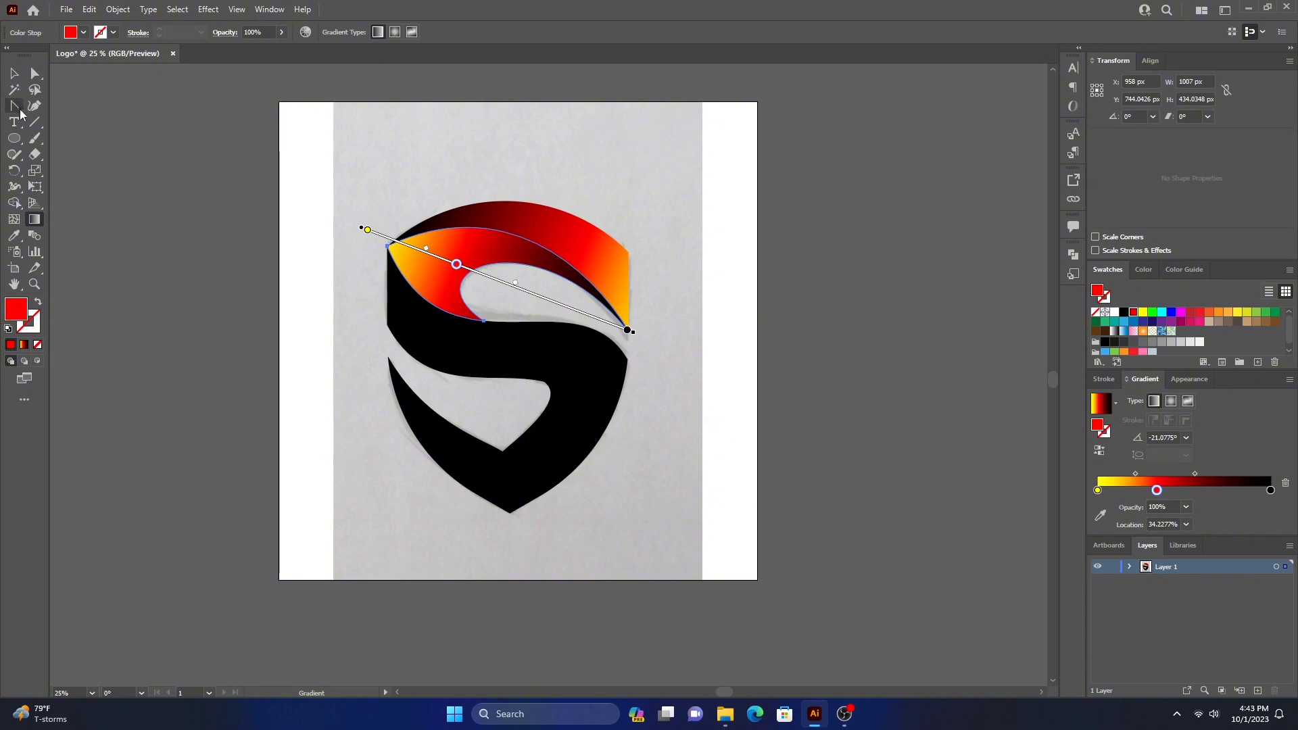
pyautogui.click(14, 73)
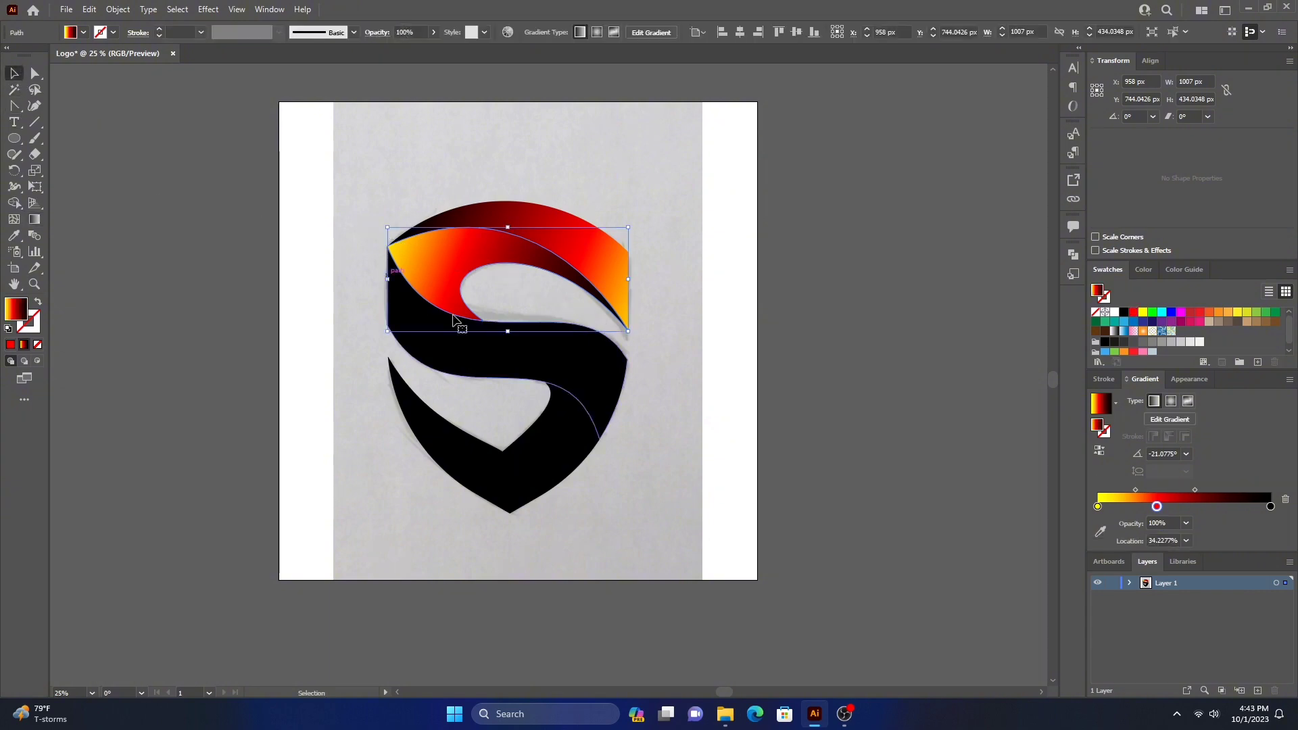
# Step: Eyedrop the yellow-red-black gradient onto the black middle S band
pyautogui.click(545, 353)
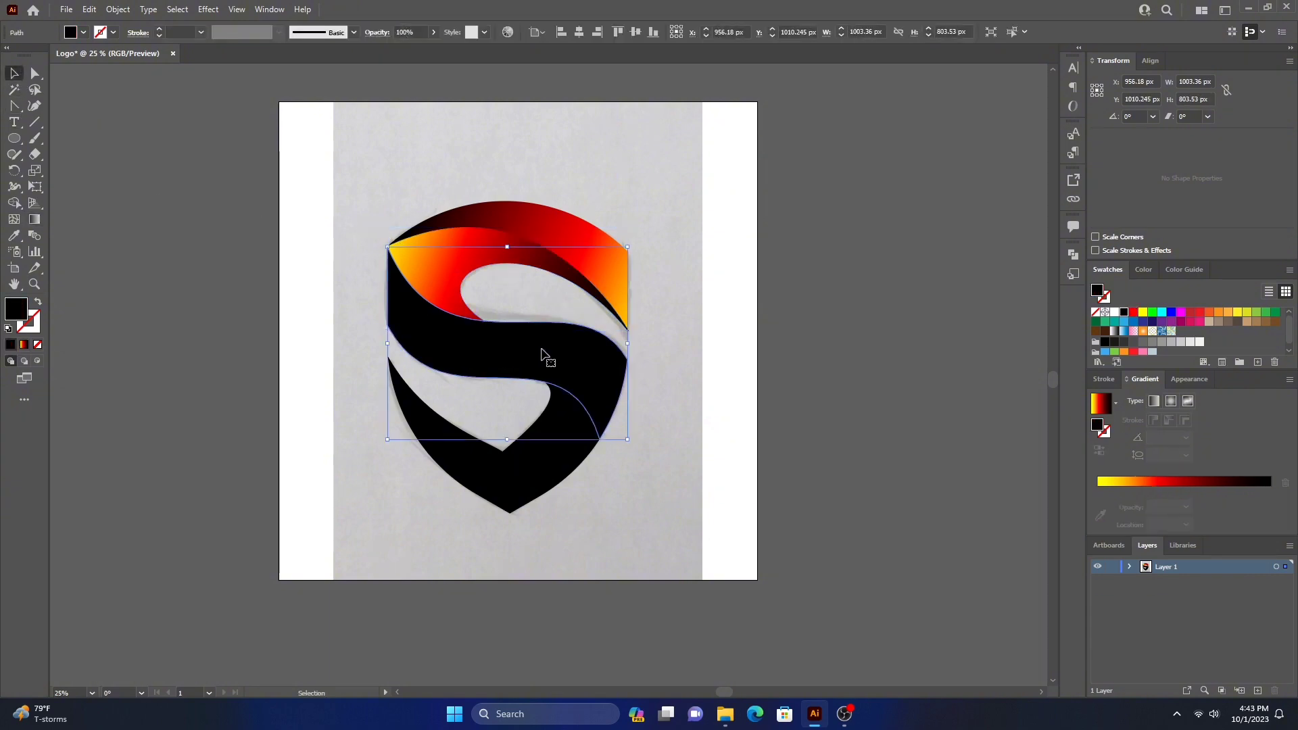
pyautogui.click(14, 236)
pyautogui.click(519, 211)
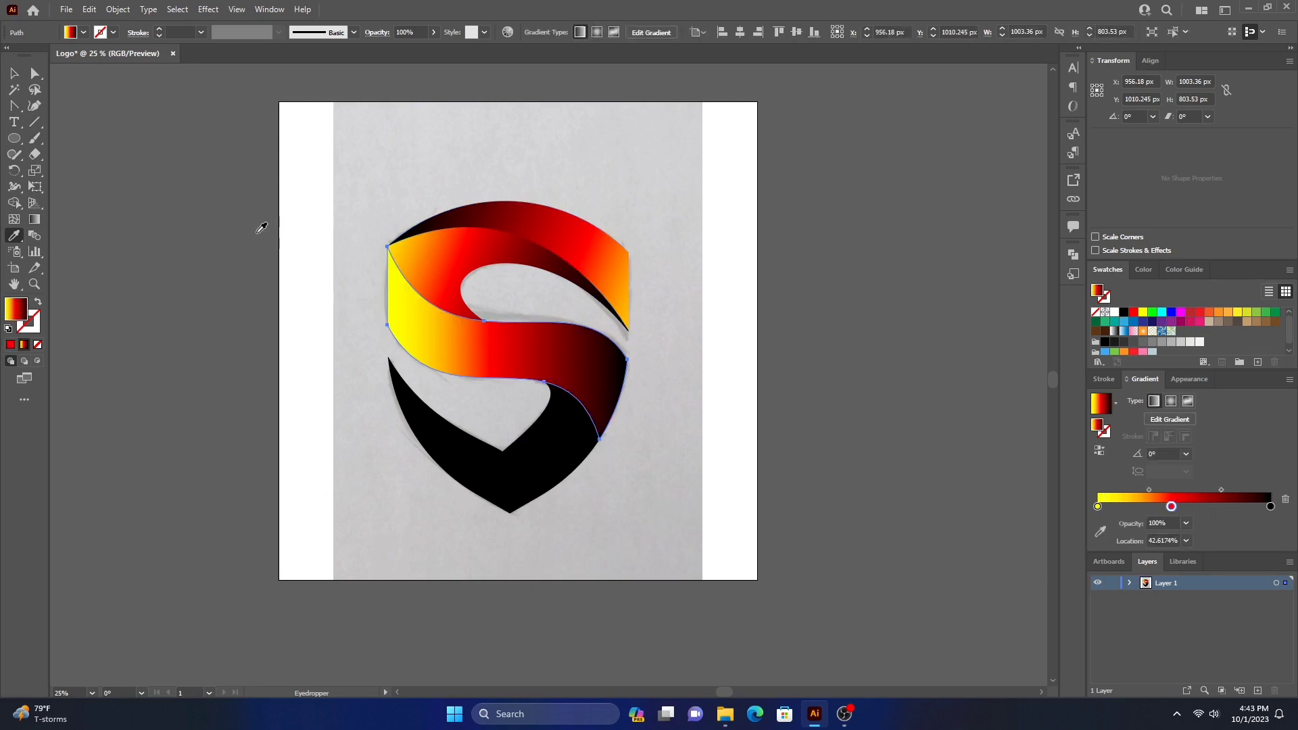
pyautogui.click(36, 220)
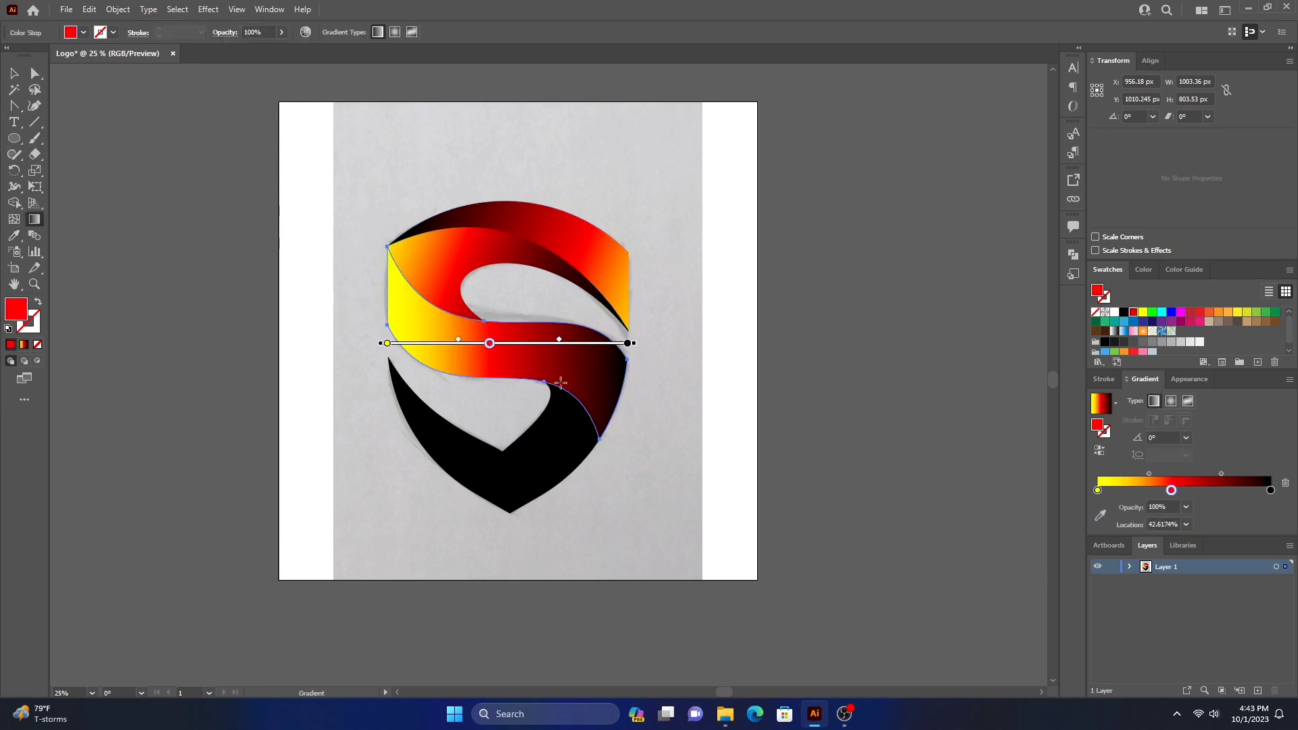
# Step: Redraw the middle band's gradient at 148.24° and place the red stop near 40%
pyautogui.moveTo(628, 409)
pyautogui.mouseDown()
pyautogui.moveTo(432, 327)
pyautogui.moveTo(382, 267)
pyautogui.mouseUp()
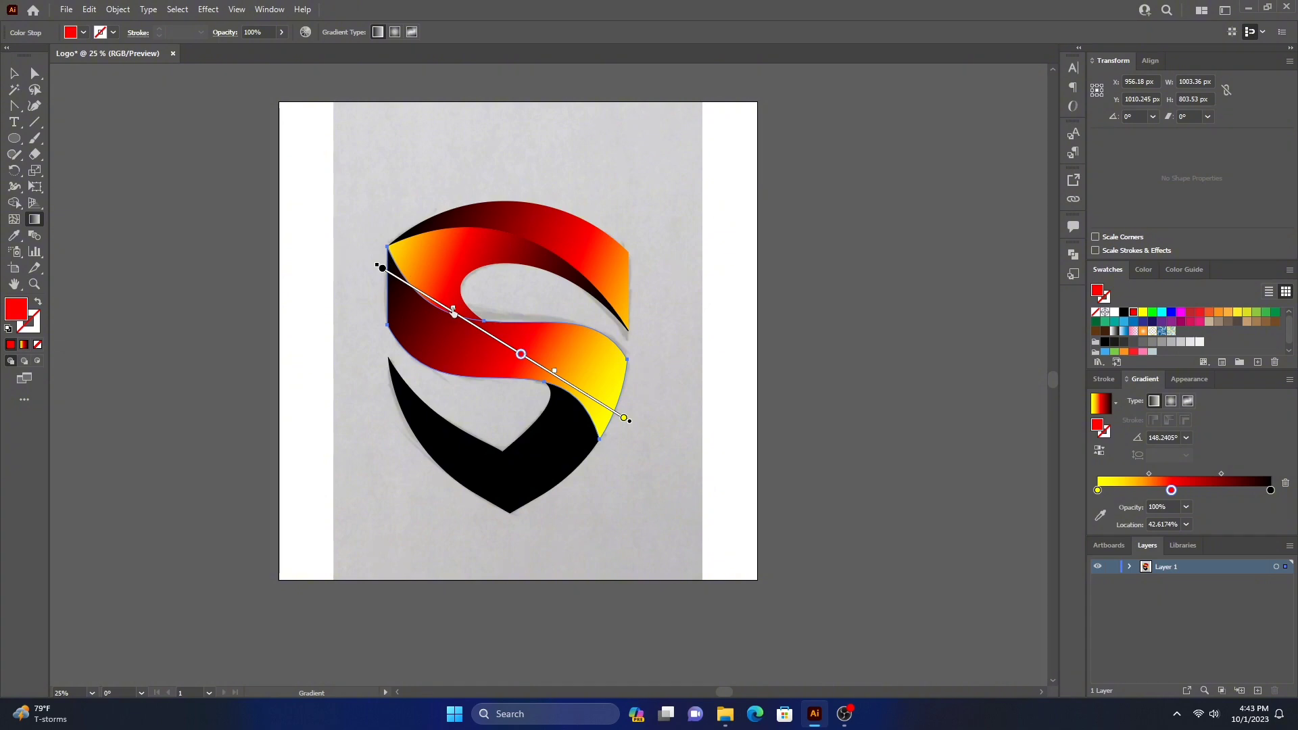
pyautogui.moveTo(453, 312); pyautogui.dragTo(481, 331)
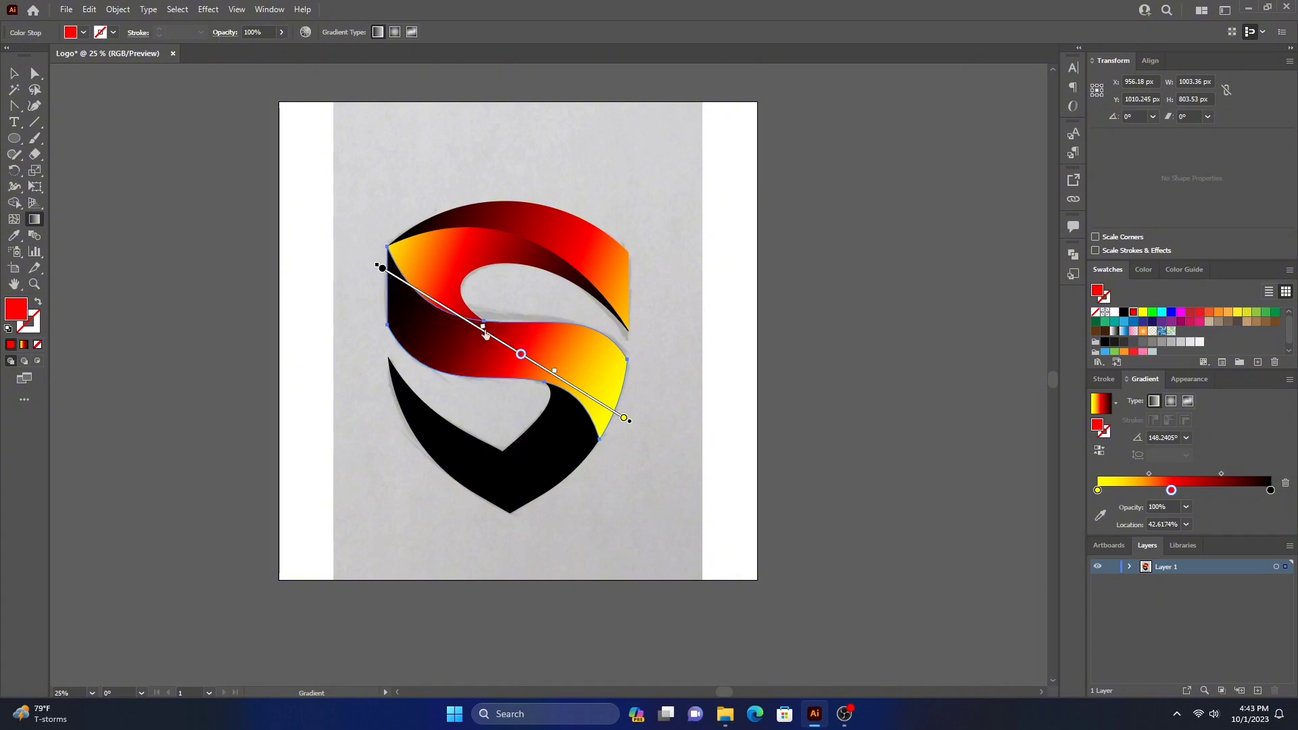
pyautogui.moveTo(554, 372); pyautogui.dragTo(596, 396)
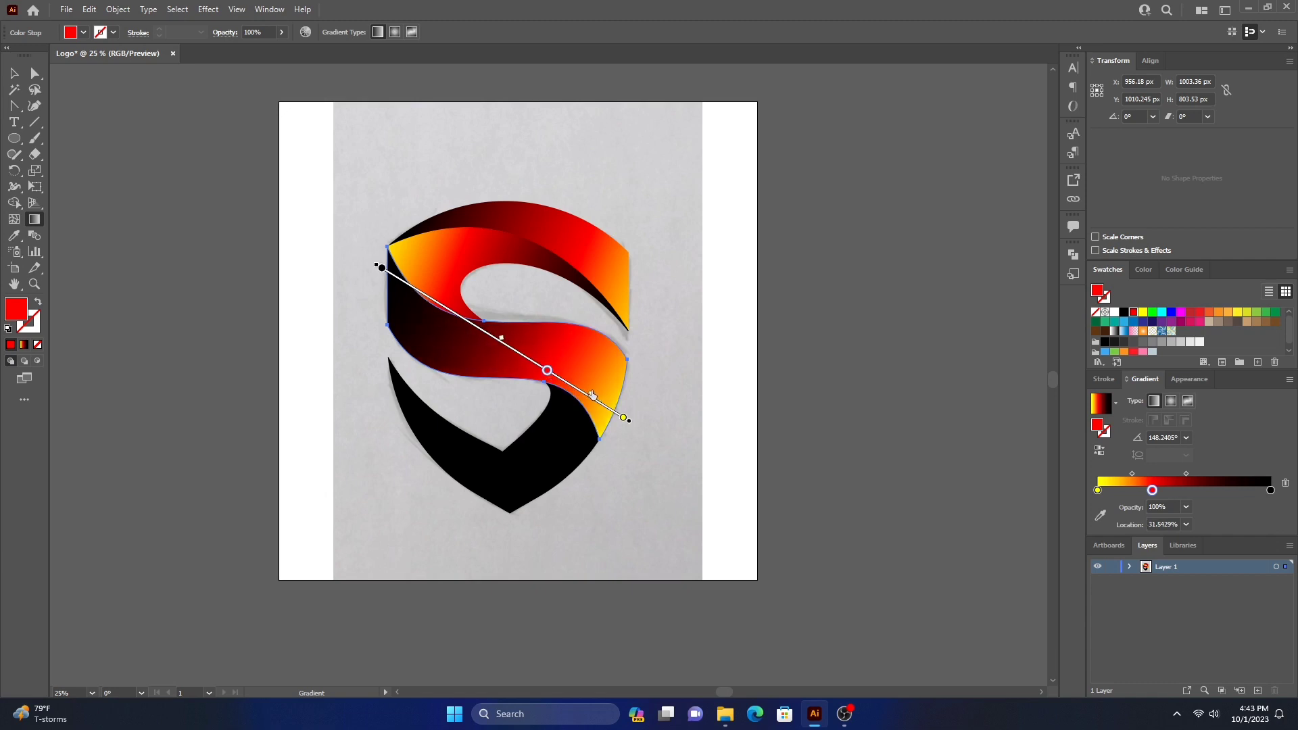
pyautogui.moveTo(501, 338); pyautogui.dragTo(476, 326)
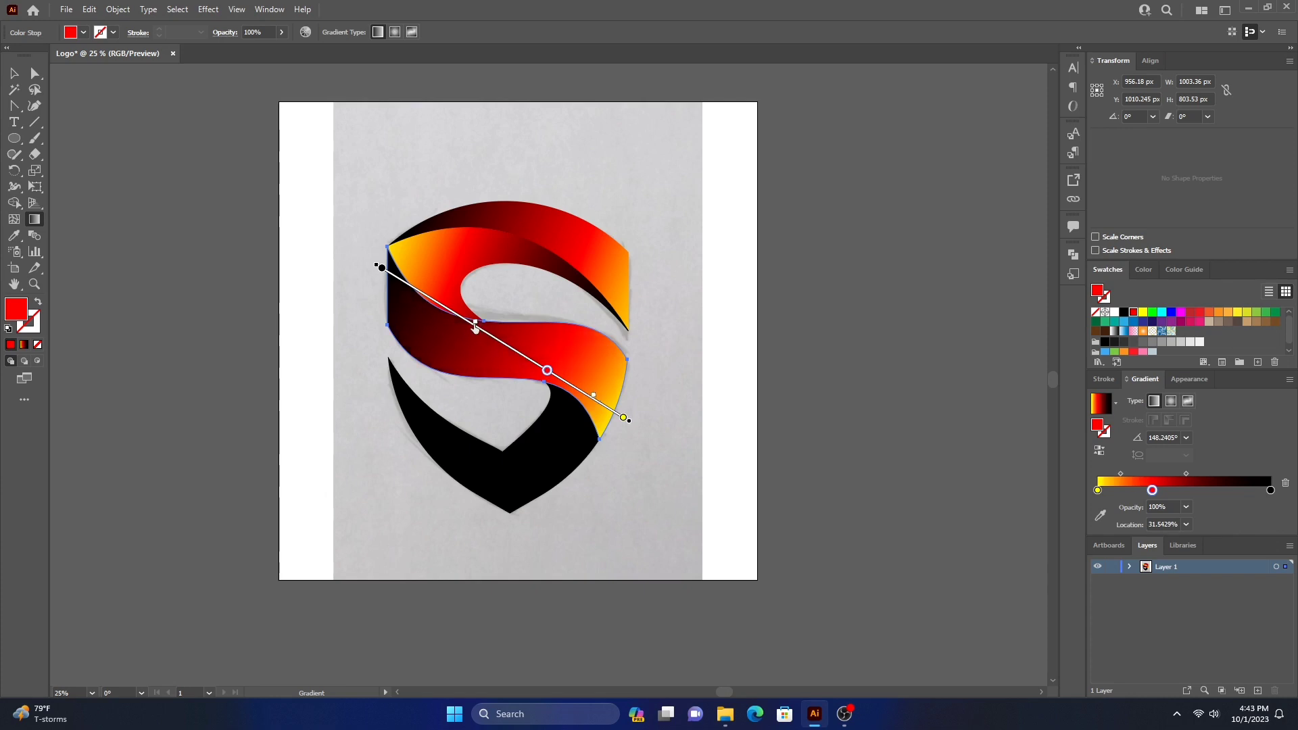
pyautogui.moveTo(547, 370); pyautogui.dragTo(526, 359)
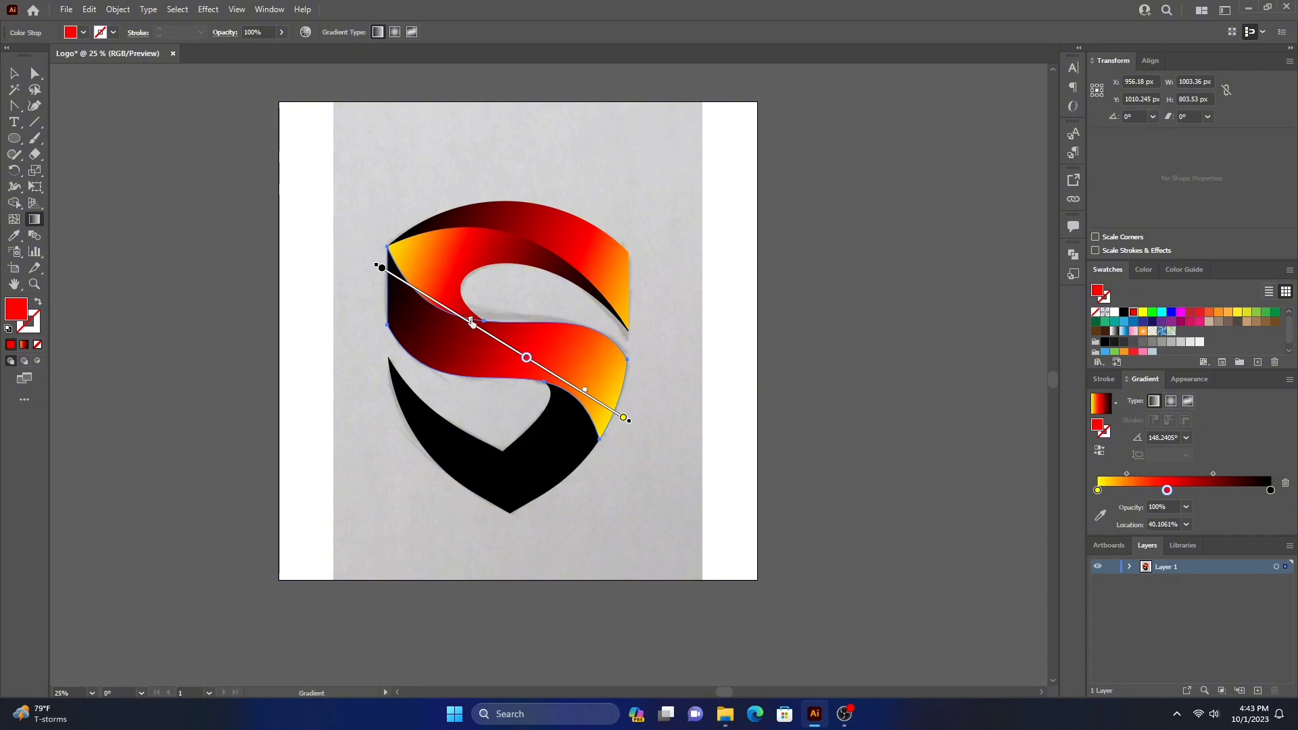
pyautogui.click(14, 74)
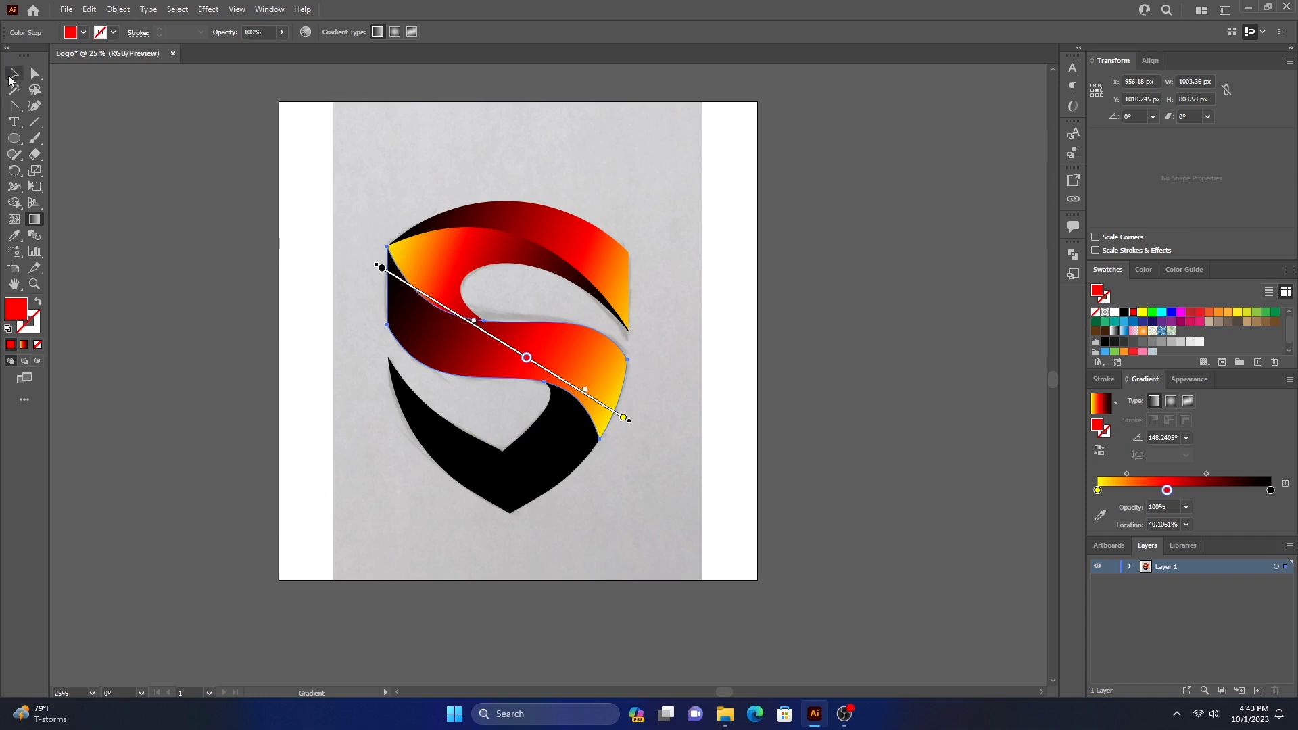
# Step: Copy the S's yellow-red-black gradient onto the black bottom piece with the Eyedropper
pyautogui.click(534, 493)
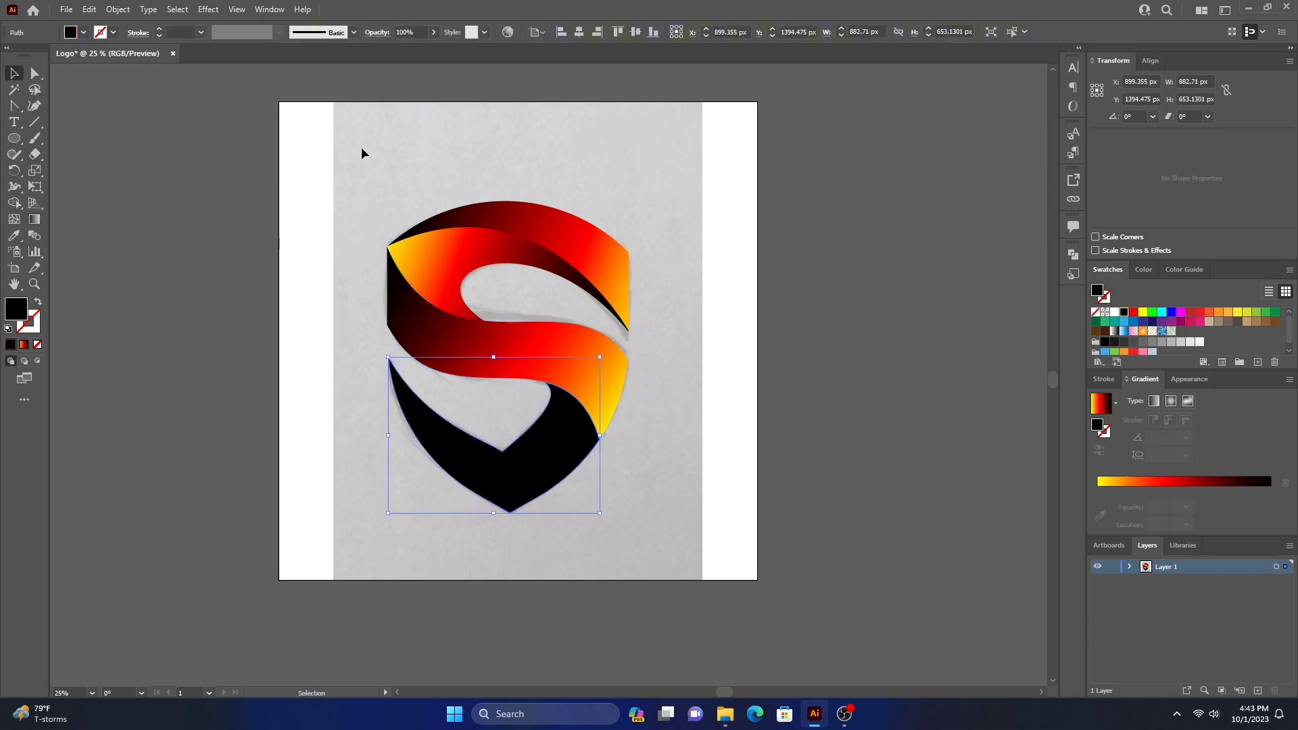
pyautogui.click(15, 237)
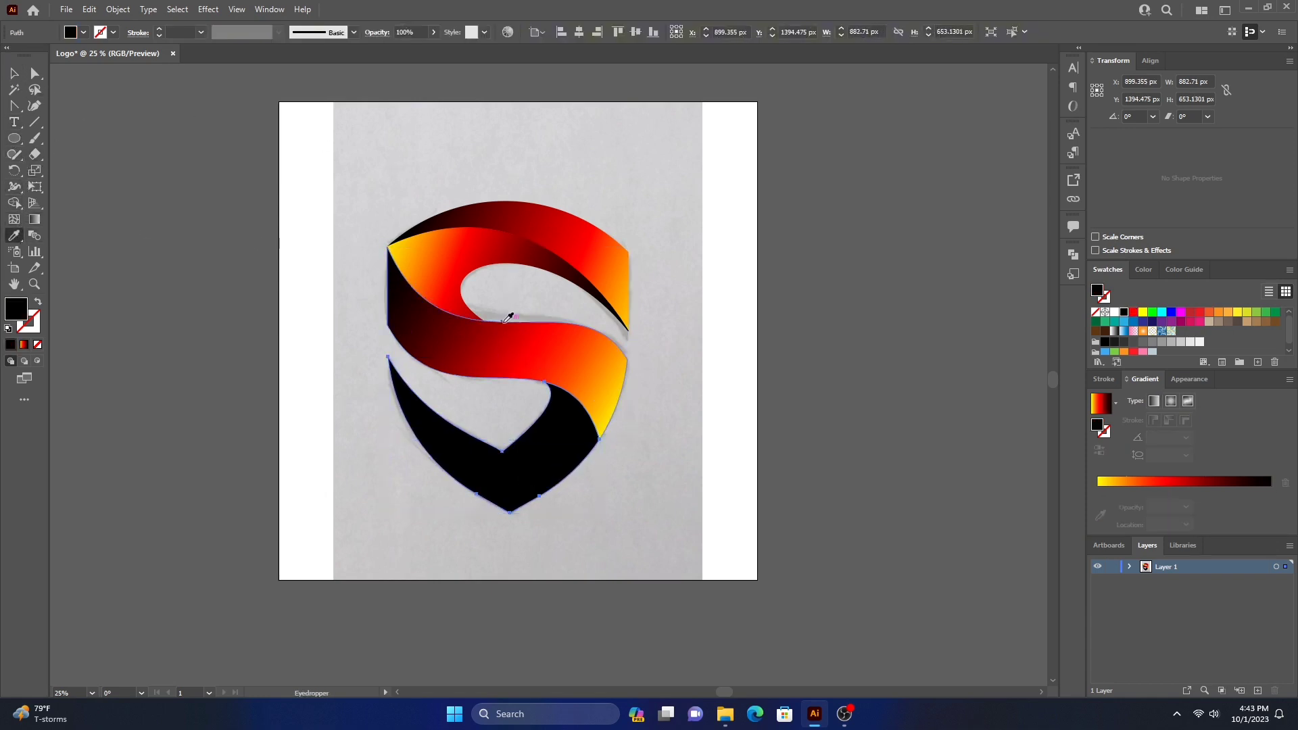
pyautogui.click(507, 341)
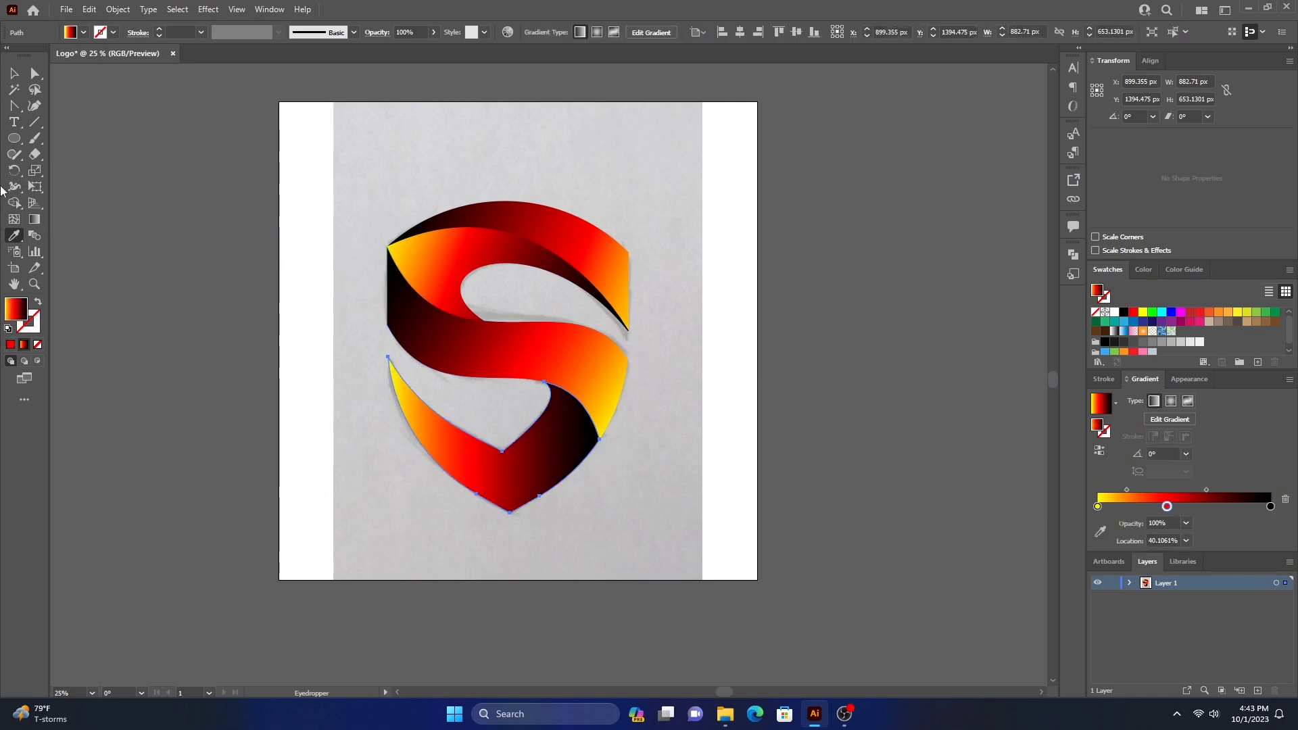
# Step: Redraw the bottom piece's gradient at −37.02°, yellow upper-left to black lower-right, red near 30%
pyautogui.click(34, 219)
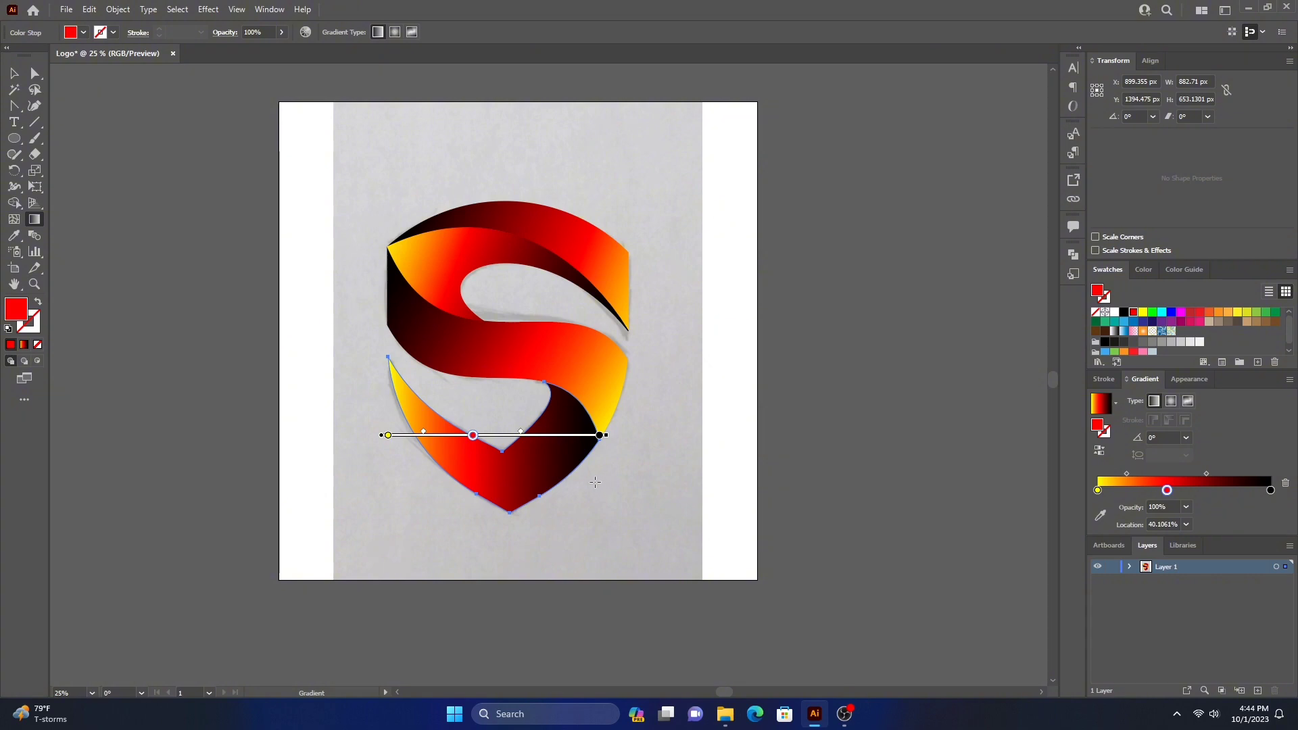
pyautogui.moveTo(592, 512); pyautogui.dragTo(406, 386)
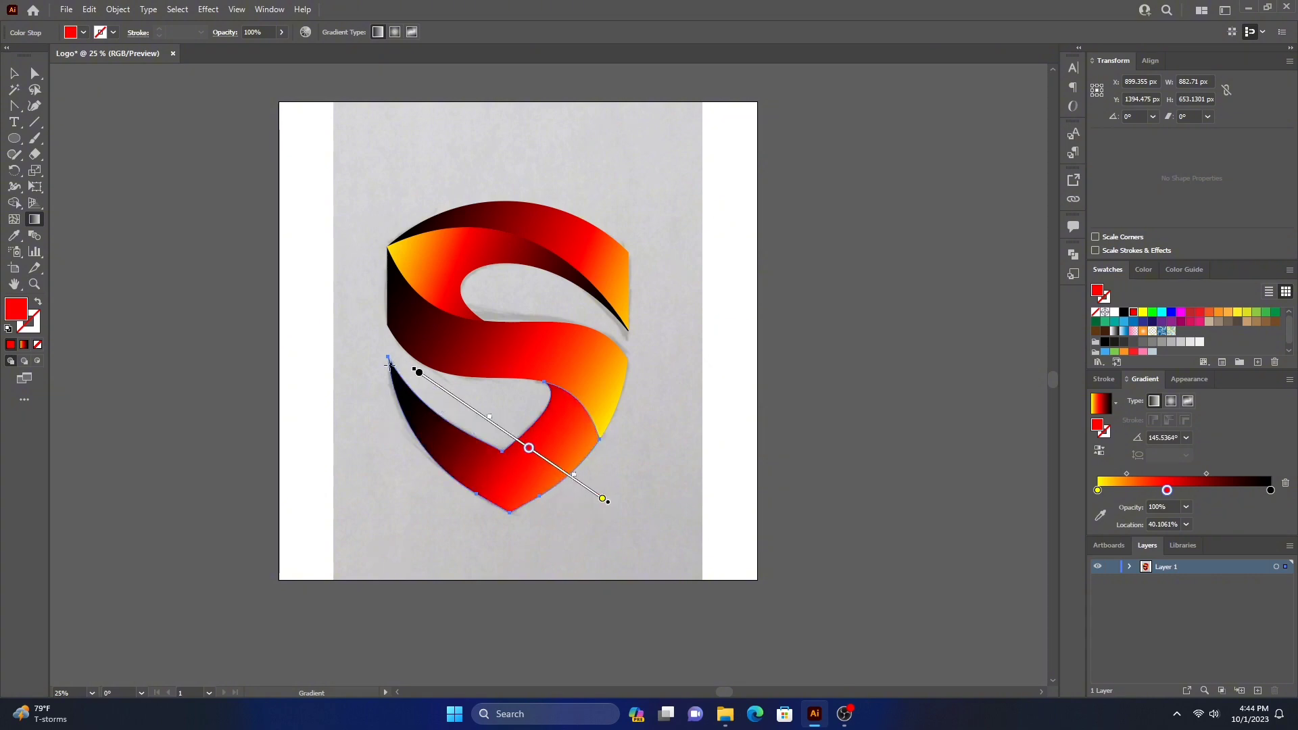
pyautogui.moveTo(379, 348); pyautogui.dragTo(572, 495)
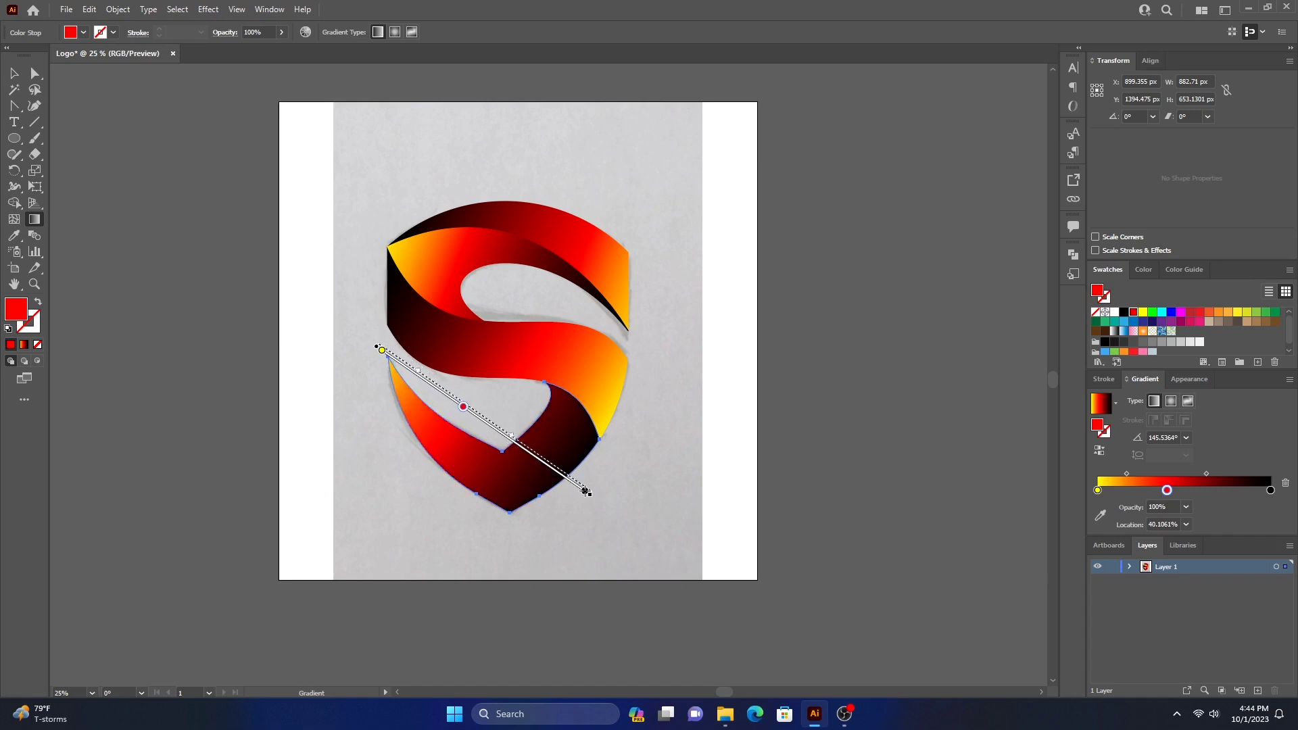
pyautogui.moveTo(571, 496); pyautogui.dragTo(588, 498)
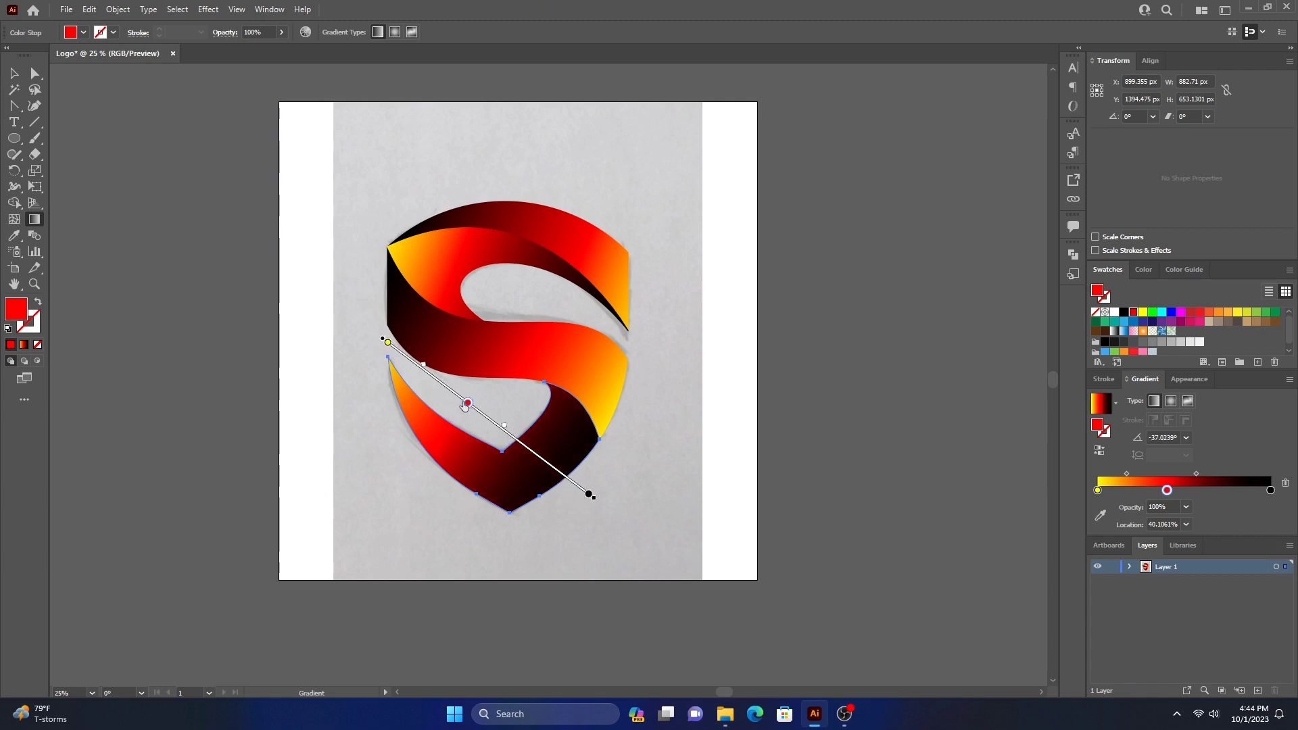
pyautogui.moveTo(467, 404); pyautogui.dragTo(447, 387)
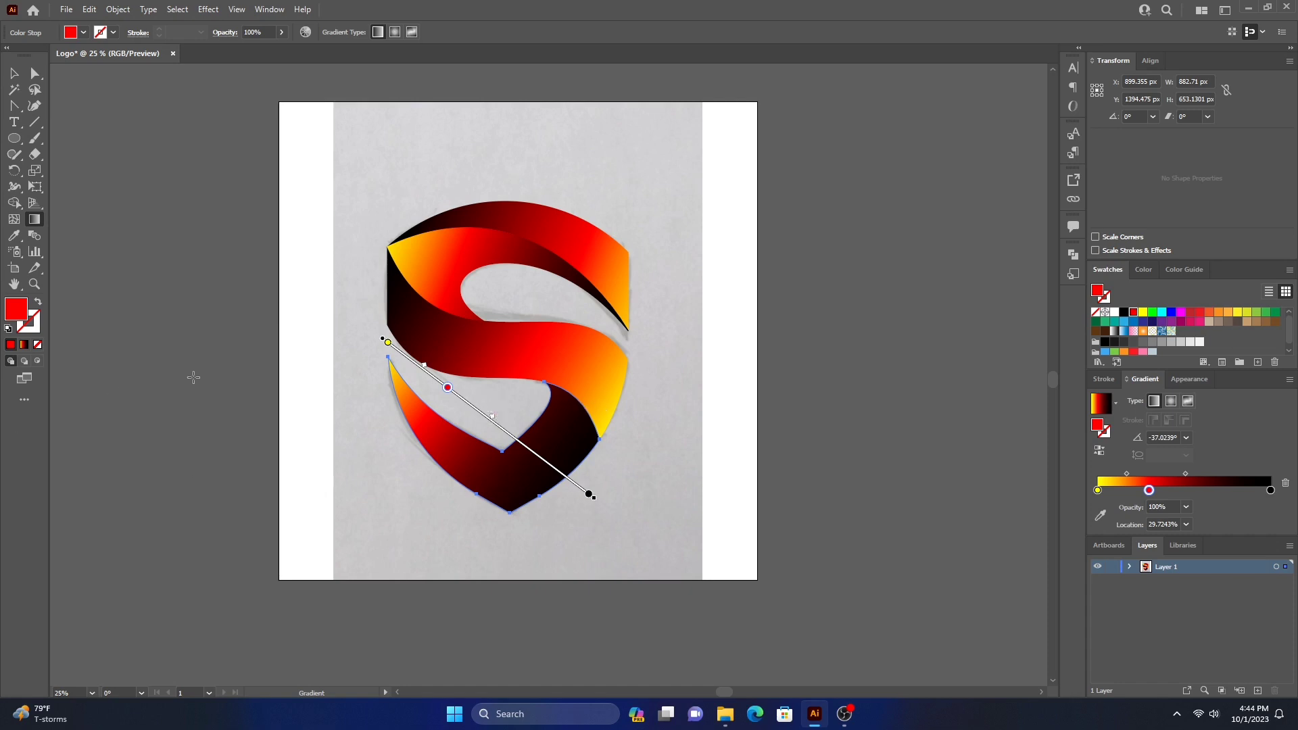
pyautogui.click(13, 73)
# Step: Unlock all objects with Object > Unlock All and delete the SKETCH.jpg reference image
pyautogui.click(196, 416)
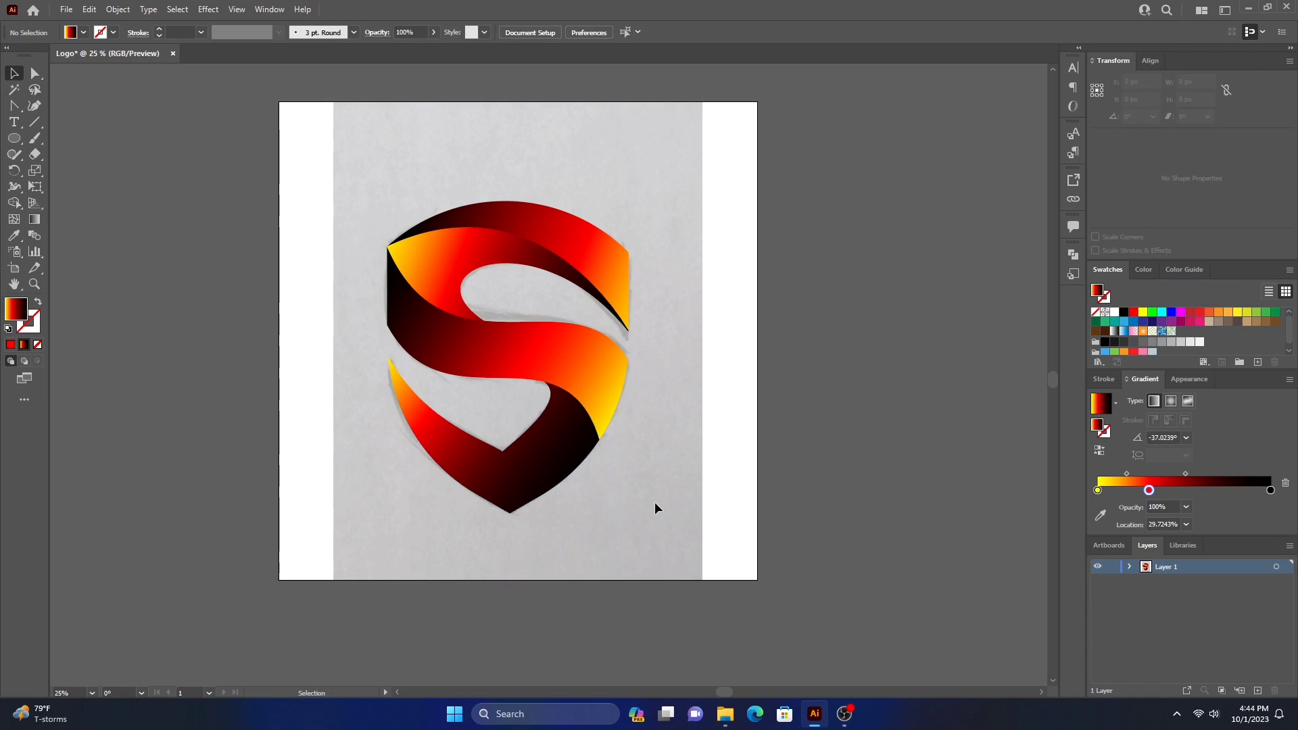
pyautogui.click(88, 10)
pyautogui.click(118, 10)
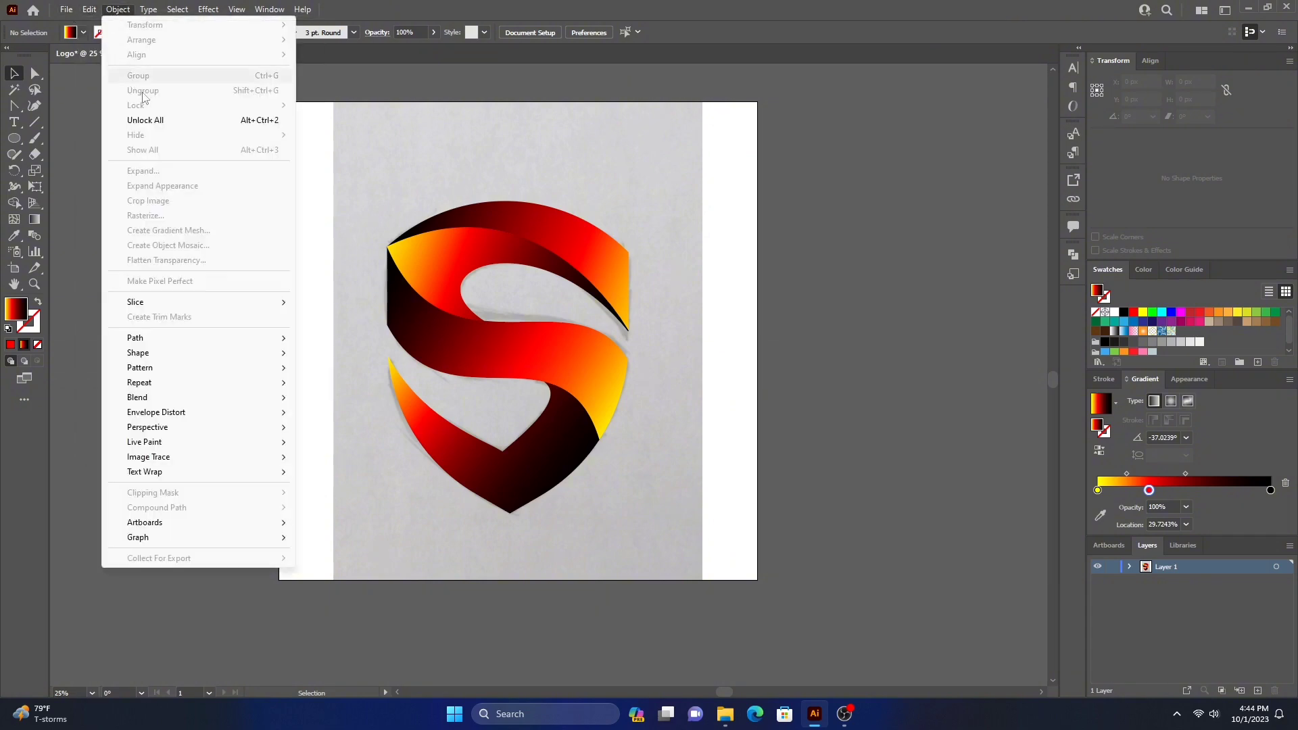
pyautogui.click(150, 121)
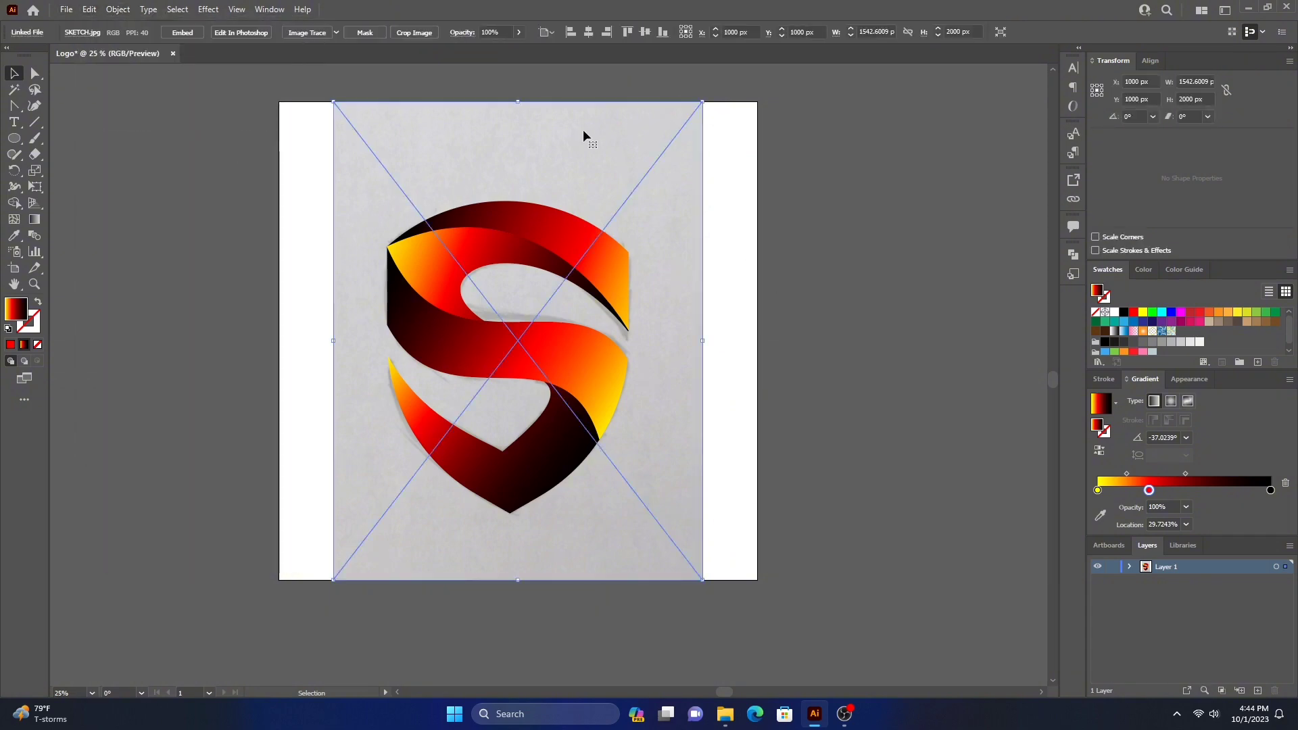
pyautogui.press('Delete')
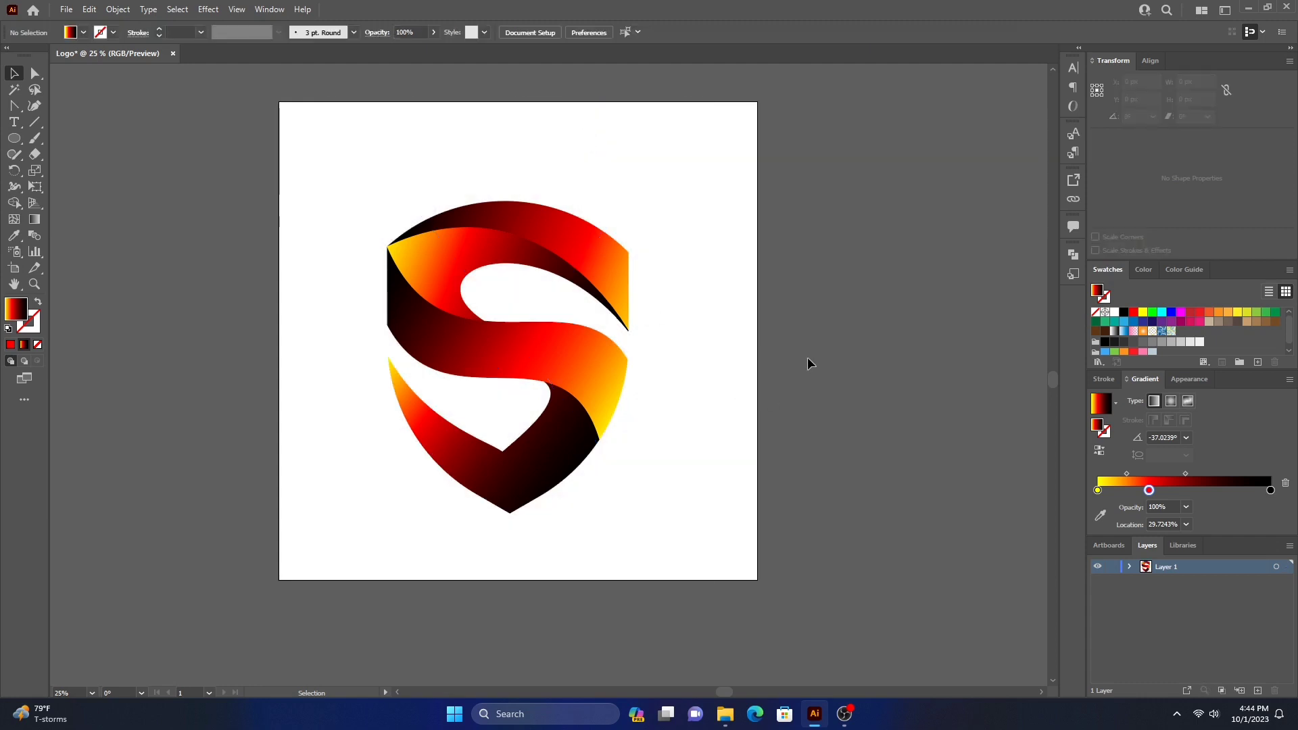
pyautogui.click(458, 259)
# Step: Copy the top S piece and paste a copy at the artboard's lower left
pyautogui.press('a')
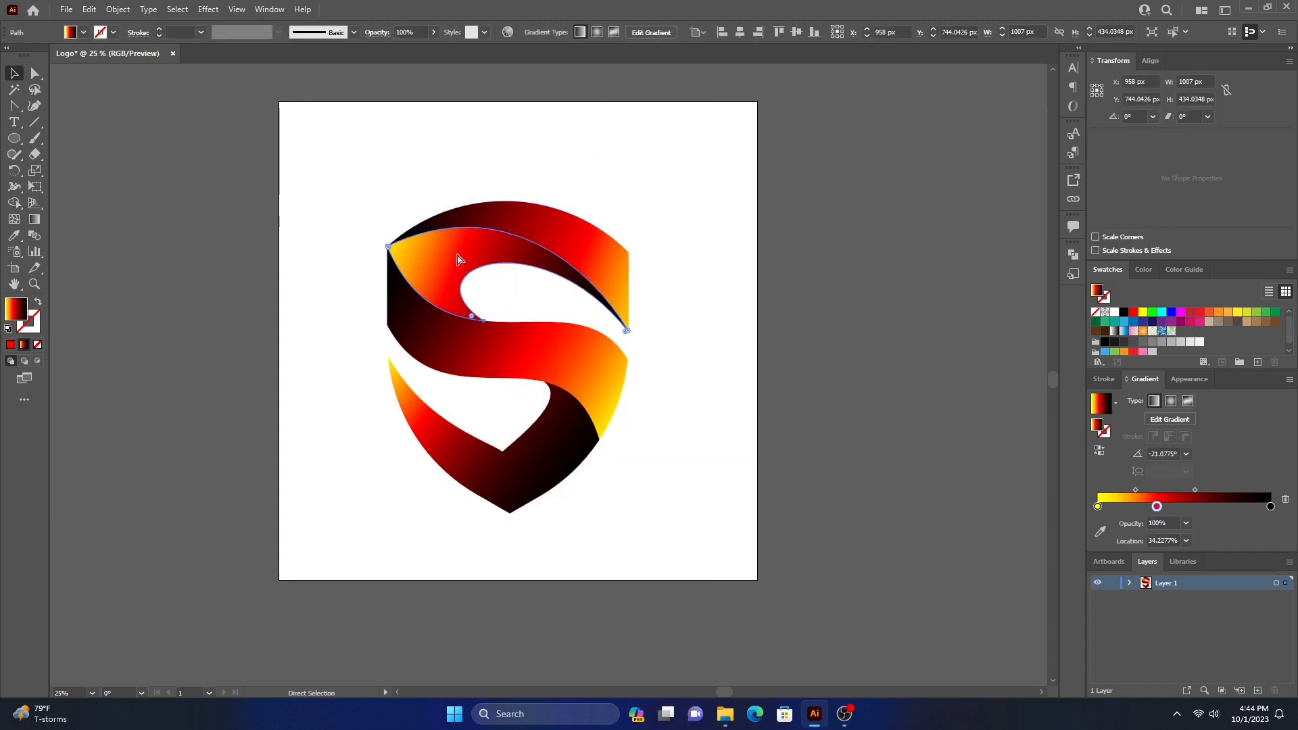
pyautogui.press('v')
pyautogui.click(89, 10)
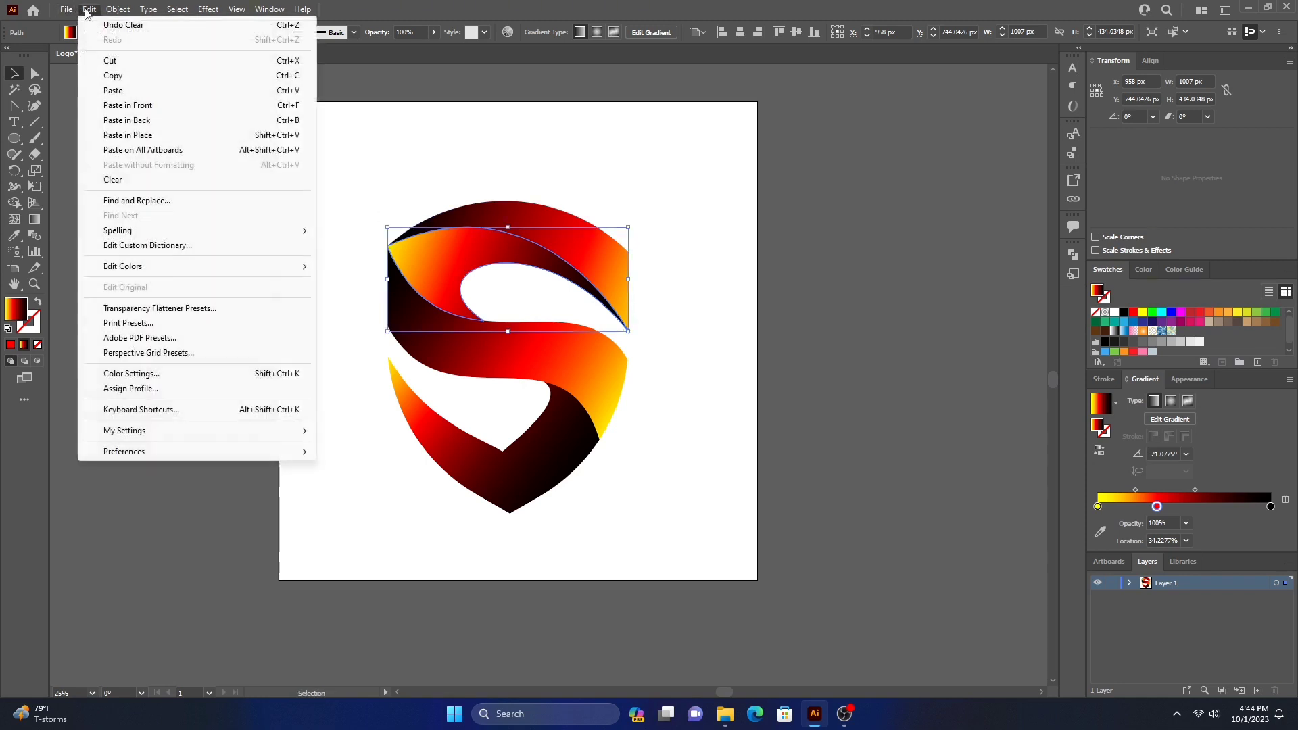
pyautogui.click(119, 77)
pyautogui.click(90, 10)
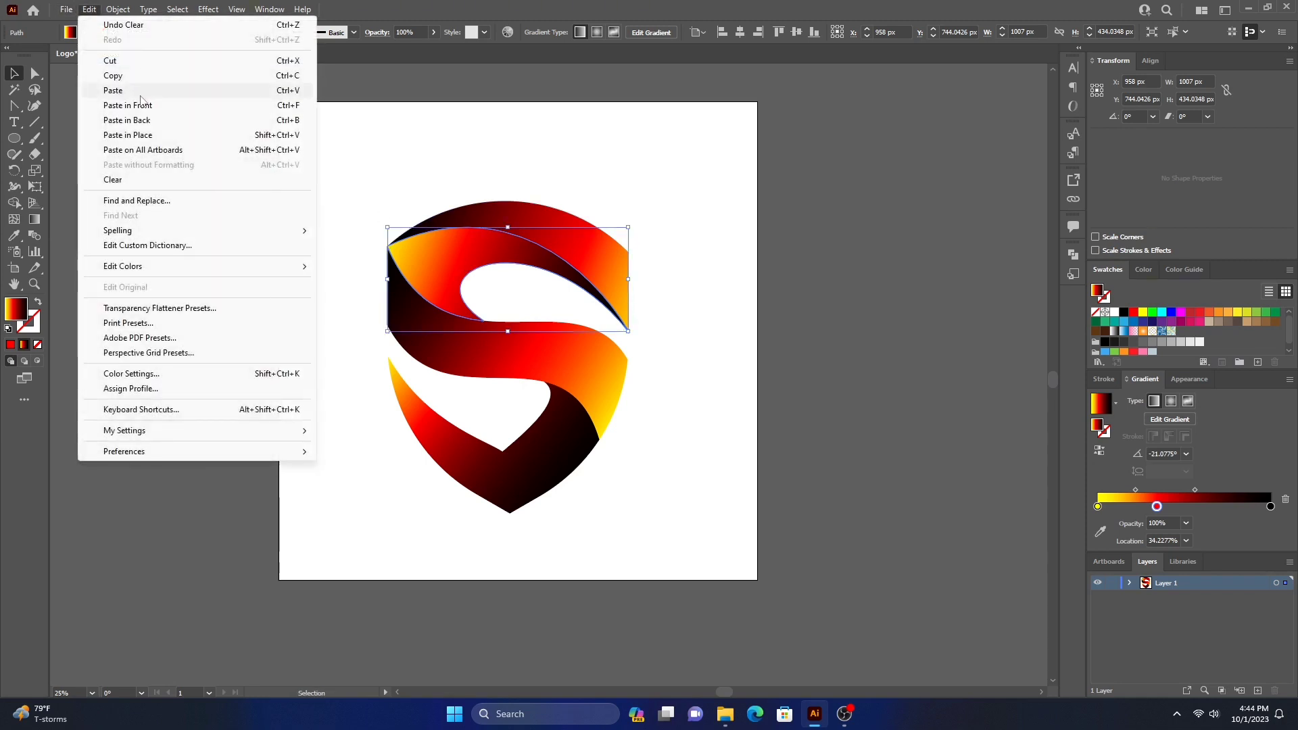
pyautogui.click(141, 92)
pyautogui.moveTo(470, 404); pyautogui.dragTo(380, 492)
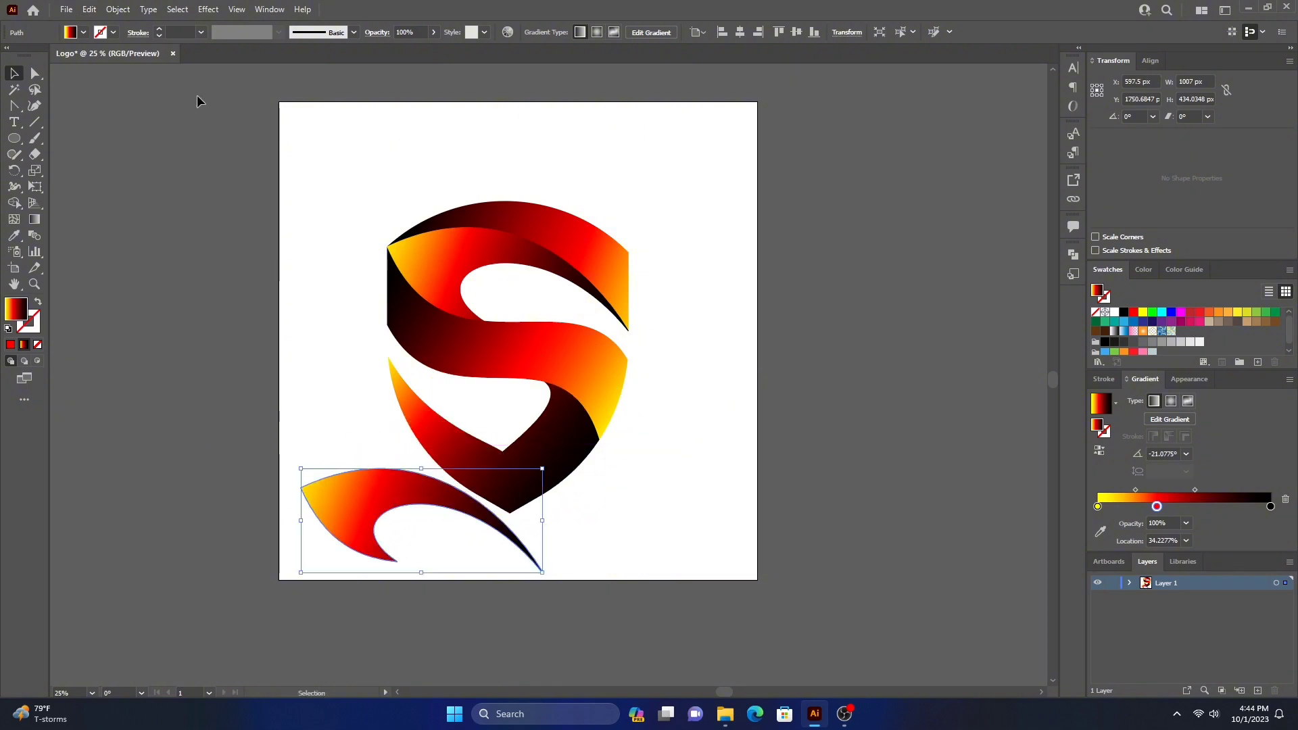
# Step: Paste a second copy over the first and enlarge it to 1113 px wide
pyautogui.click(87, 9)
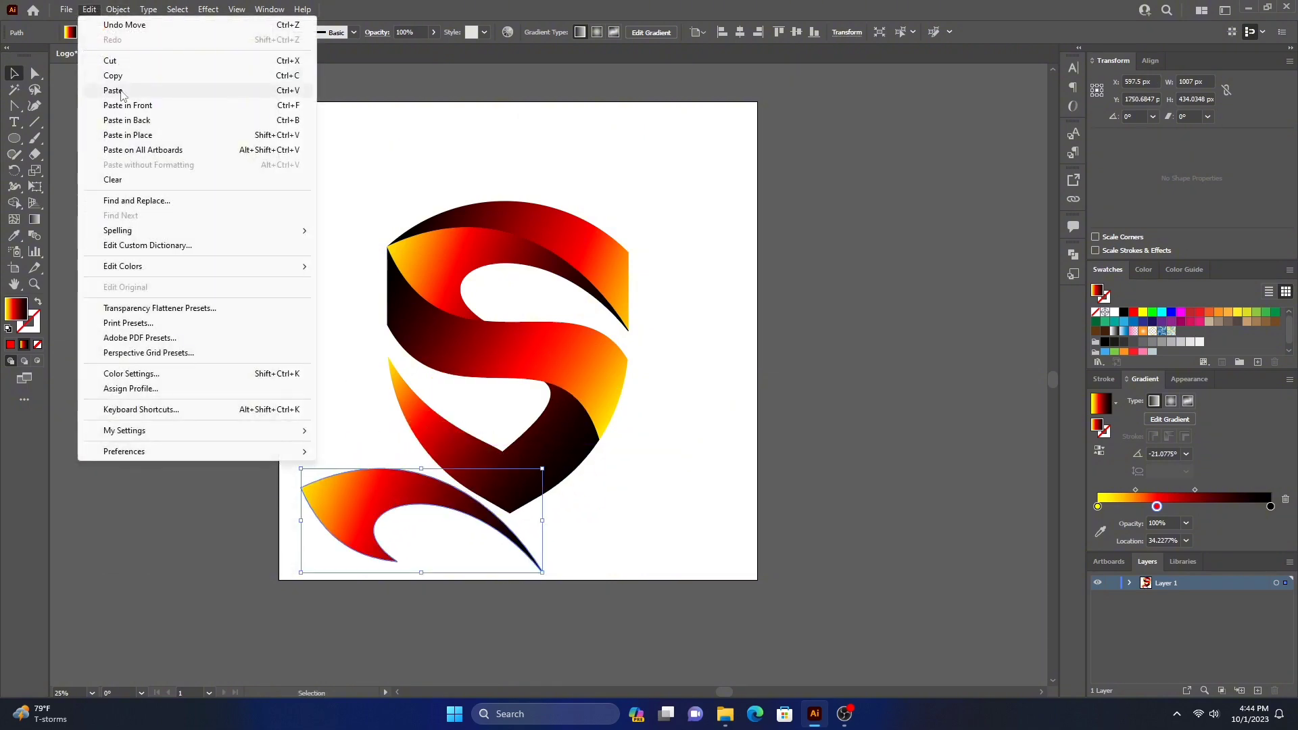
pyautogui.click(122, 95)
pyautogui.moveTo(465, 403); pyautogui.dragTo(363, 495)
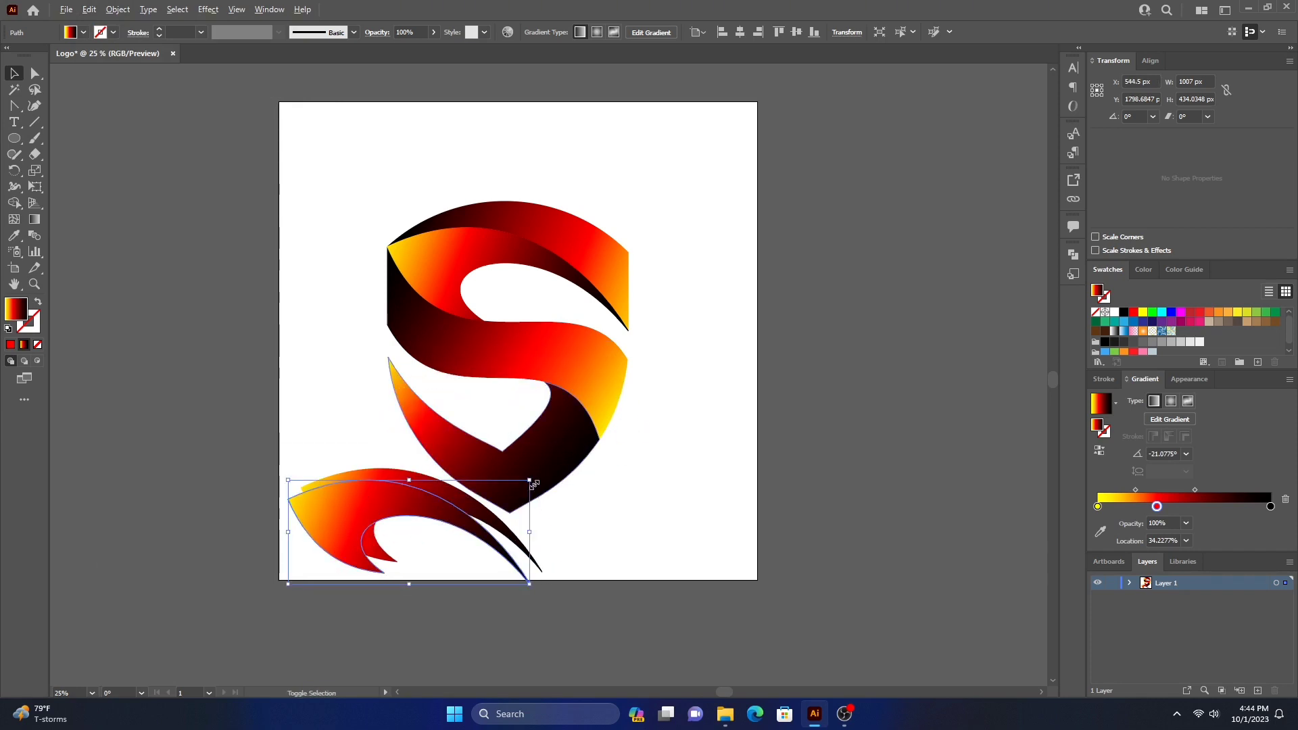
pyautogui.moveTo(530, 481); pyautogui.dragTo(542, 474)
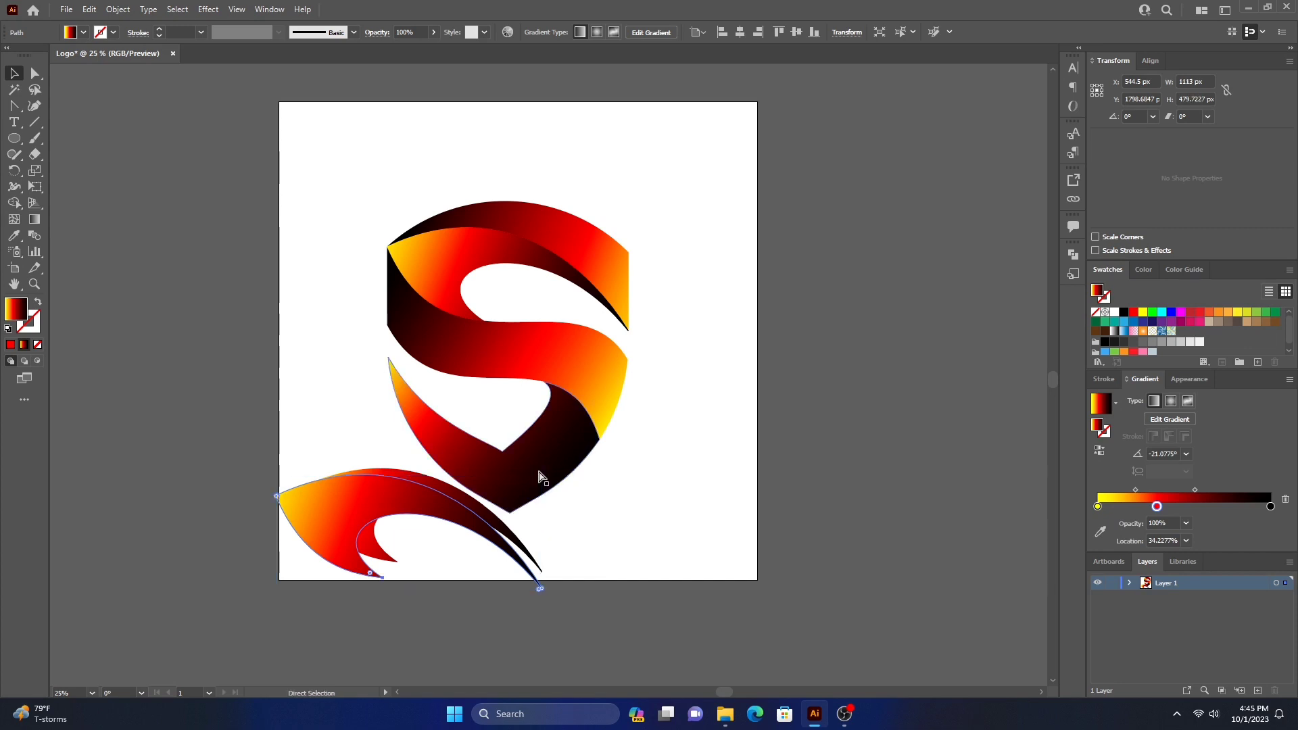
# Step: Shift the enlarged copy 30 px right and fine-tune its position with arrow-key nudges
pyautogui.hotkey('ctrl', '+')
pyautogui.hotkey('ctrl', '+')
pyautogui.hotkey('ctrl', '+')
pyautogui.press('v')
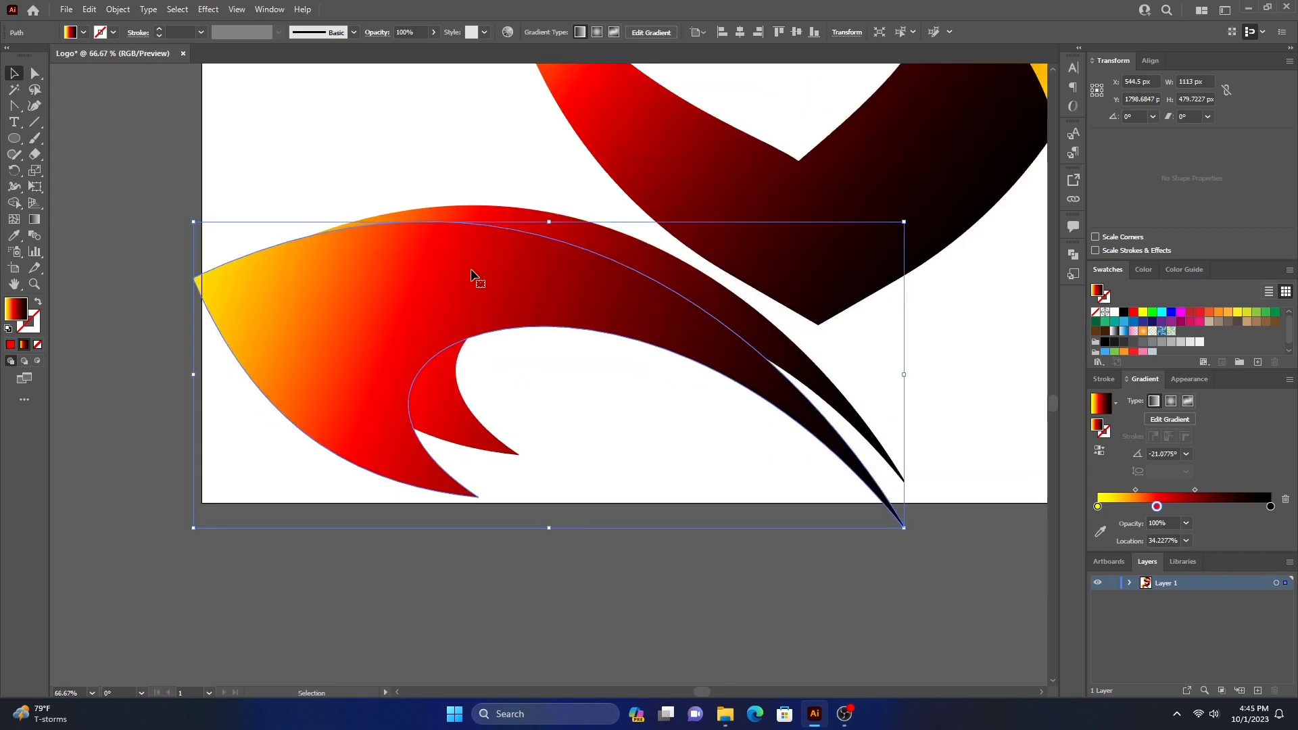
pyautogui.moveTo(530, 250); pyautogui.dragTo(550, 250)
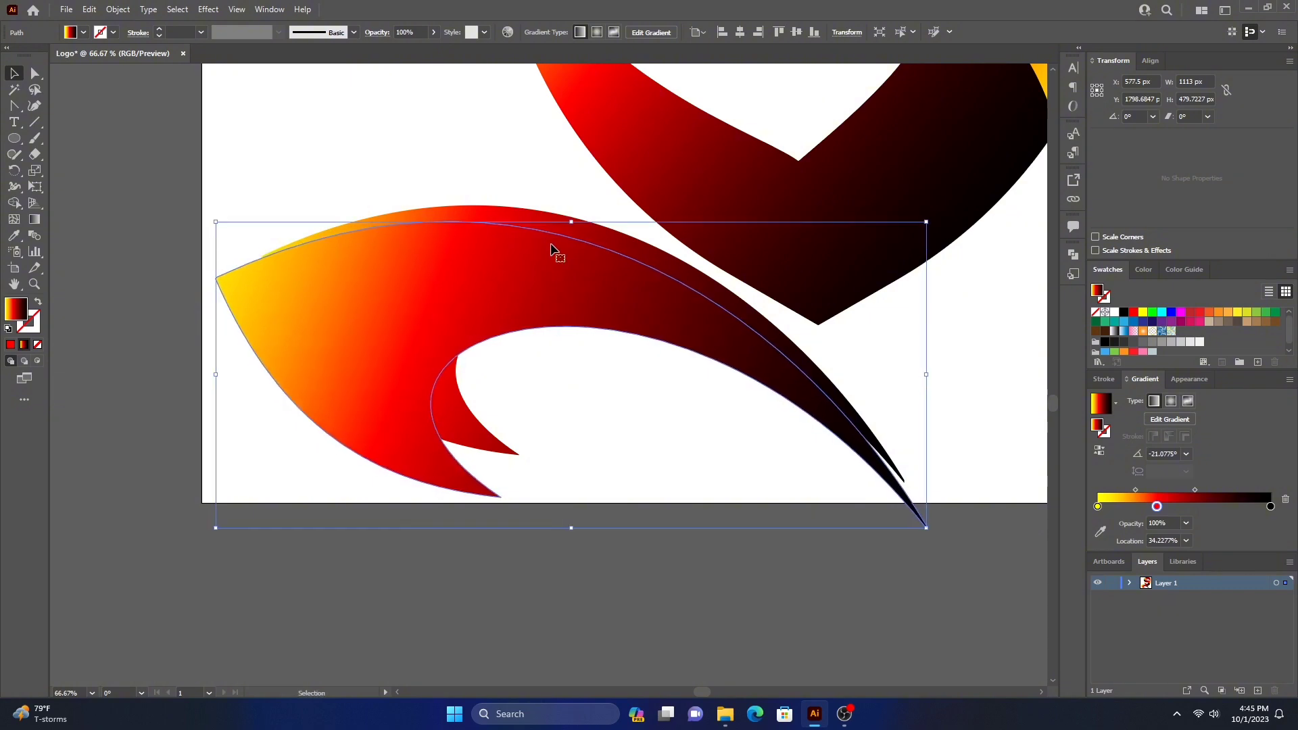
pyautogui.press('Right')
pyautogui.press('Right')
pyautogui.press('Right')
pyautogui.press('Right')
pyautogui.press('Right')
pyautogui.press('Right')
pyautogui.press('Right')
pyautogui.press('Right')
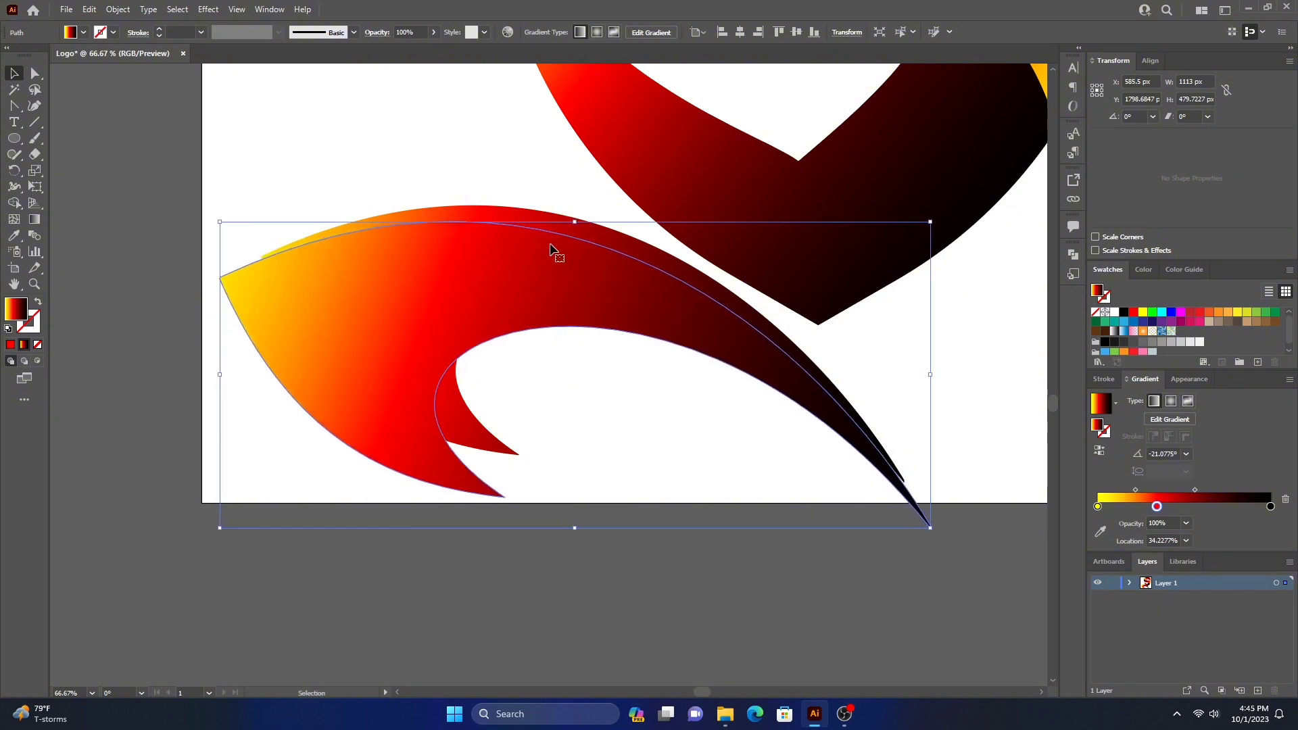
pyautogui.press('Right')
pyautogui.press('Up')
pyautogui.press('Up')
pyautogui.press('Up')
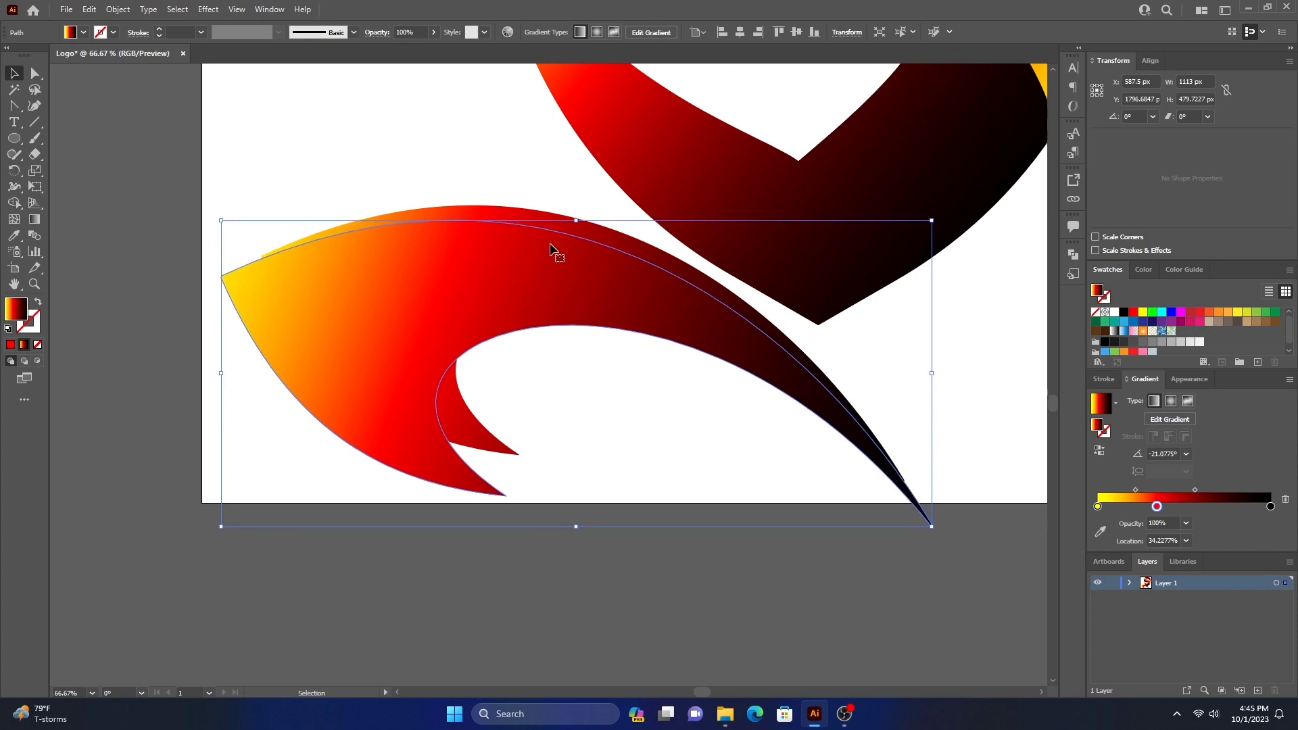
pyautogui.press('Left')
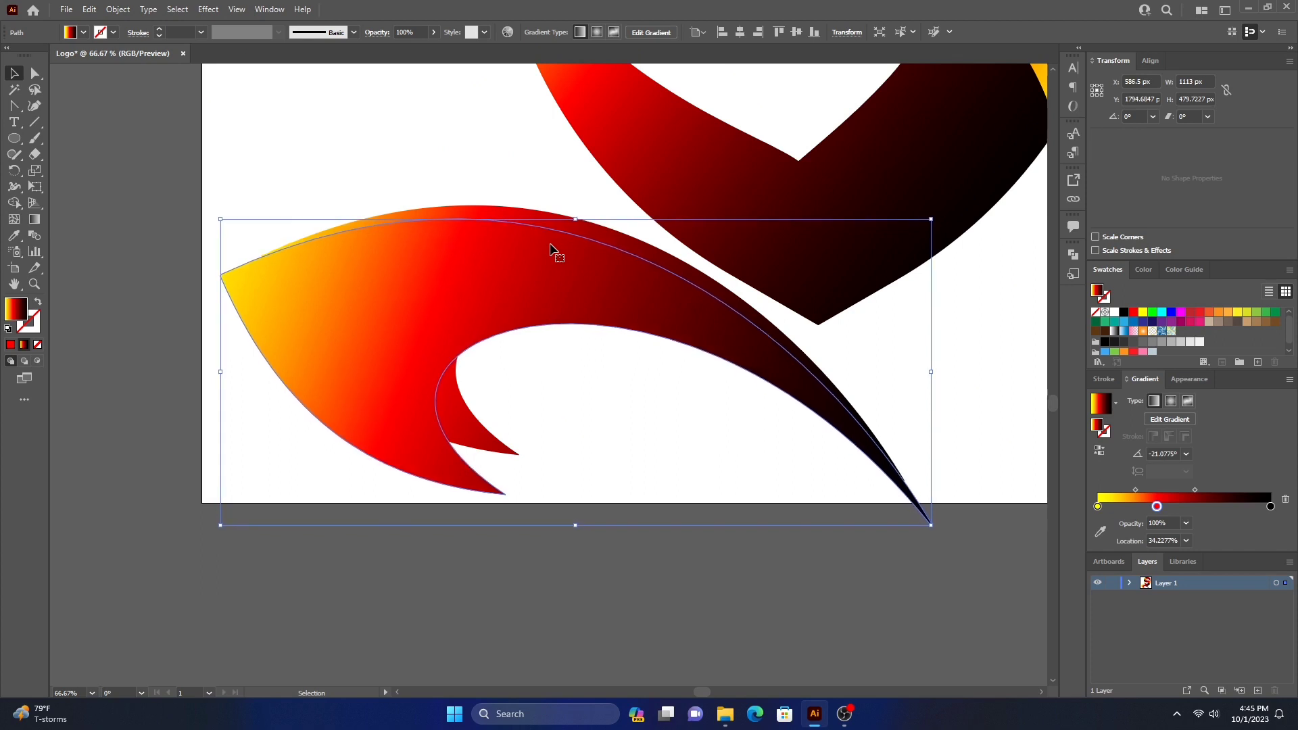
pyautogui.press('Left')
pyautogui.press('Down')
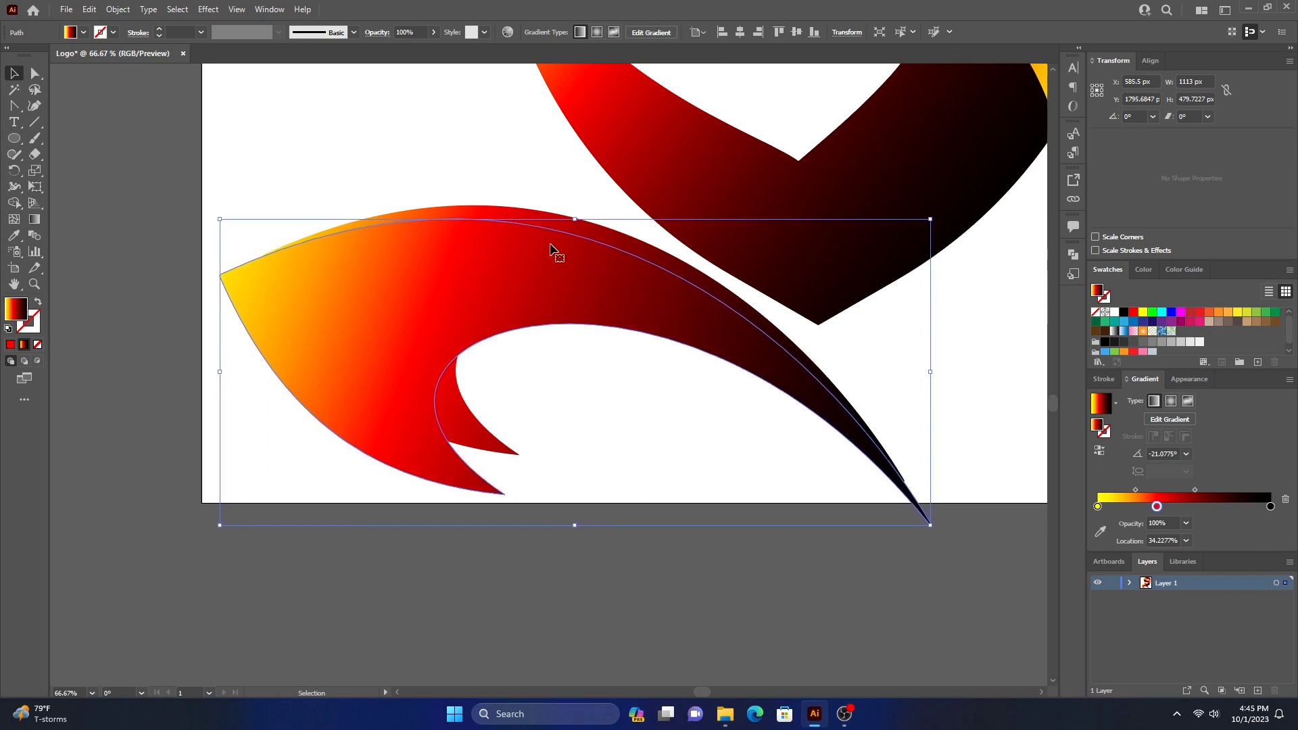
pyautogui.press('Up')
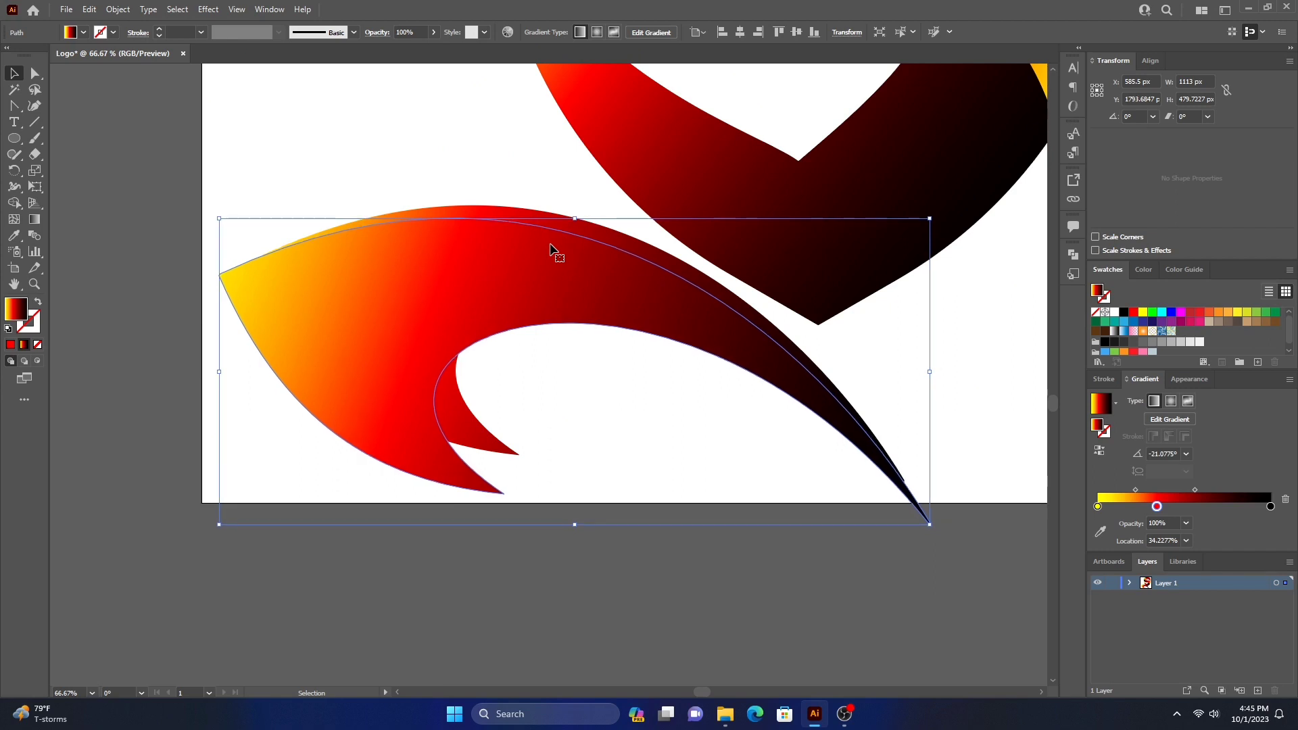
pyautogui.press('Right')
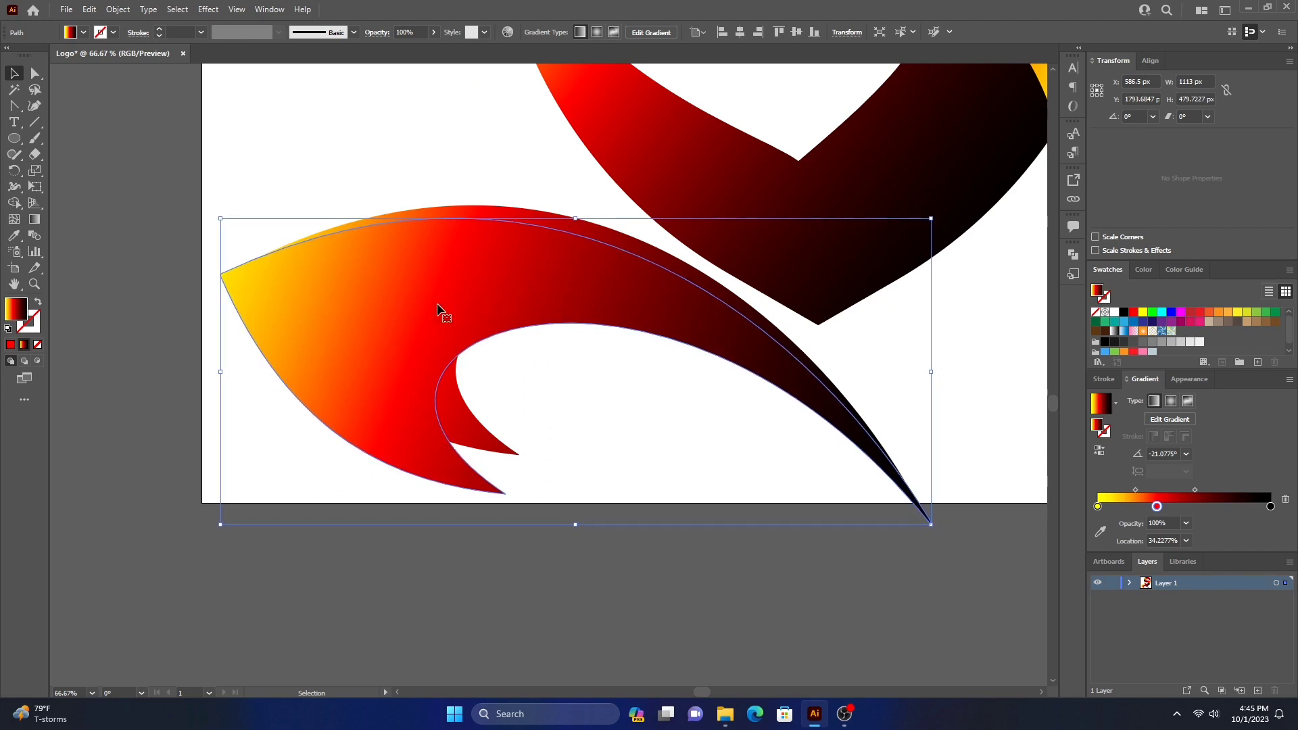
# Step: Split the overlapping swoosh copies with Shape Builder and pull the thin top sliver away
pyautogui.hotkey('ctrl', 'f')
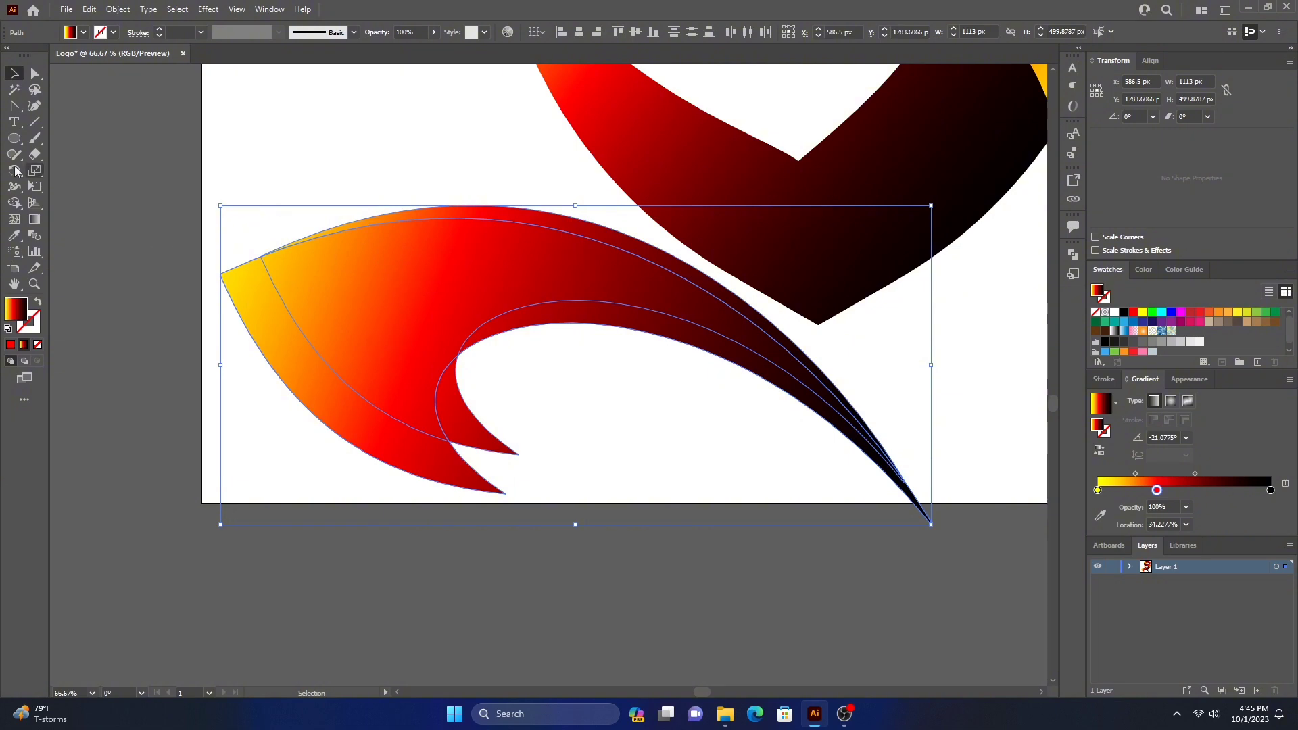
pyautogui.click(14, 203)
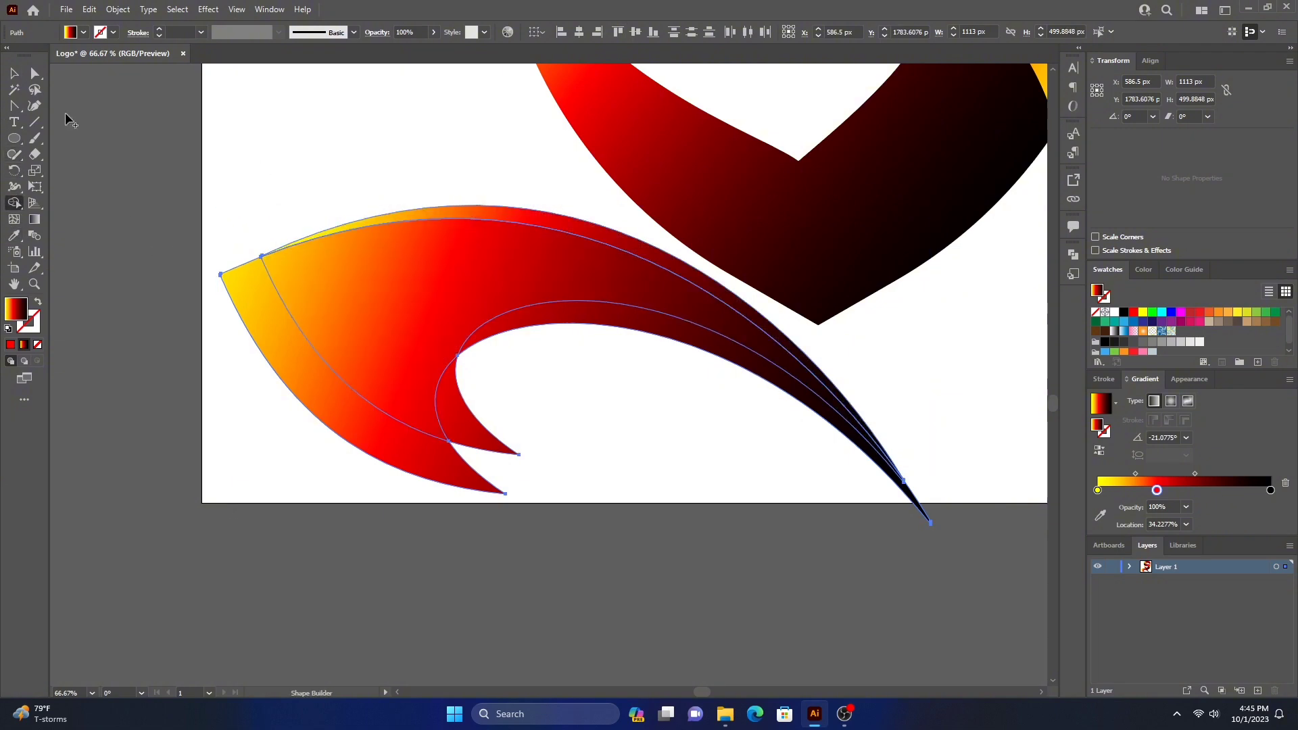
pyautogui.click(14, 74)
pyautogui.click(359, 161)
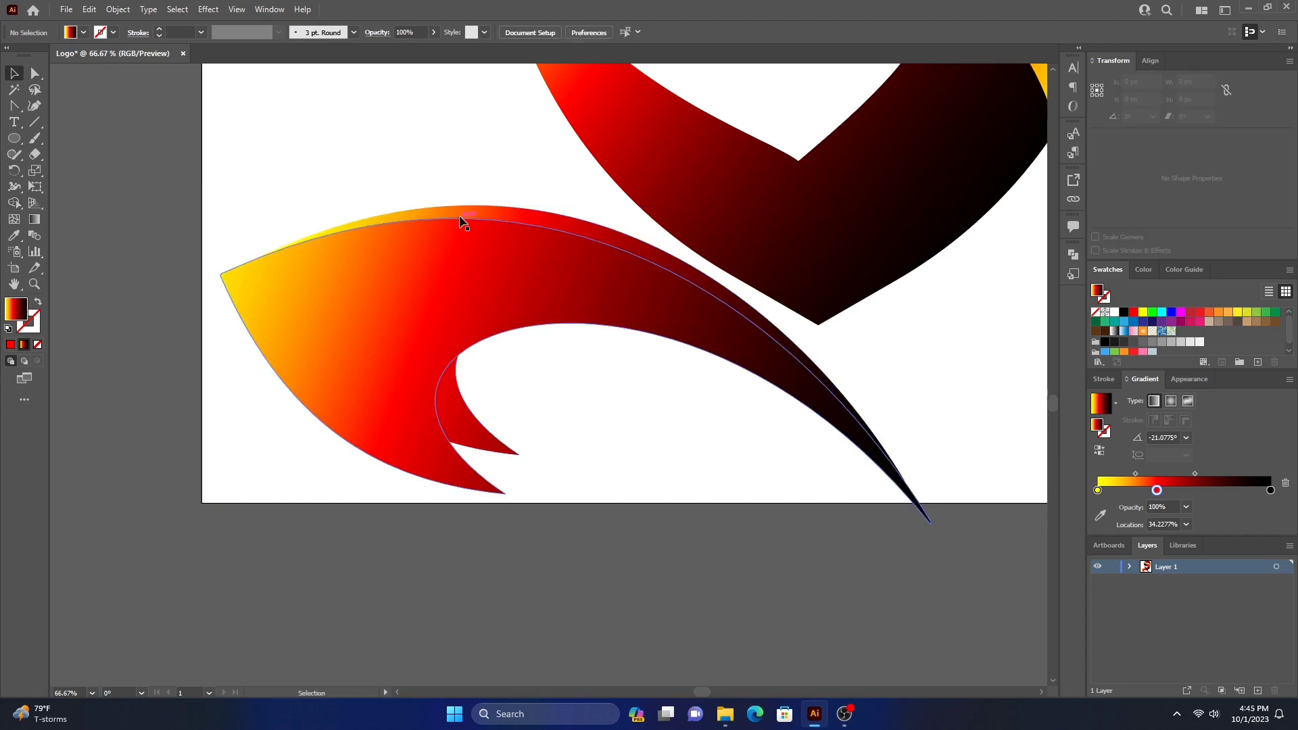
pyautogui.moveTo(476, 215); pyautogui.dragTo(464, 139)
# Step: Delete the leftover swoosh pieces and move the sliver up toward the S's top
pyautogui.click(234, 441)
pyautogui.moveTo(220, 430); pyautogui.dragTo(413, 288)
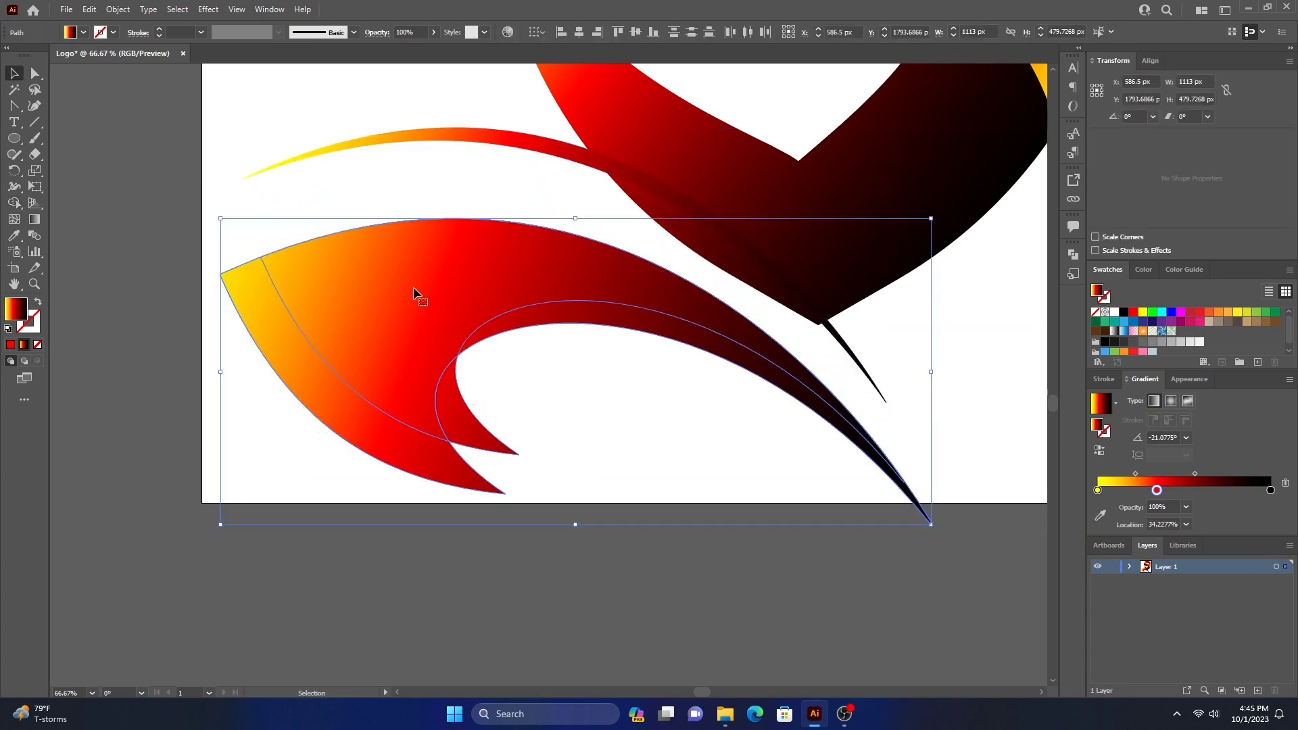
pyautogui.press('Delete')
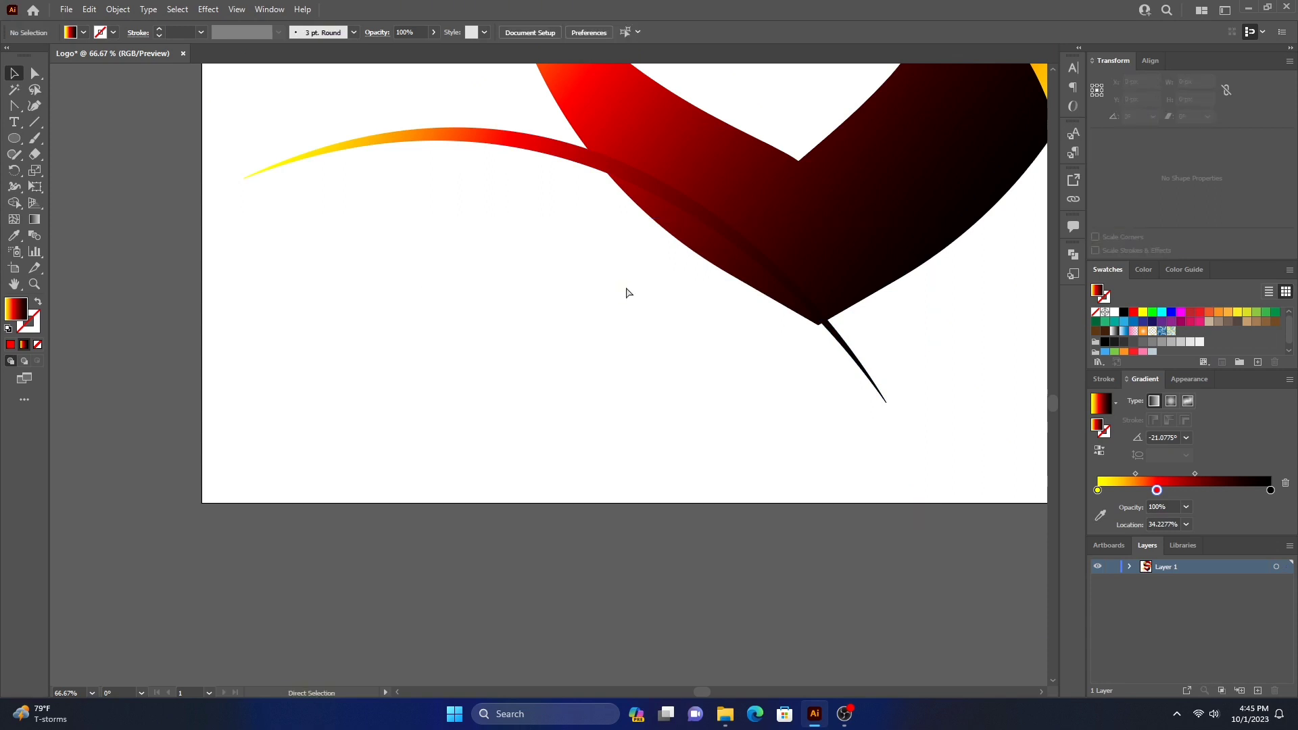
pyautogui.hotkey('ctrl', '-')
pyautogui.hotkey('ctrl', '-')
pyautogui.hotkey('ctrl', '-')
pyautogui.hotkey('ctrl', '-')
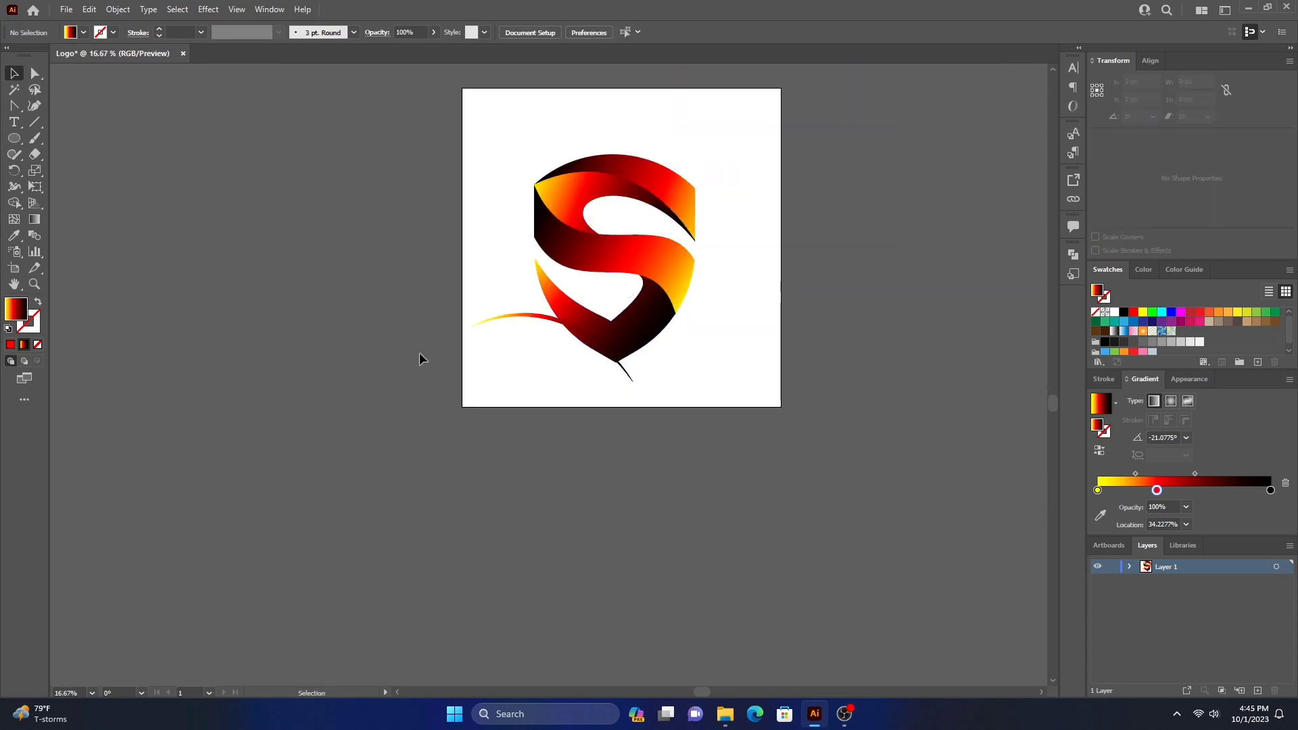
pyautogui.moveTo(551, 277); pyautogui.dragTo(595, 180)
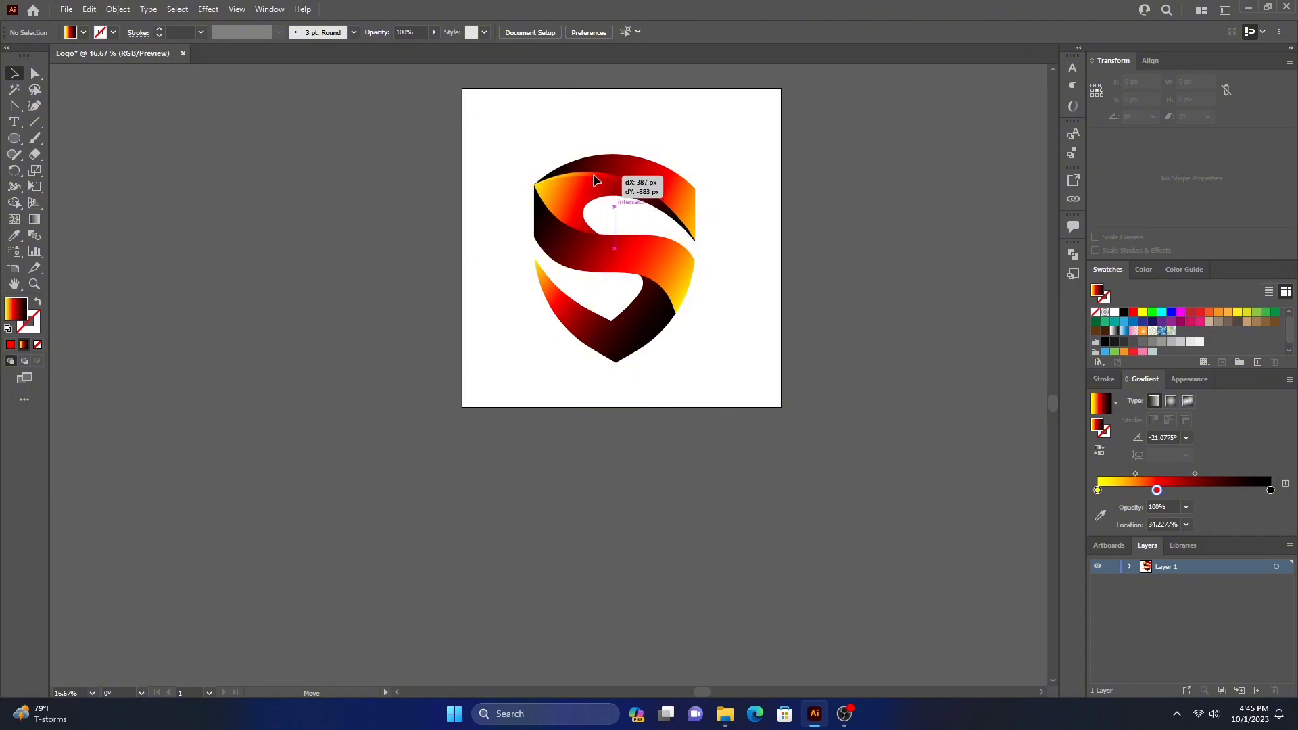
# Step: Zoom in and drag the thin sliver so it snaps onto the top edge of the S's upper band
pyautogui.moveTo(594, 176); pyautogui.dragTo(594, 175)
pyautogui.hotkey('ctrl', '+')
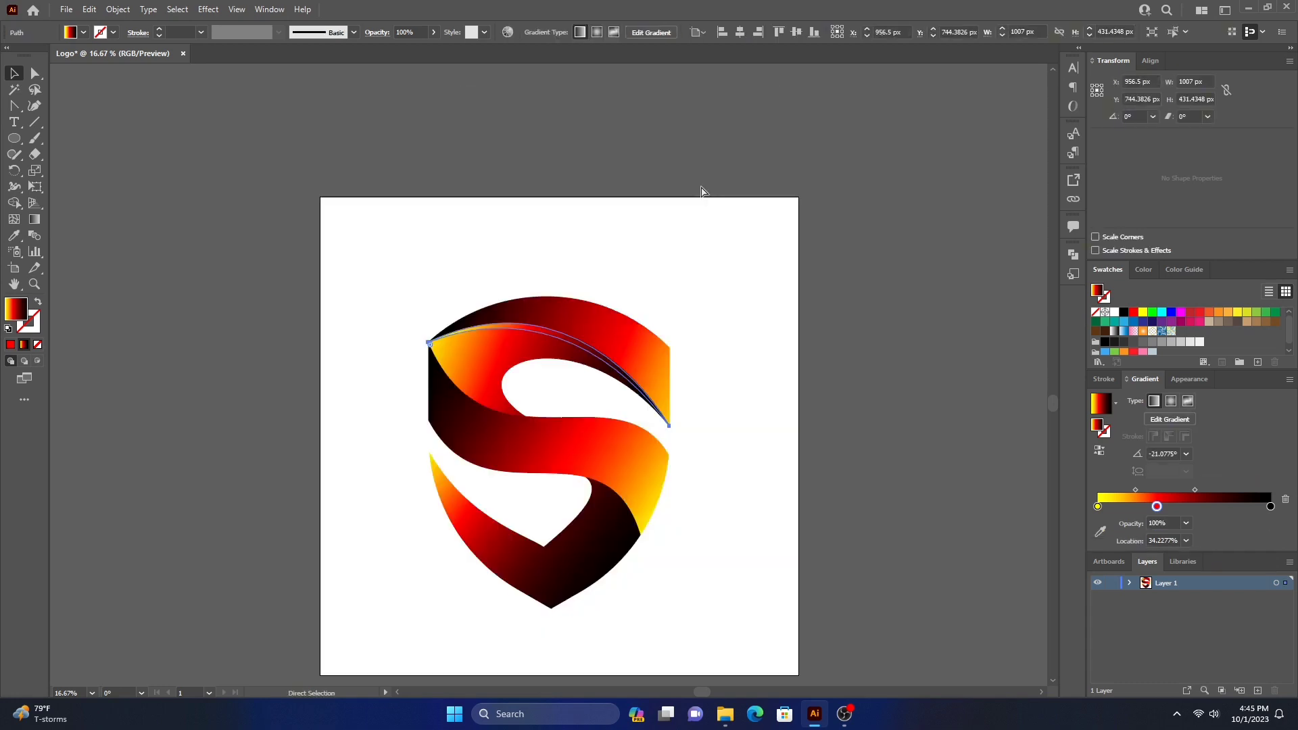
pyautogui.hotkey('ctrl', '+')
pyautogui.hotkey('ctrl', '+')
pyautogui.hotkey('ctrl', '+')
pyautogui.press('v')
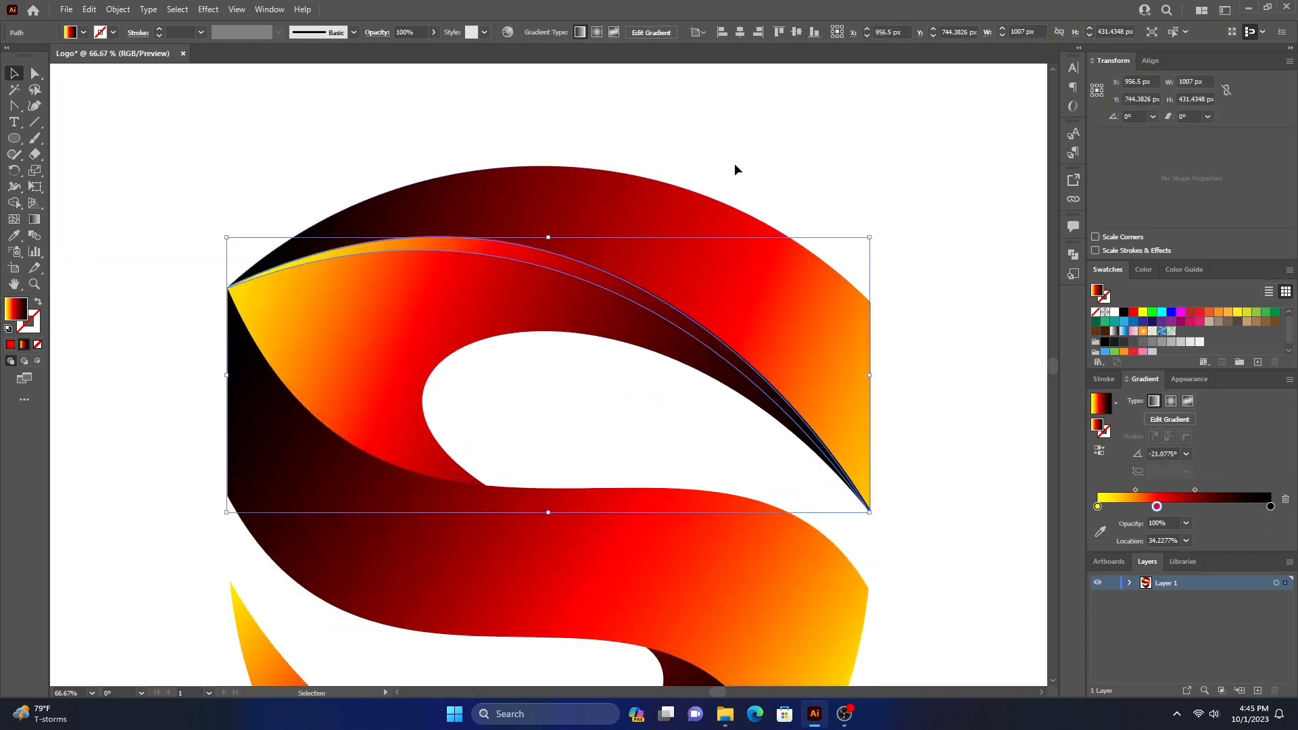
pyautogui.click(766, 156)
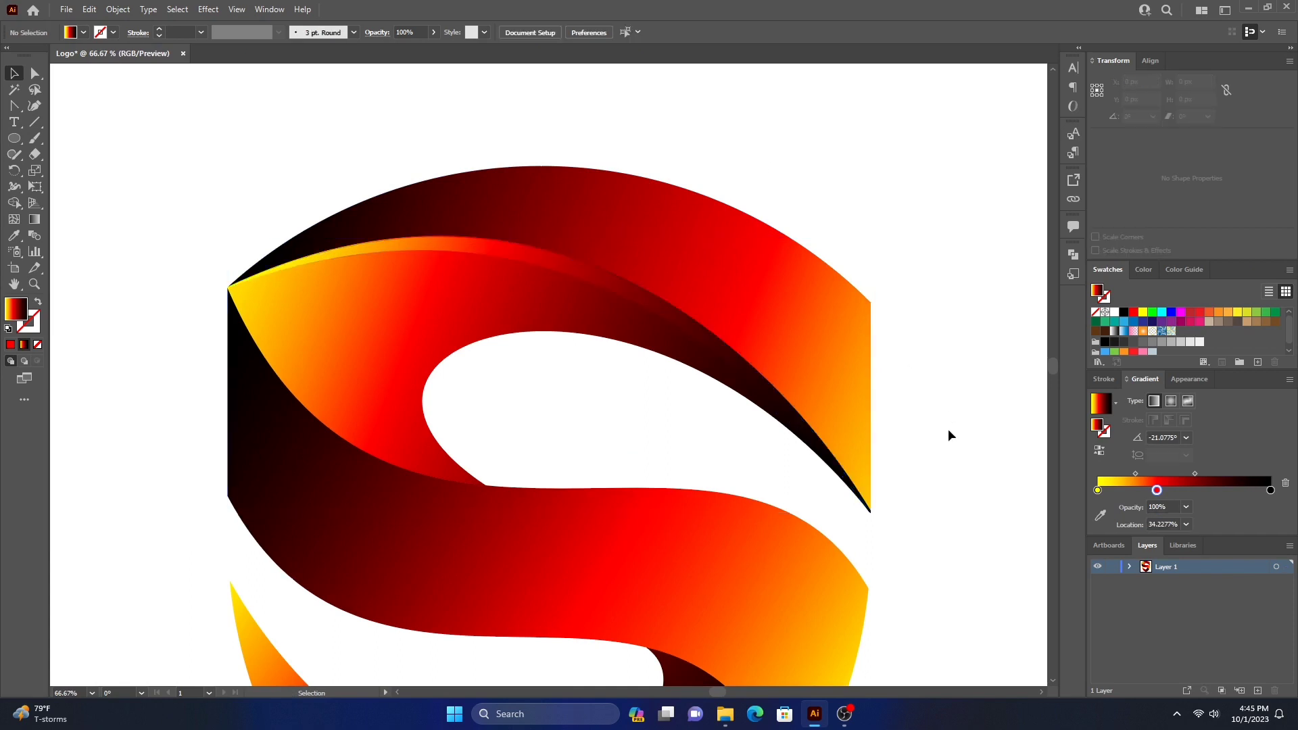
pyautogui.click(486, 253)
pyautogui.moveTo(486, 249); pyautogui.dragTo(491, 244)
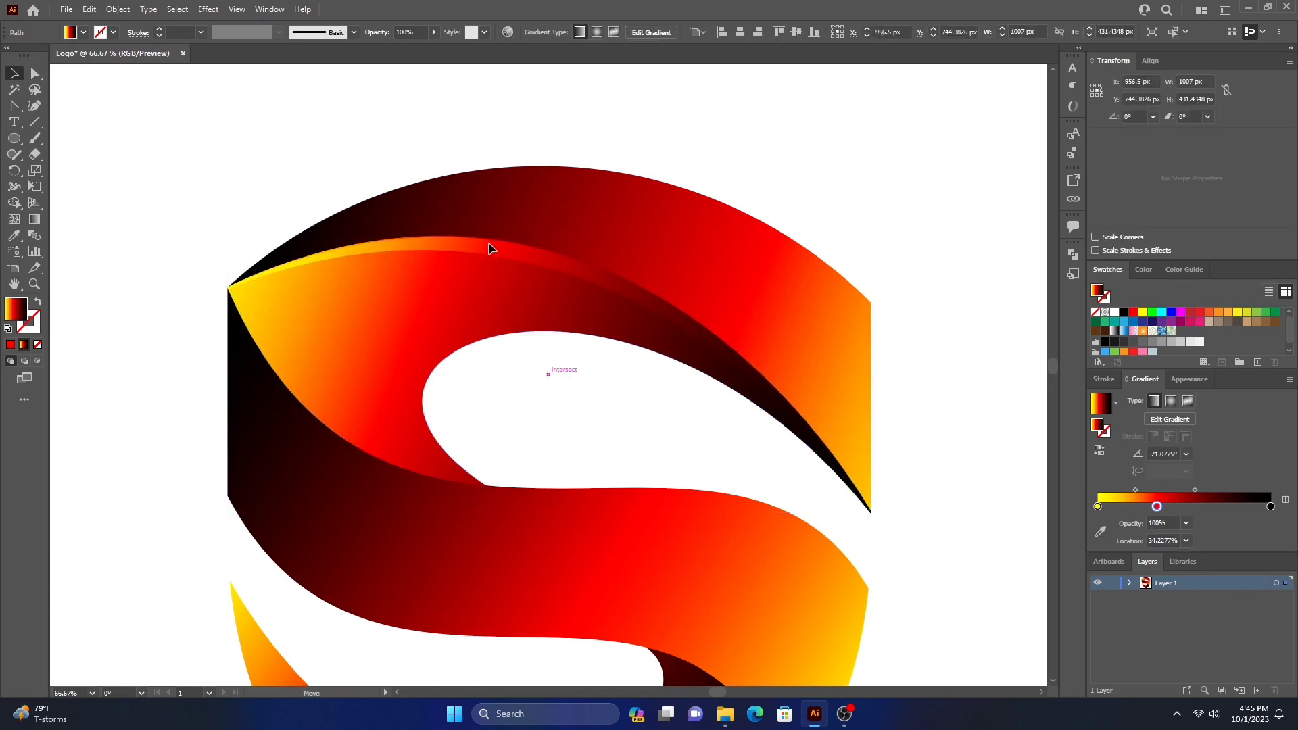
pyautogui.moveTo(491, 245); pyautogui.dragTo(492, 247)
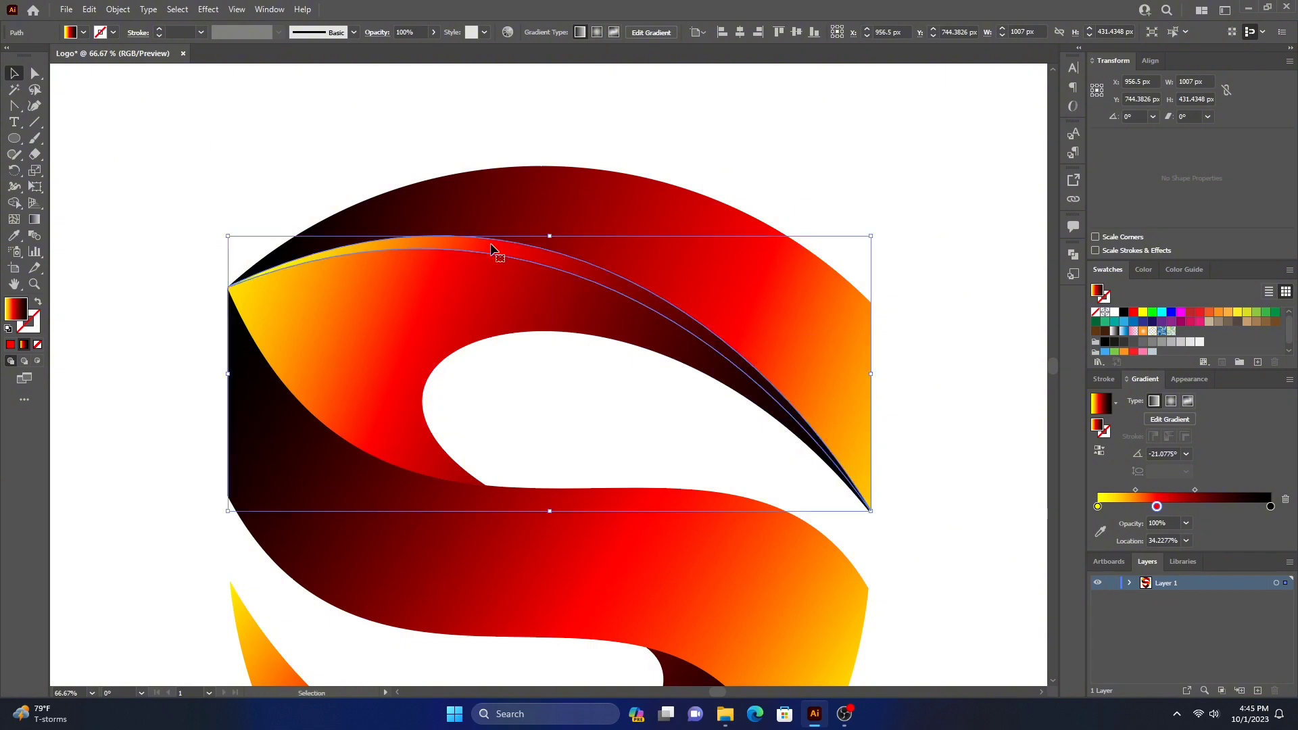
pyautogui.click(867, 186)
pyautogui.click(580, 278)
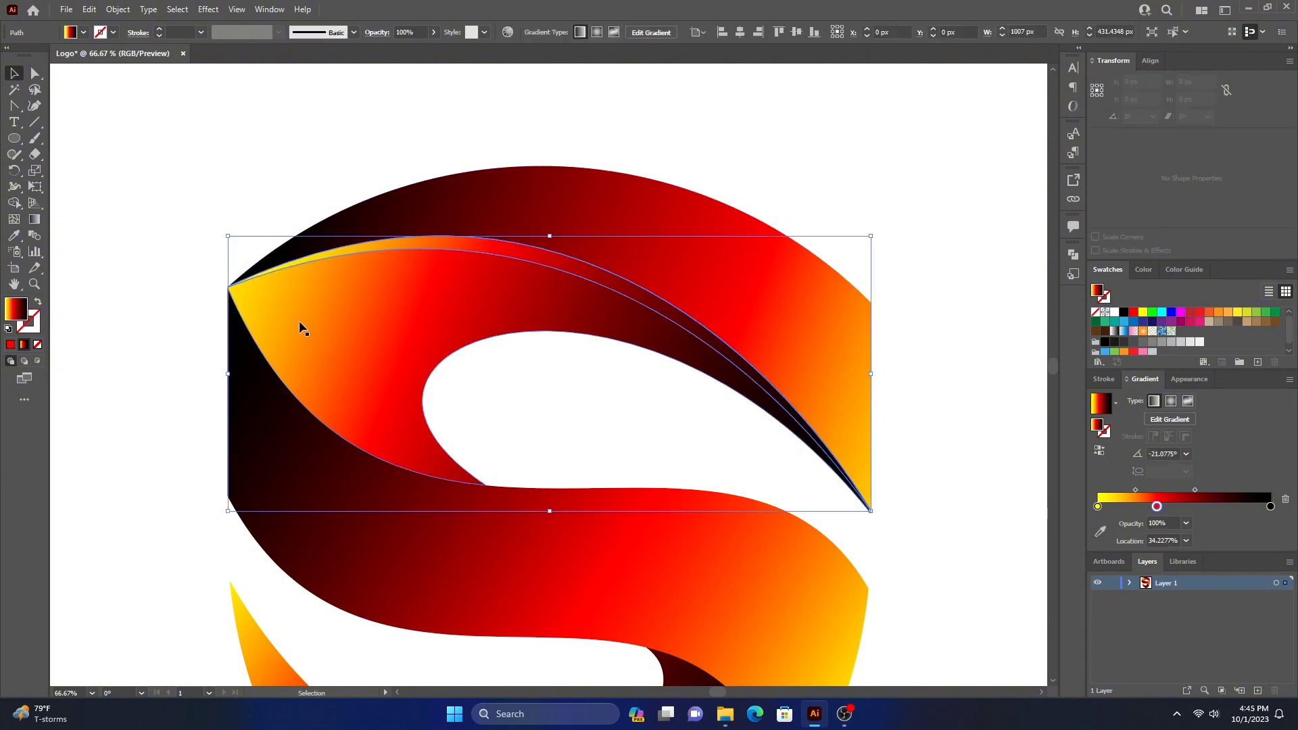
# Step: Redraw the sliver's gradient at about 161°, orange at the right tip, red stop near 42%
pyautogui.click(35, 219)
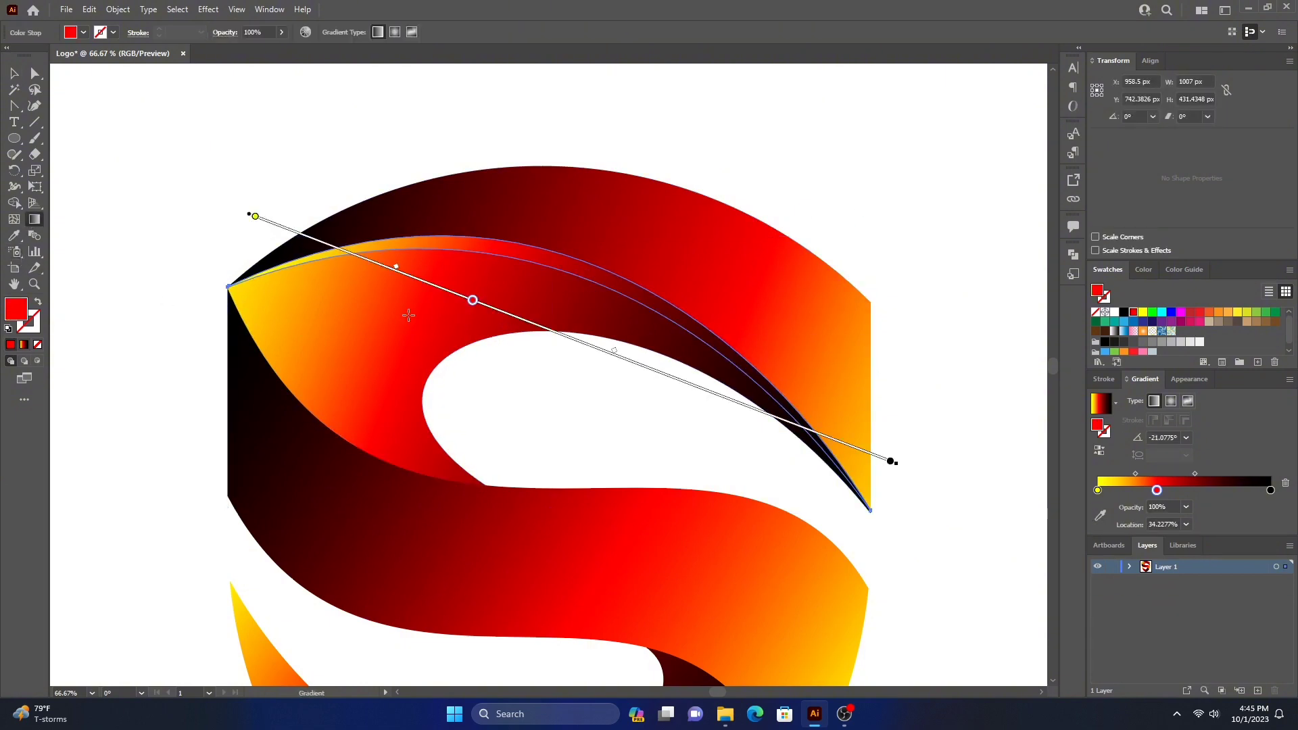
pyautogui.moveTo(226, 268)
pyautogui.mouseDown()
pyautogui.moveTo(870, 483)
pyautogui.moveTo(211, 255)
pyautogui.mouseUp()
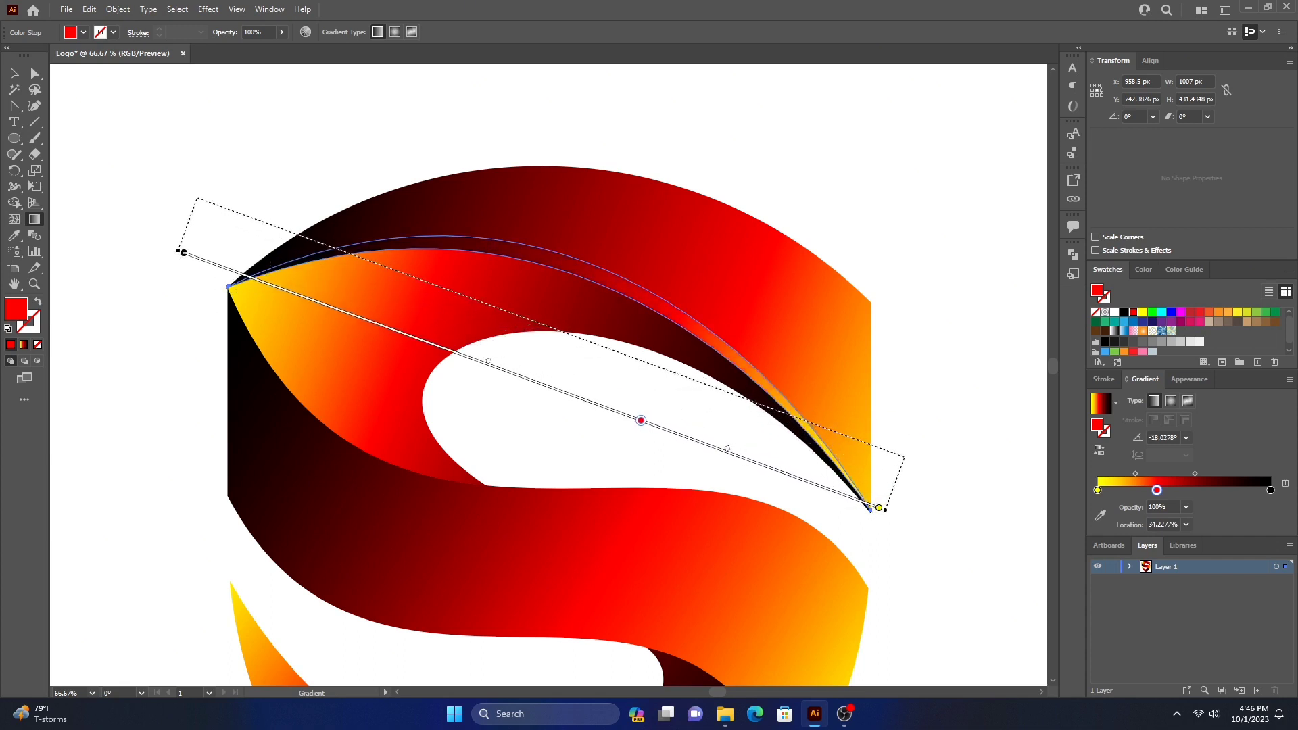
pyautogui.moveTo(212, 256); pyautogui.dragTo(212, 278)
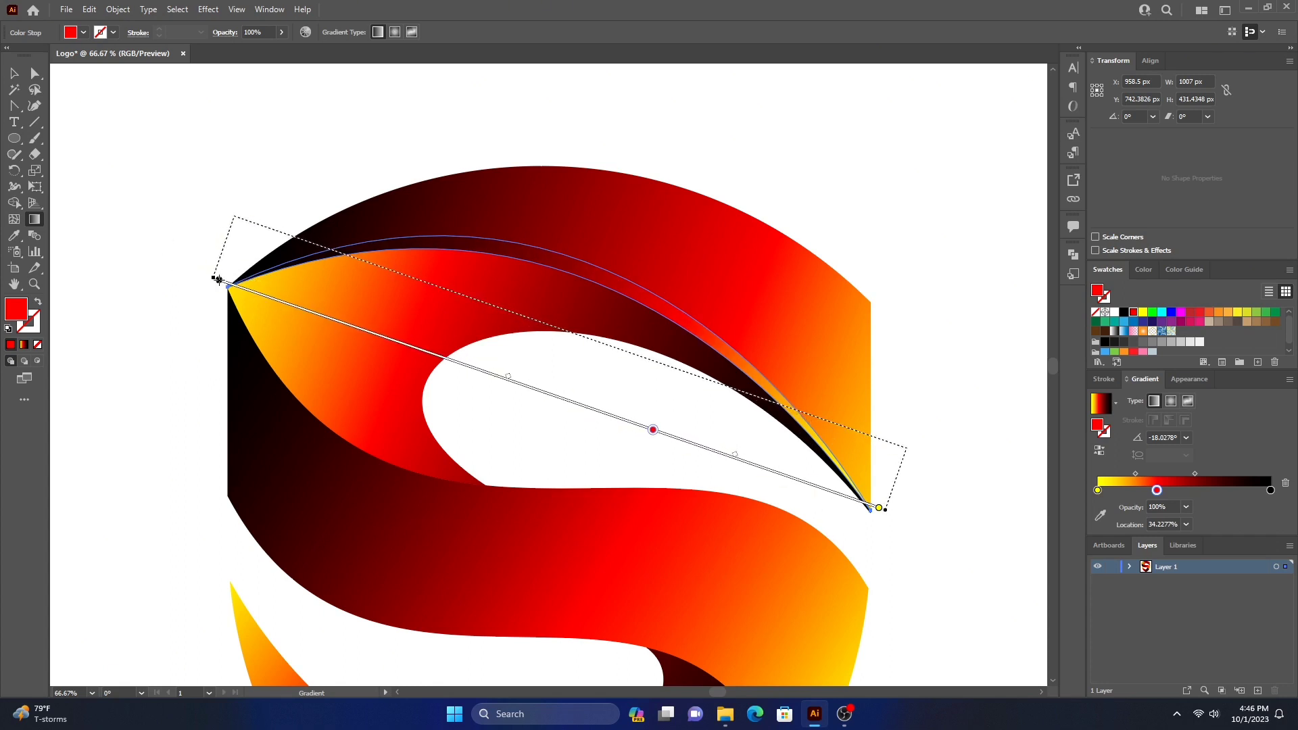
pyautogui.moveTo(901, 446); pyautogui.dragTo(240, 218)
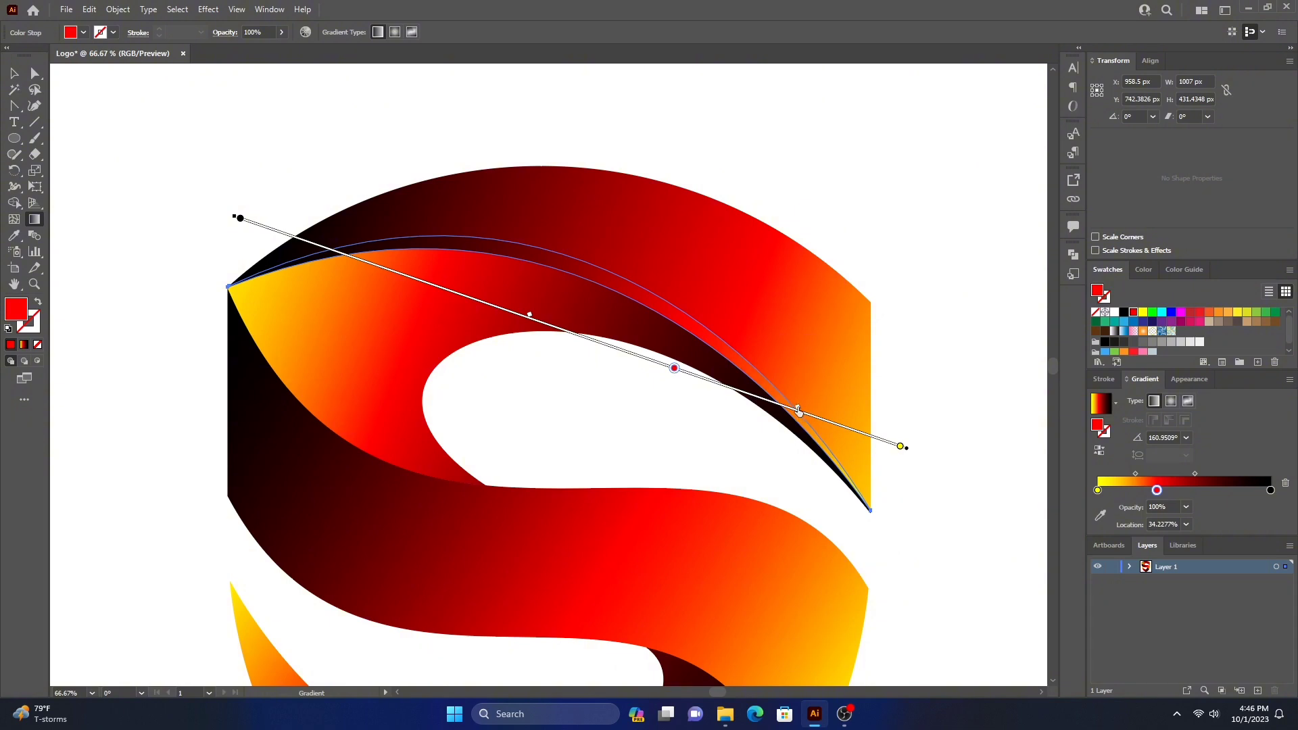
pyautogui.moveTo(674, 368)
pyautogui.mouseDown()
pyautogui.moveTo(748, 394)
pyautogui.moveTo(623, 351)
pyautogui.moveTo(720, 382)
pyautogui.mouseUp()
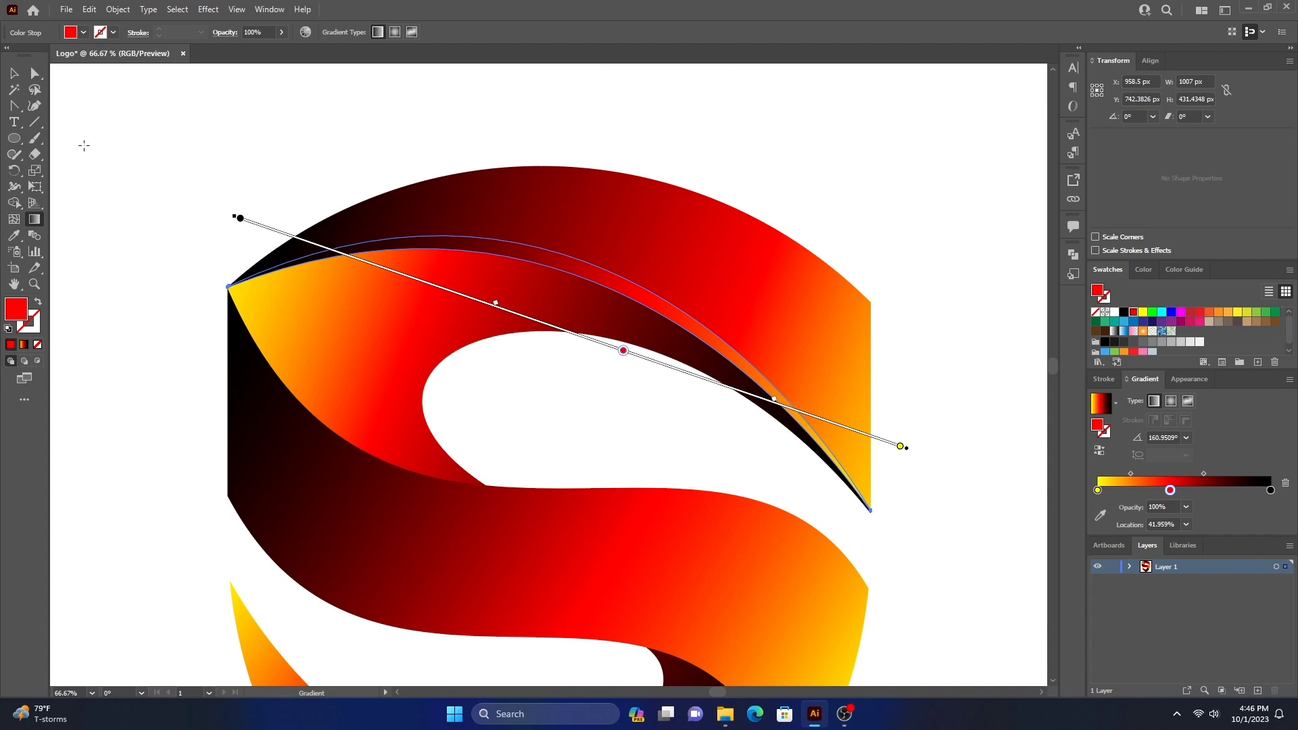
pyautogui.click(13, 73)
pyautogui.click(137, 118)
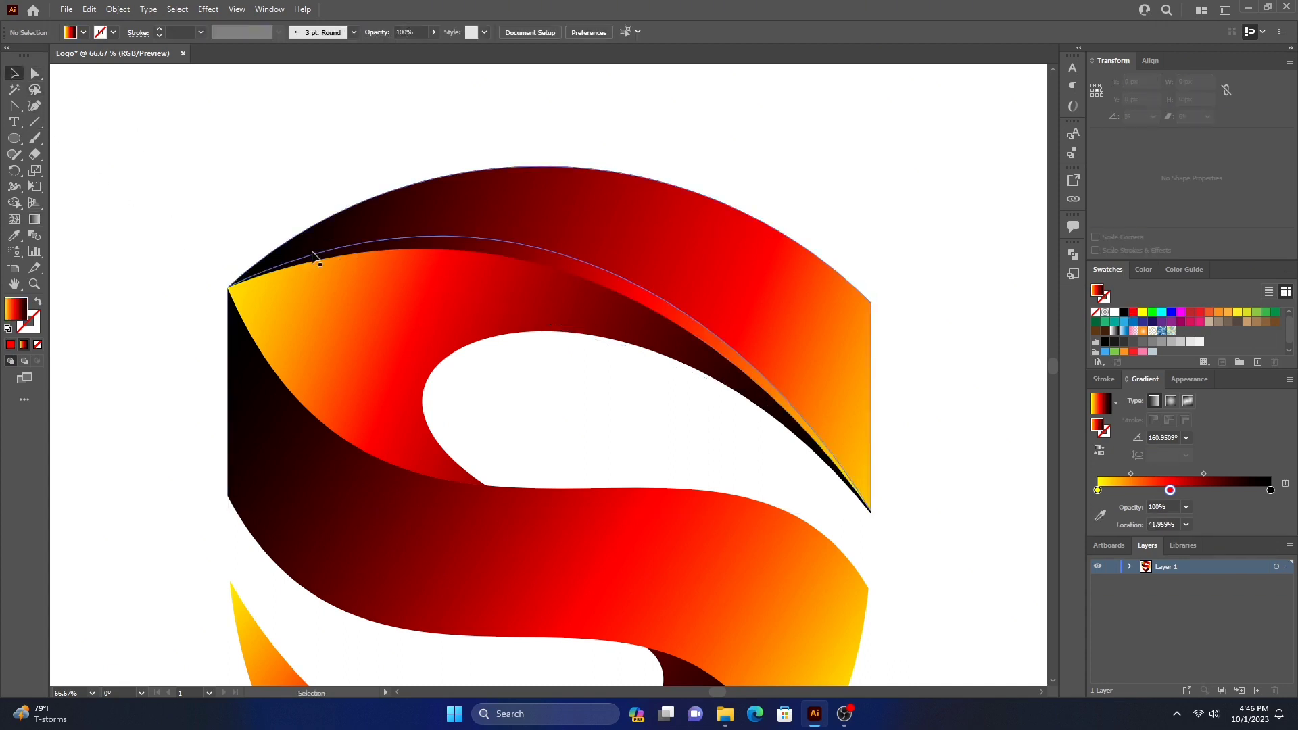
# Step: Nudge the sliver 1 px up and zoom in to inspect the S's upper-left edge
pyautogui.click(356, 254)
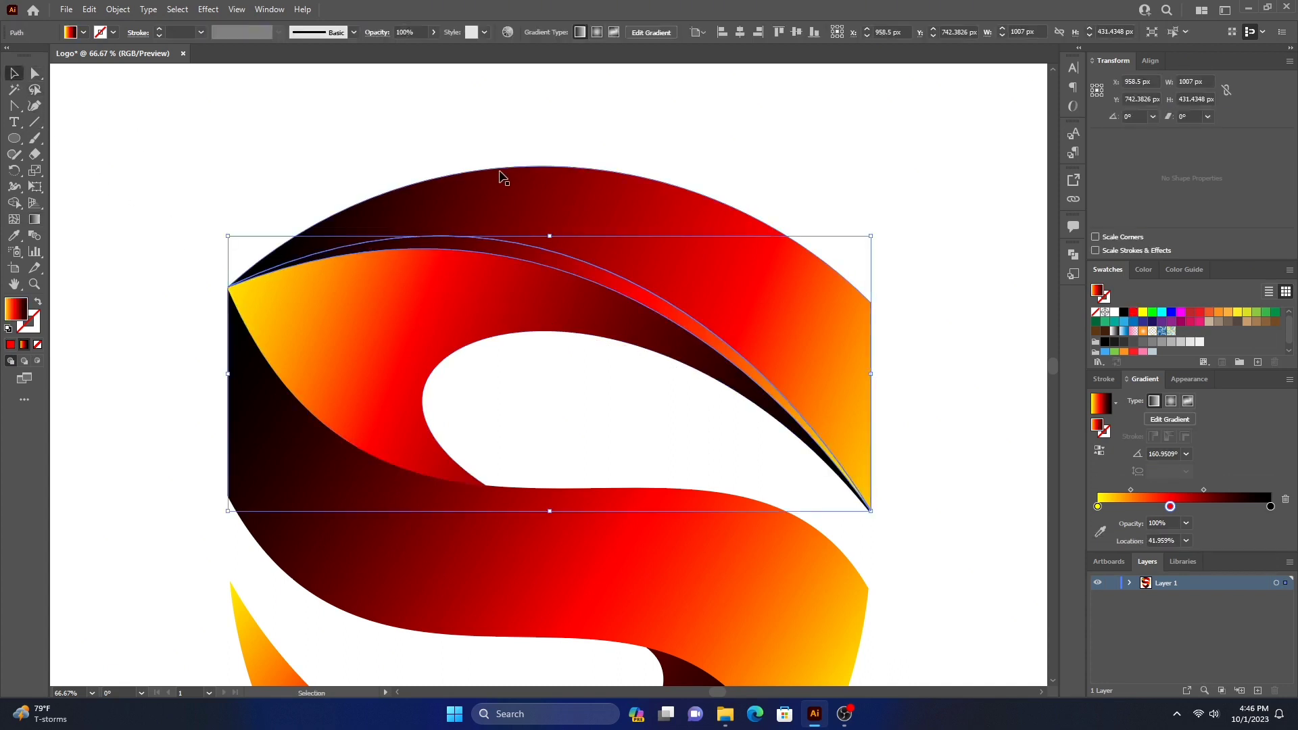
pyautogui.press('Up')
pyautogui.click(111, 221)
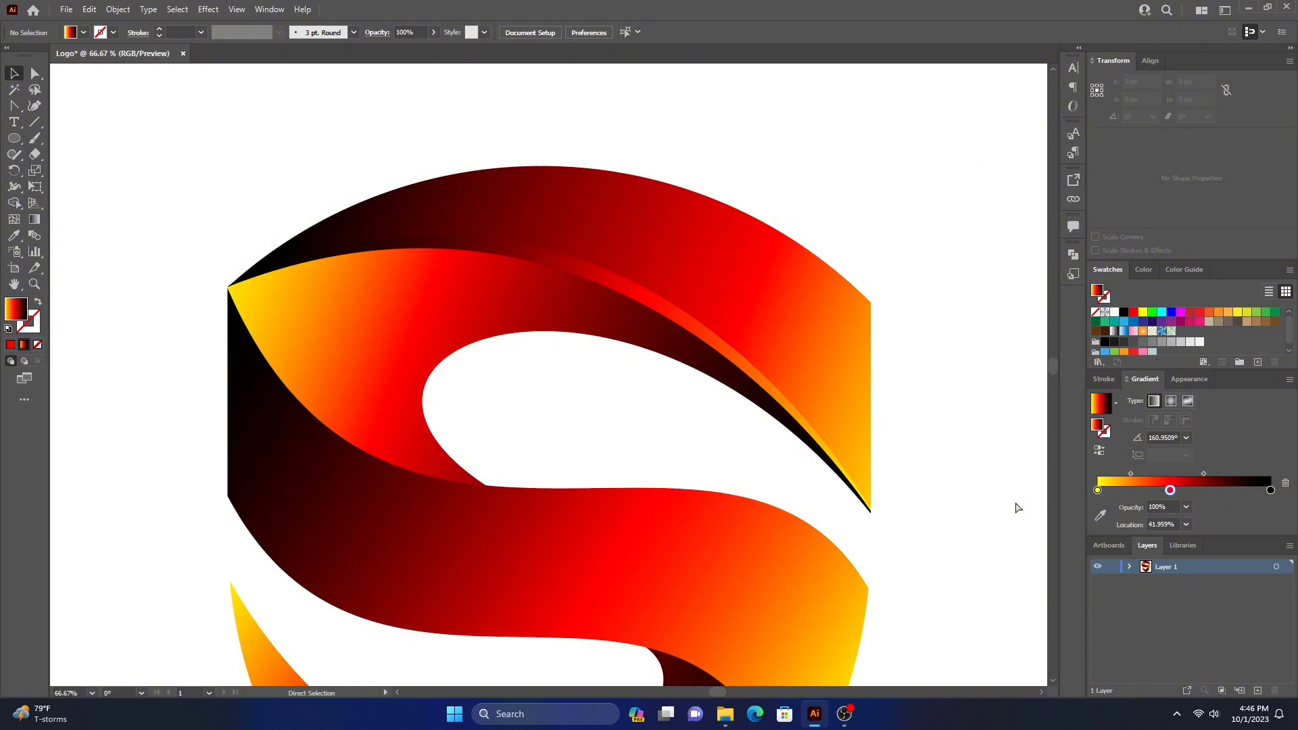
pyautogui.hotkey('ctrl', '-')
pyautogui.hotkey('ctrl', '-')
pyautogui.hotkey('ctrl', '-')
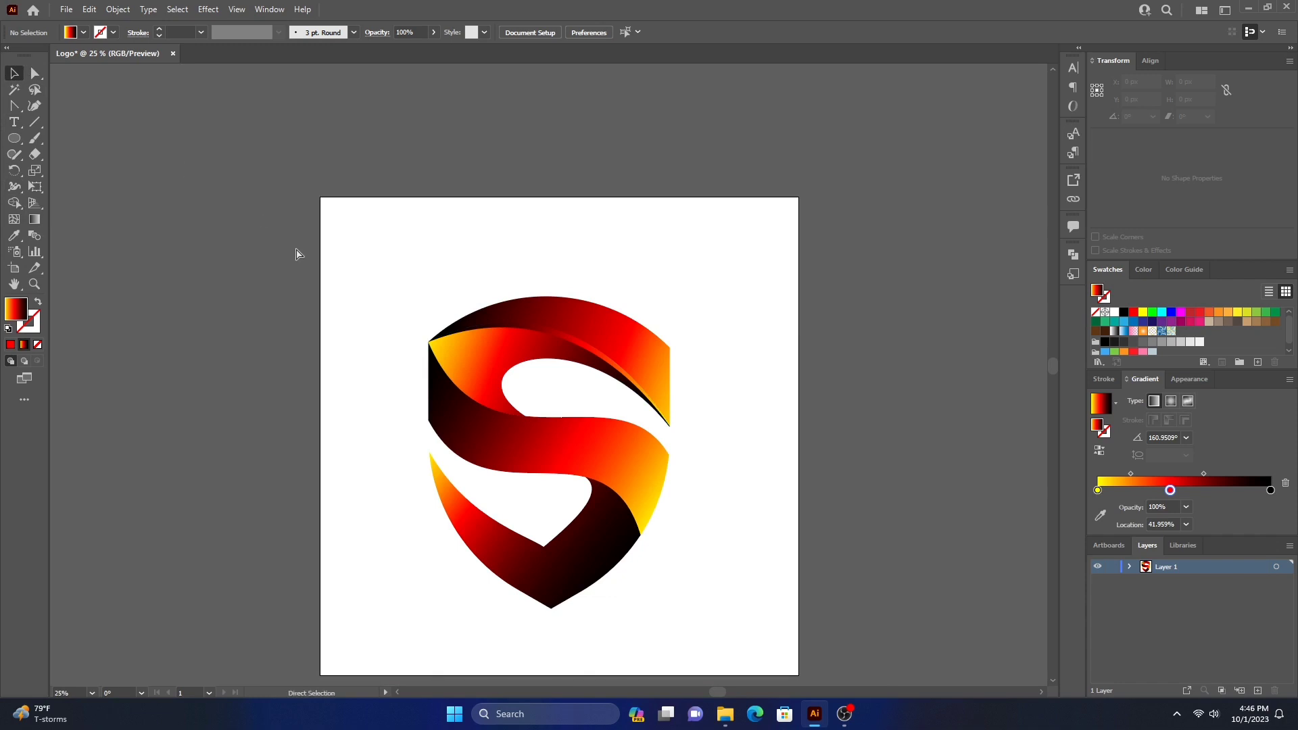
pyautogui.hotkey('ctrl', '+')
pyautogui.hotkey('ctrl', '+')
pyautogui.hotkey('ctrl', '+')
pyautogui.hotkey('ctrl', '+')
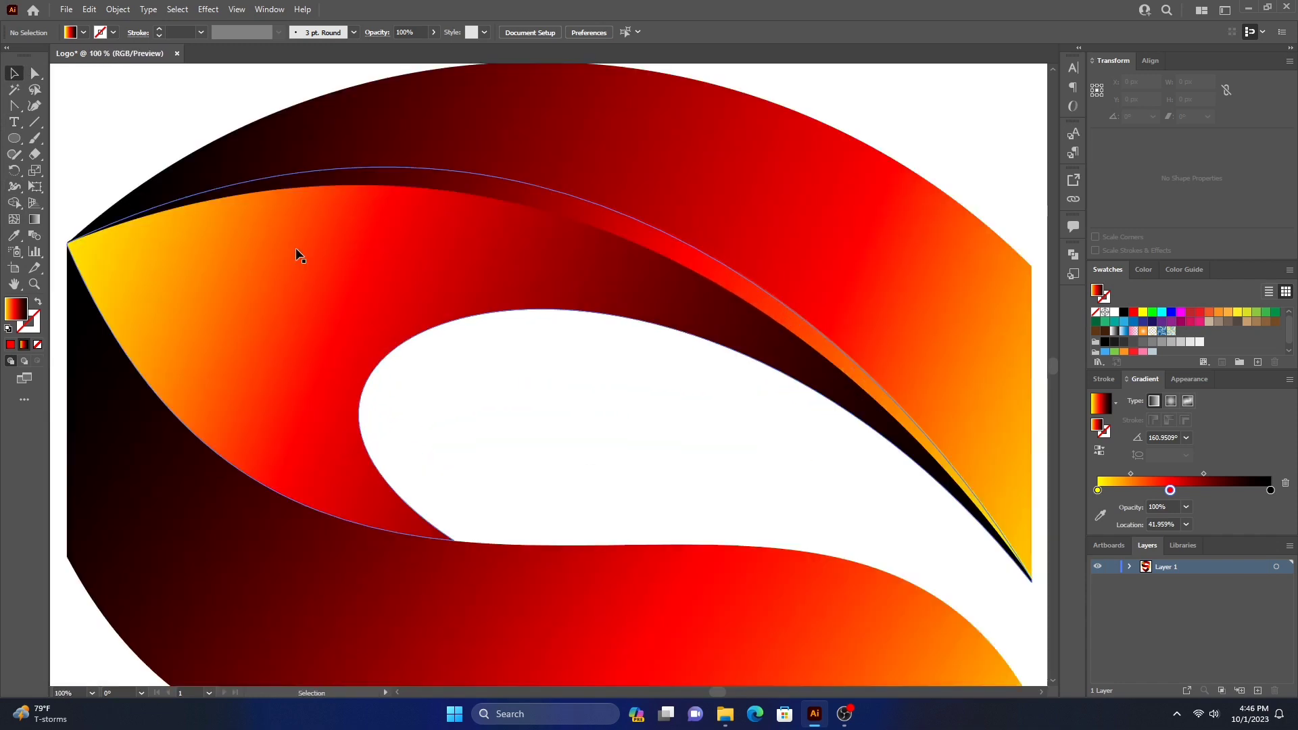
pyautogui.moveTo(93, 149); pyautogui.dragTo(351, 304)
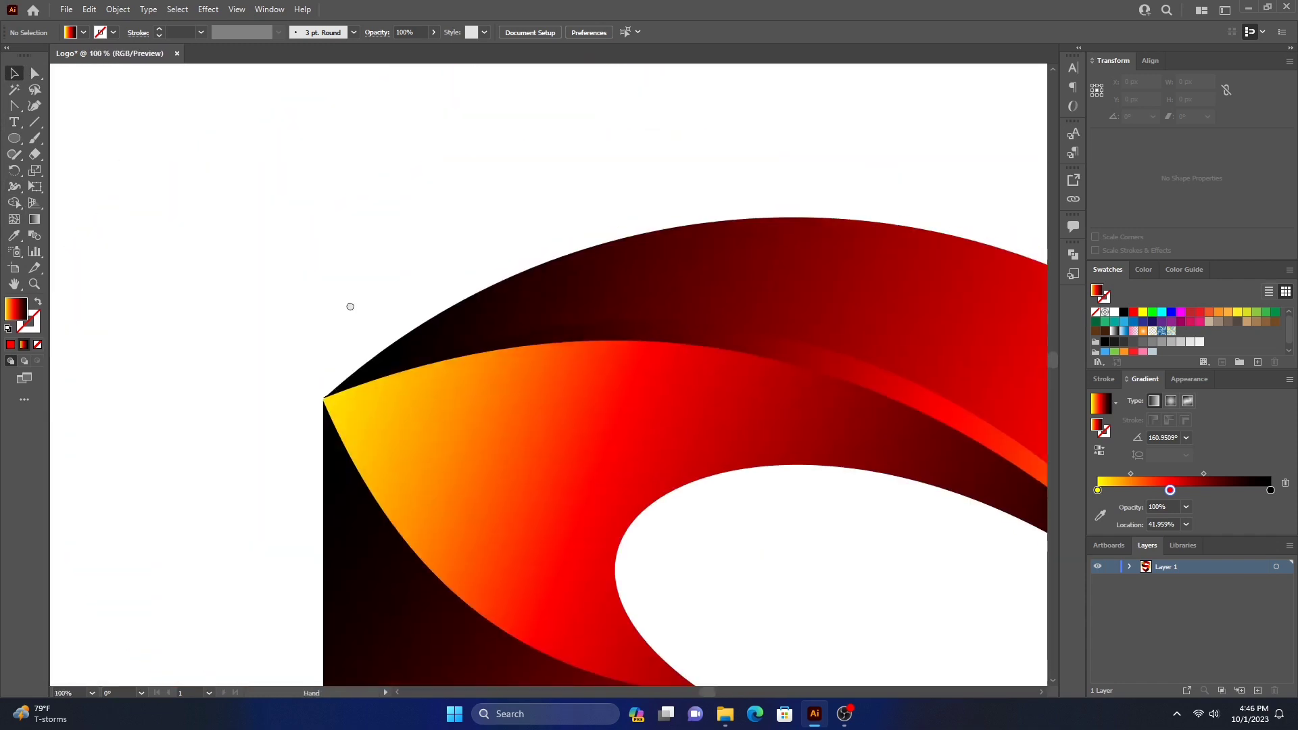
# Step: Nudge the sliver 1 px right and zoom out to review the finished logo
pyautogui.click(359, 383)
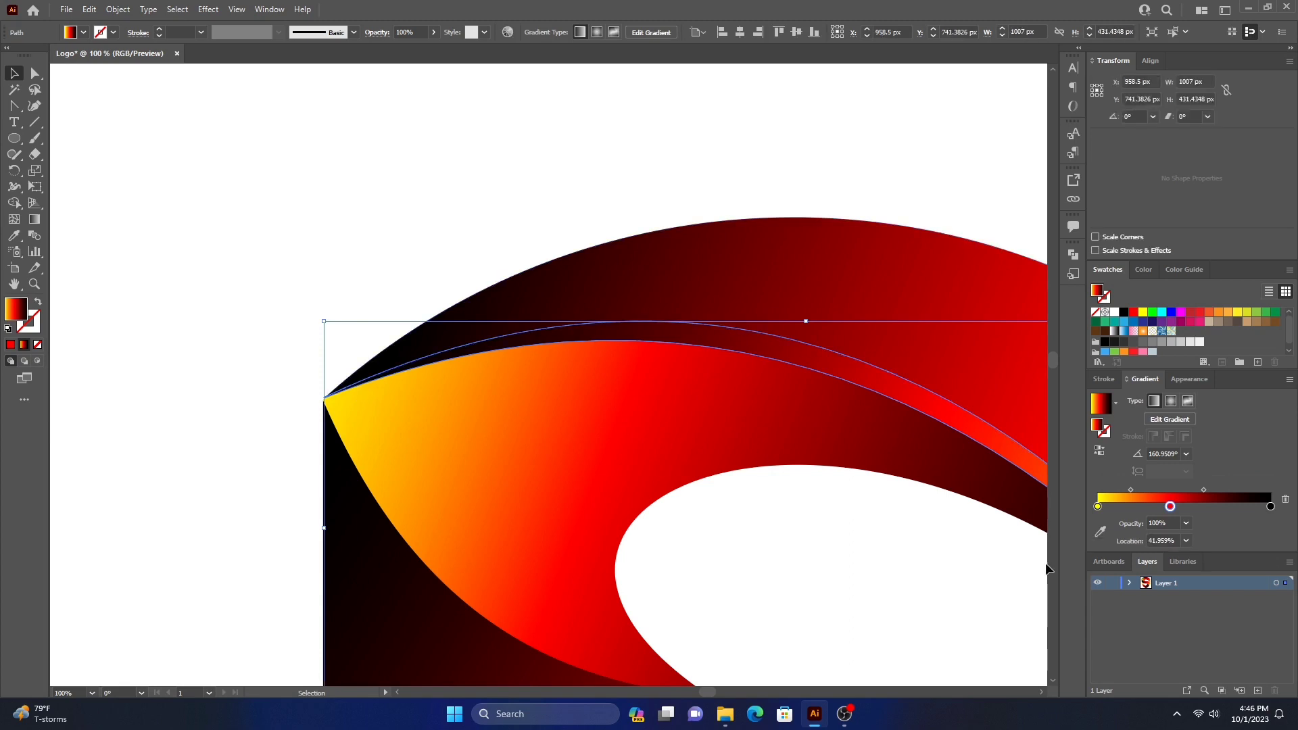
pyautogui.press('Right')
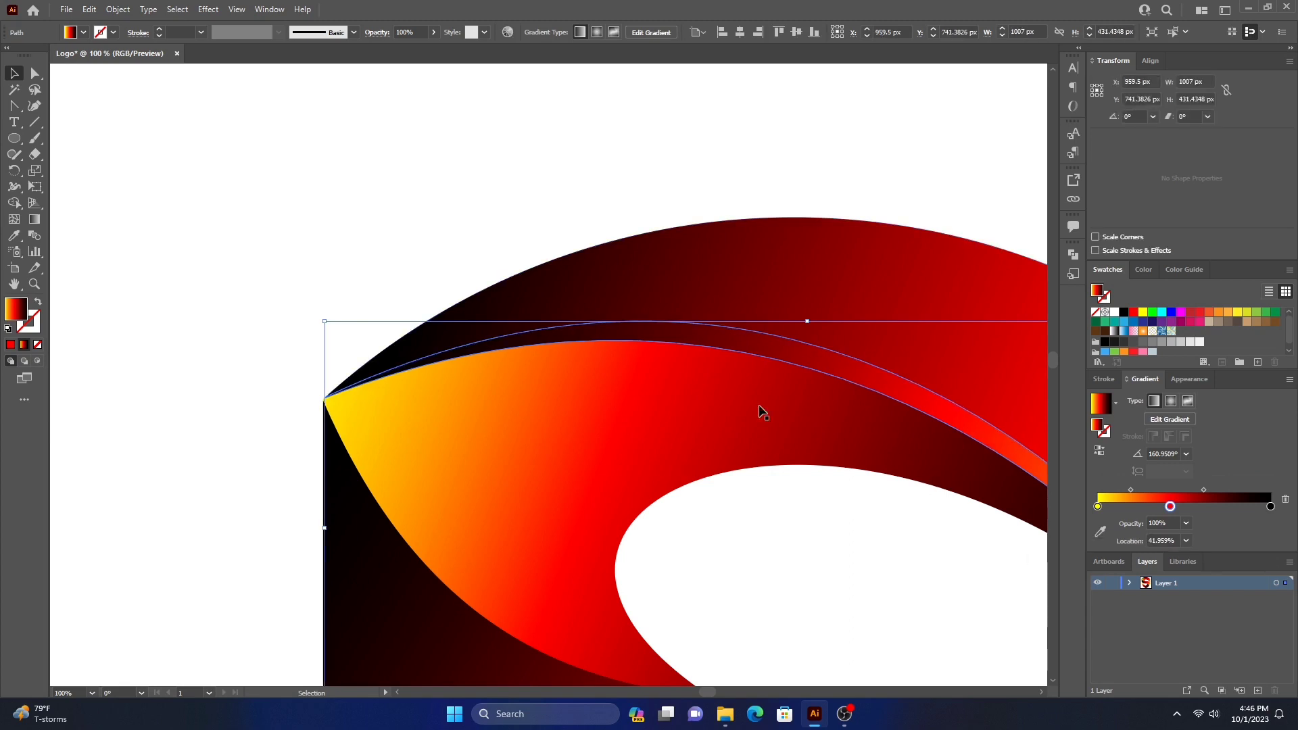
pyautogui.click(263, 252)
pyautogui.moveTo(699, 453); pyautogui.dragTo(350, 320)
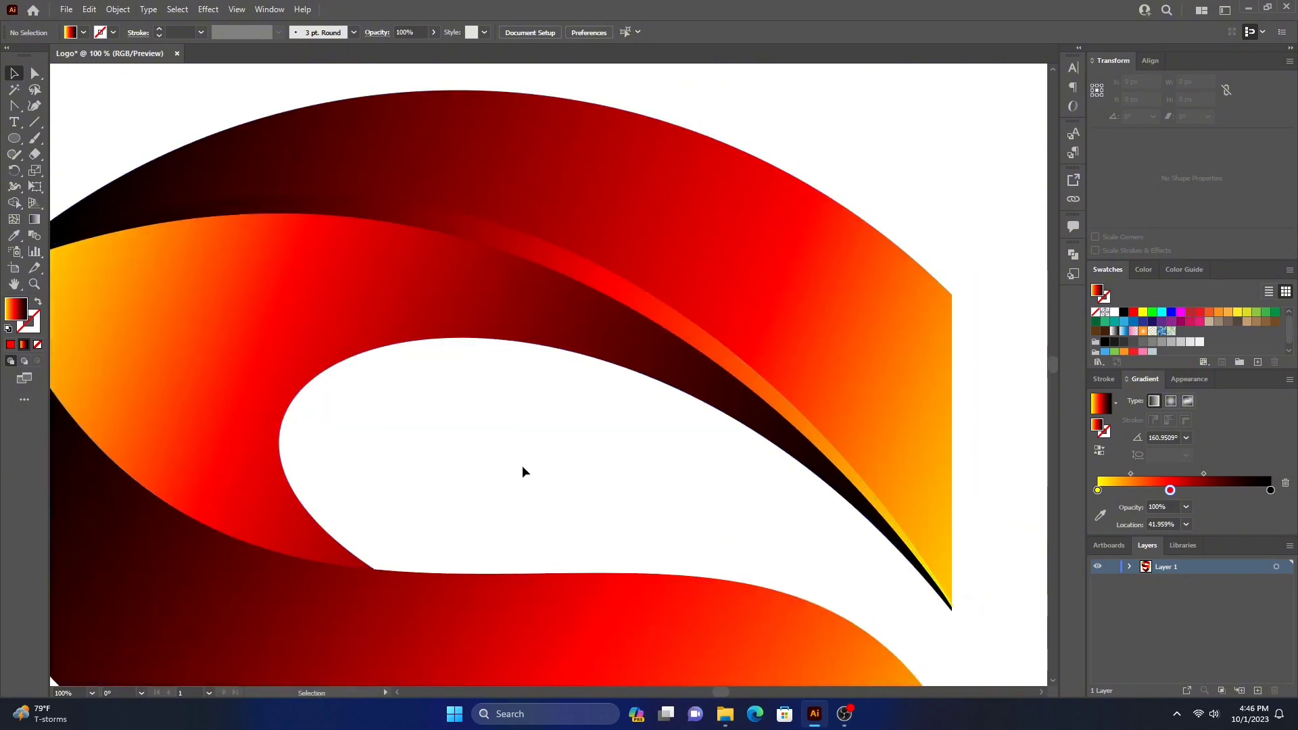
pyautogui.moveTo(525, 469); pyautogui.dragTo(718, 483)
pyautogui.hotkey('ctrl', '-')
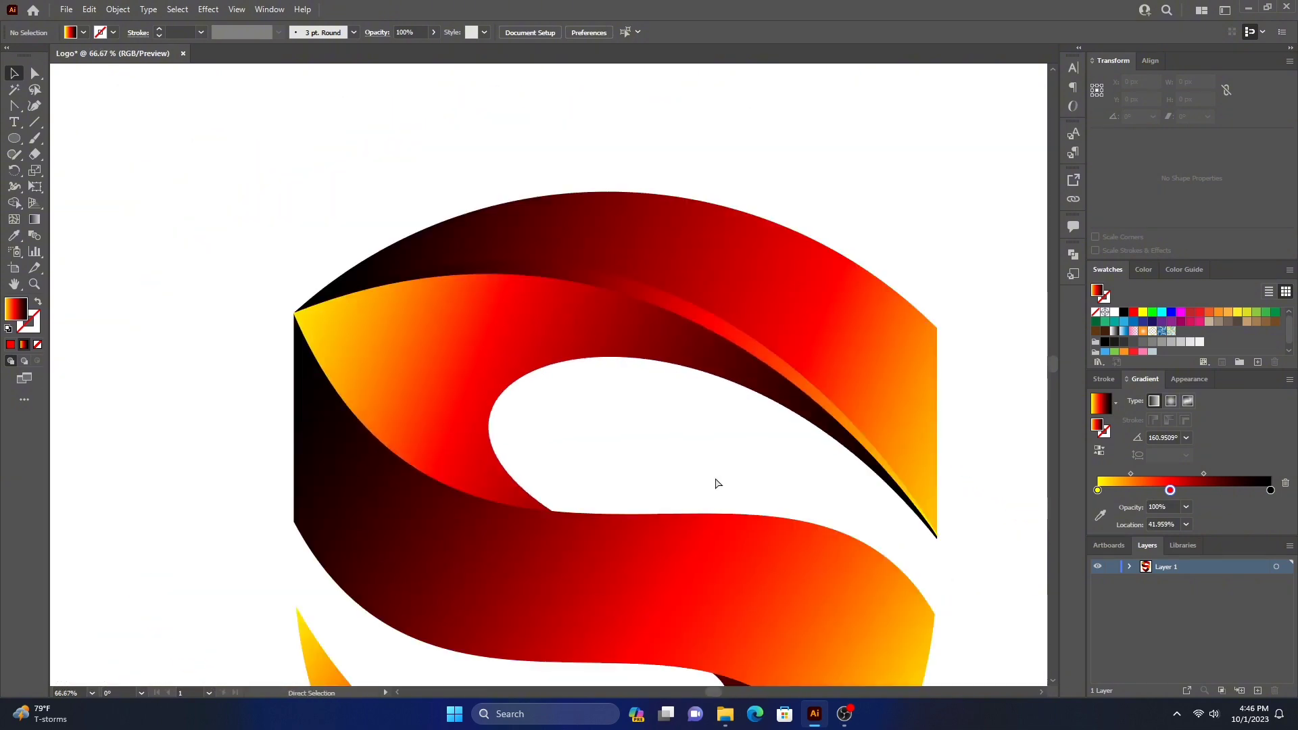
pyautogui.hotkey('ctrl', '-')
pyautogui.hotkey('ctrl', '-')
pyautogui.hotkey('ctrl', '-')
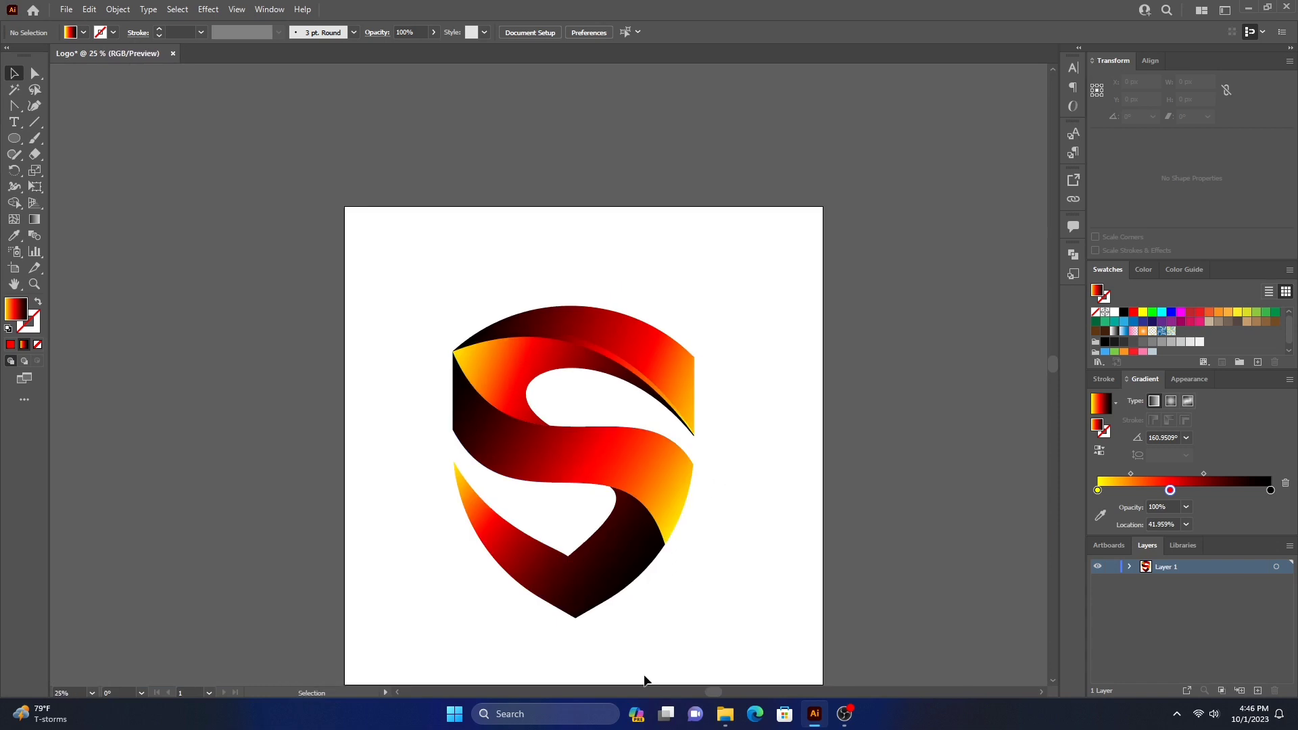
pyautogui.moveTo(650, 635); pyautogui.dragTo(672, 525)
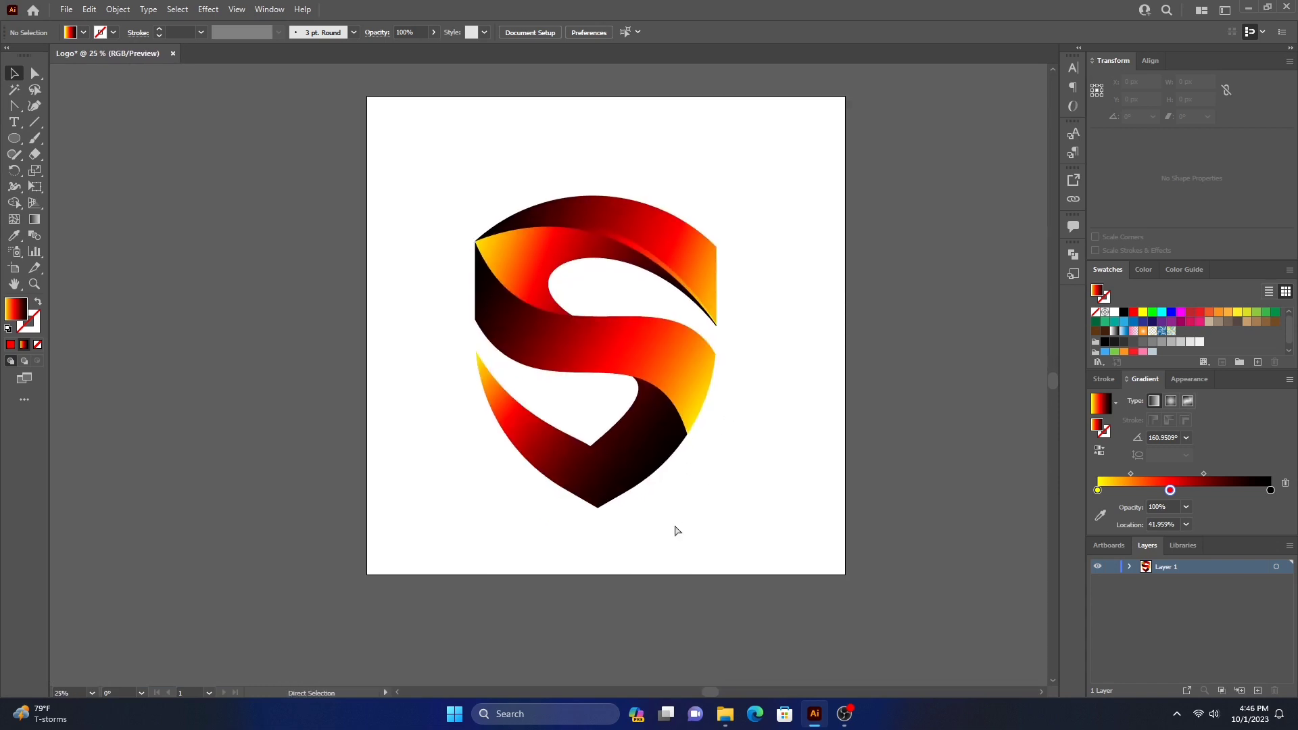
pyautogui.hotkey('ctrl', '+')
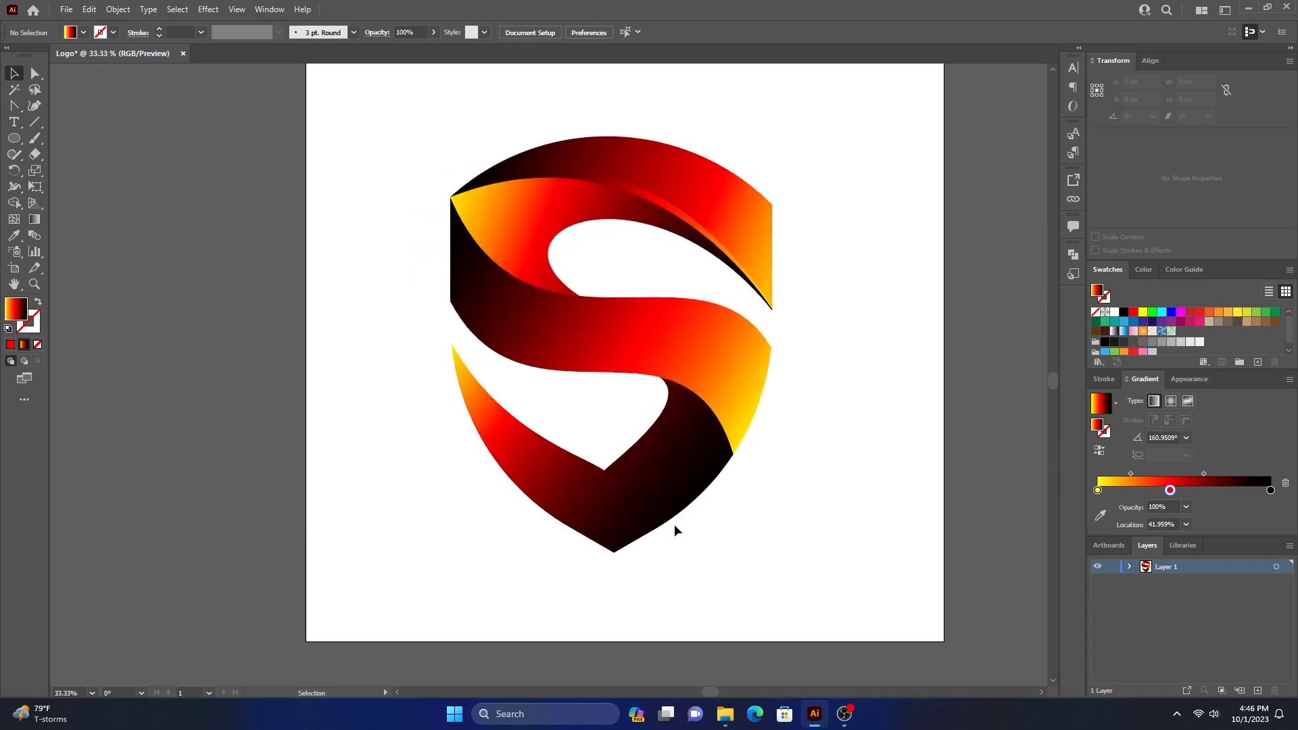
# Step: Copy the bottom V-shaped piece and paste a copy below-left of the logo
pyautogui.click(641, 512)
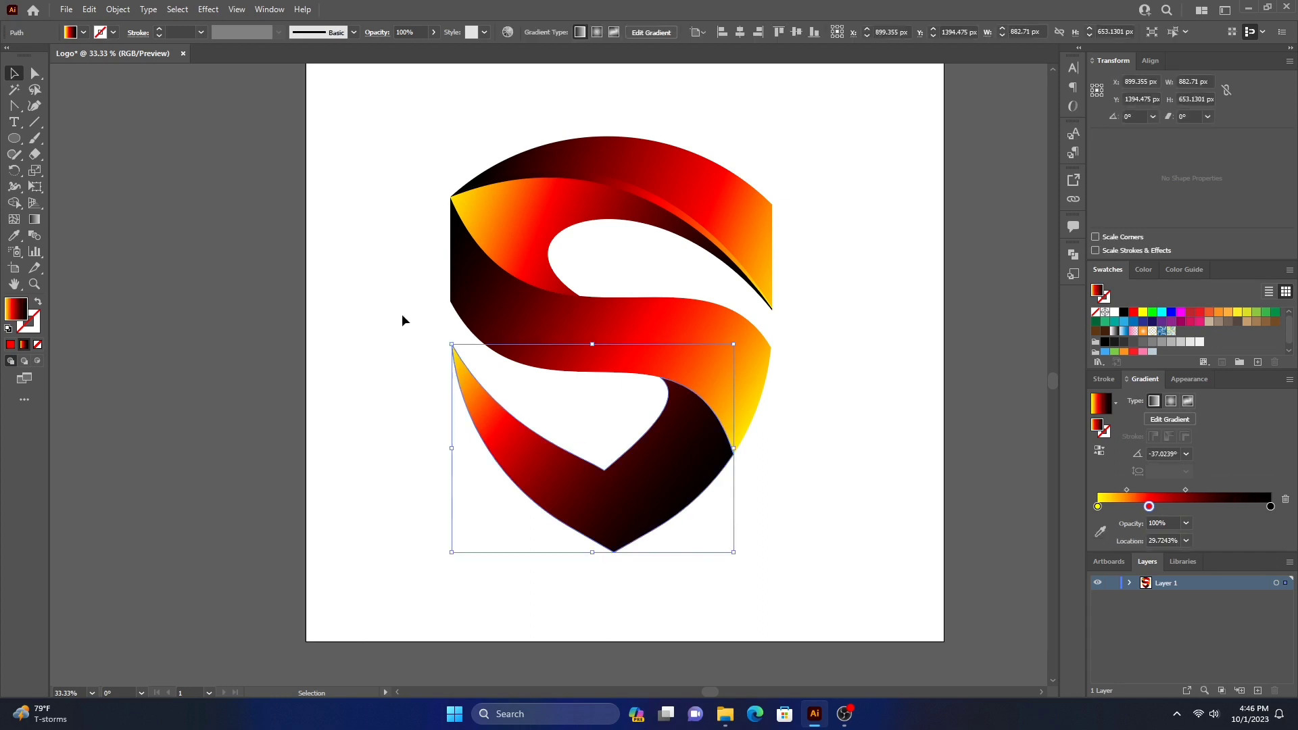
pyautogui.click(90, 9)
pyautogui.click(121, 79)
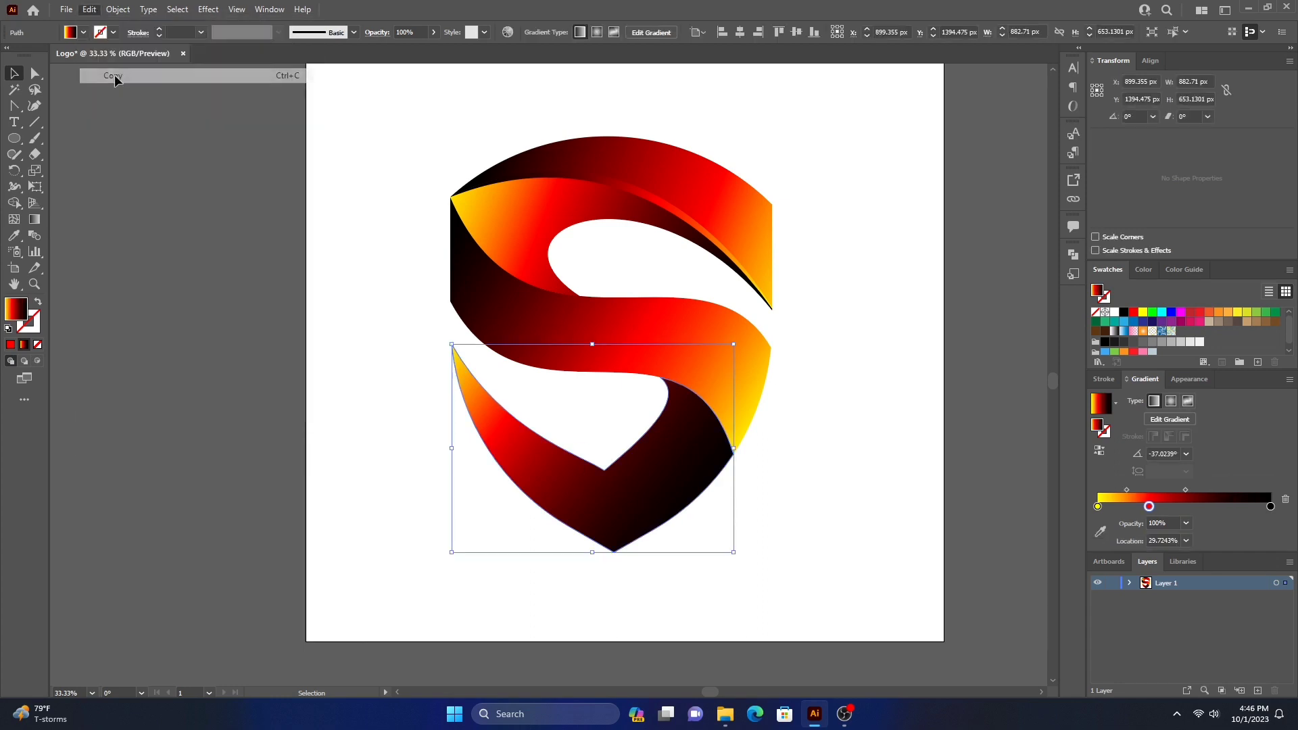
pyautogui.click(89, 9)
pyautogui.click(119, 89)
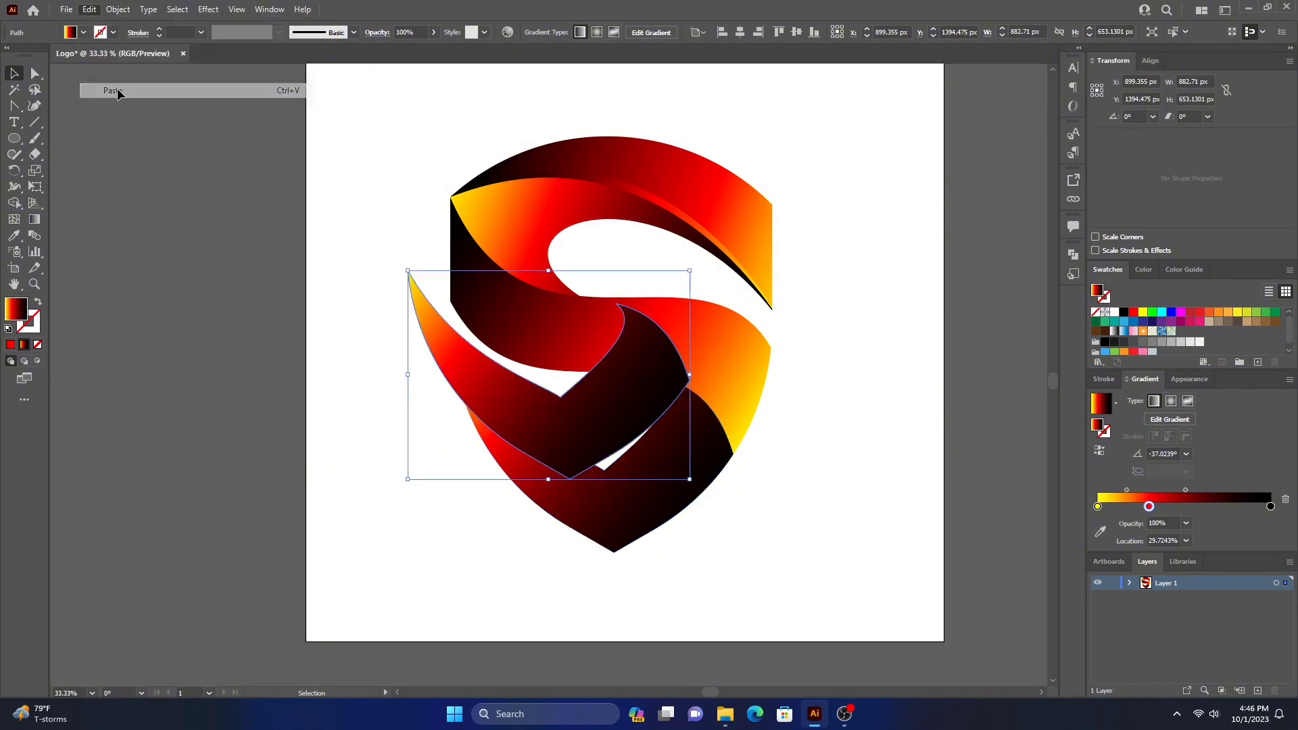
pyautogui.moveTo(574, 427); pyautogui.dragTo(513, 556)
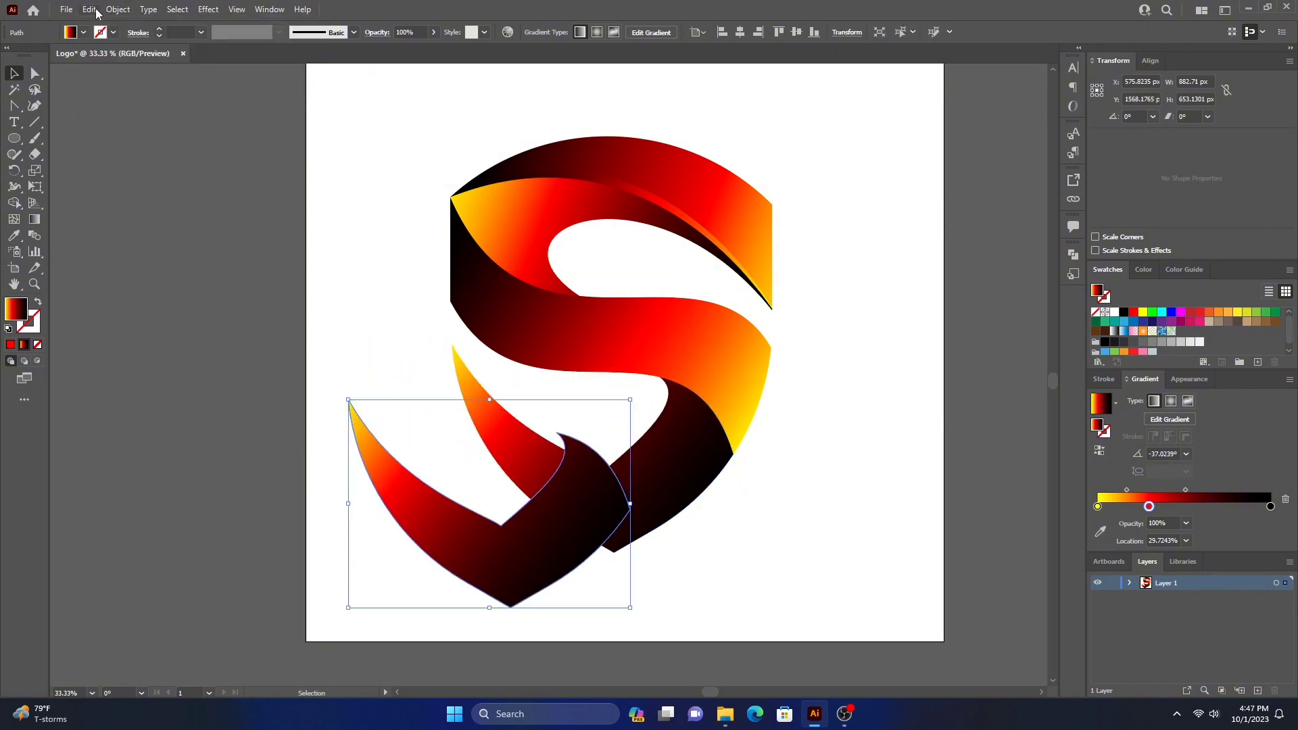
# Step: Stack a second pasted copy on the first and enlarge it to about 904 × 669 px
pyautogui.click(90, 9)
pyautogui.click(136, 90)
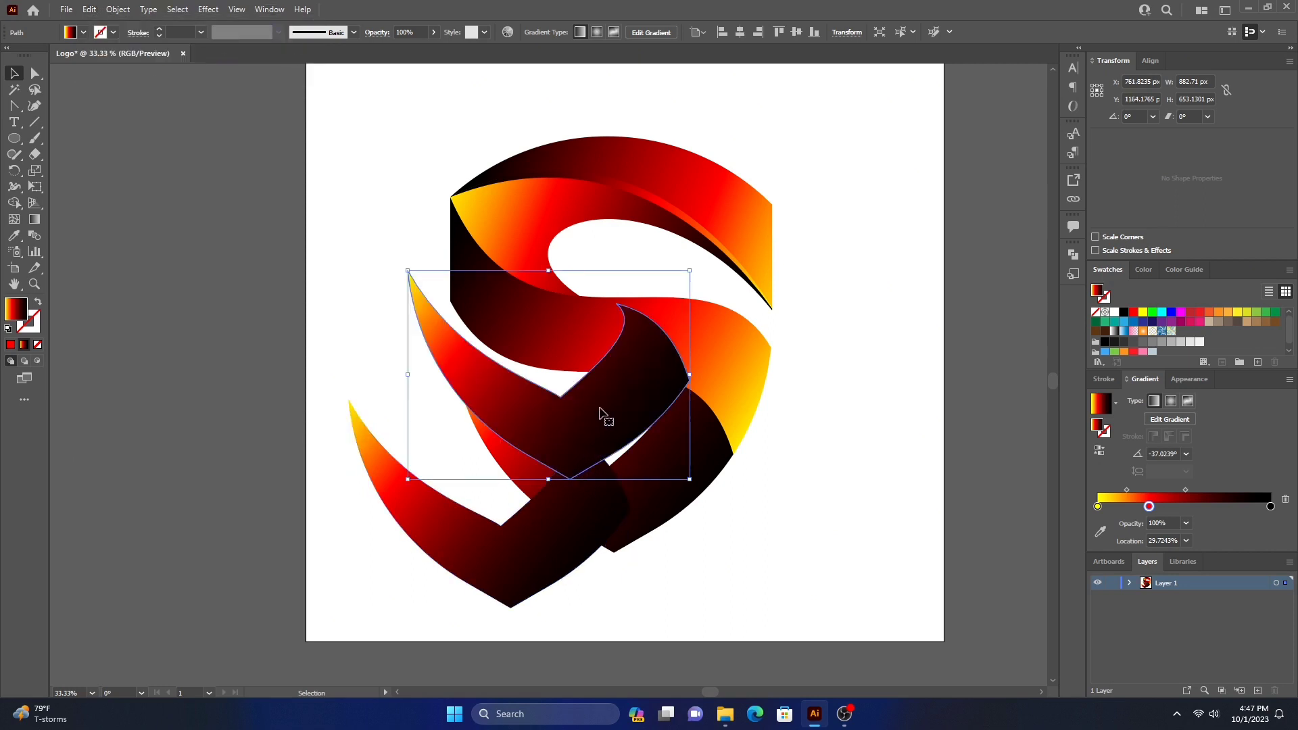
pyautogui.moveTo(575, 454)
pyautogui.mouseDown()
pyautogui.moveTo(518, 546)
pyautogui.moveTo(541, 534)
pyautogui.mouseUp()
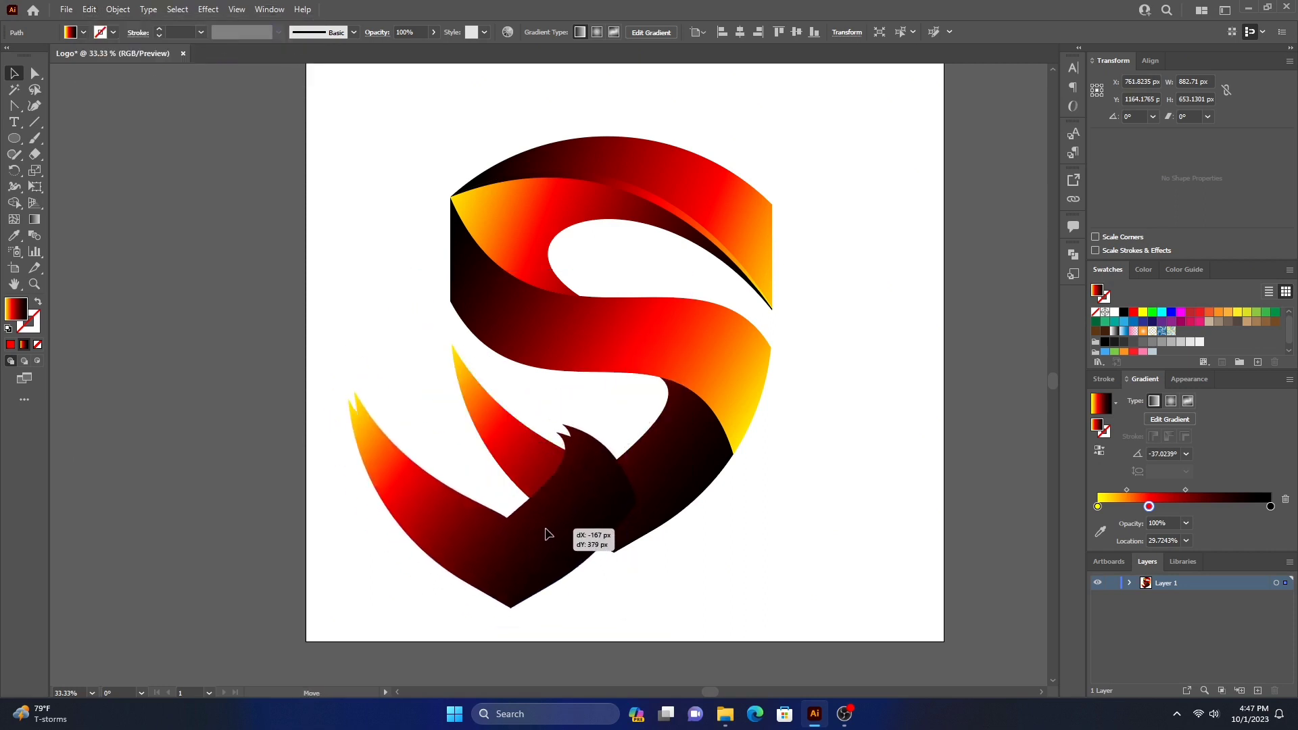
pyautogui.moveTo(541, 534); pyautogui.dragTo(541, 534)
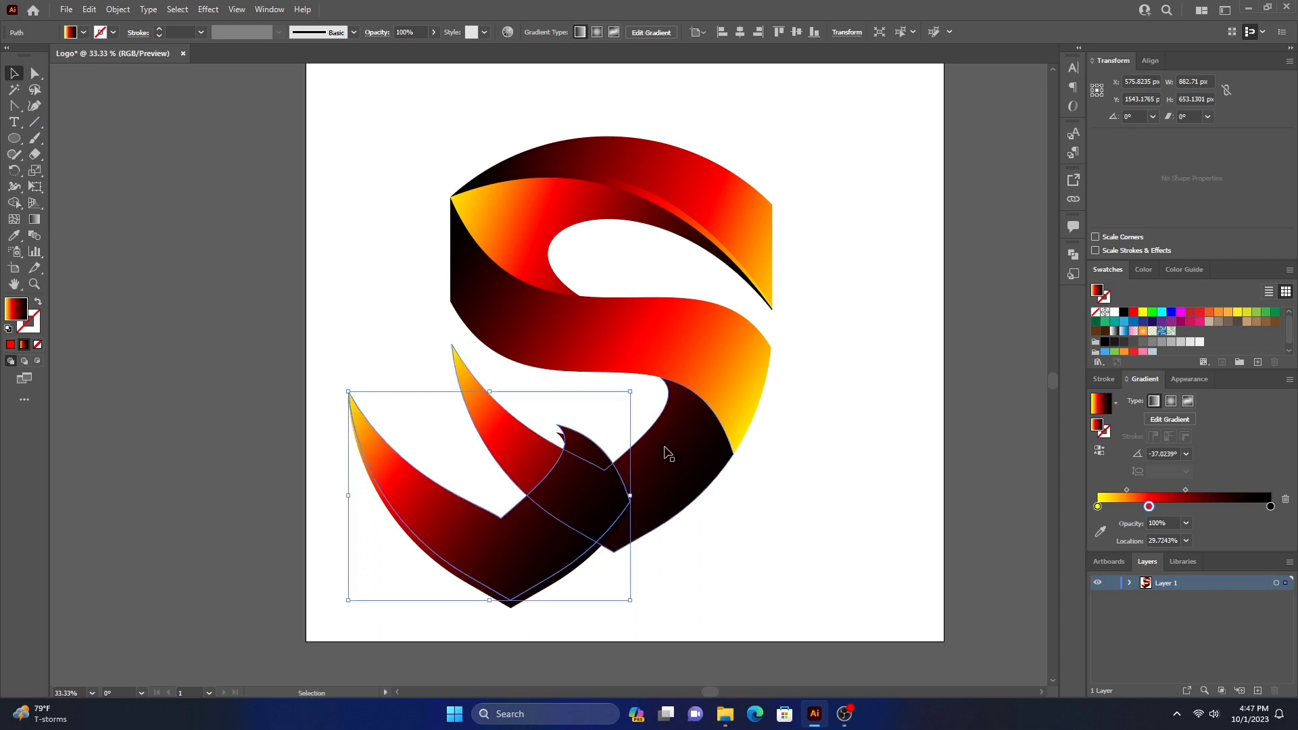
pyautogui.moveTo(630, 390); pyautogui.dragTo(633, 383)
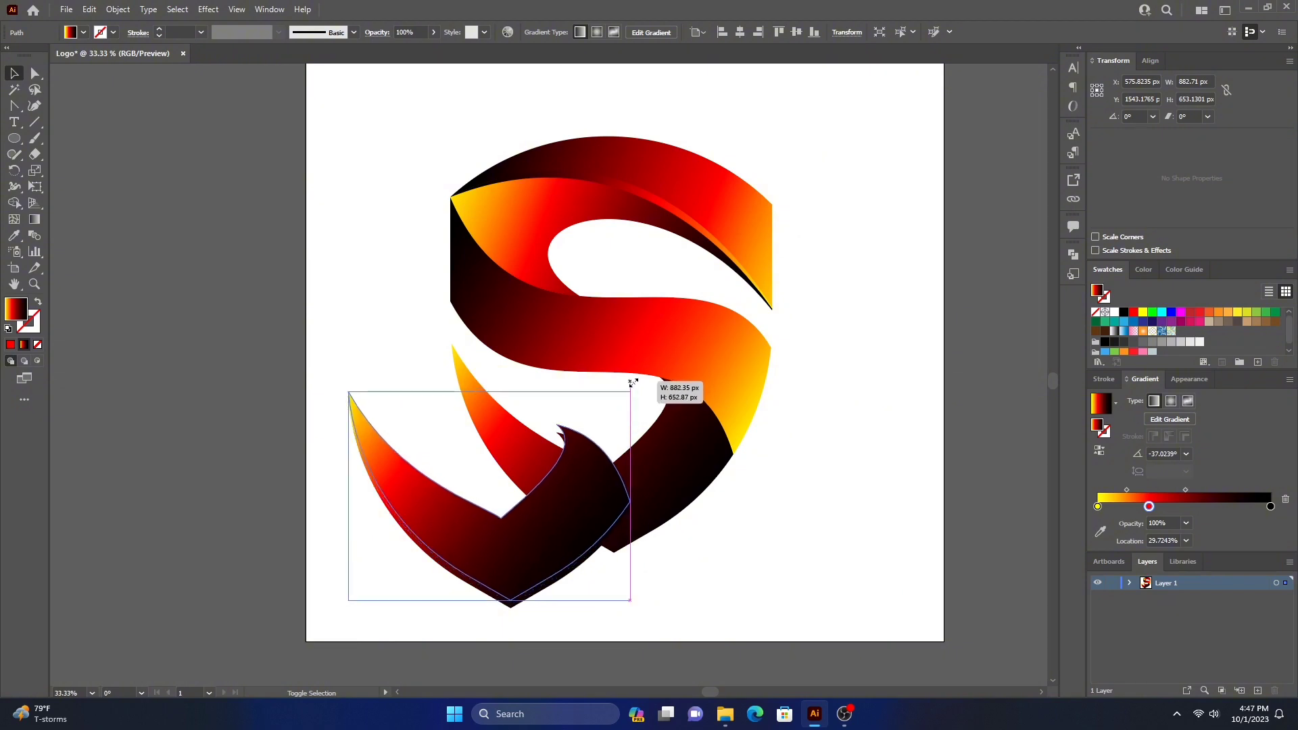
pyautogui.moveTo(633, 383); pyautogui.dragTo(635, 384)
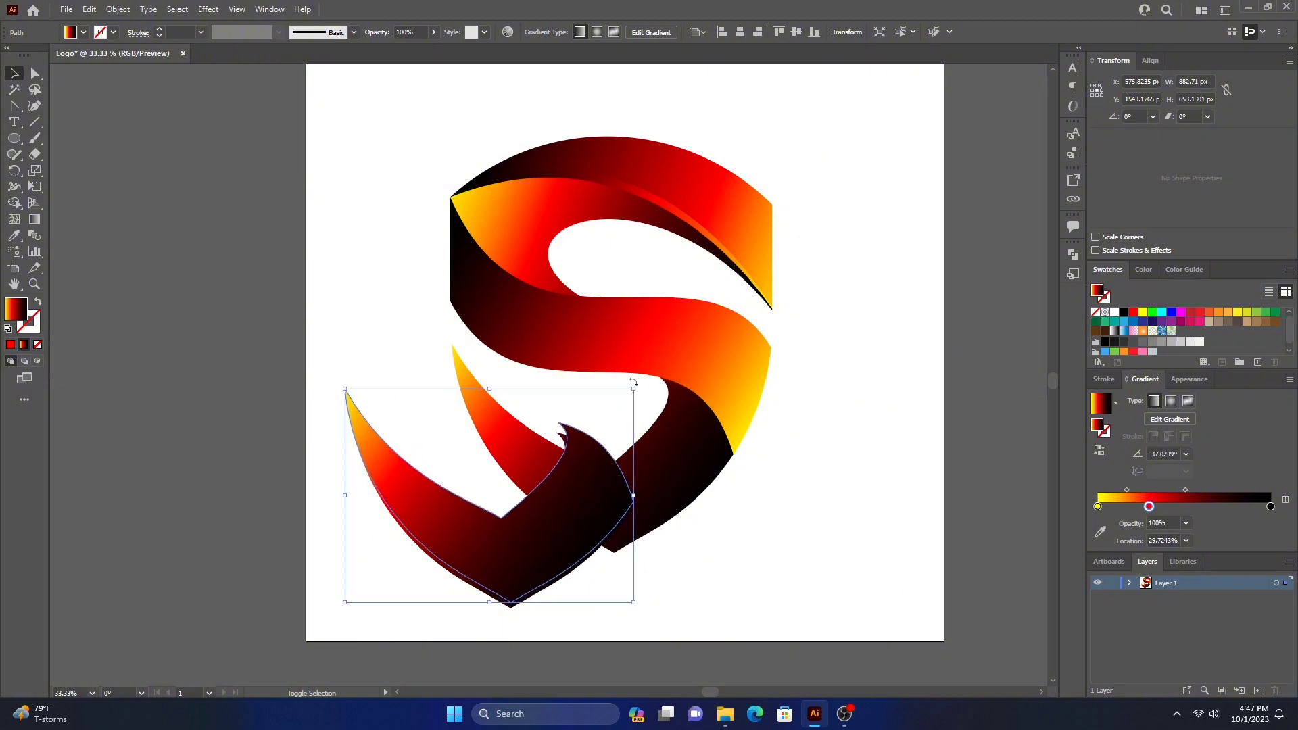
pyautogui.moveTo(672, 552); pyautogui.dragTo(694, 521)
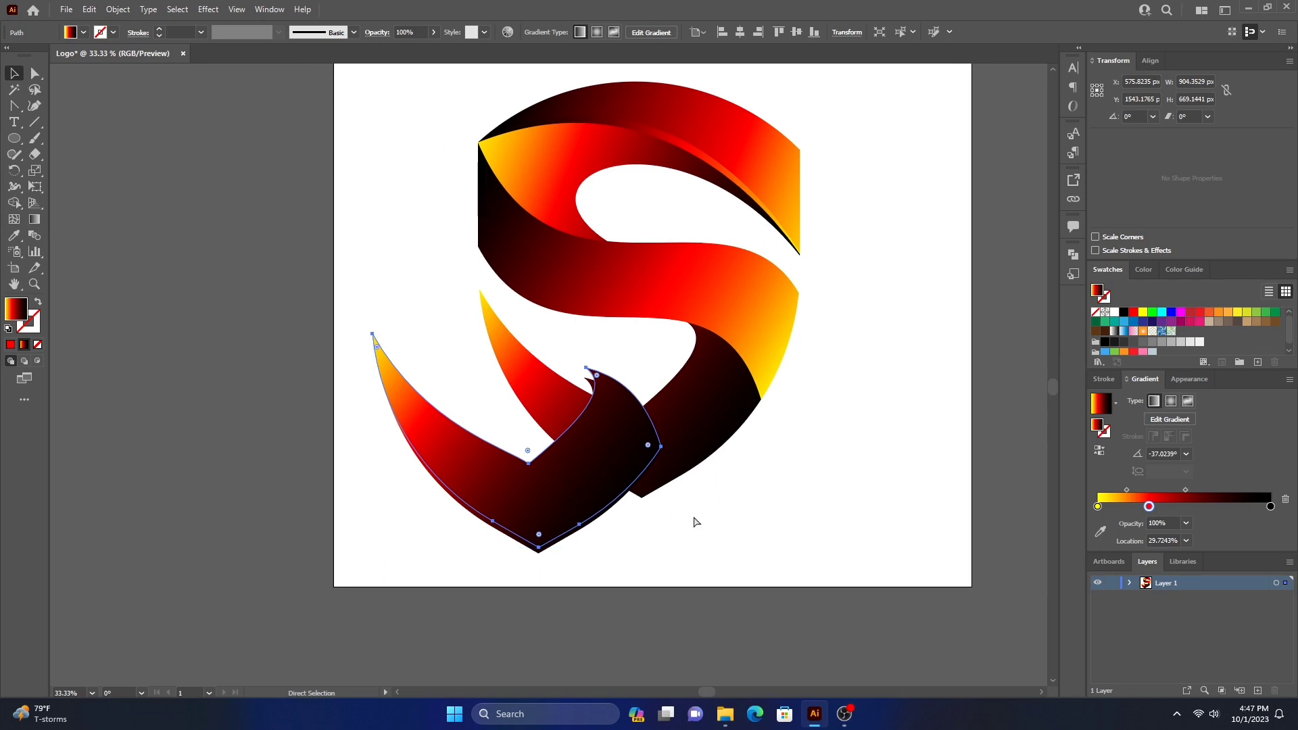
# Step: Zoom in on the enlarged V copy and nudge it 2 px down and 1 px right
pyautogui.hotkey('ctrl', '=')
pyautogui.hotkey('ctrl', '=')
pyautogui.click(695, 521)
pyautogui.moveTo(702, 438); pyautogui.dragTo(703, 447)
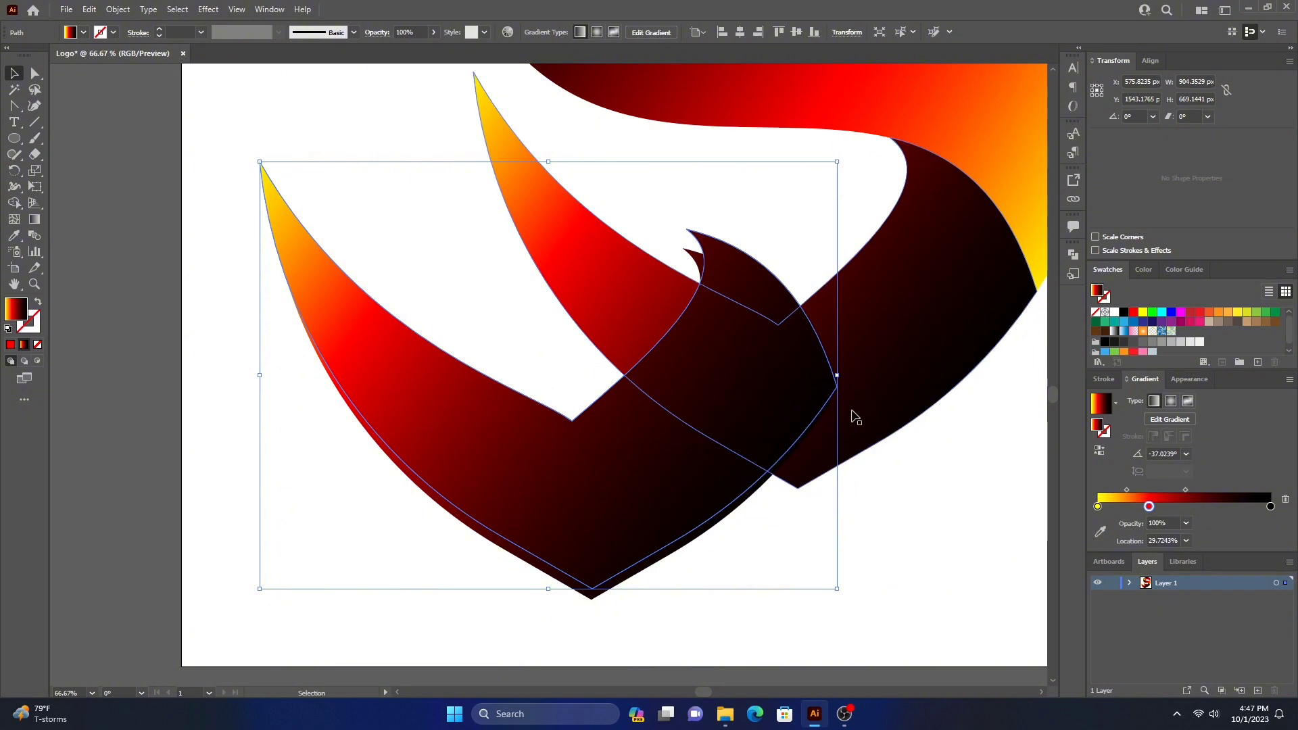
pyautogui.hotkey('ctrl', '=')
pyautogui.hotkey('ctrl', '=')
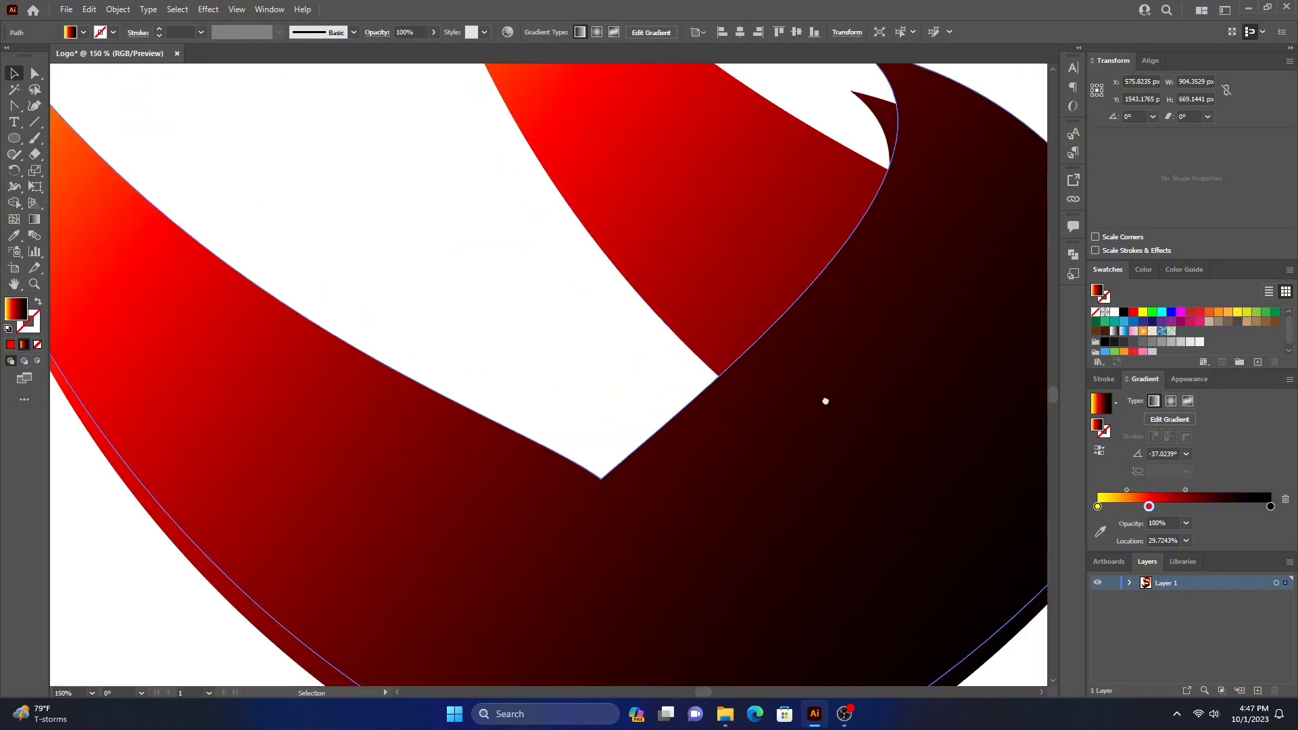
pyautogui.moveTo(825, 401); pyautogui.dragTo(409, 293)
pyautogui.press('Down')
pyautogui.press('Down')
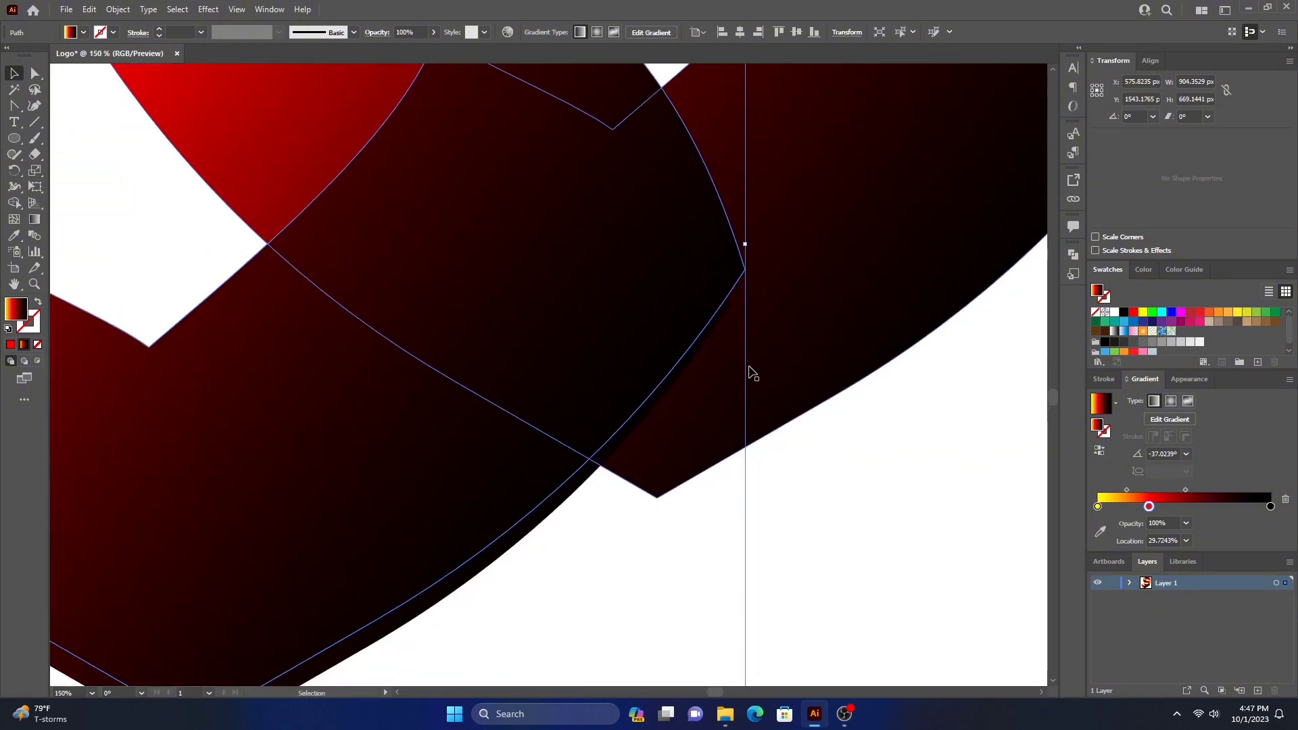
pyautogui.press('Down')
pyautogui.press('Down')
pyautogui.press('Down')
pyautogui.press('Down')
pyautogui.press('Down')
pyautogui.press('Right')
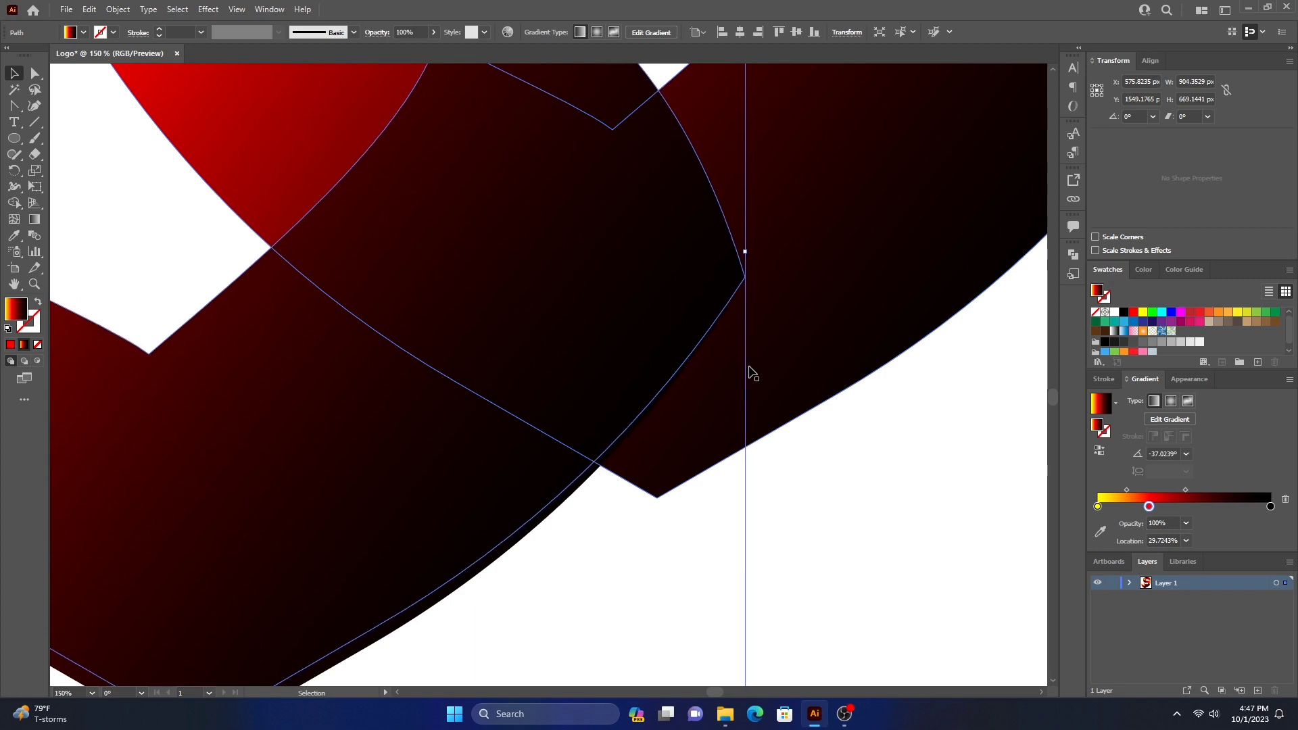
# Step: Nudge the enlarged copy right and up to align its upper-left tip with the copy beneath
pyautogui.moveTo(455, 385); pyautogui.dragTo(1020, 357)
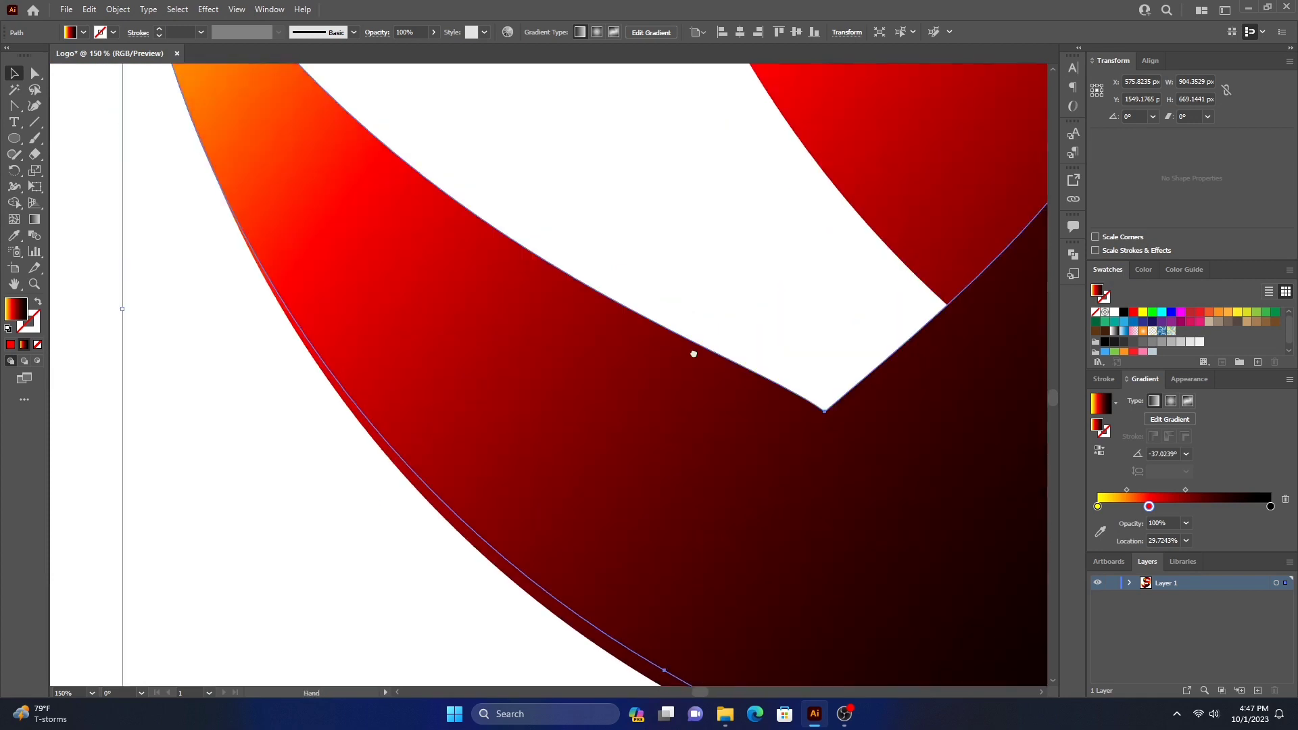
pyautogui.moveTo(693, 353)
pyautogui.mouseDown()
pyautogui.moveTo(750, 399)
pyautogui.moveTo(819, 525)
pyautogui.mouseUp()
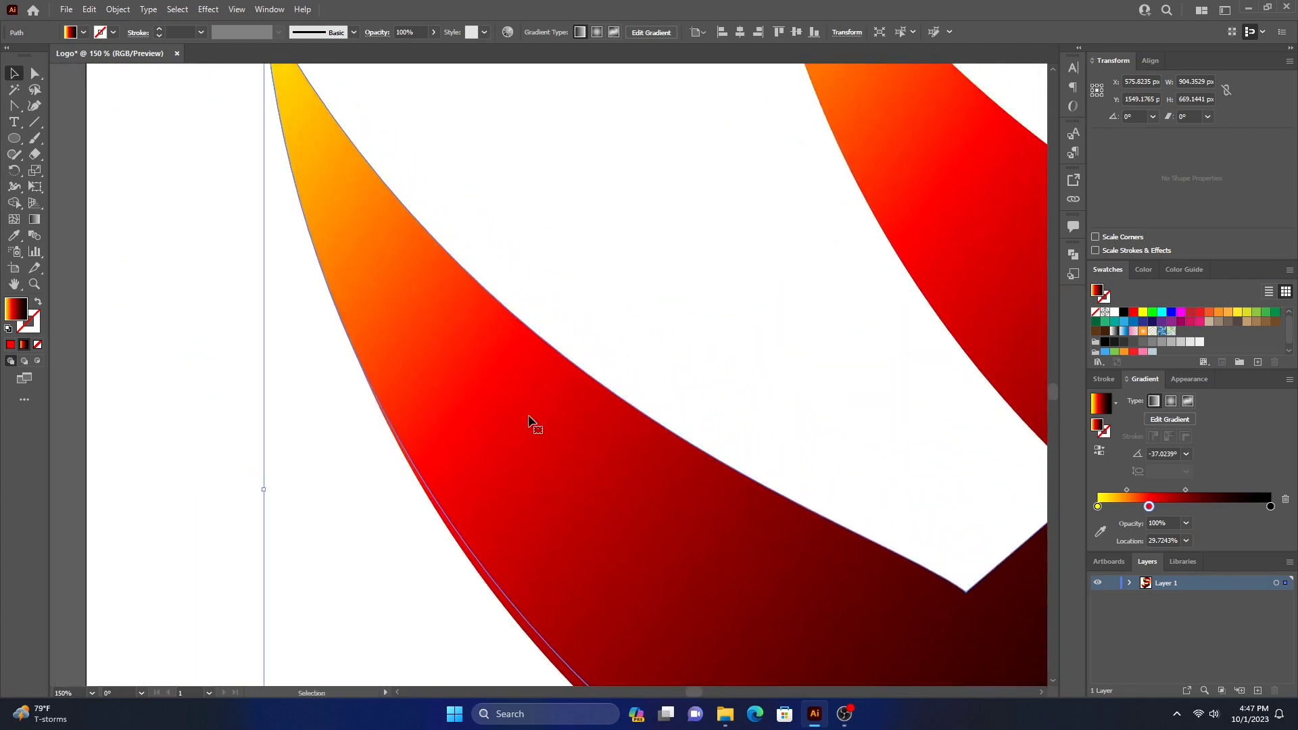
pyautogui.press('Right')
pyautogui.press('Right')
pyautogui.press('Up')
pyautogui.press('Right')
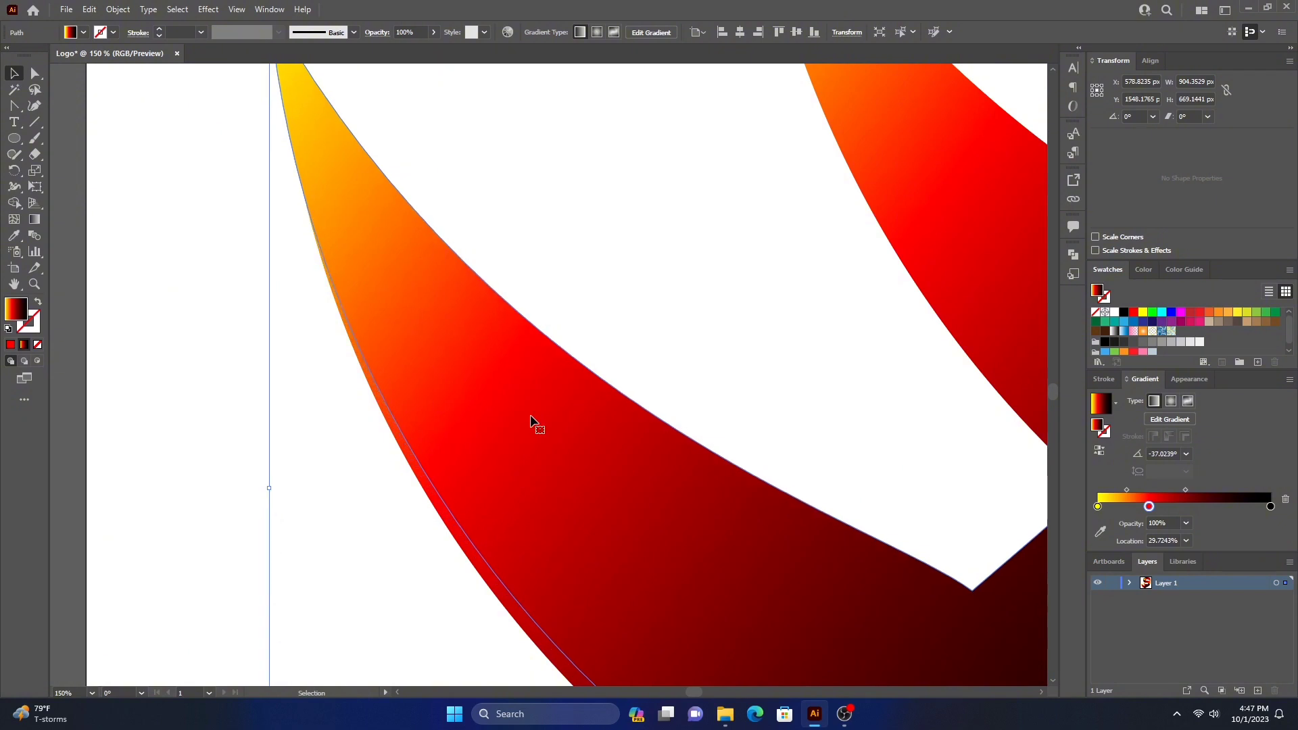
pyautogui.press('Right')
pyautogui.press('Right')
pyautogui.press('Right')
pyautogui.press('Right')
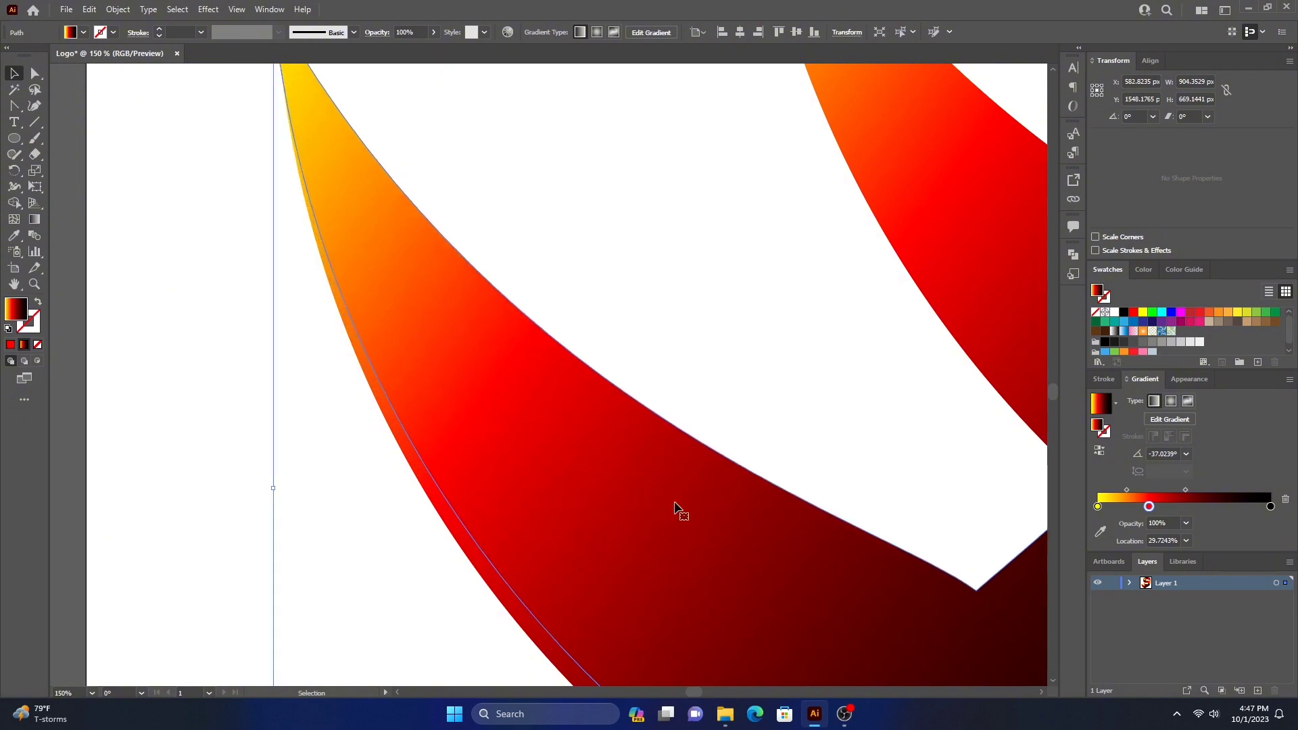
pyautogui.moveTo(675, 510)
pyautogui.mouseDown()
pyautogui.moveTo(409, 259)
pyautogui.moveTo(263, 234)
pyautogui.mouseUp()
pyautogui.moveTo(580, 347); pyautogui.dragTo(314, 349)
pyautogui.press('Up')
pyautogui.press('Up')
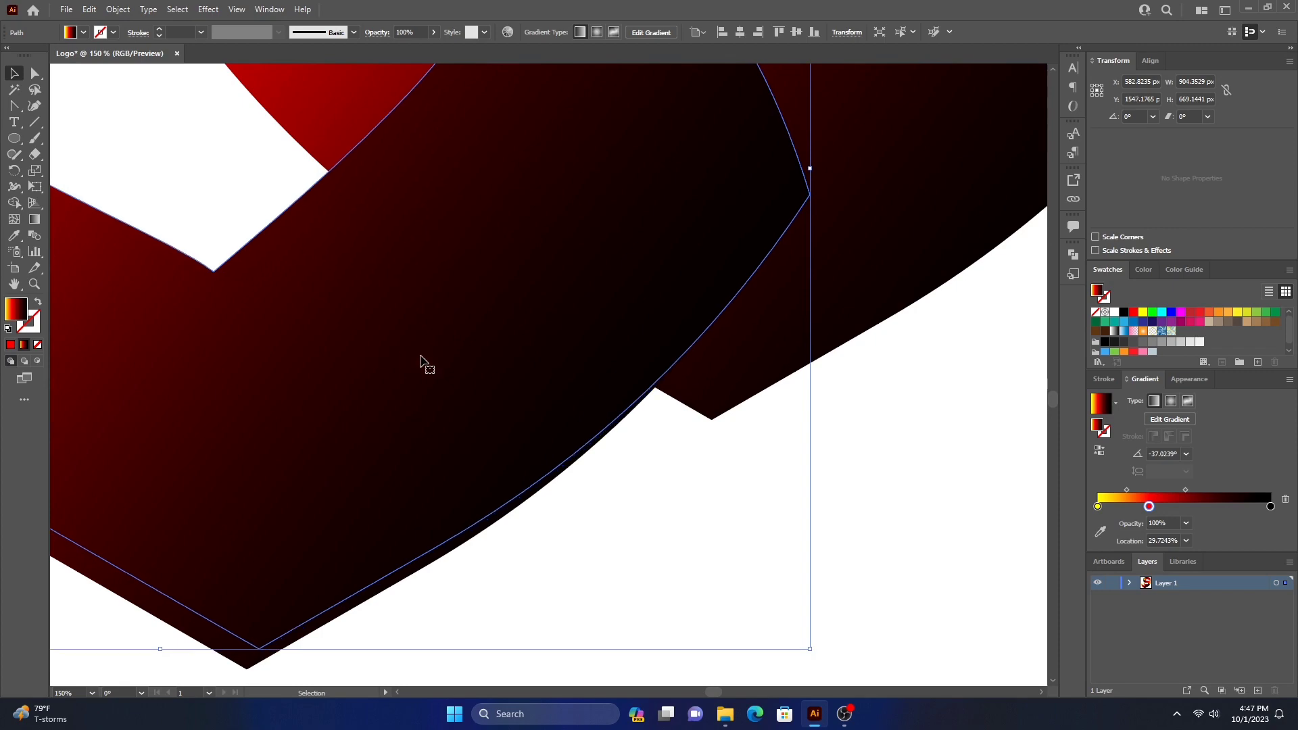
pyautogui.press('Up')
# Step: Nudge the enlarged copy further up, then 1 px down, leaving a thin strip along the bottom point
pyautogui.moveTo(420, 358)
pyautogui.mouseDown()
pyautogui.moveTo(1037, 497)
pyautogui.moveTo(707, 562)
pyautogui.moveTo(750, 615)
pyautogui.moveTo(316, 243)
pyautogui.moveTo(143, 150)
pyautogui.mouseUp()
pyautogui.press('Up')
pyautogui.press('Up')
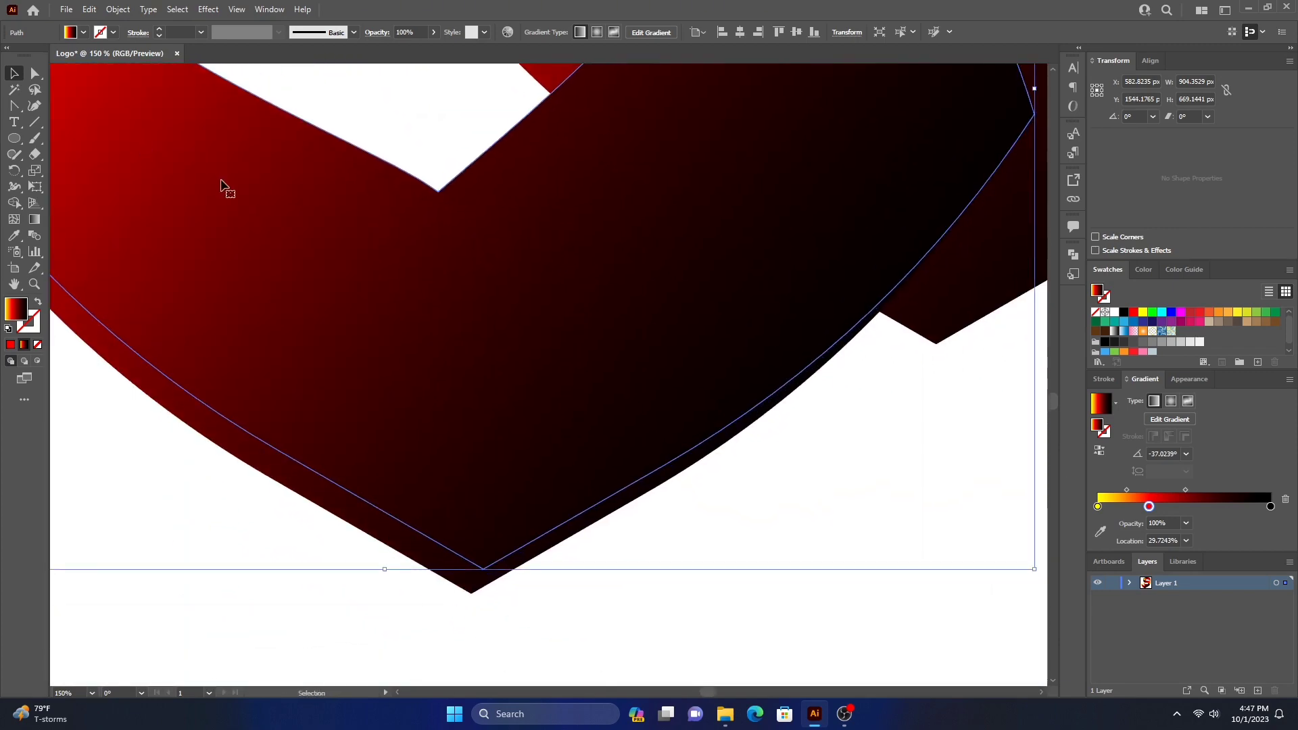
pyautogui.press('Up')
pyautogui.press('Up')
pyautogui.moveTo(306, 196)
pyautogui.mouseDown()
pyautogui.moveTo(785, 338)
pyautogui.moveTo(930, 530)
pyautogui.moveTo(956, 597)
pyautogui.mouseUp()
pyautogui.press('Up')
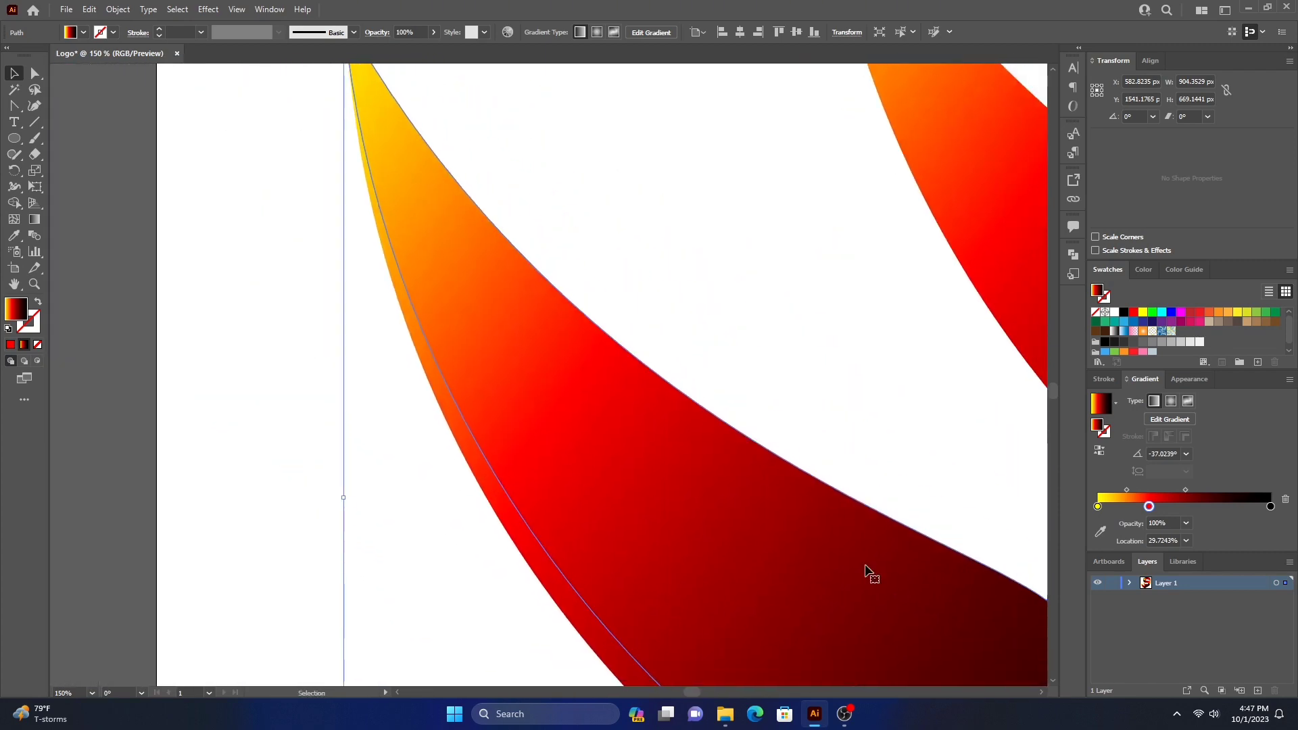
pyautogui.press('Up')
pyautogui.press('Up')
pyautogui.moveTo(869, 572); pyautogui.dragTo(459, 296)
pyautogui.hscroll(5, 460, 295)
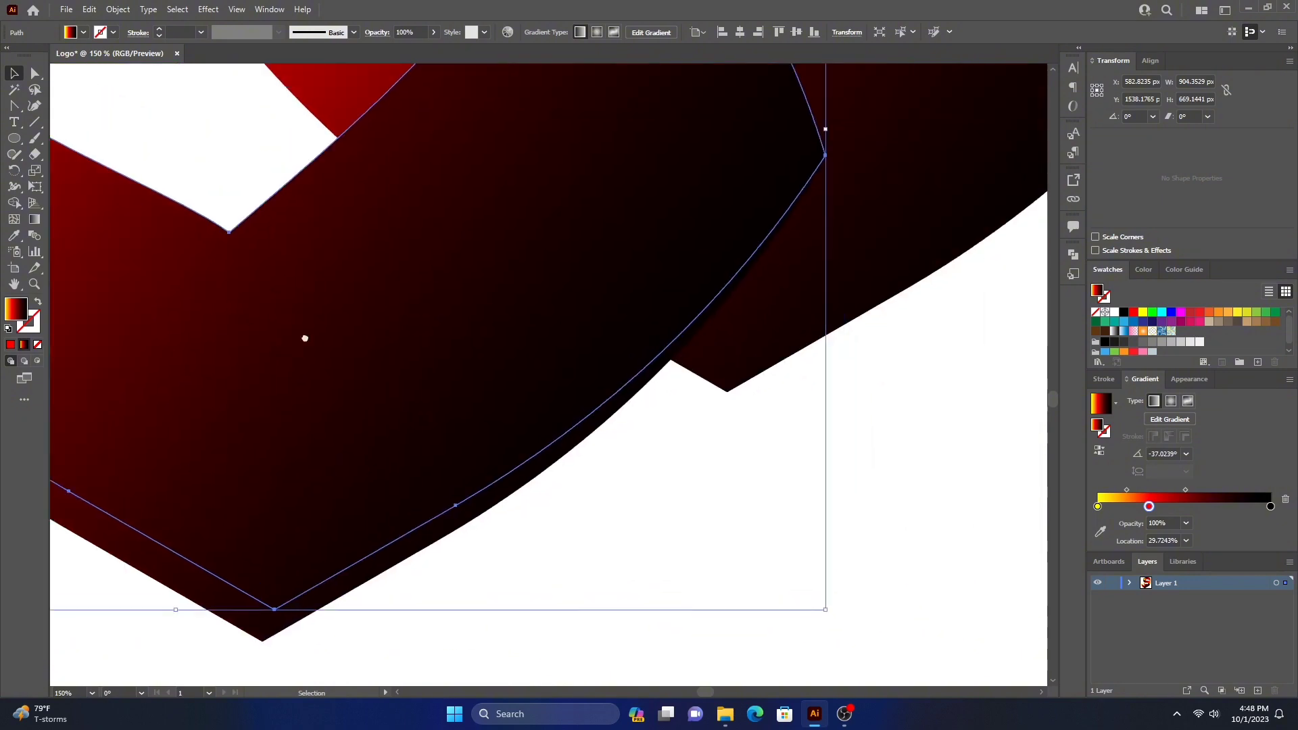
pyautogui.hscroll(2, 304, 336)
pyautogui.press('Down')
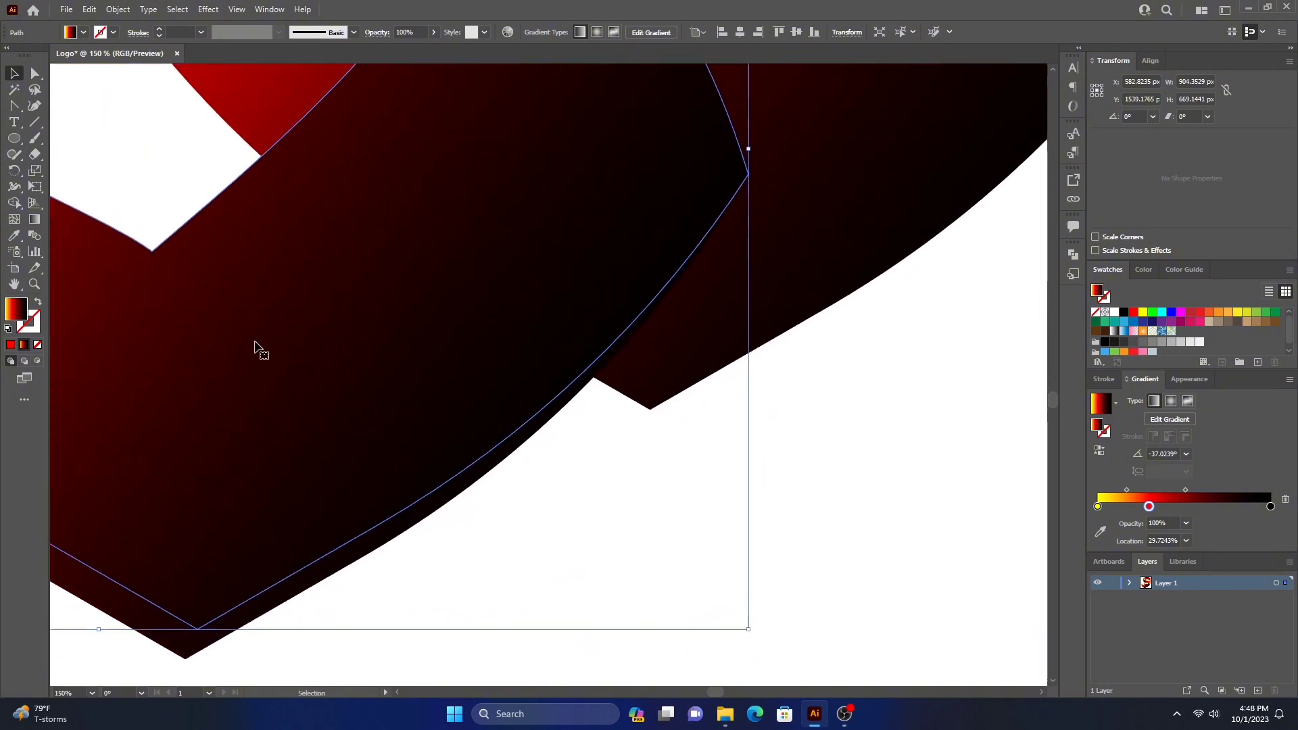
pyautogui.hscroll(-2, 257, 348)
pyautogui.hscroll(-10, 466, 304)
pyautogui.scroll(1, 933, 371)
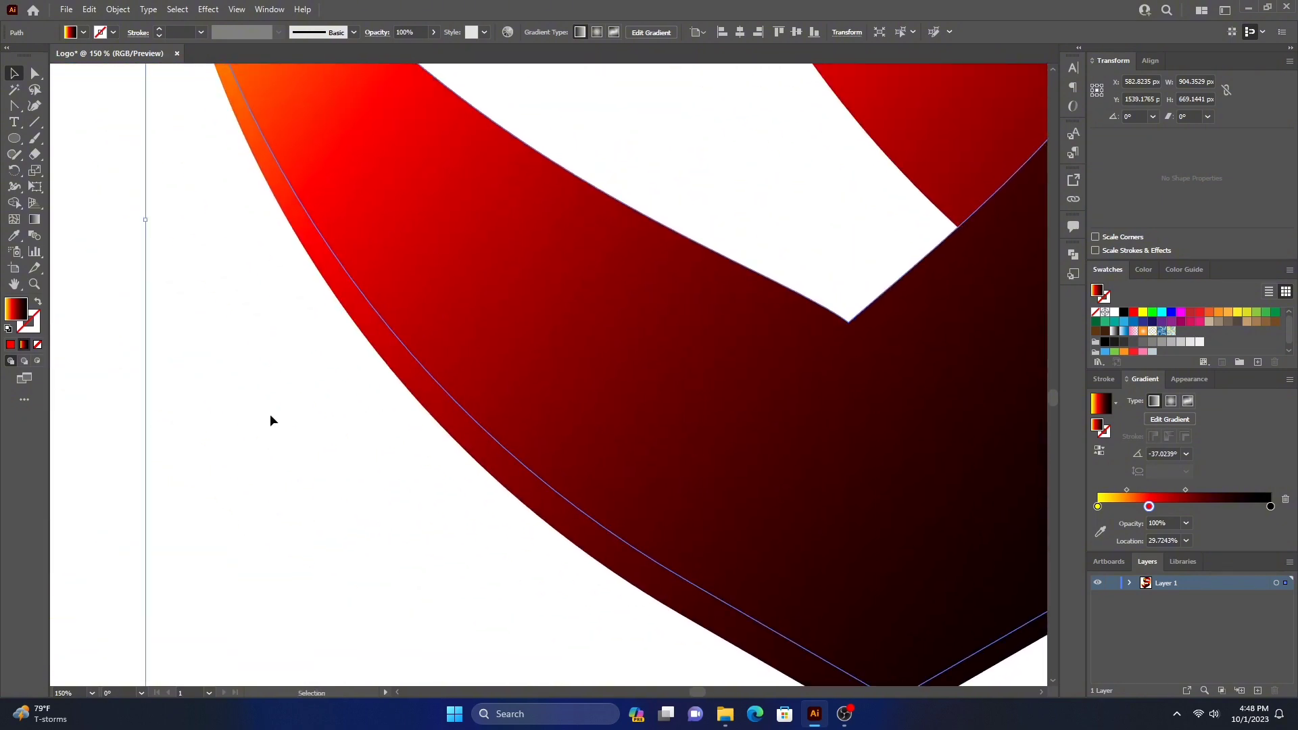
pyautogui.moveTo(265, 424); pyautogui.dragTo(481, 336)
# Step: Split the stacked V copies with Shape Builder to separate the thin edge strip
pyautogui.hotkey('ctrl', '-')
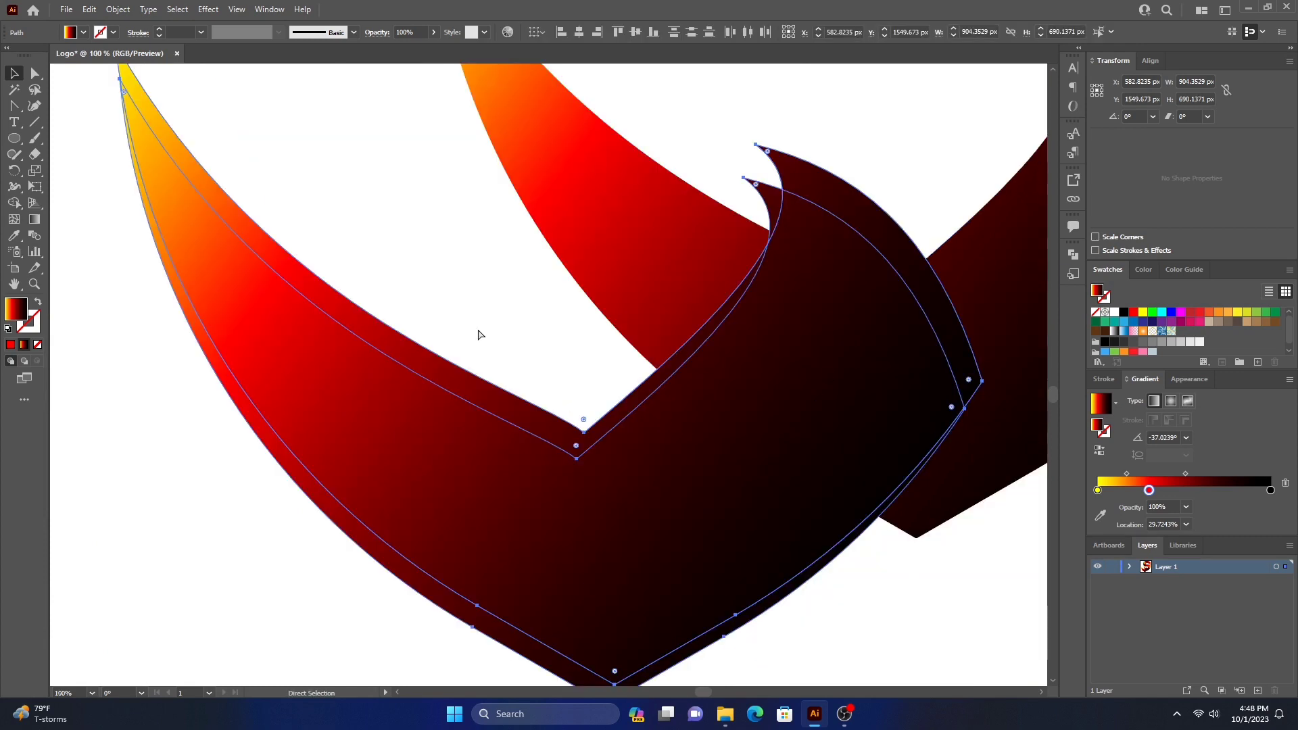
pyautogui.hotkey('ctrl', '-')
pyautogui.hotkey('ctrl', '-')
pyautogui.press('v')
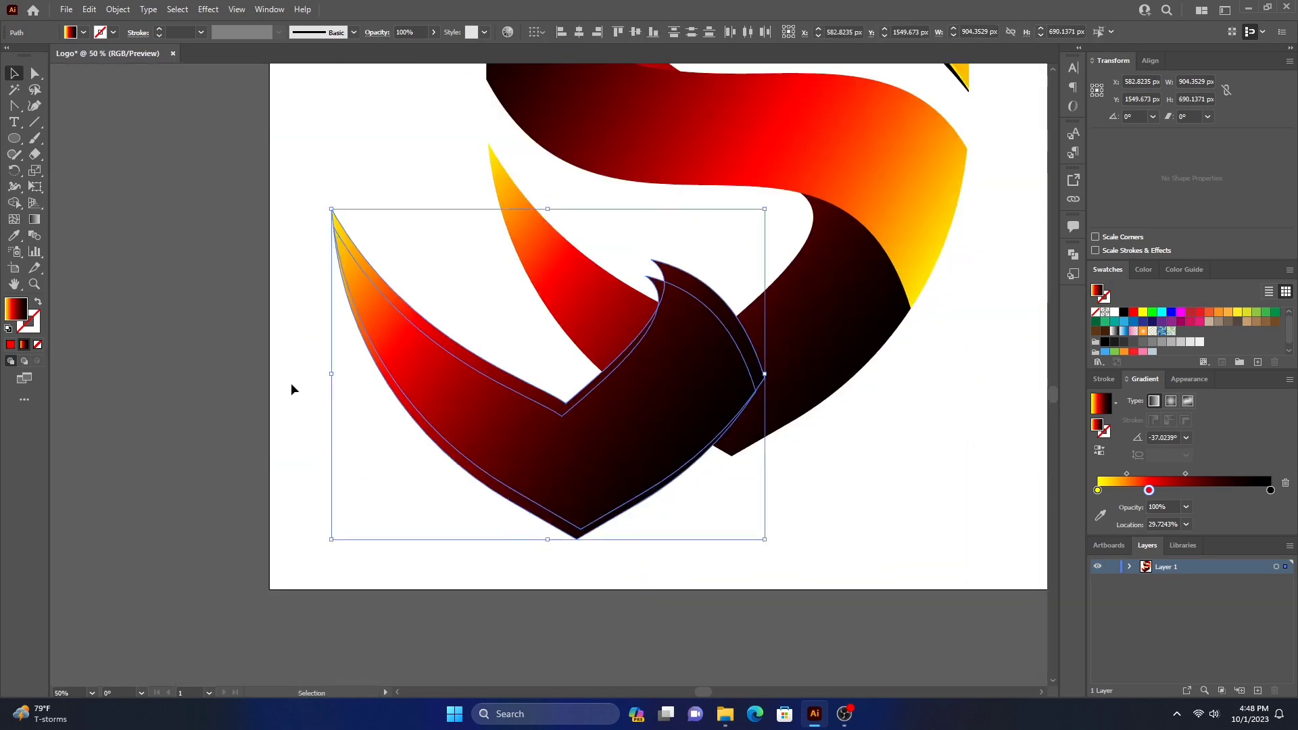
pyautogui.moveTo(319, 454)
pyautogui.mouseDown()
pyautogui.moveTo(371, 413)
pyautogui.moveTo(420, 324)
pyautogui.mouseUp()
pyautogui.click(14, 203)
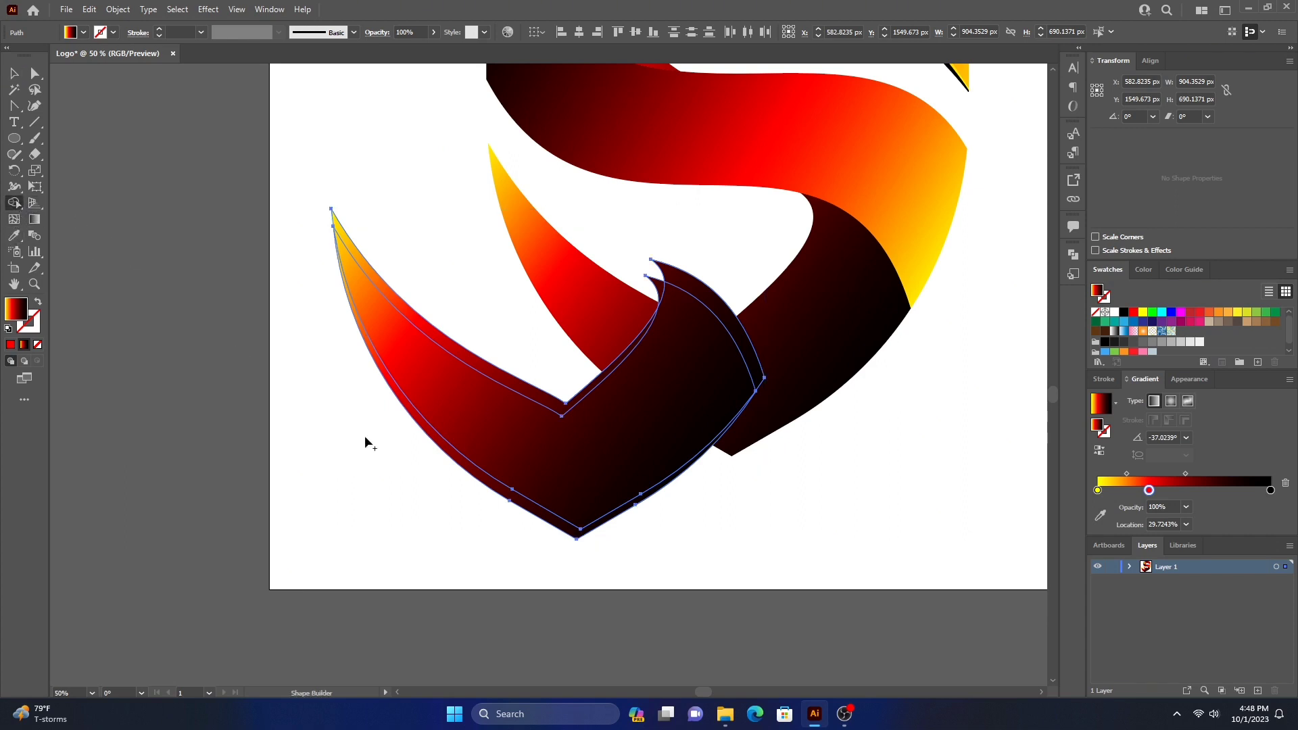
pyautogui.click(460, 471)
# Step: Delete the leftover V copy and fit the edge strip along the bottom piece's lower edge
pyautogui.click(16, 76)
pyautogui.click(253, 359)
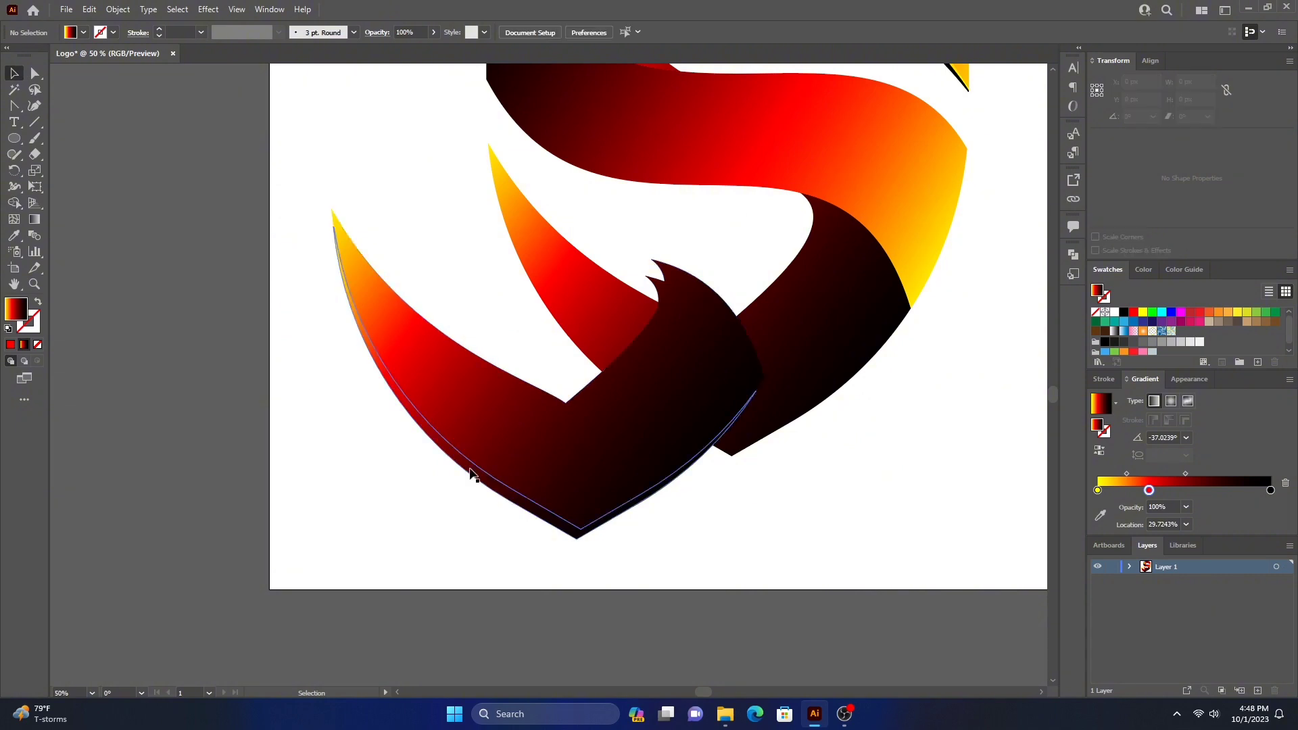
pyautogui.moveTo(468, 474); pyautogui.dragTo(405, 566)
pyautogui.click(423, 538)
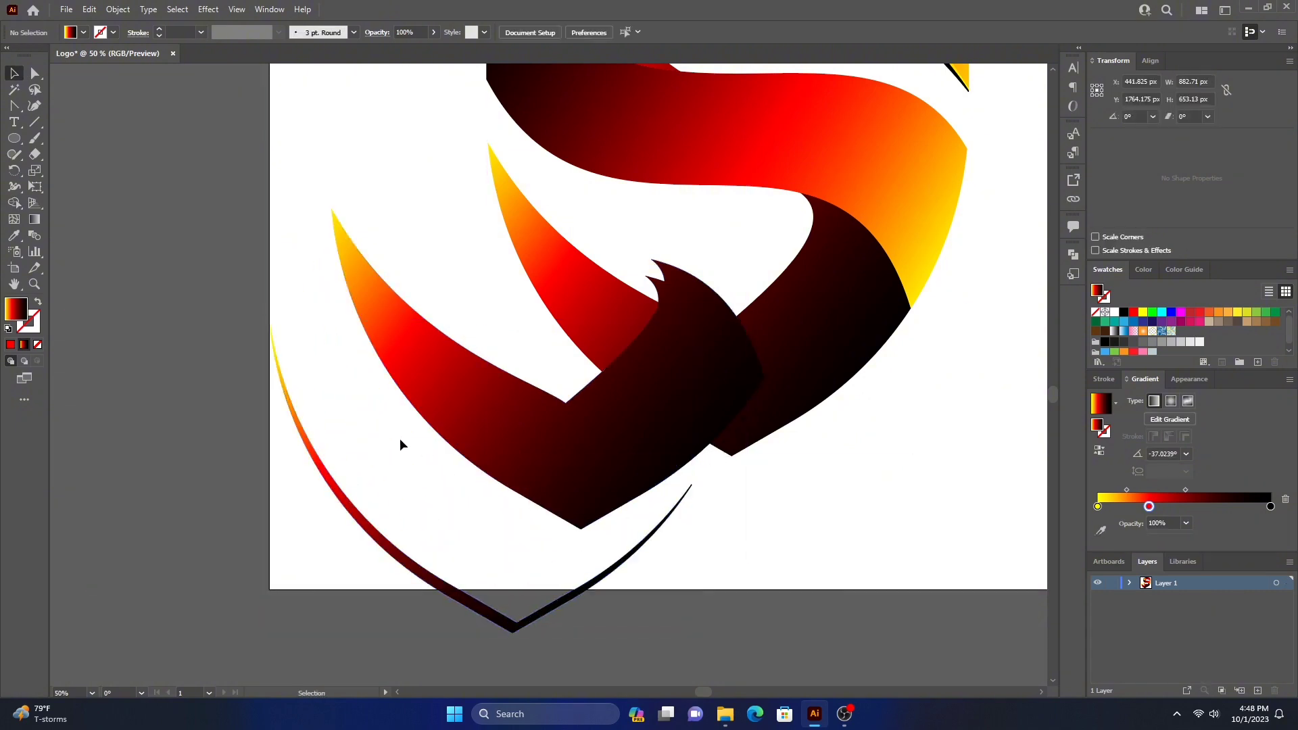
pyautogui.click(336, 274)
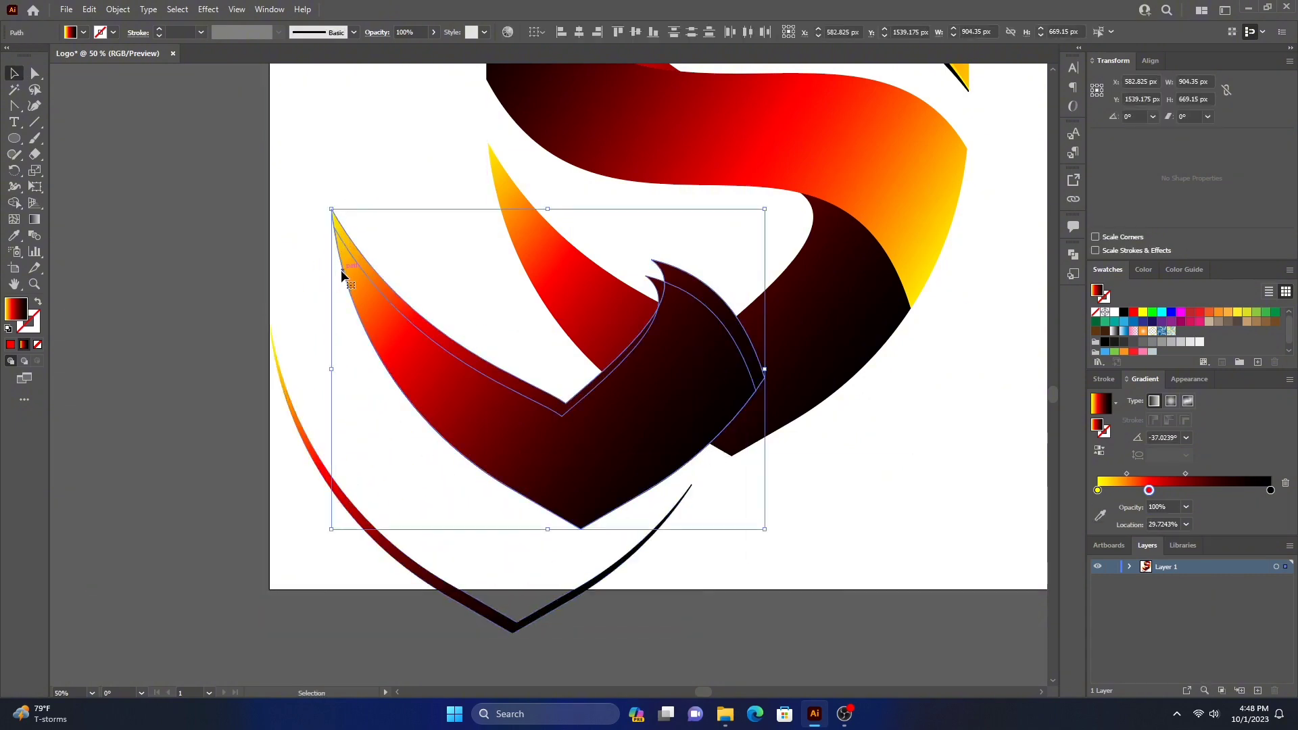
pyautogui.press('Delete')
pyautogui.moveTo(408, 556)
pyautogui.mouseDown()
pyautogui.moveTo(577, 449)
pyautogui.moveTo(610, 377)
pyautogui.mouseUp()
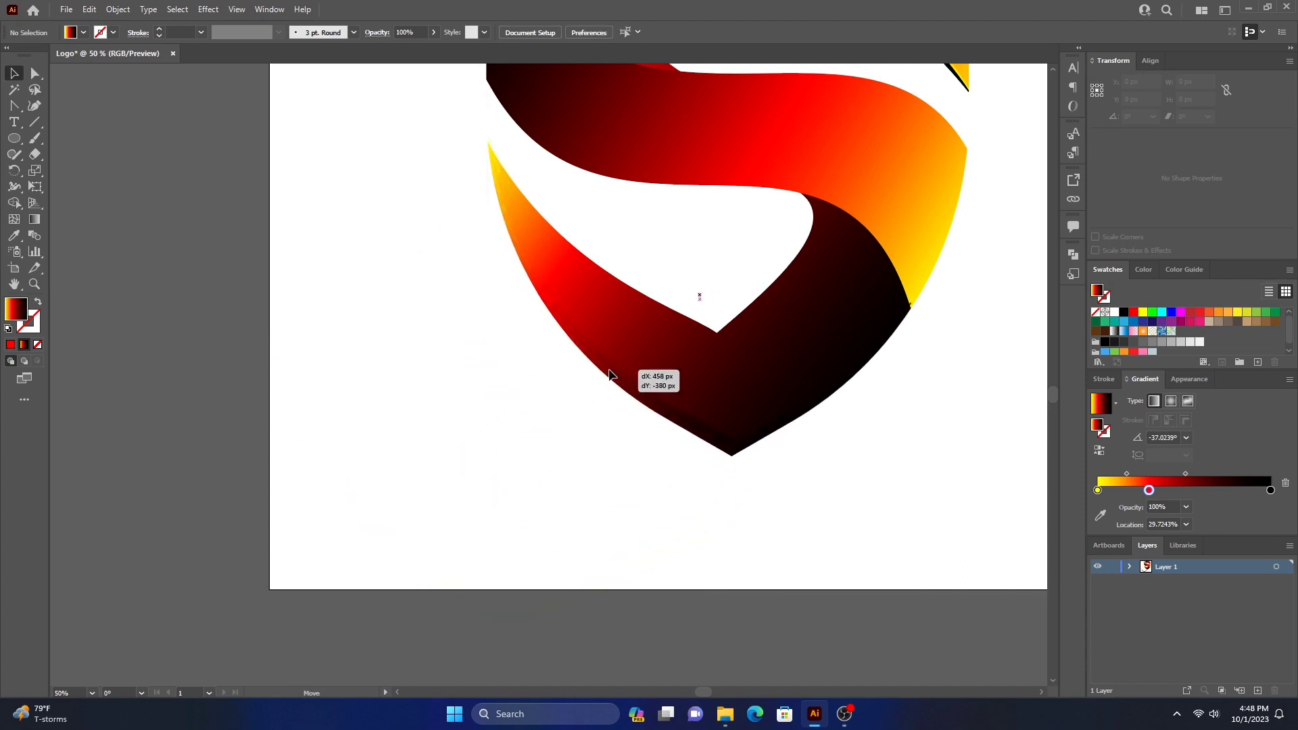
pyautogui.moveTo(608, 375); pyautogui.dragTo(611, 378)
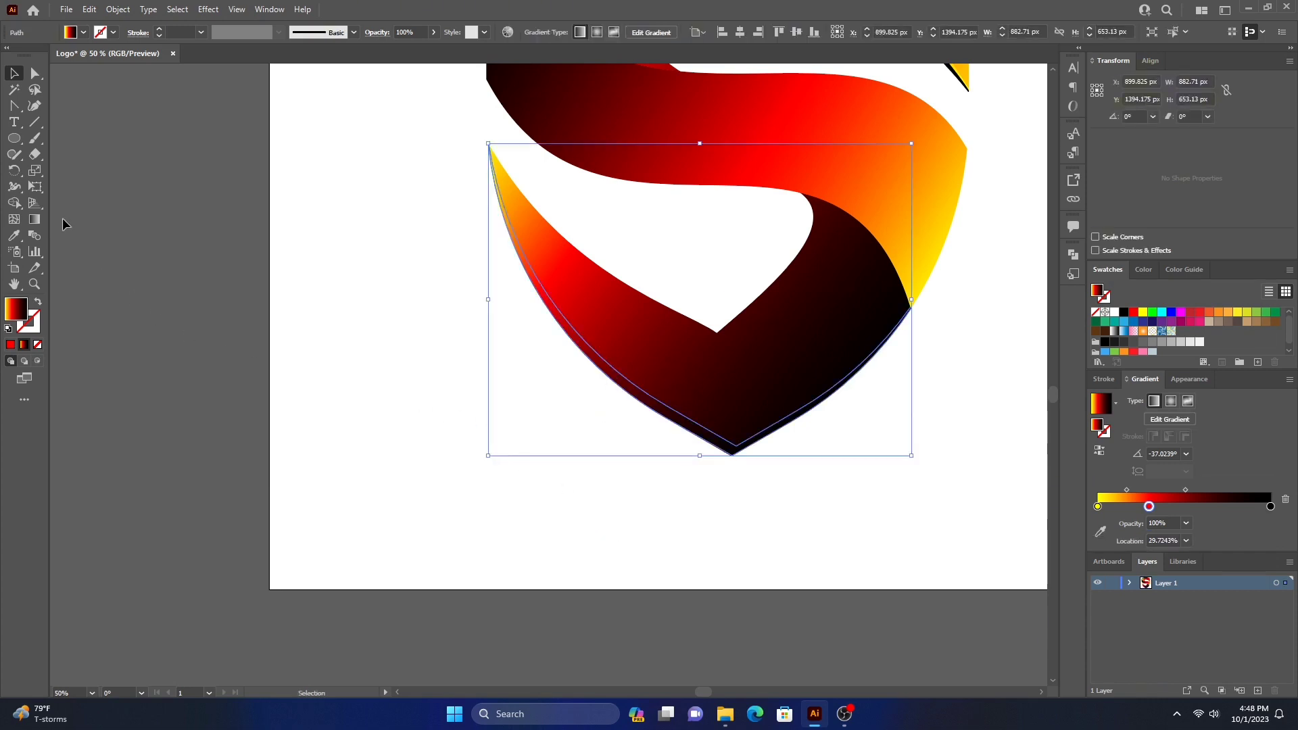
# Step: Re-angle the strip's gradient lower right to upper left (about 147.95°), red stop near 18.6%
pyautogui.click(38, 215)
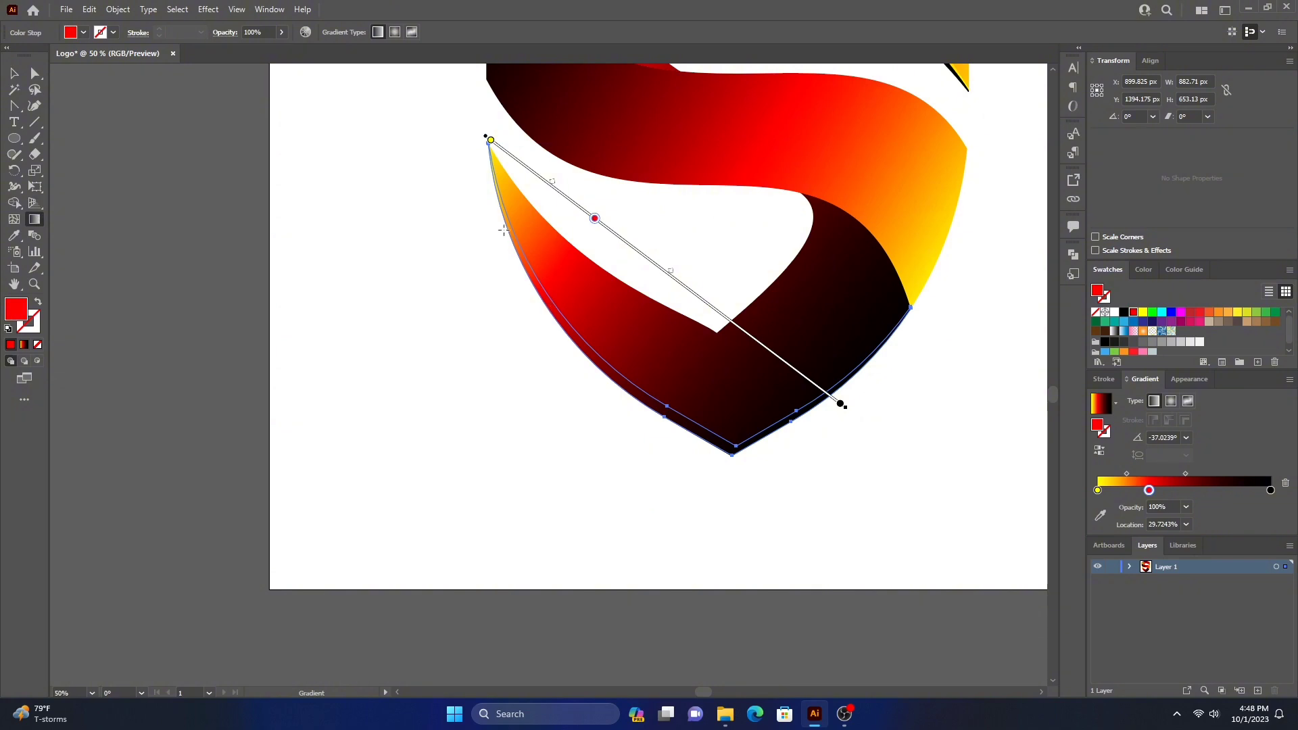
pyautogui.moveTo(911, 410)
pyautogui.mouseDown()
pyautogui.moveTo(487, 146)
pyautogui.moveTo(473, 166)
pyautogui.mouseUp()
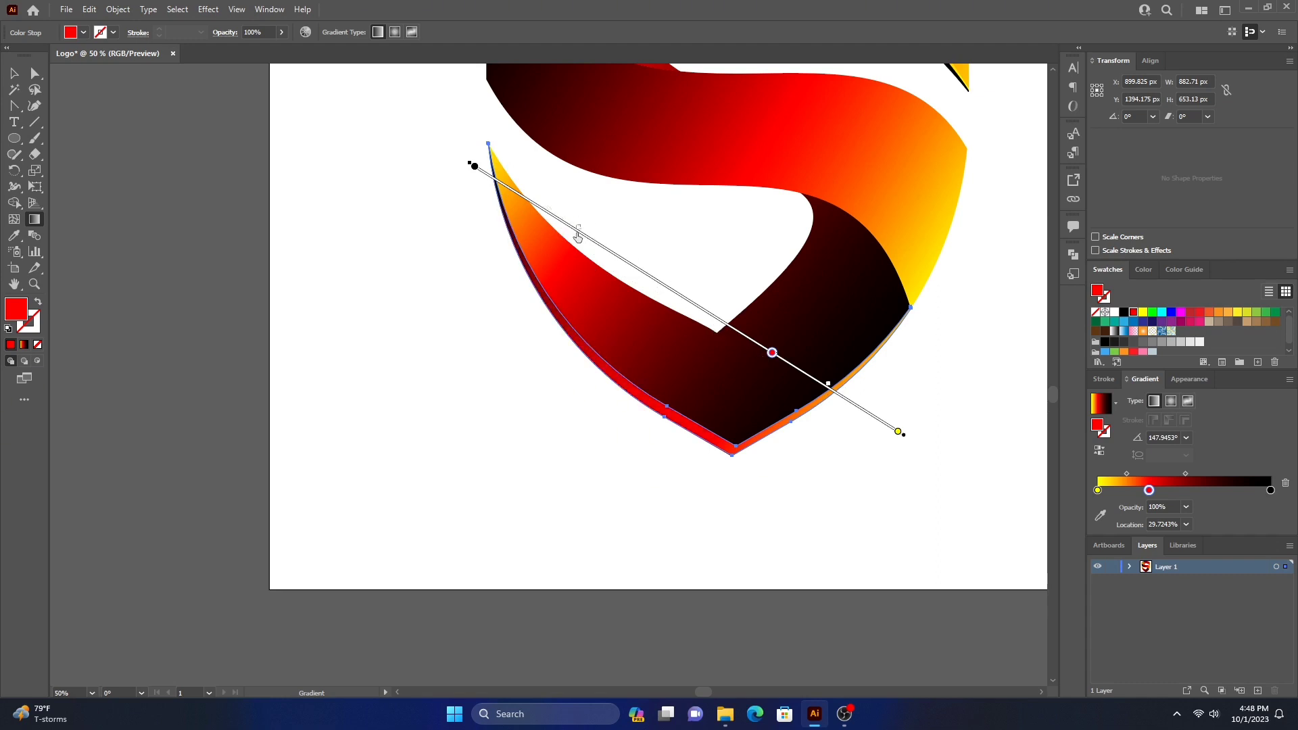
pyautogui.moveTo(897, 432); pyautogui.dragTo(886, 425)
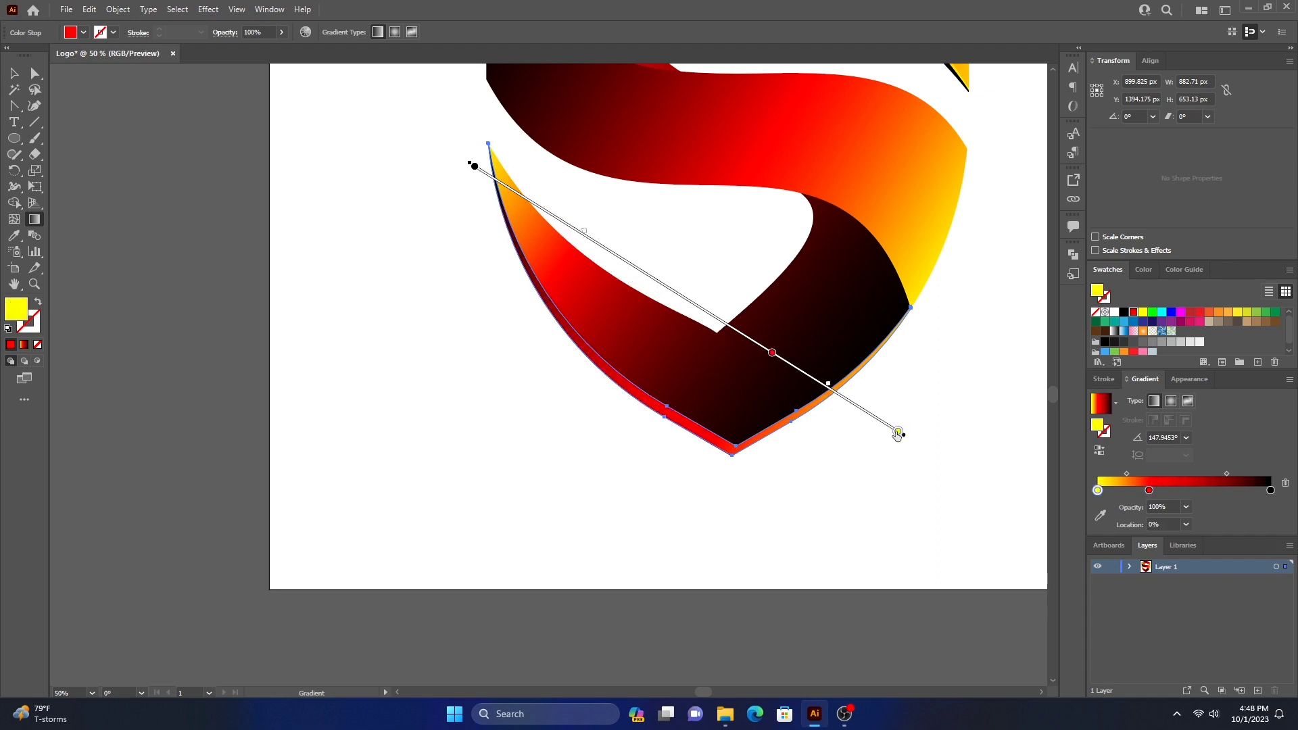
pyautogui.moveTo(776, 355); pyautogui.dragTo(826, 377)
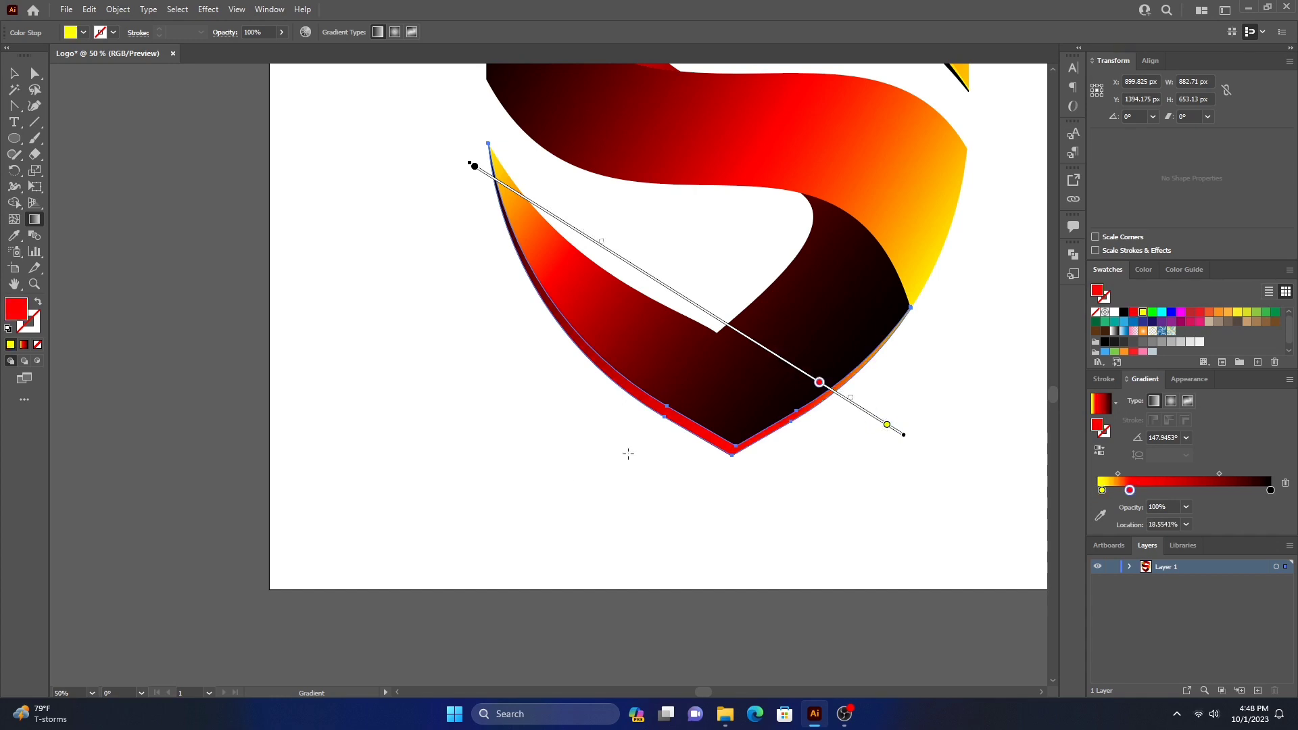
pyautogui.click(13, 73)
pyautogui.click(352, 324)
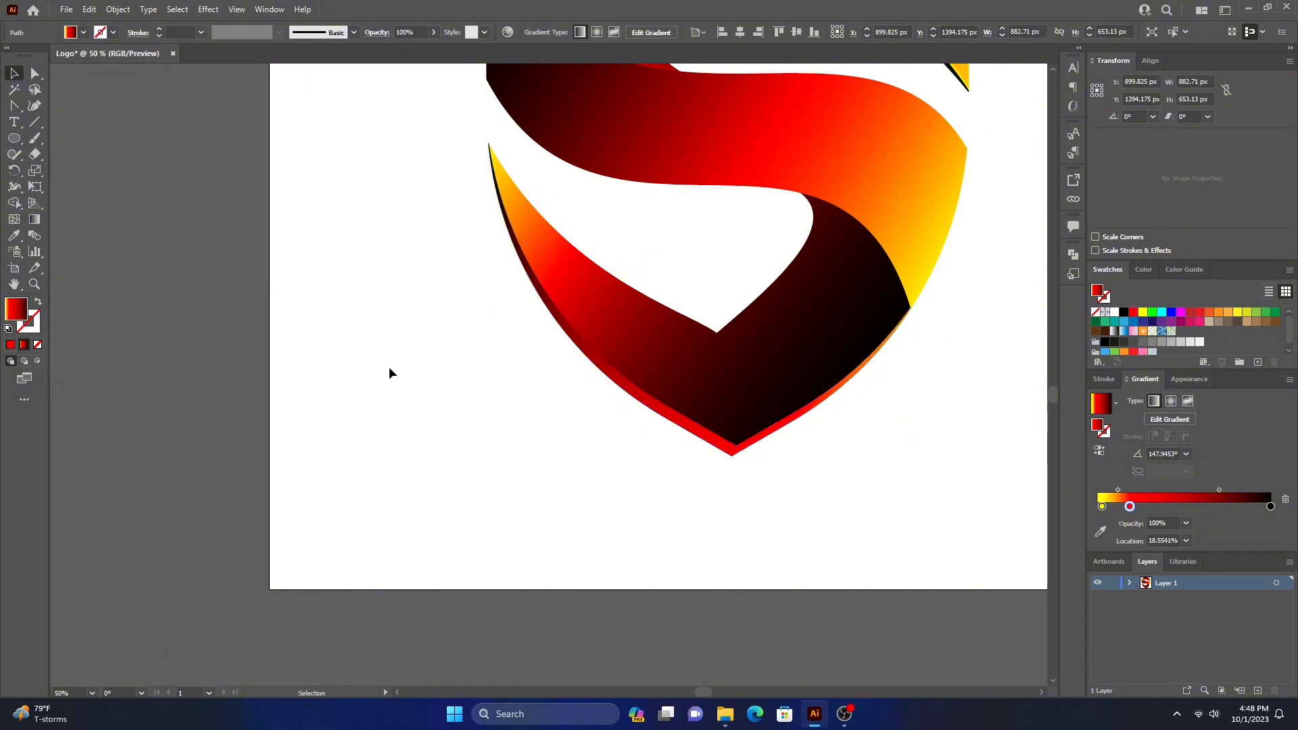
# Step: Zoom in on the logo's lower V and check the bottom piece and the red strip beneath it
pyautogui.hotkey('ctrl', '-')
pyautogui.hotkey('ctrl', '-')
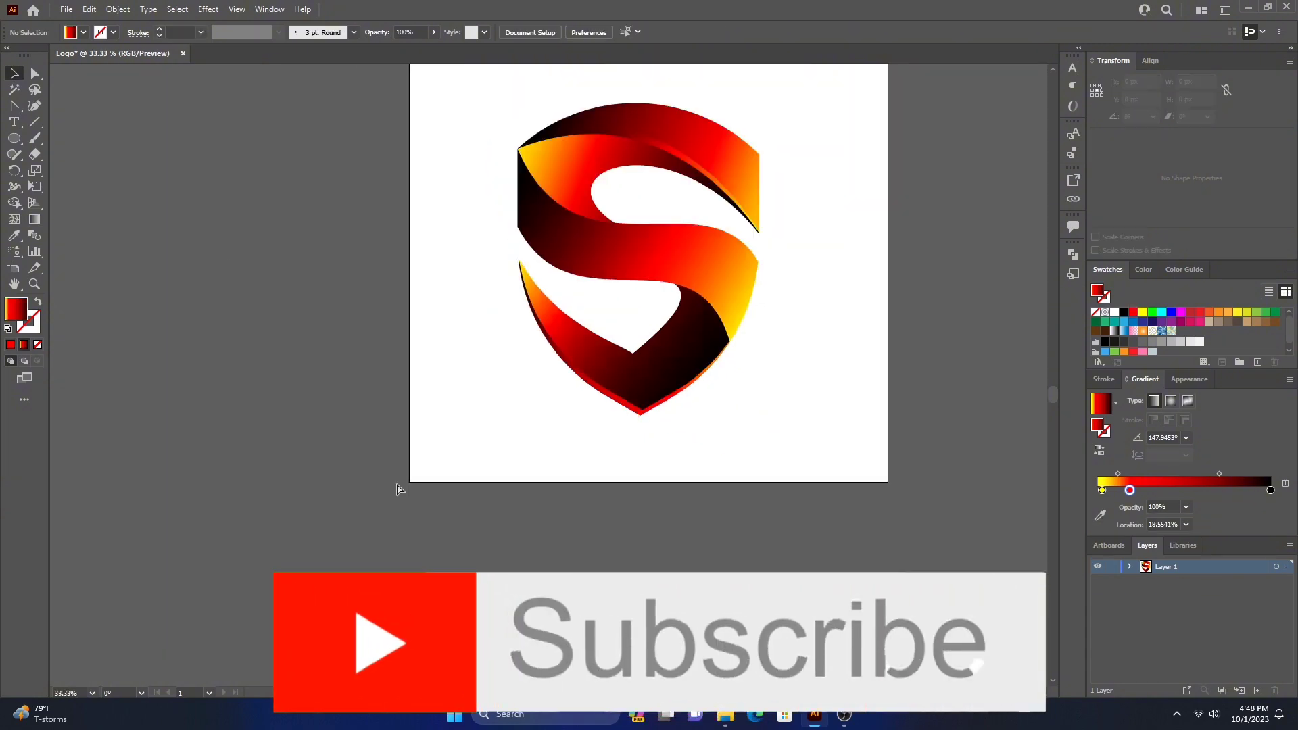
pyautogui.hotkey('ctrl', '+')
pyautogui.hotkey('ctrl', '+')
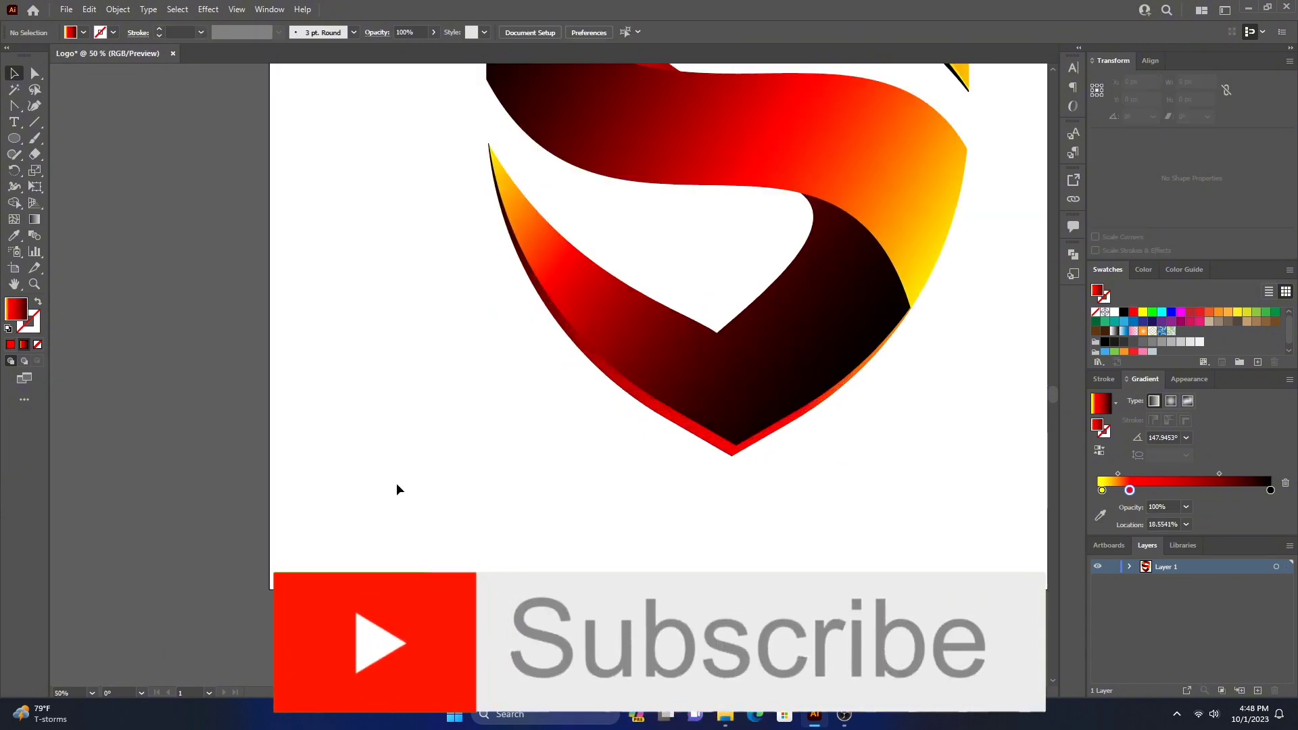
pyautogui.scroll(3, 311, 436)
pyautogui.hscroll(3, 311, 437)
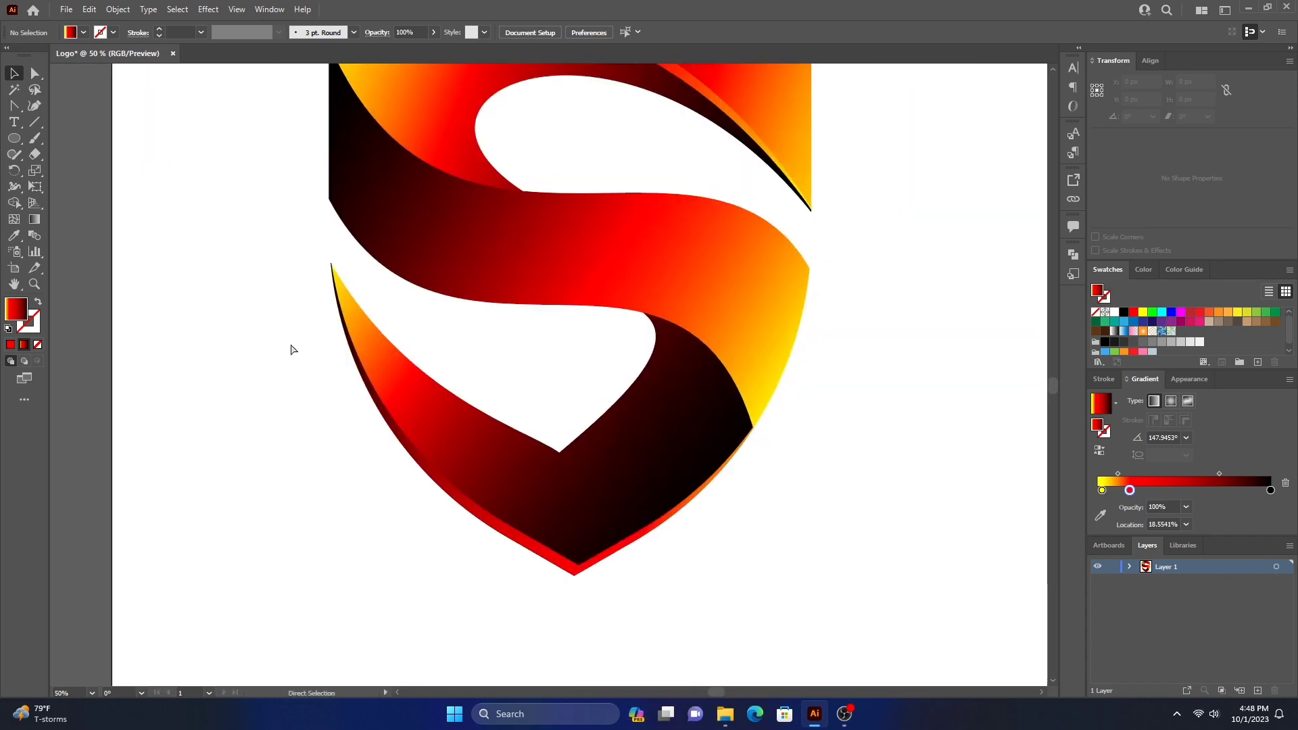
pyautogui.hotkey('ctrl', '+')
pyautogui.hotkey('ctrl', '+')
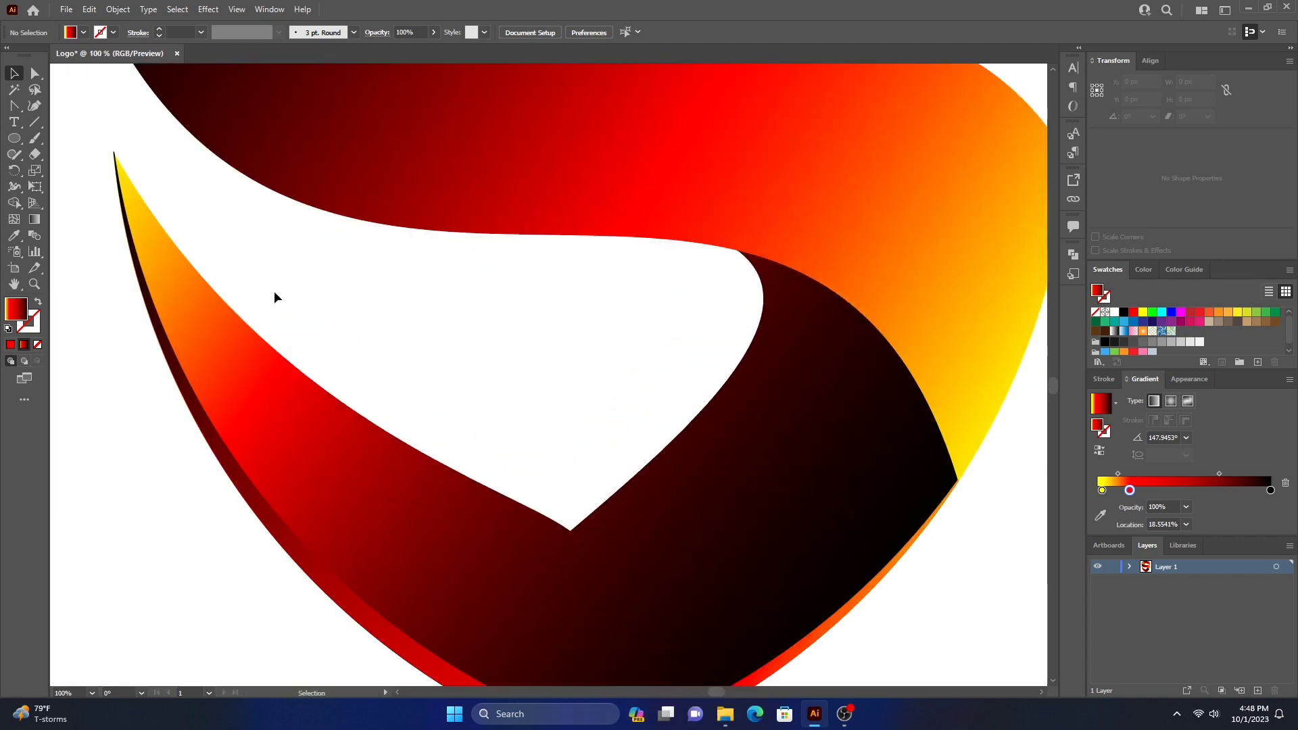
pyautogui.scroll(-5, 274, 290)
pyautogui.scroll(-3, 317, 156)
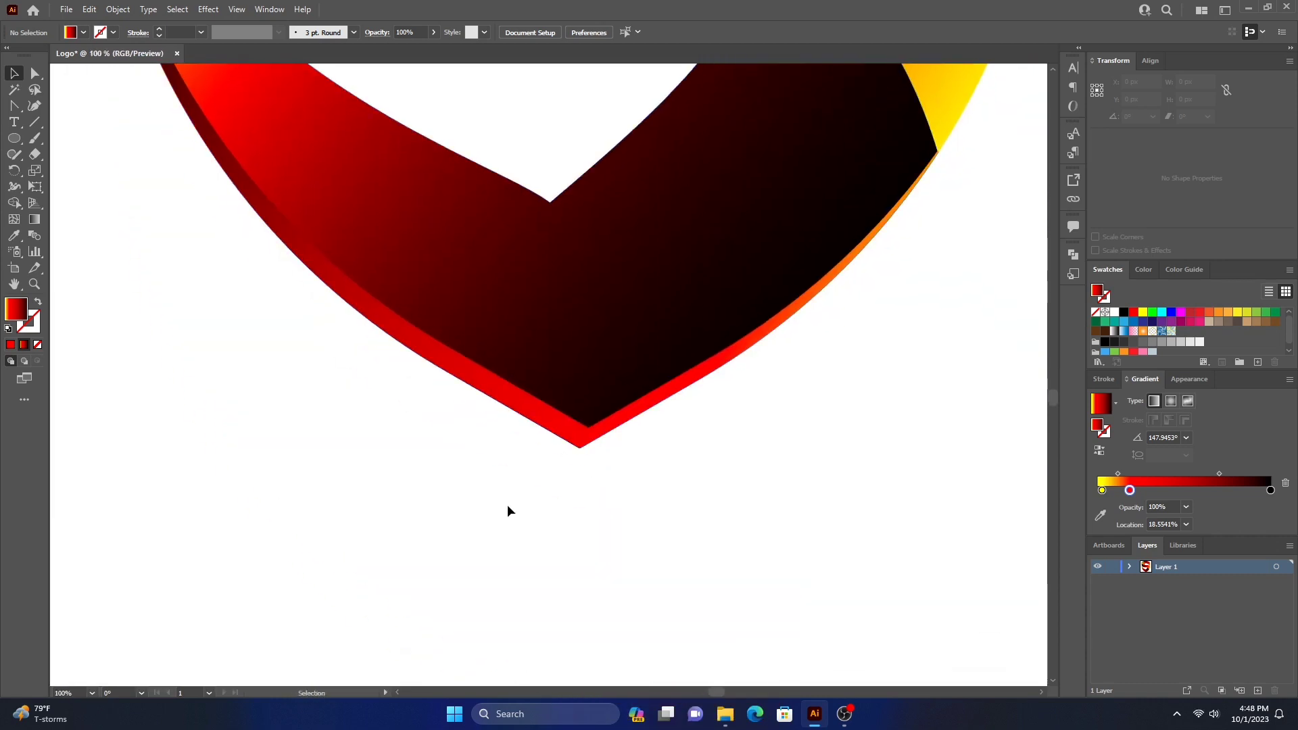
pyautogui.click(593, 428)
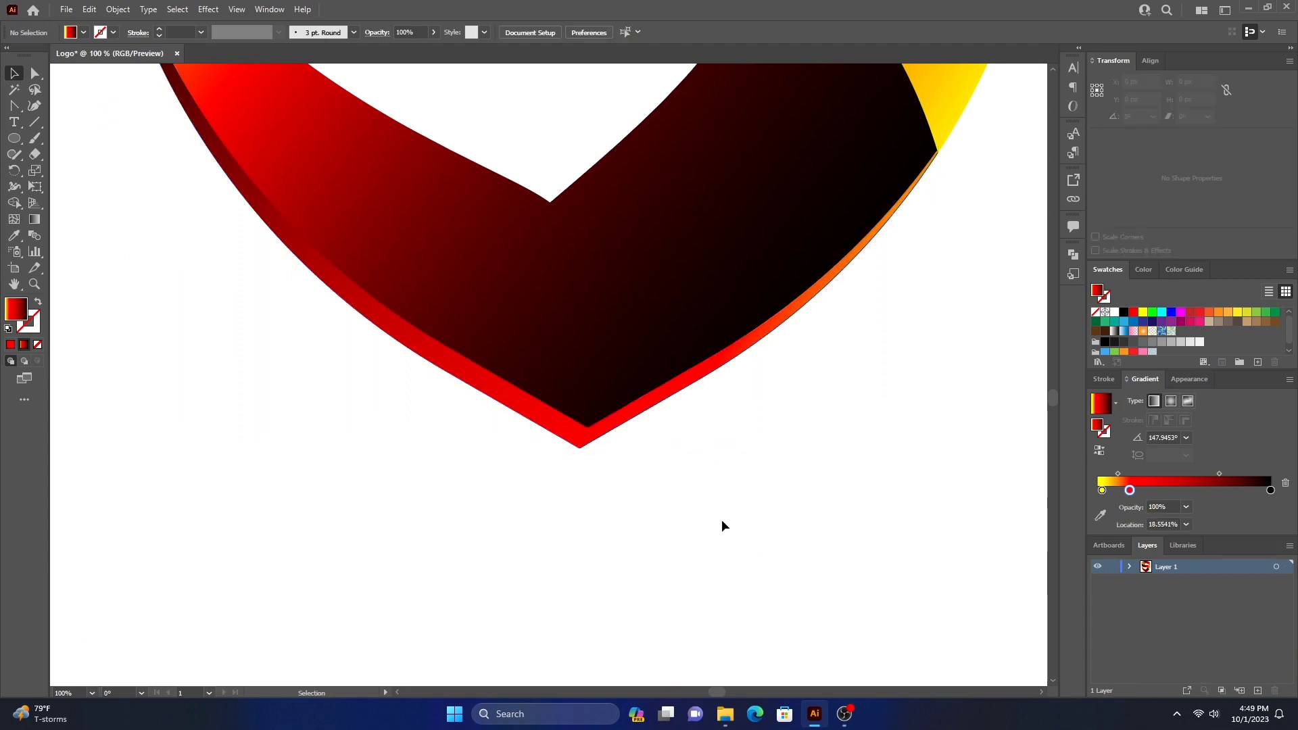
pyautogui.click(629, 409)
pyautogui.click(687, 497)
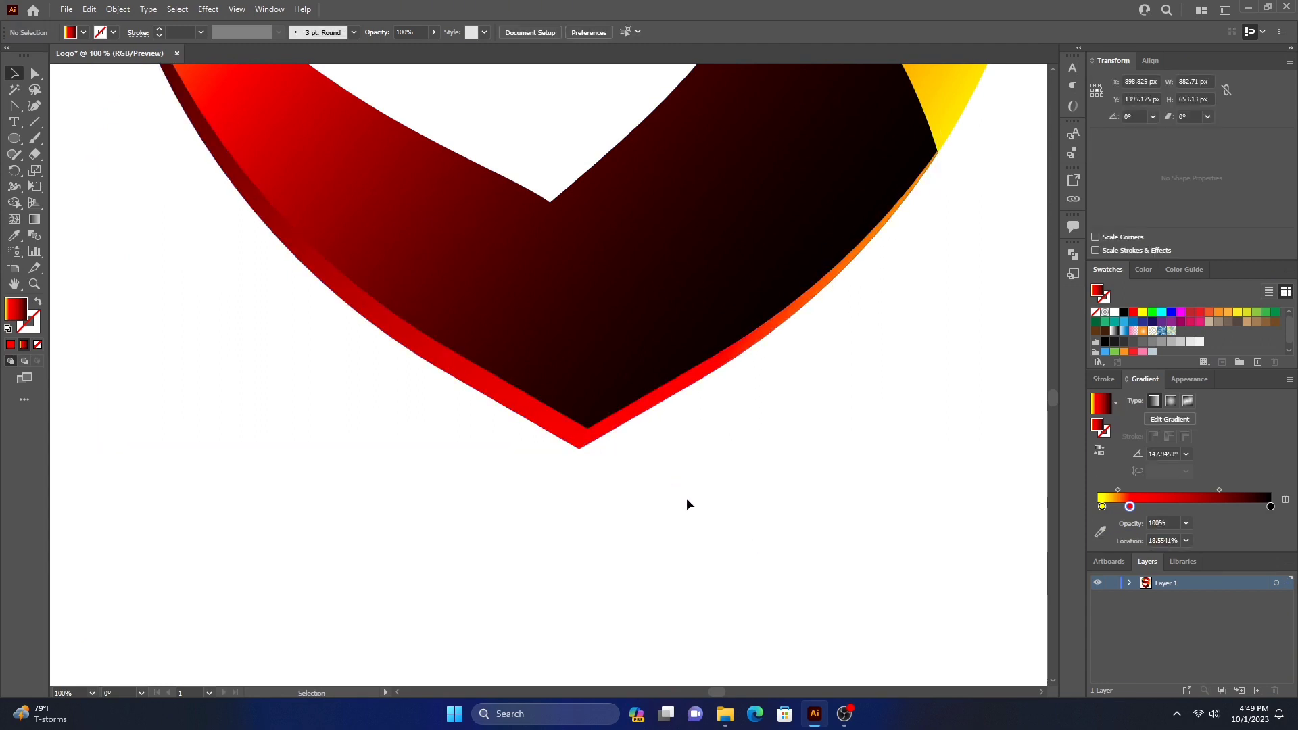
# Step: Zoom in to about 800% on the upper-left prong tip of the bottom piece
pyautogui.moveTo(780, 447); pyautogui.dragTo(721, 594)
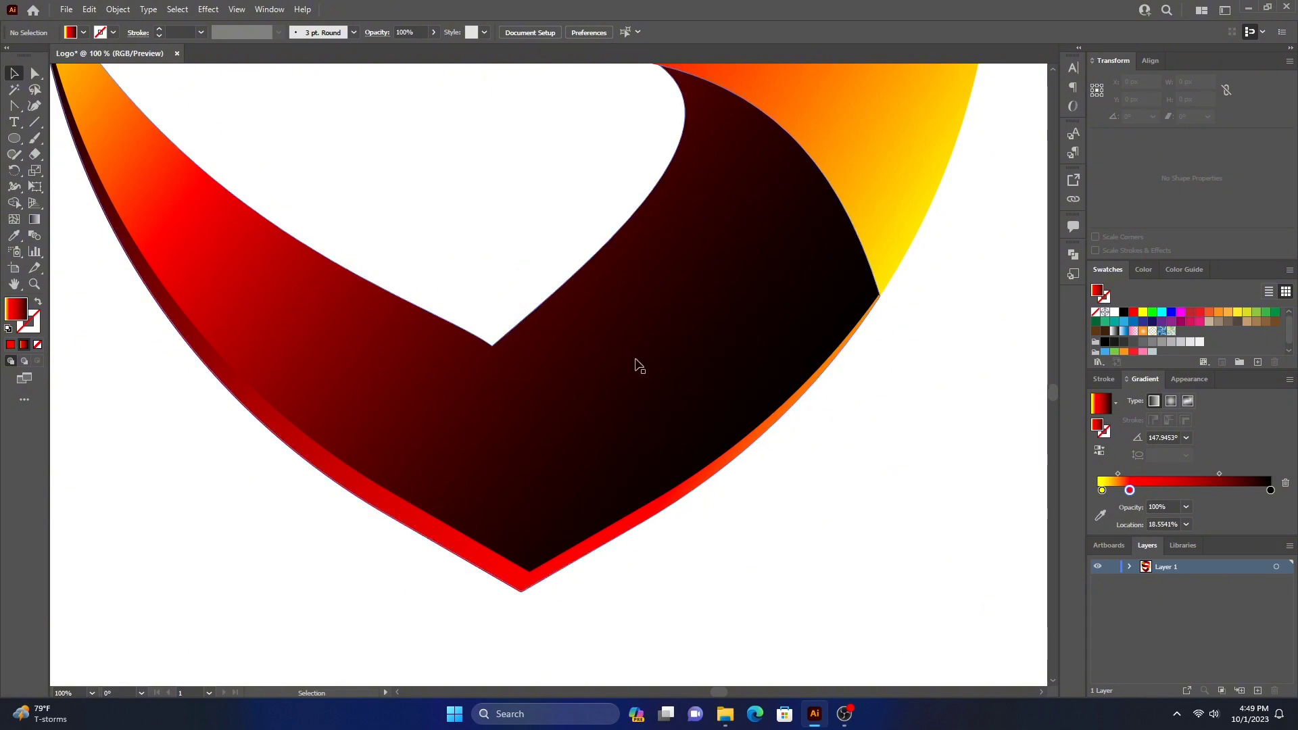
pyautogui.scroll(3, 536, 554)
pyautogui.hscroll(-3, 536, 553)
pyautogui.scroll(4, 591, 579)
pyautogui.hscroll(-4, 591, 579)
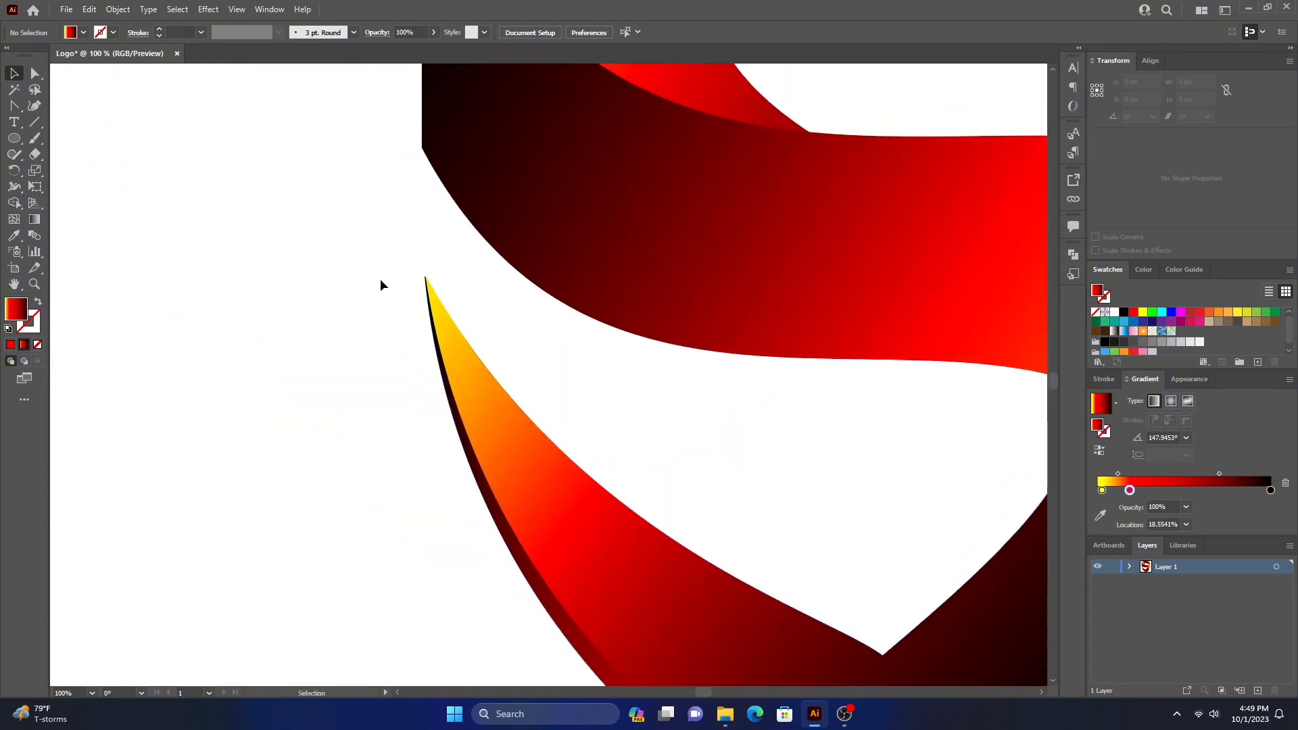
pyautogui.hotkey('ctrl', '+')
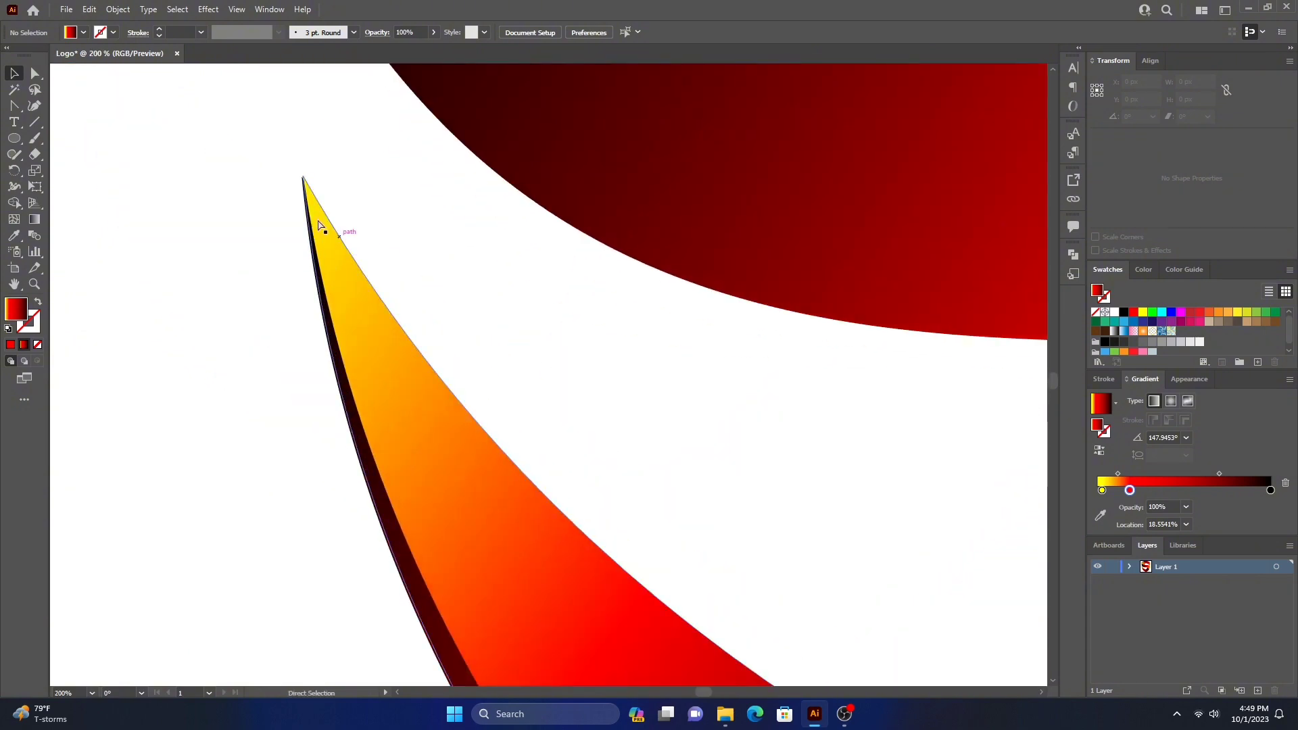
pyautogui.hotkey('ctrl', '+')
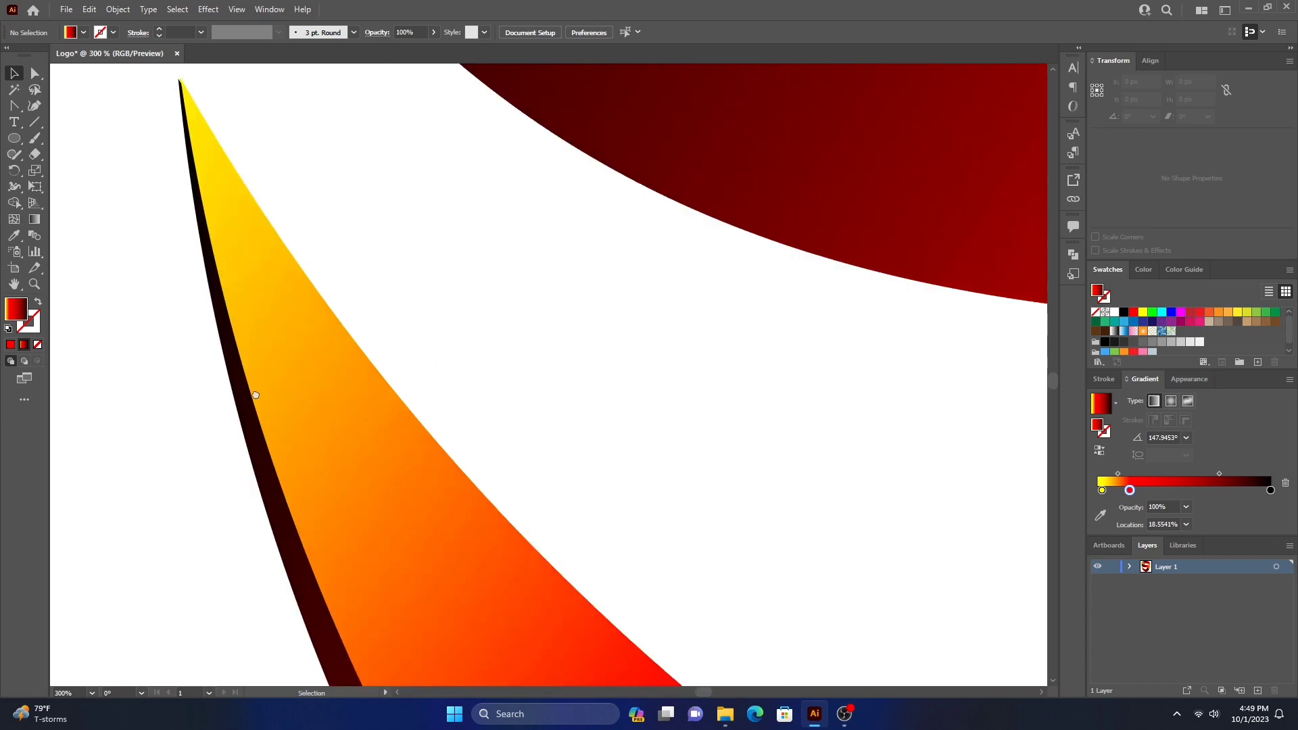
pyautogui.scroll(5, 411, 524)
pyautogui.hscroll(-3, 411, 524)
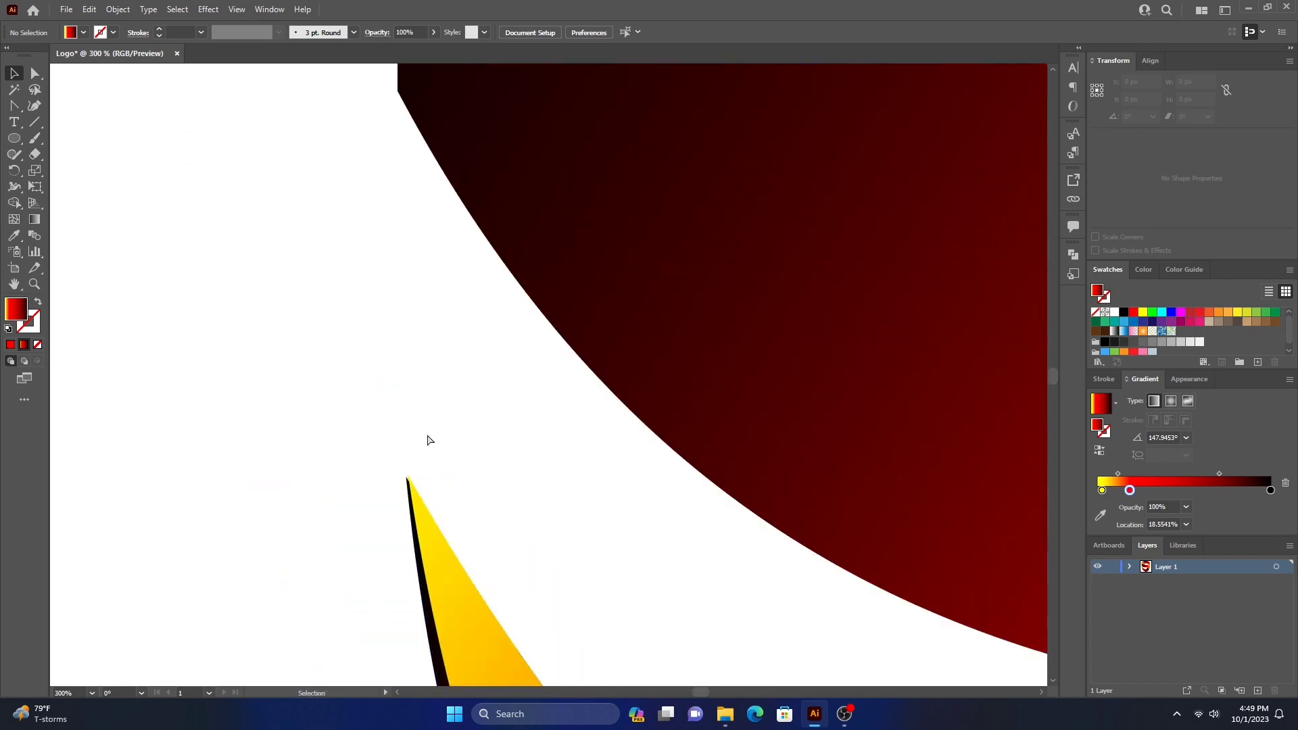
pyautogui.hotkey('ctrl', '+')
pyautogui.hotkey('ctrl', '+')
pyautogui.hotkey('ctrl', '+')
pyautogui.scroll(-5, 270, 453)
pyautogui.hscroll(-2, 270, 453)
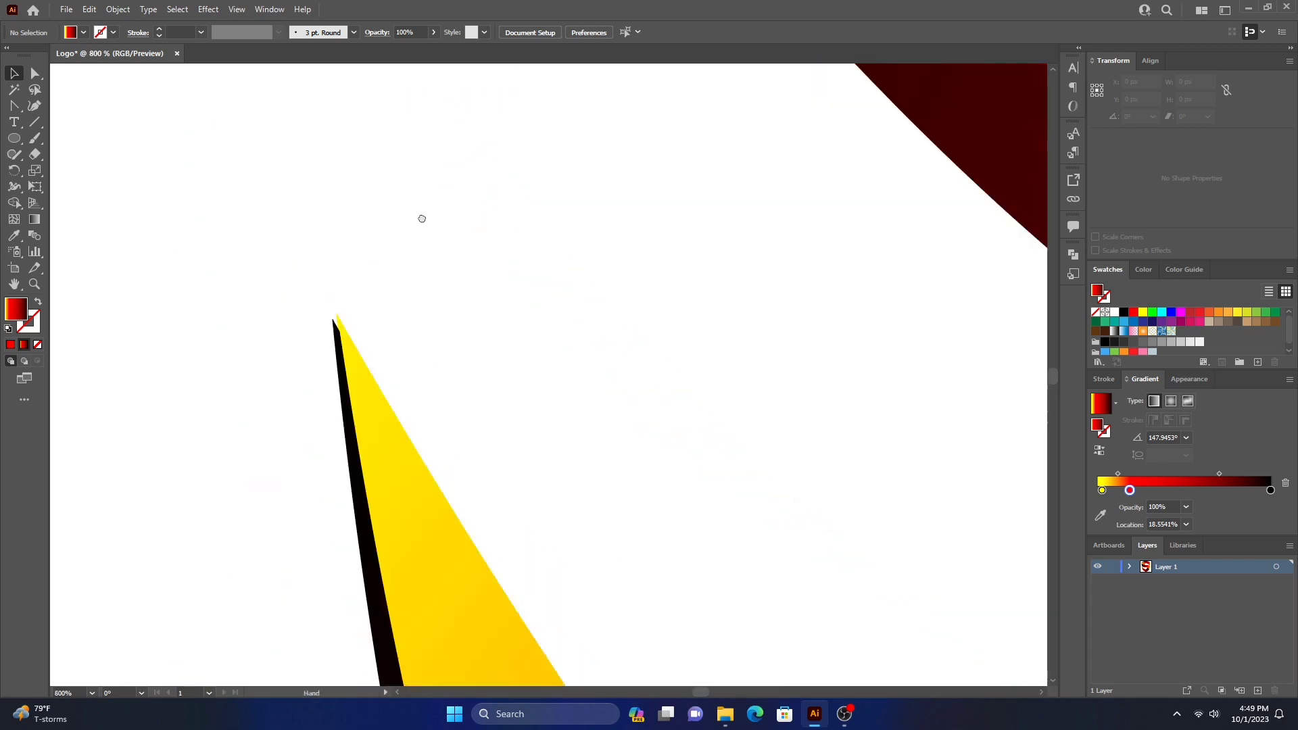
pyautogui.hscroll(-2, 421, 218)
# Step: Drag the strip's top anchor onto the yellow prong tip, then fit the artboard in view
pyautogui.click(490, 284)
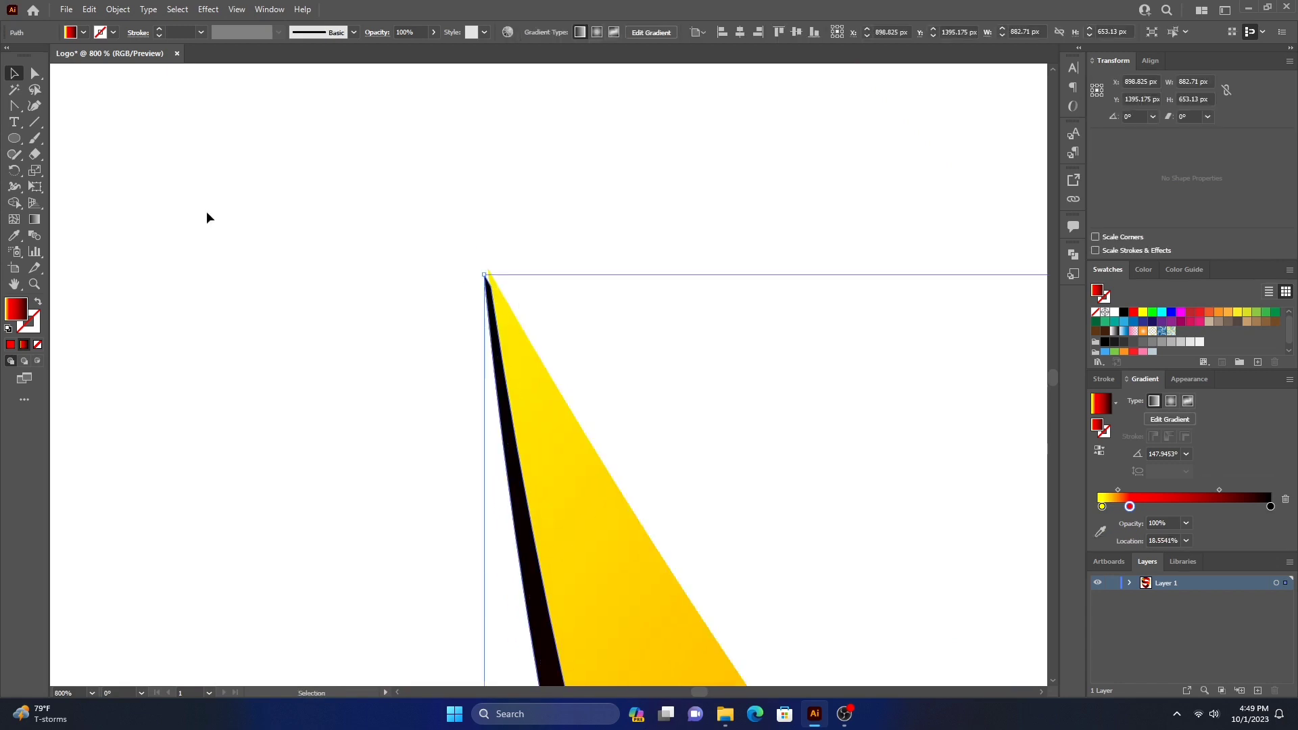
pyautogui.click(33, 73)
pyautogui.moveTo(484, 274); pyautogui.dragTo(486, 275)
pyautogui.click(390, 309)
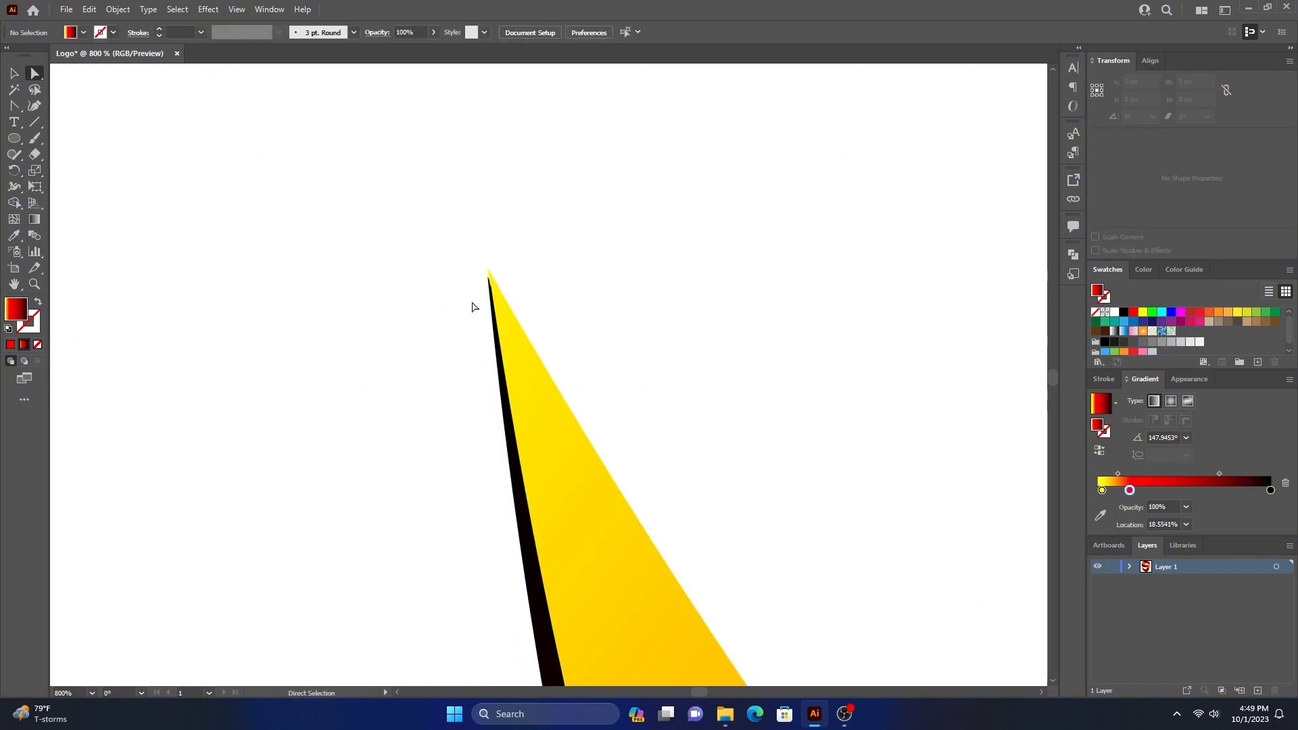
pyautogui.click(488, 277)
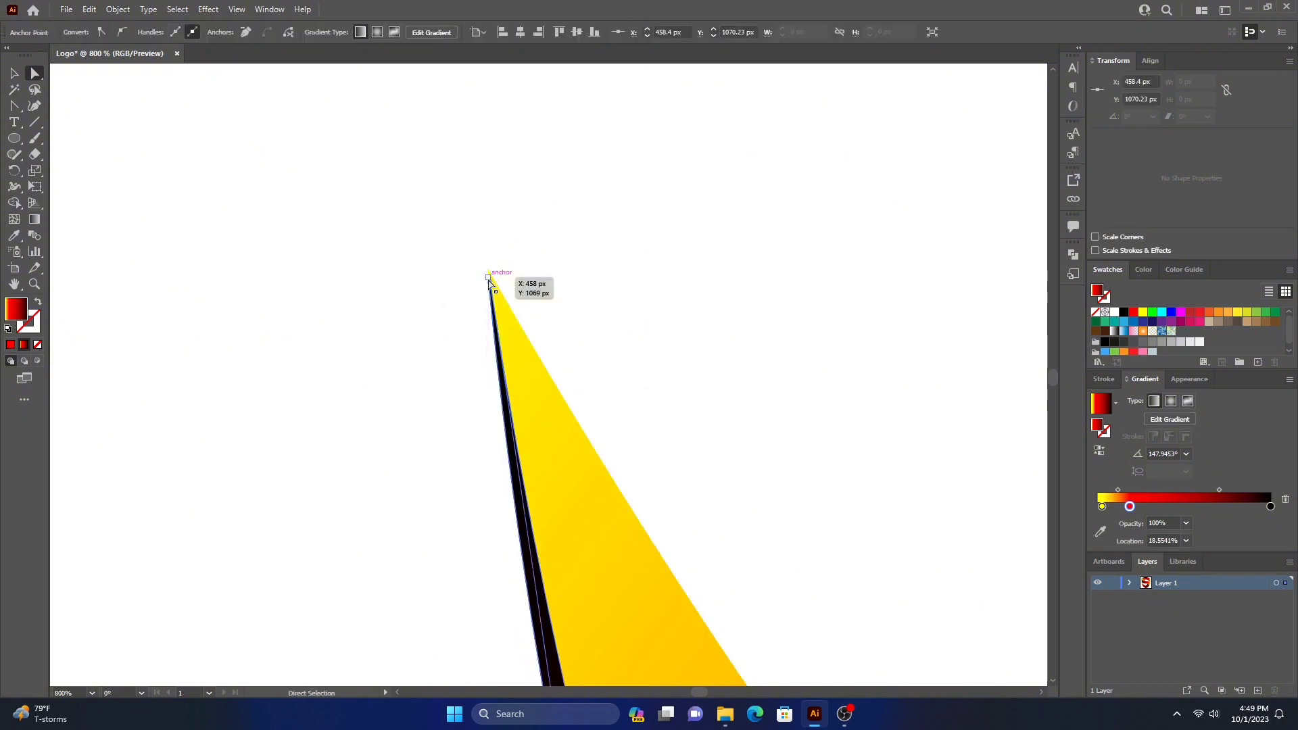
pyautogui.moveTo(488, 280); pyautogui.dragTo(488, 277)
pyautogui.click(569, 240)
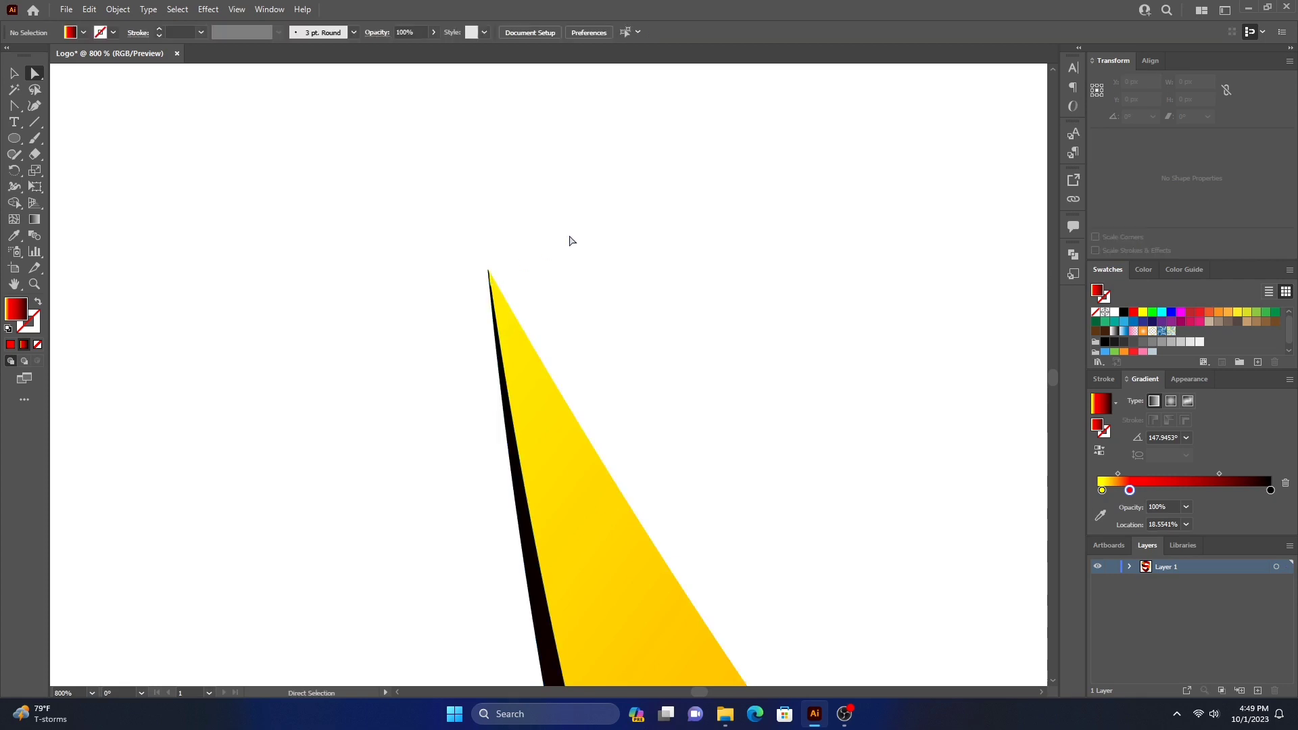
pyautogui.hotkey('ctrl', '0')
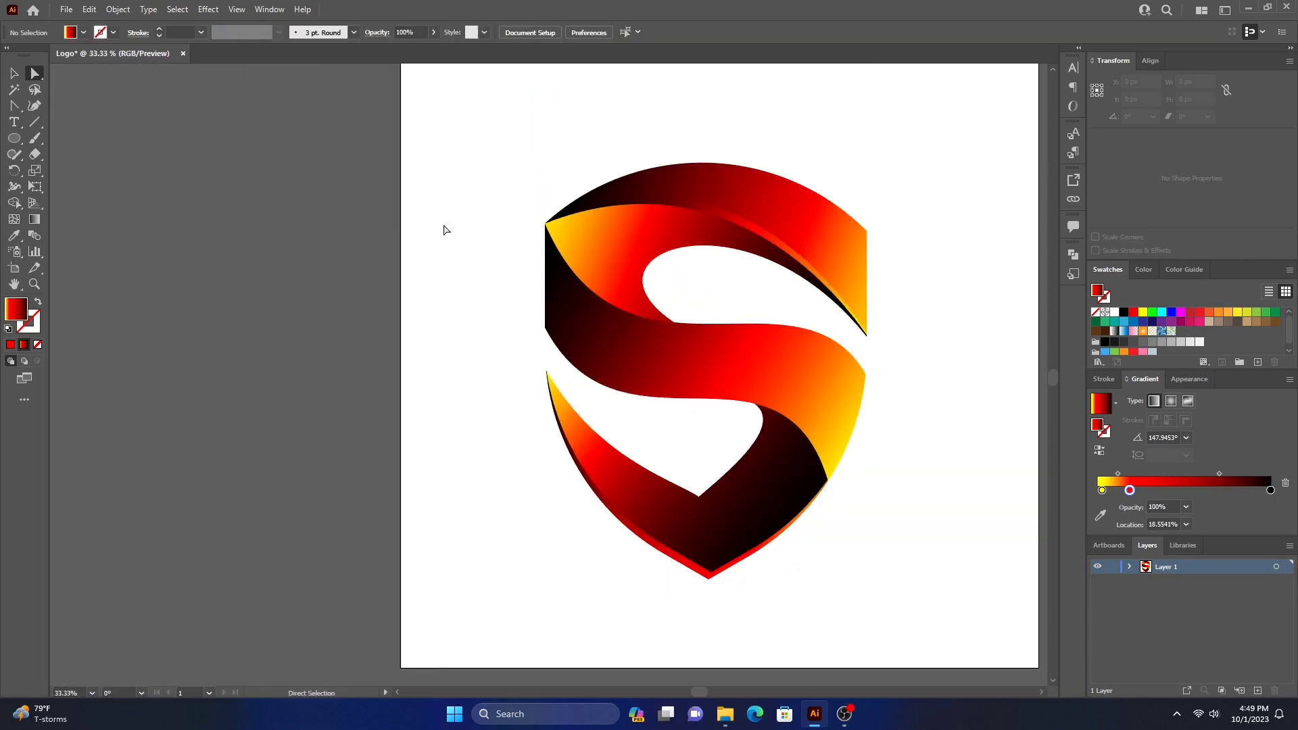
# Step: Marquee-select every piece of the S logo and group them
pyautogui.click(14, 73)
pyautogui.moveTo(851, 501); pyautogui.dragTo(694, 500)
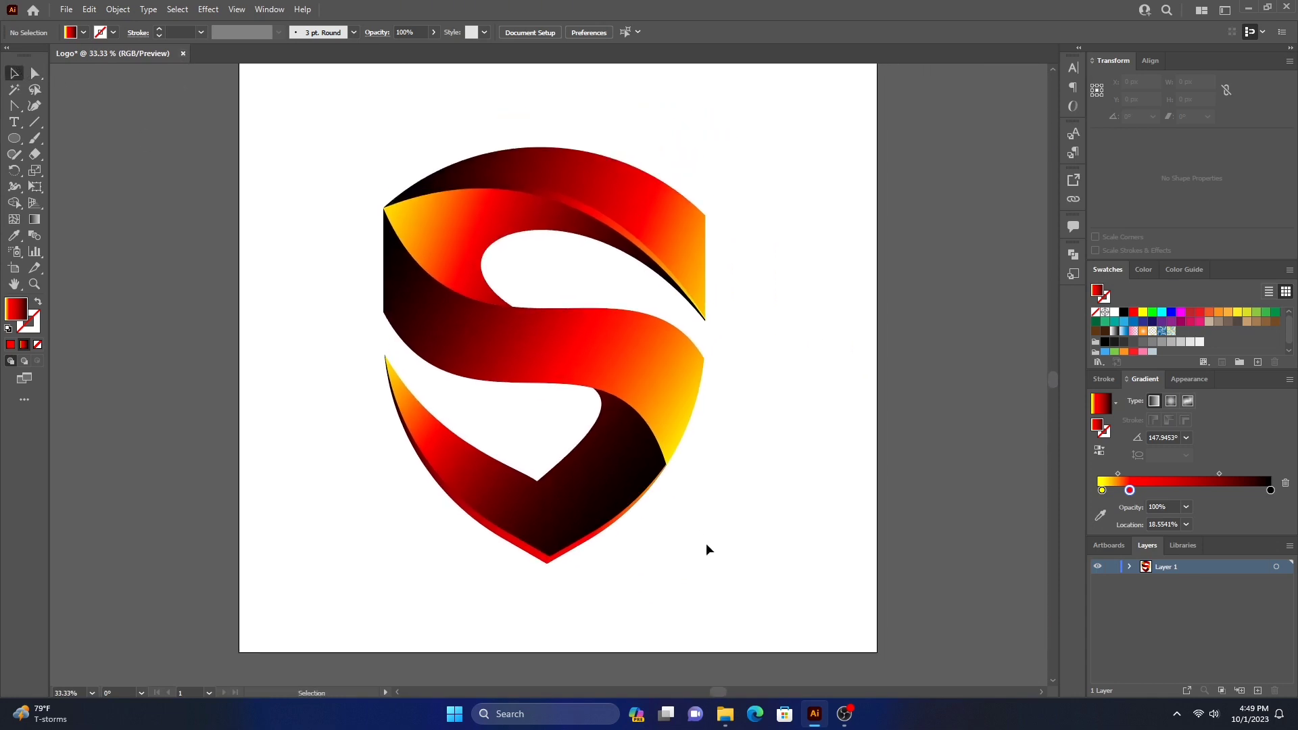
pyautogui.moveTo(771, 563); pyautogui.dragTo(319, 115)
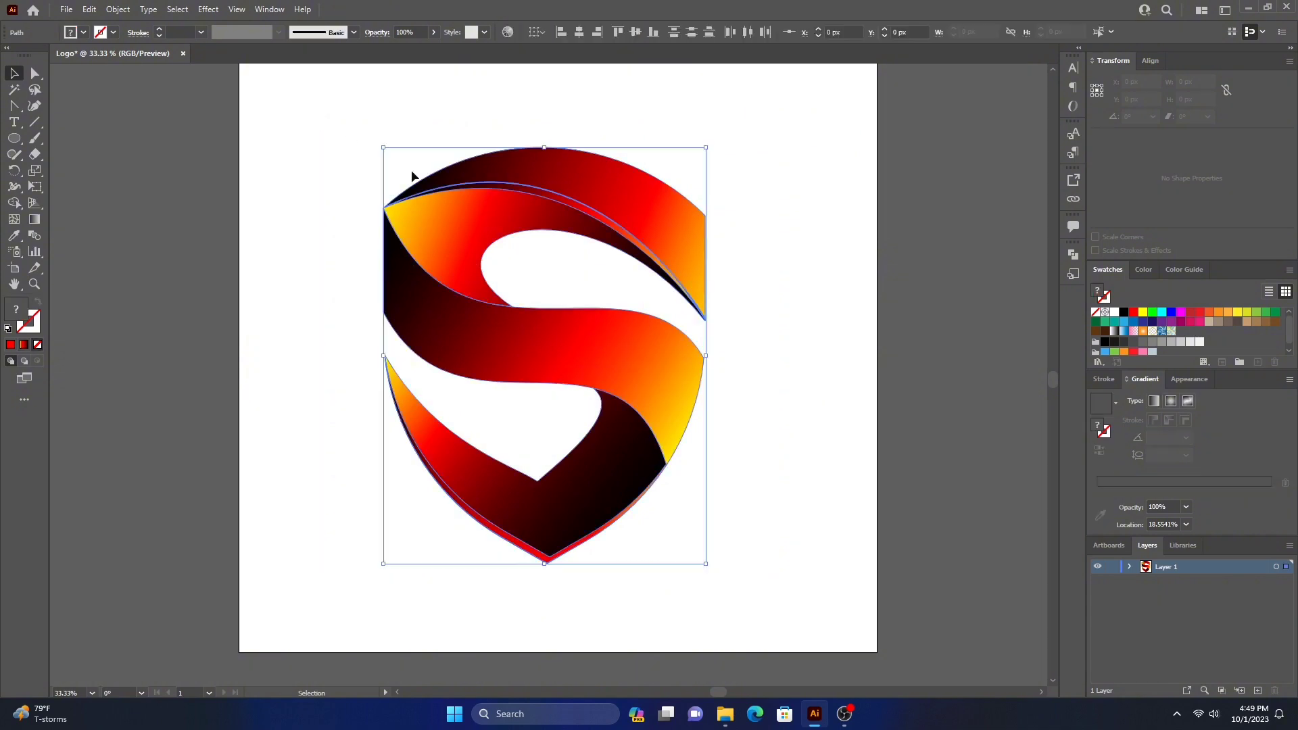
pyautogui.rightClick(520, 164)
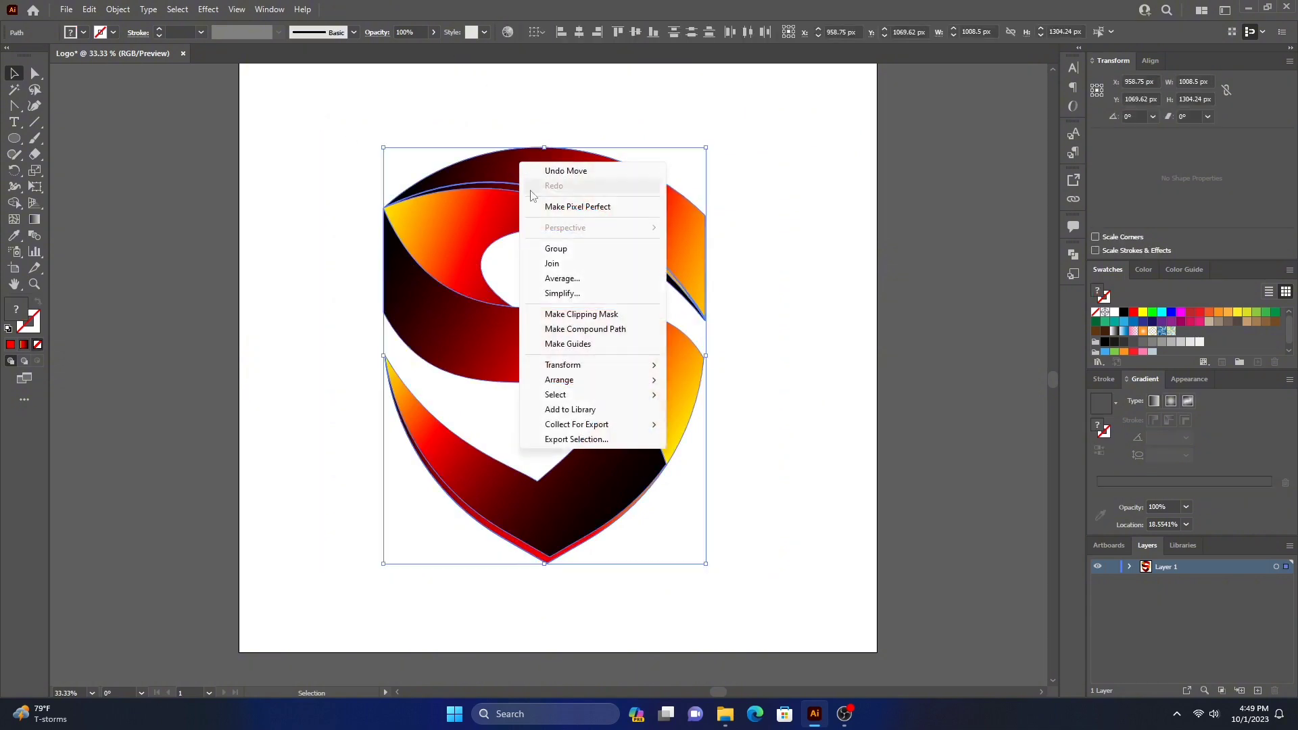
pyautogui.click(556, 249)
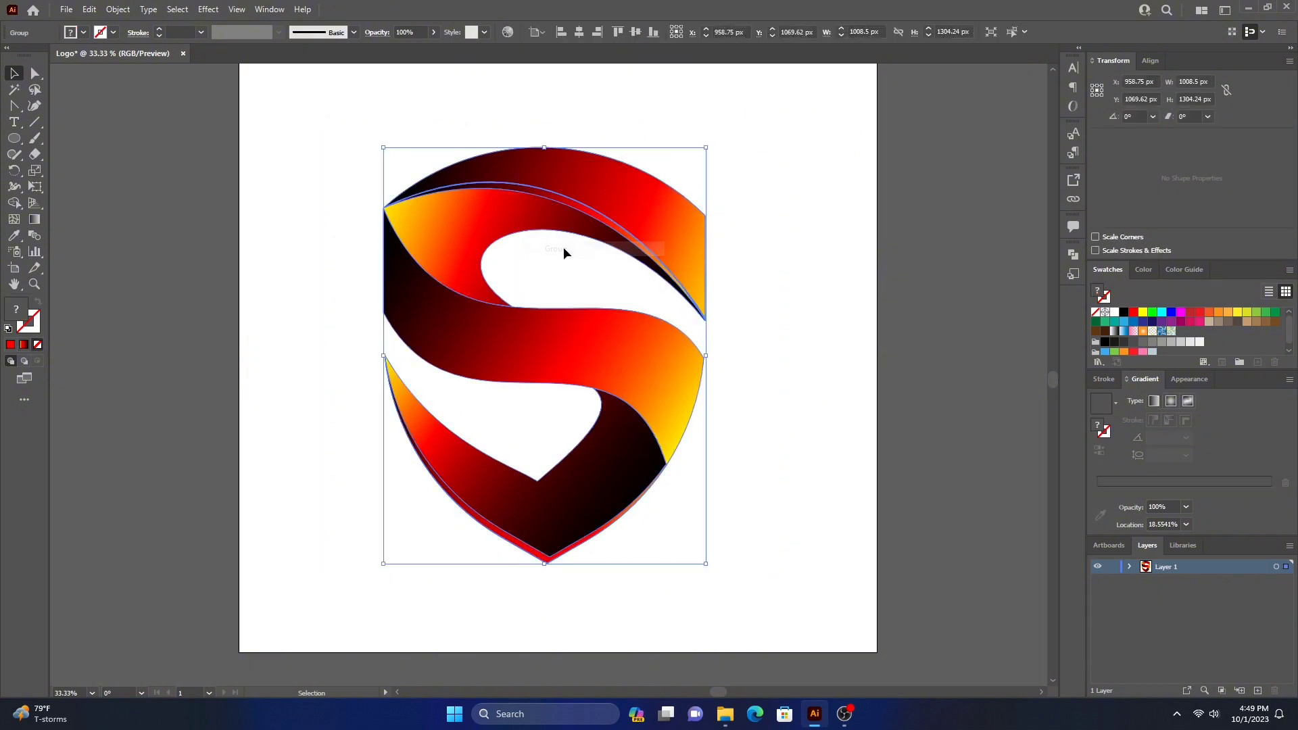
# Step: Centre the grouped logo horizontally and vertically on the artboard at X 1000 px, Y 1000 px
pyautogui.click(579, 32)
pyautogui.click(636, 31)
pyautogui.click(824, 335)
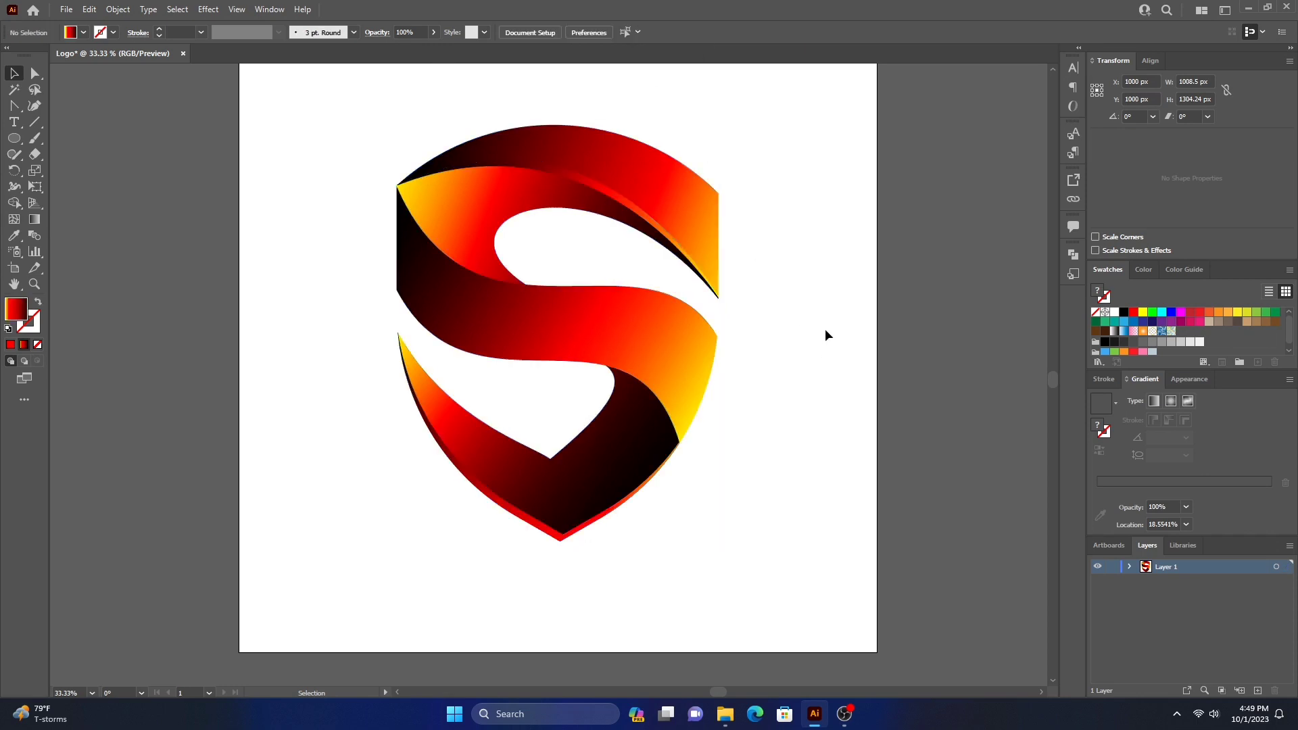
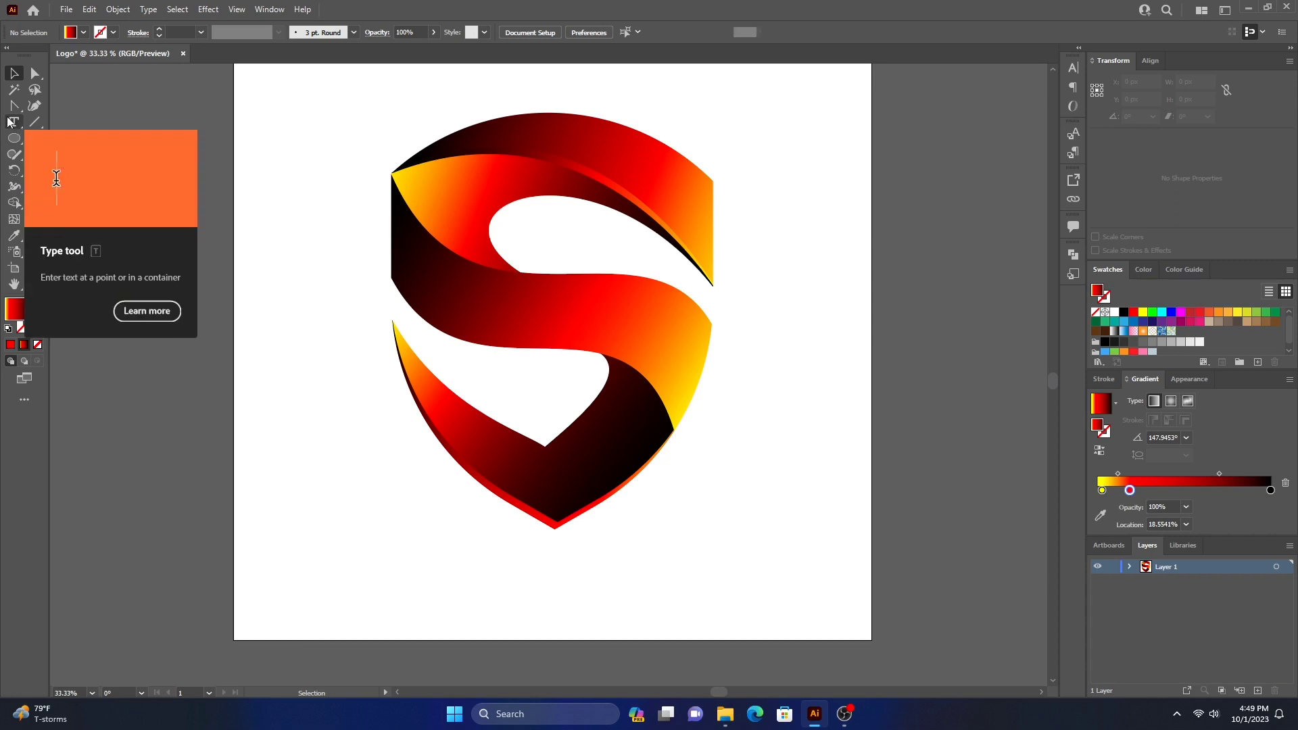
# Step: Add a 'SHANU GRAPHICS' text caption below the shield logo and bring up the font family list
pyautogui.click(11, 122)
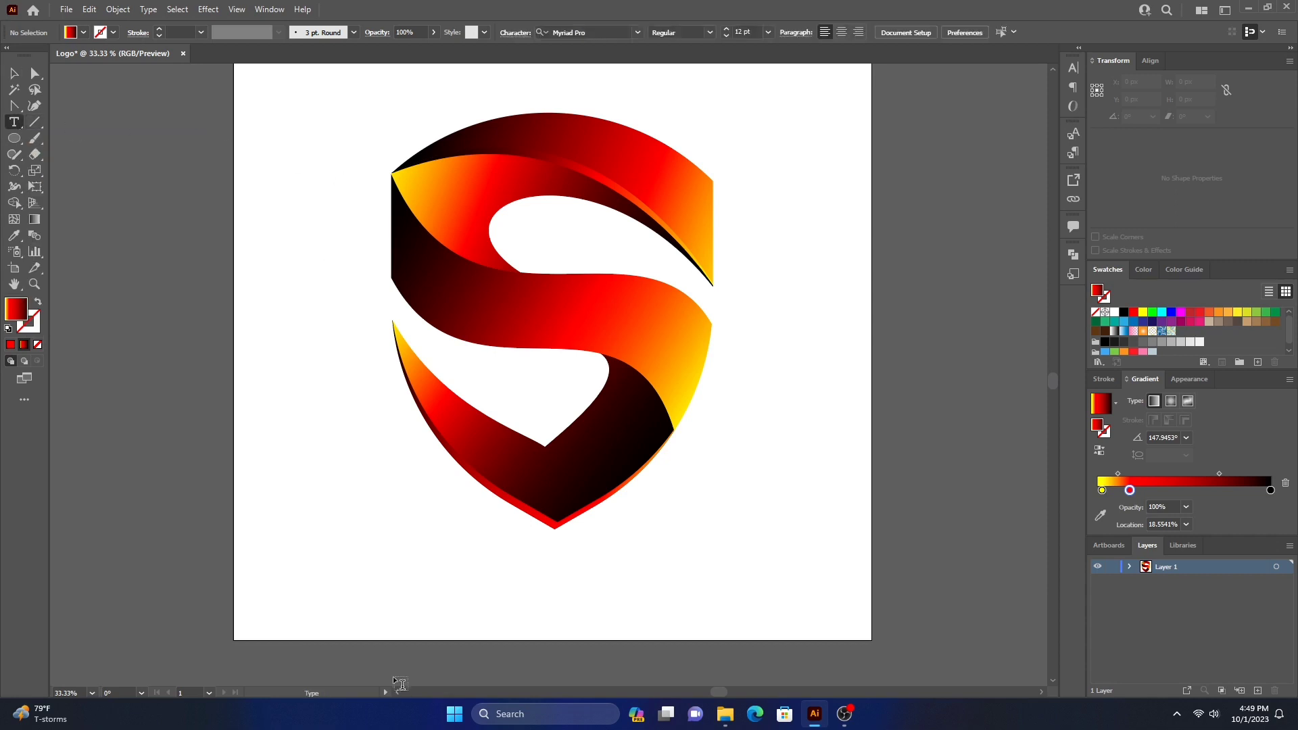
pyautogui.click(478, 542)
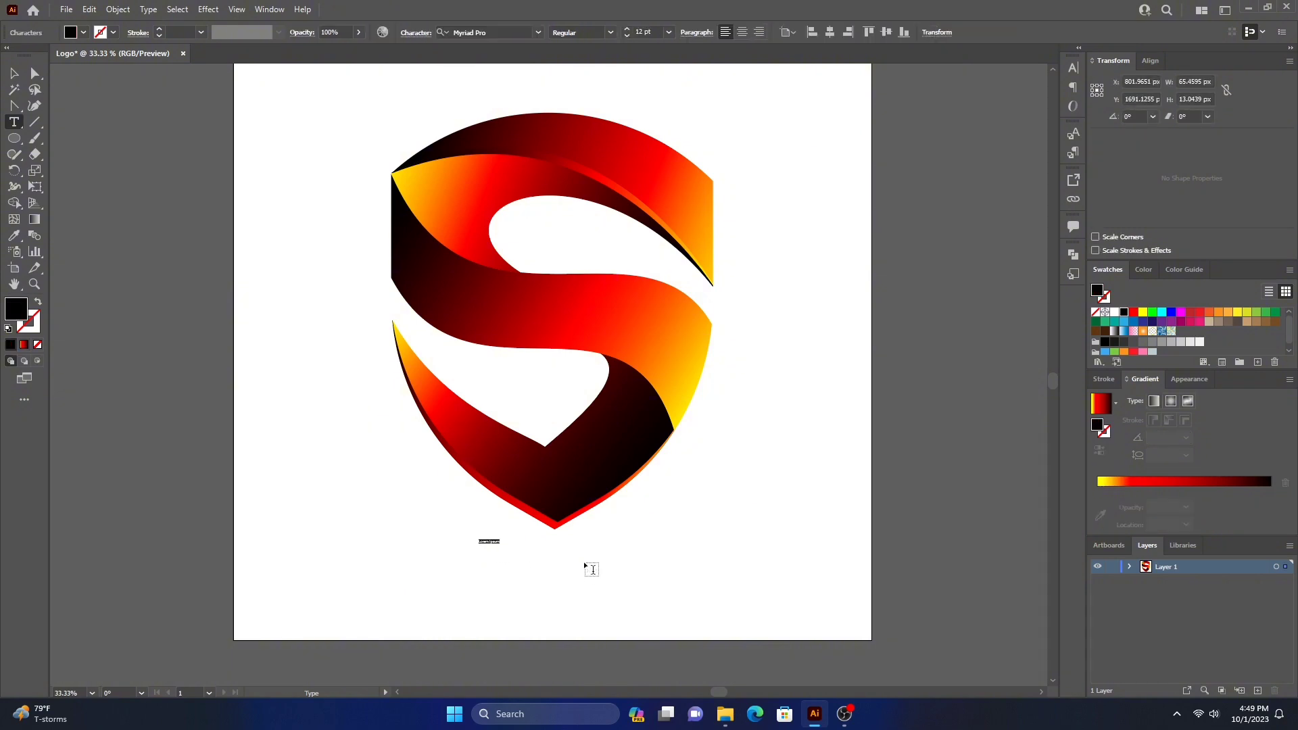
pyautogui.write('SHANUGRA')
pyautogui.write('PHICS')
pyautogui.click(13, 73)
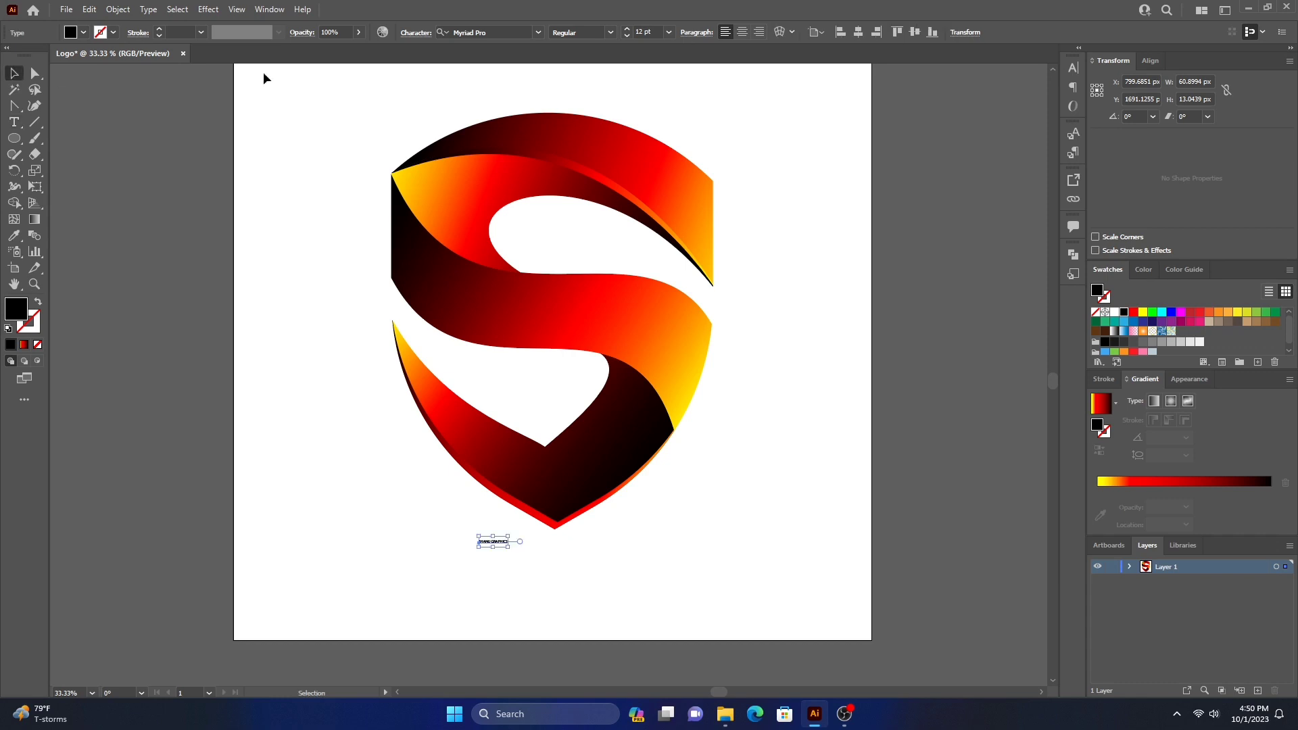
pyautogui.click(538, 32)
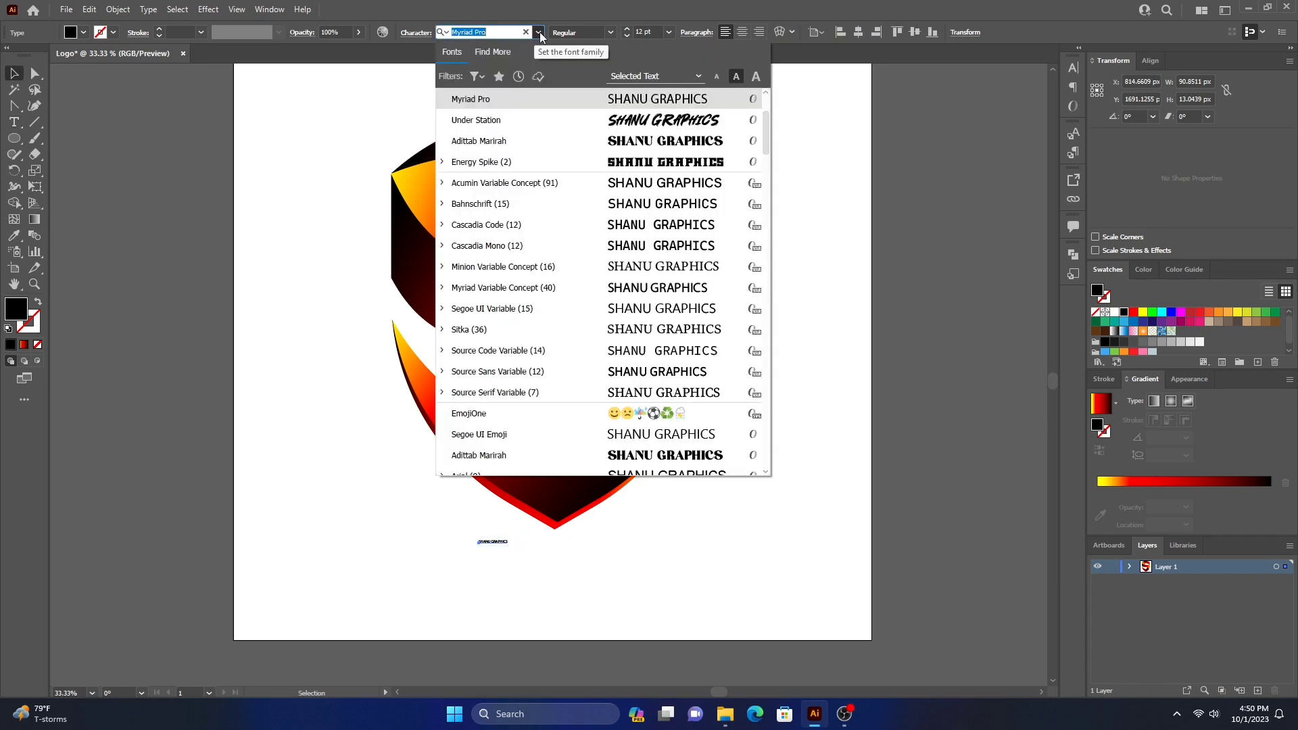
# Step: Set the caption in Under Station, centre it horizontally, and scale it to about 118 pt under the shield
pyautogui.click(582, 120)
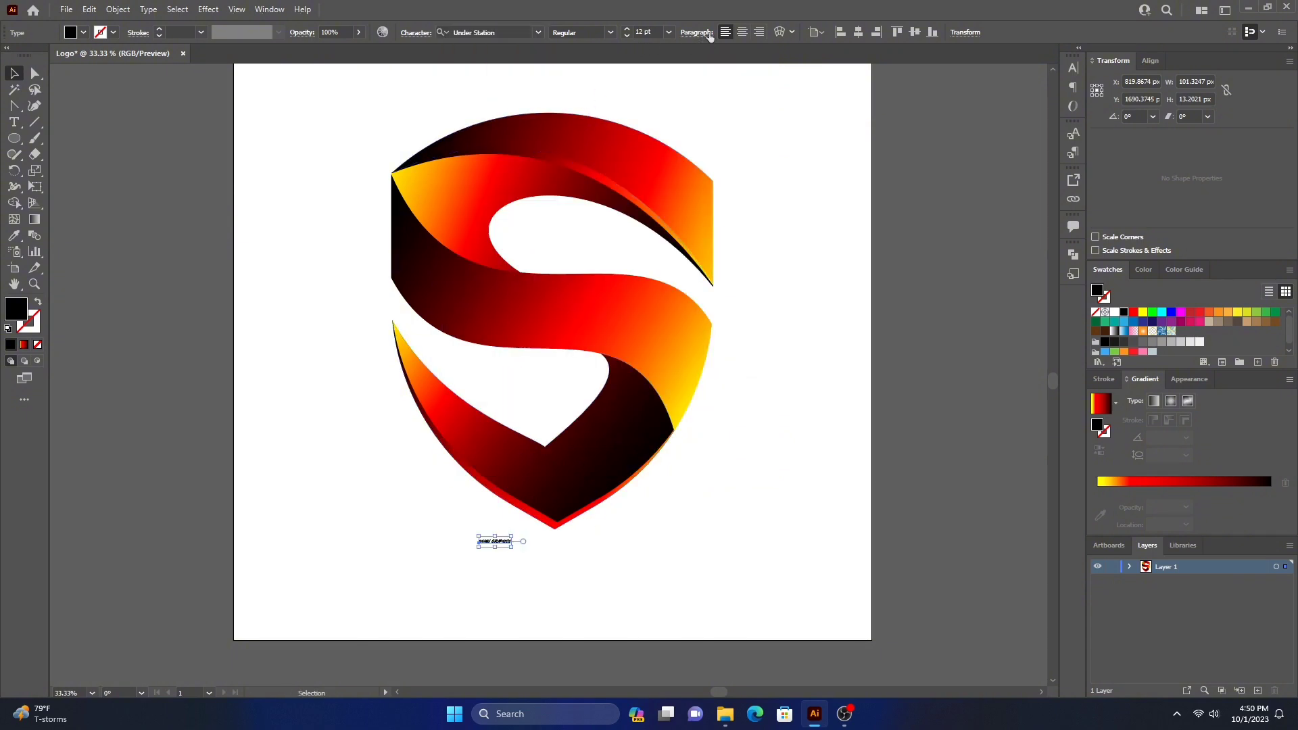
pyautogui.click(742, 32)
pyautogui.click(859, 32)
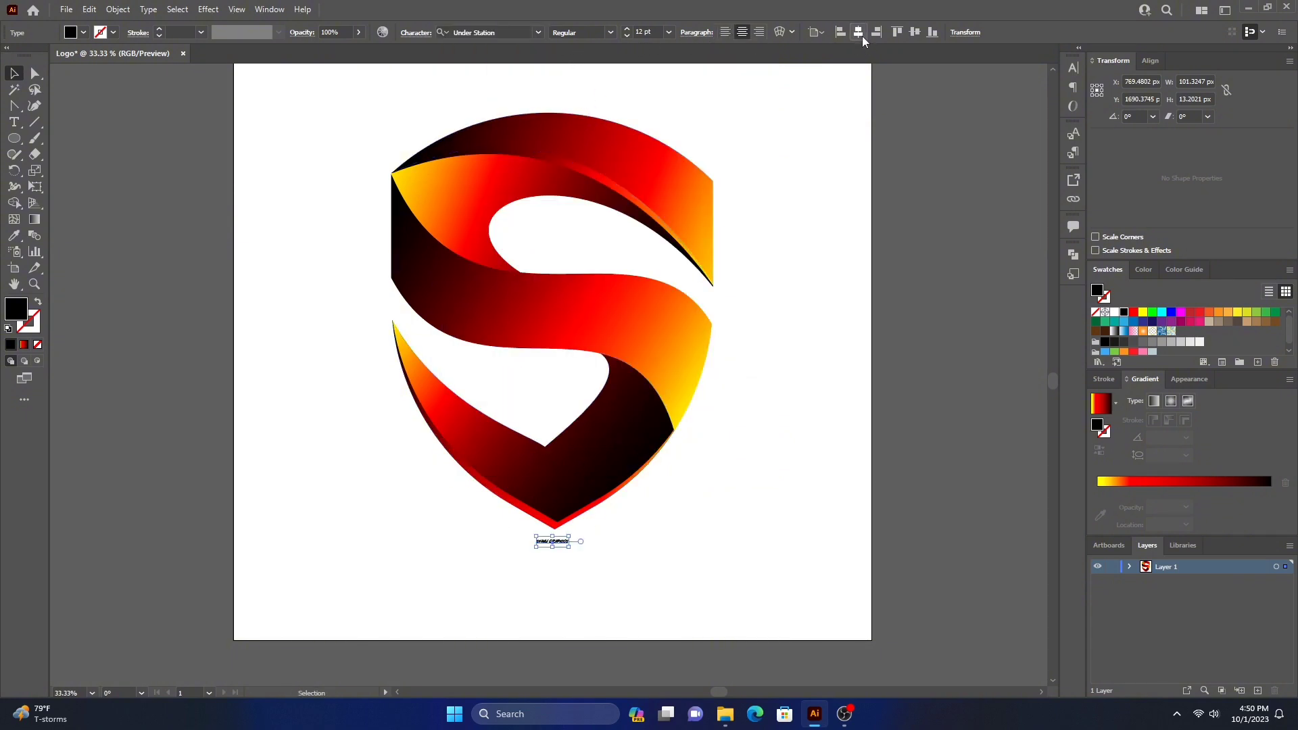
pyautogui.moveTo(569, 535); pyautogui.dragTo(712, 466)
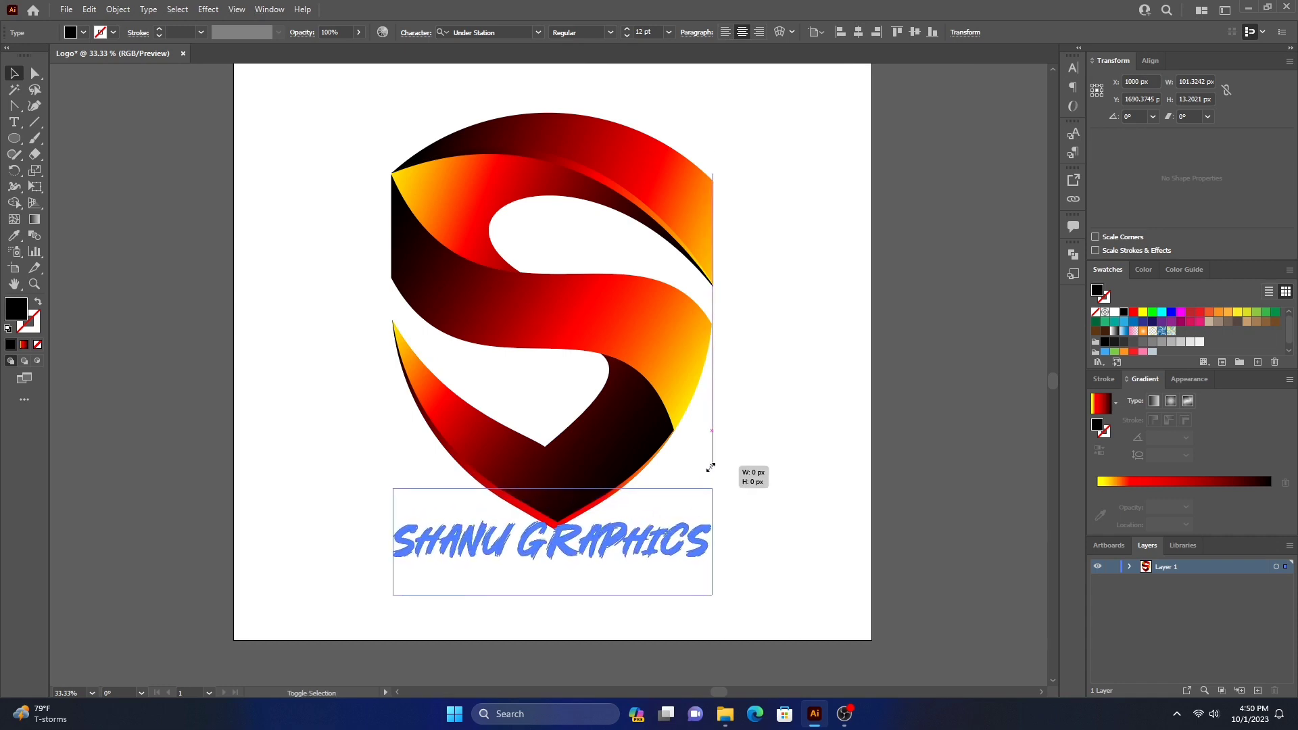
pyautogui.moveTo(712, 466); pyautogui.dragTo(709, 464)
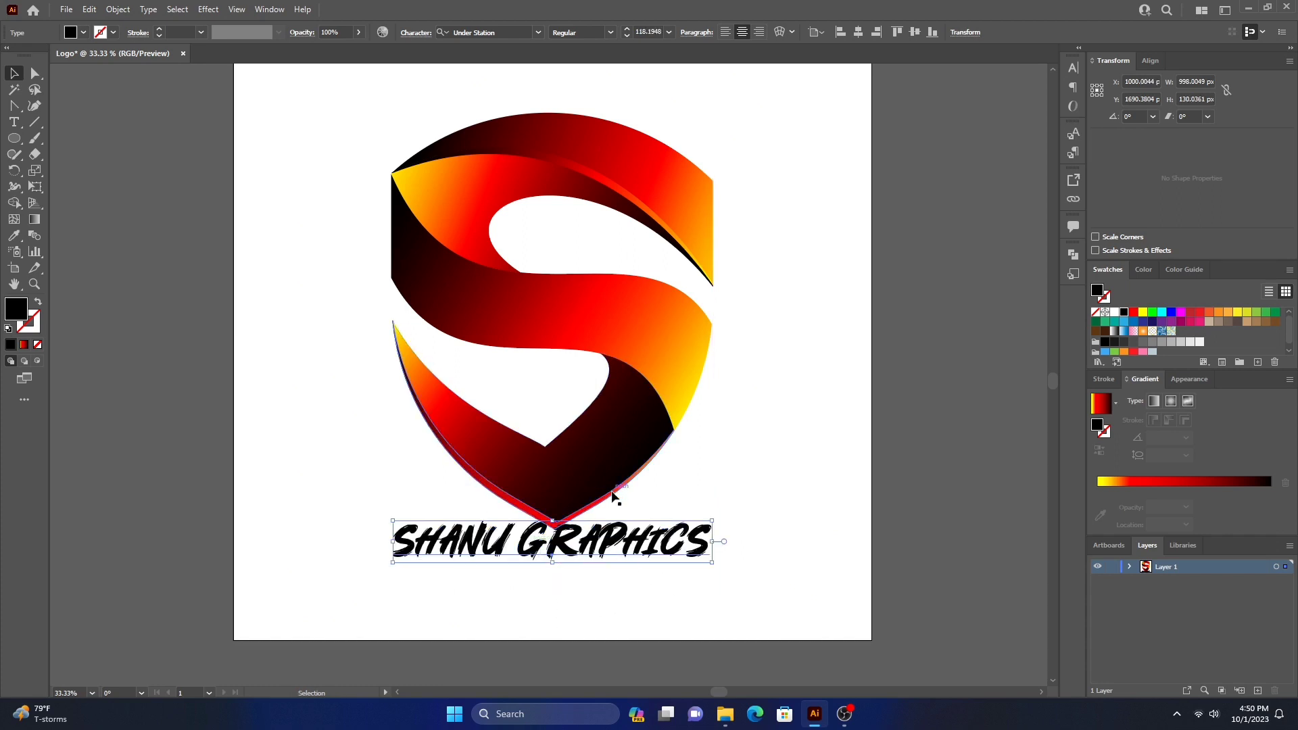
pyautogui.moveTo(540, 546)
pyautogui.mouseDown()
pyautogui.moveTo(560, 550)
pyautogui.moveTo(559, 569)
pyautogui.mouseUp()
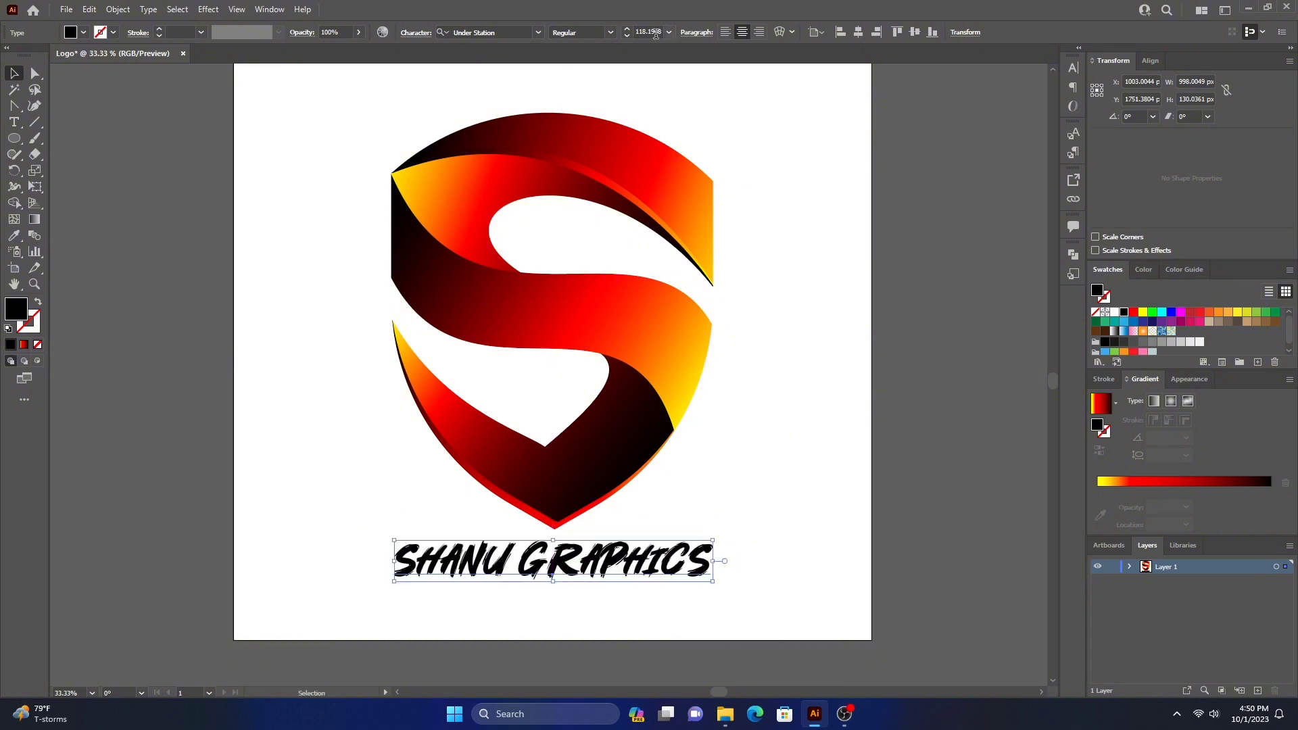
# Step: Switch the caption to the Sunshine font and enlarge it to about 143 pt to match the shield
pyautogui.click(539, 32)
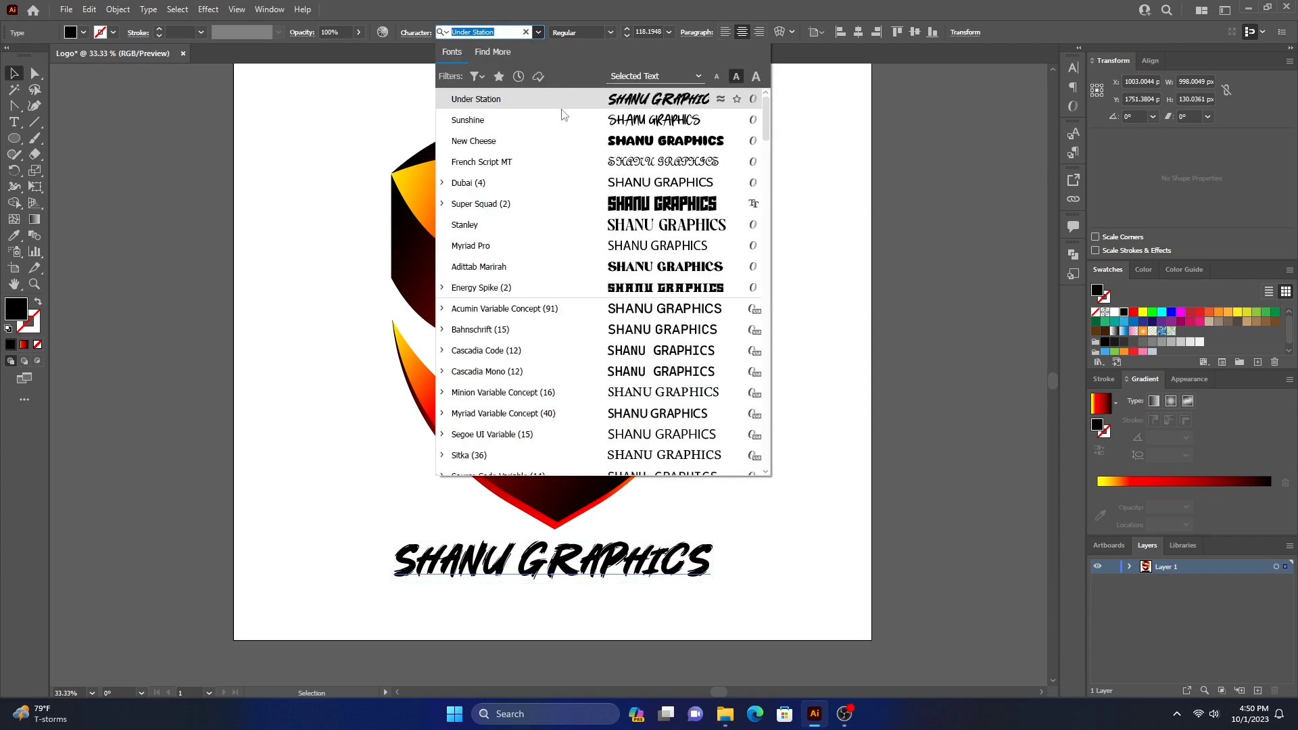
pyautogui.click(561, 119)
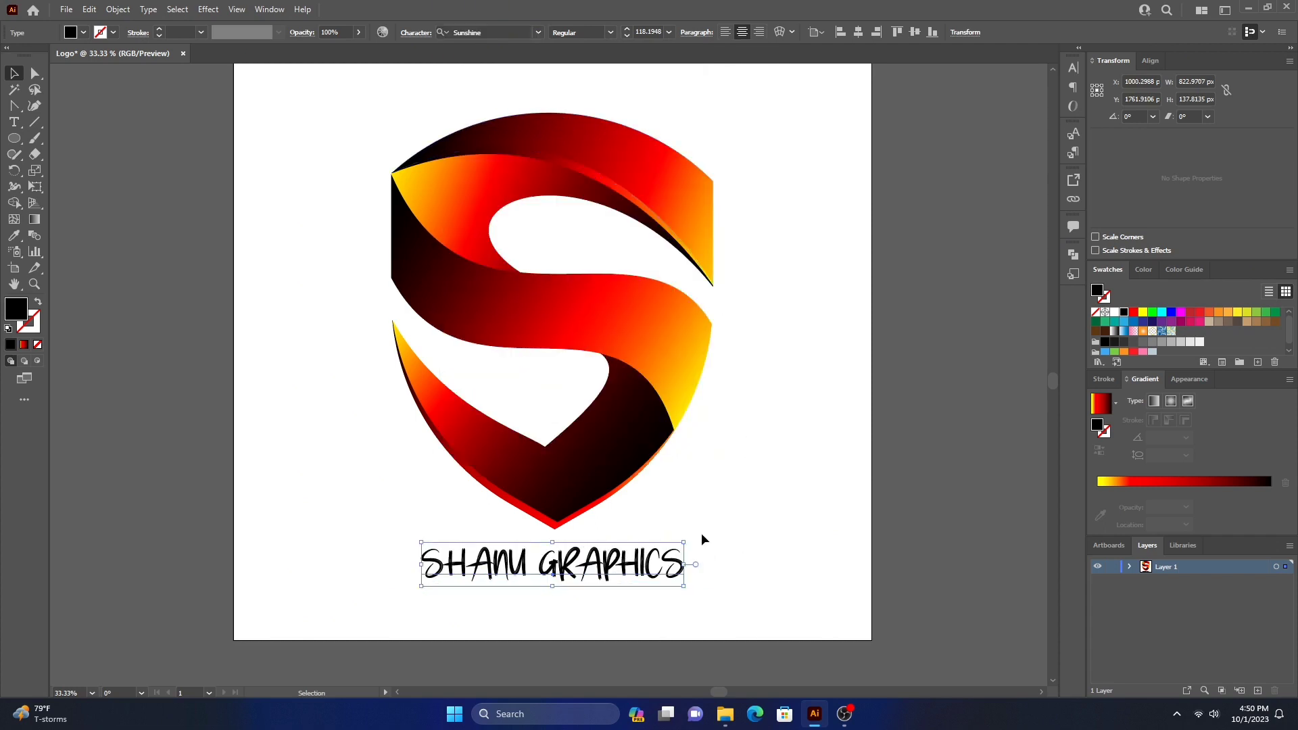
pyautogui.moveTo(683, 541); pyautogui.dragTo(711, 516)
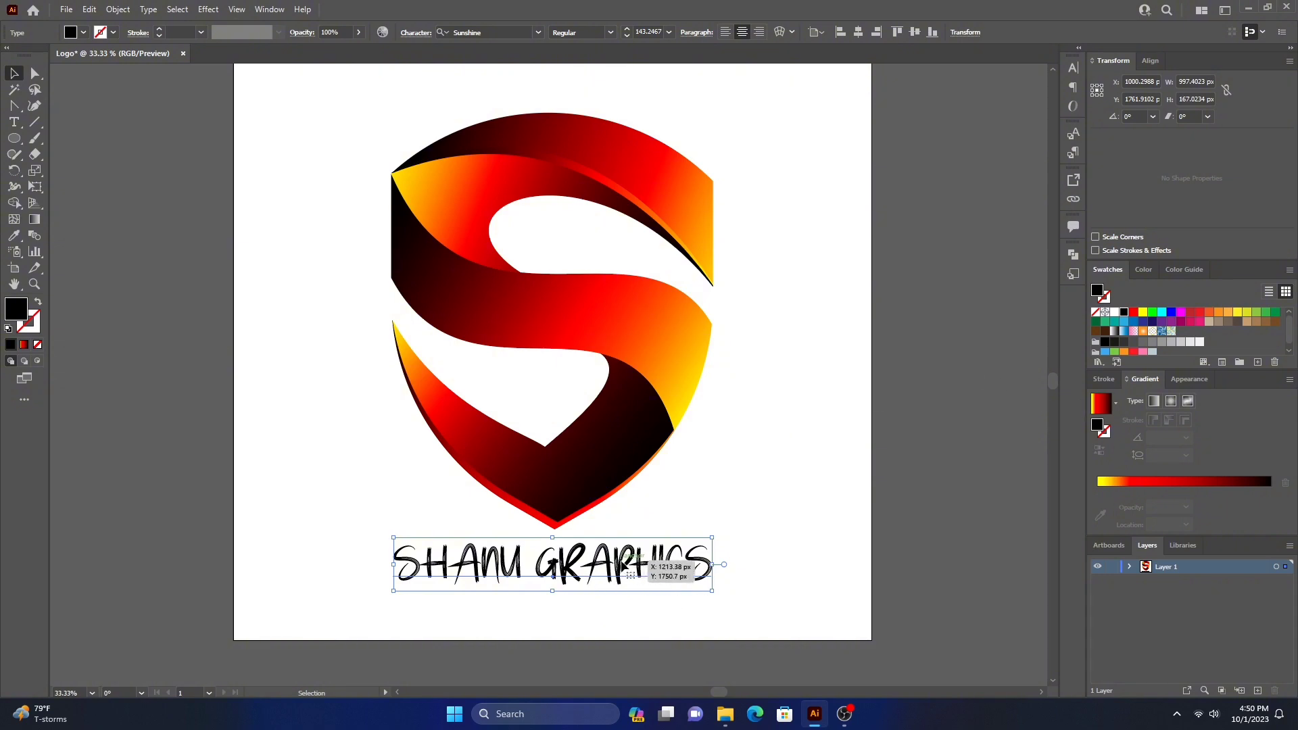
# Step: Give the caption text a white fill from the Swatches panel
pyautogui.rightClick(616, 561)
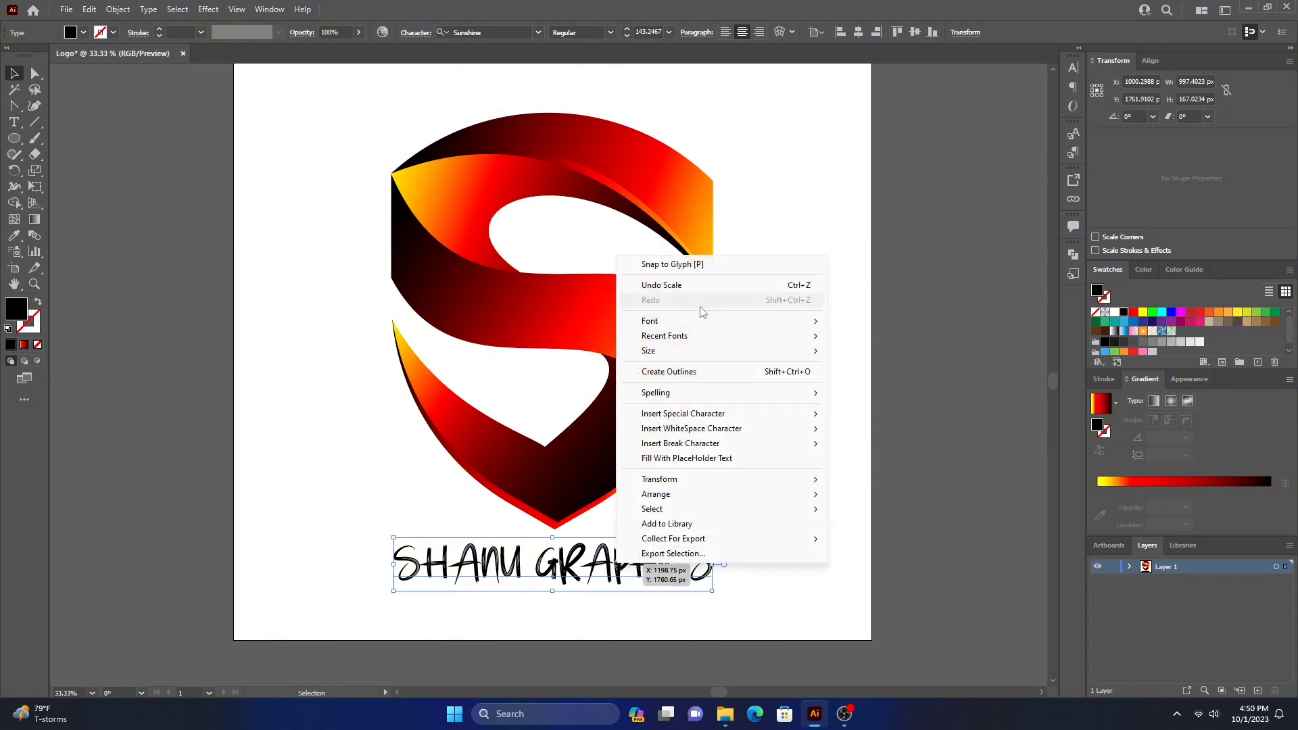
pyautogui.press('Escape')
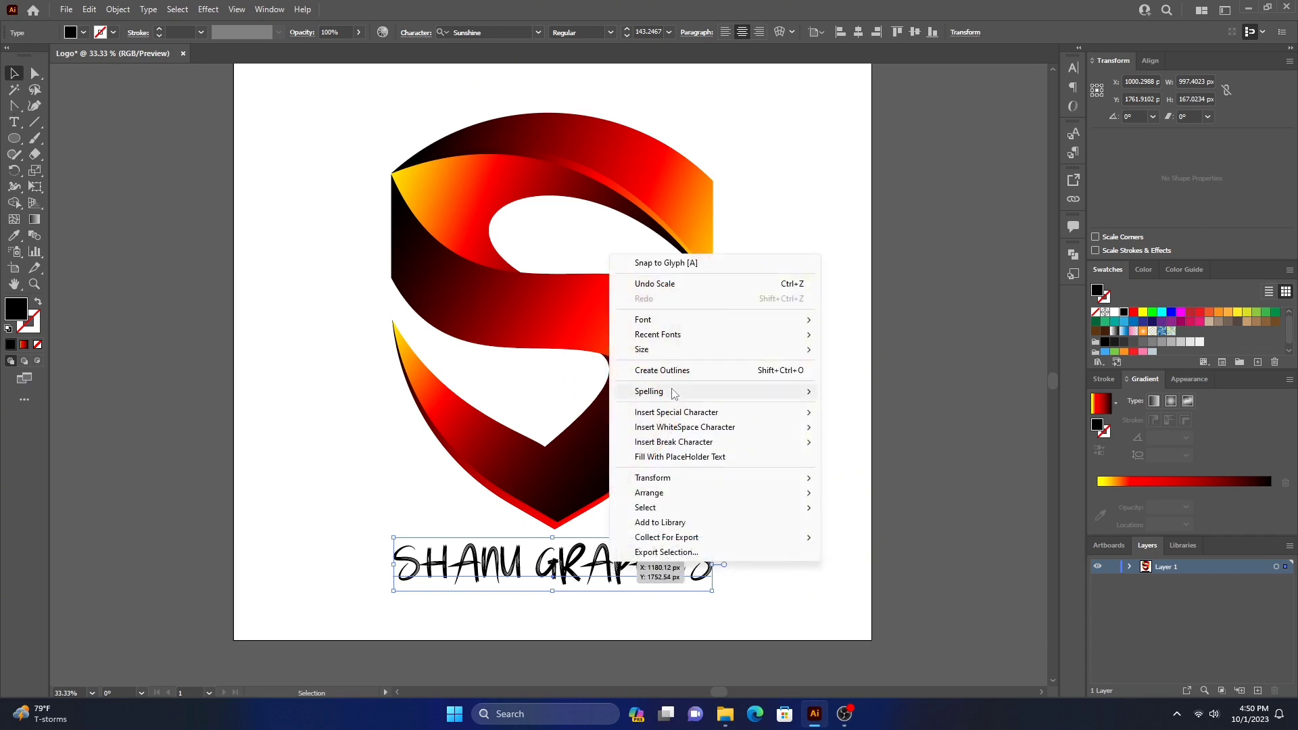
pyautogui.click(1126, 318)
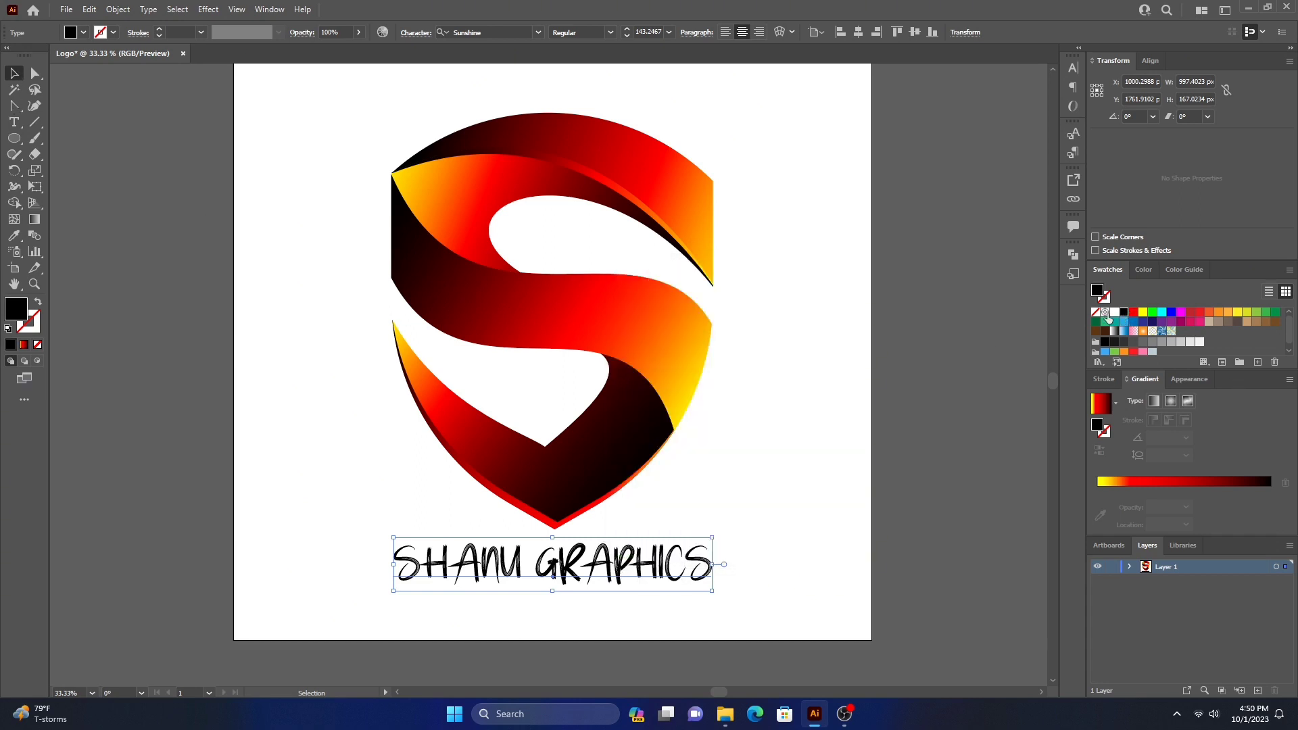
pyautogui.click(1114, 313)
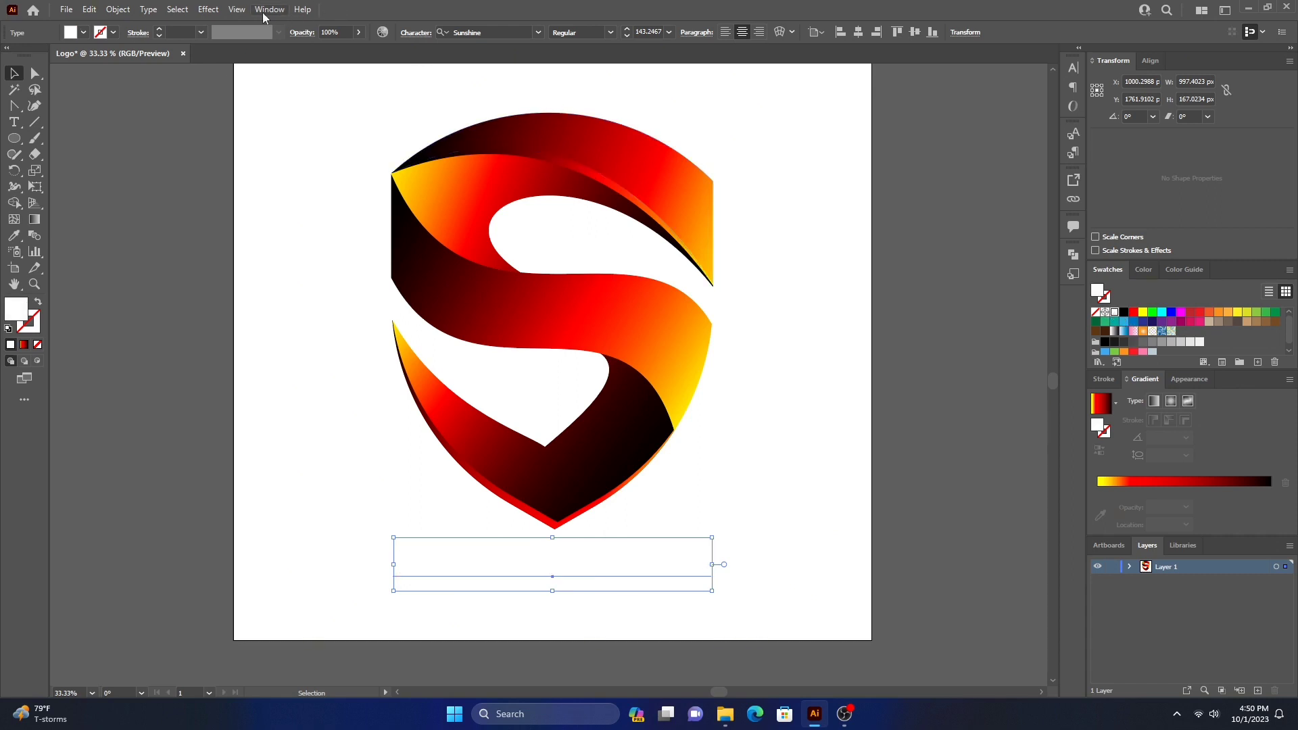
# Step: Apply a Multiply drop shadow to the caption at 75% opacity, 7 px offsets and 4 px blur
pyautogui.click(208, 9)
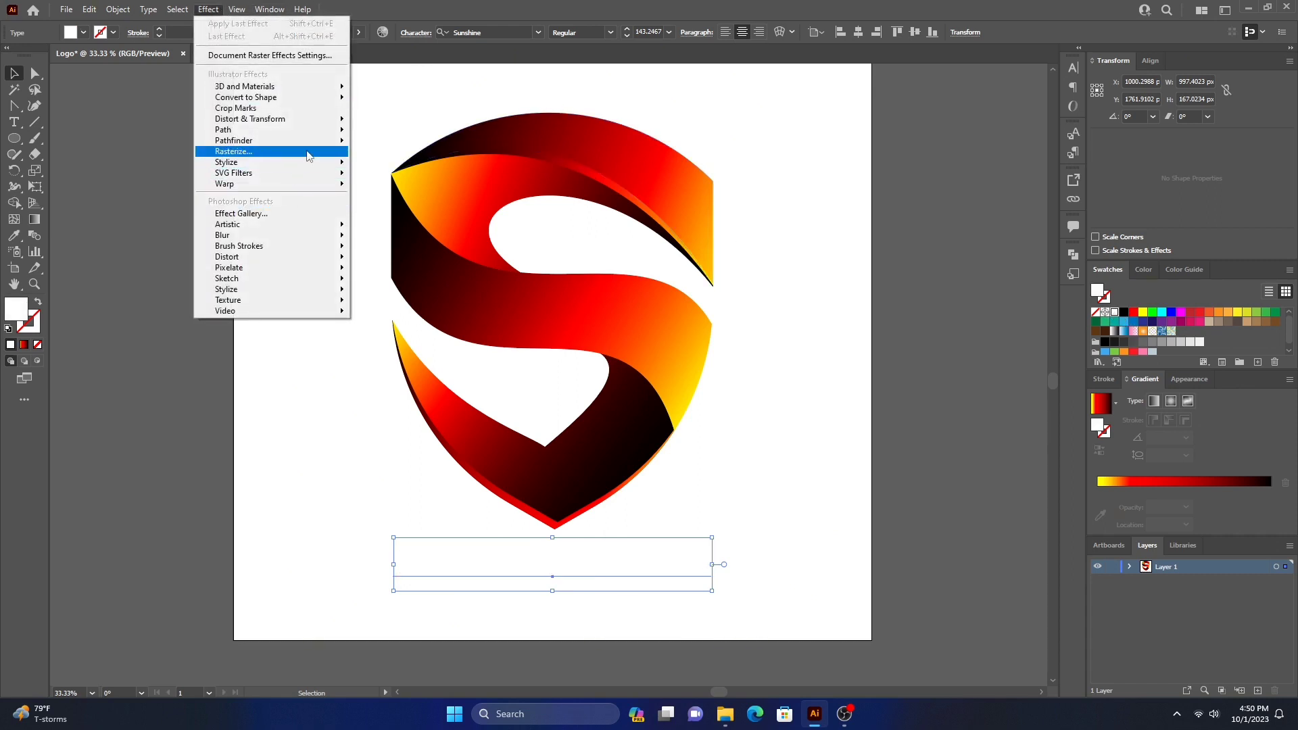
pyautogui.moveTo(271, 162)
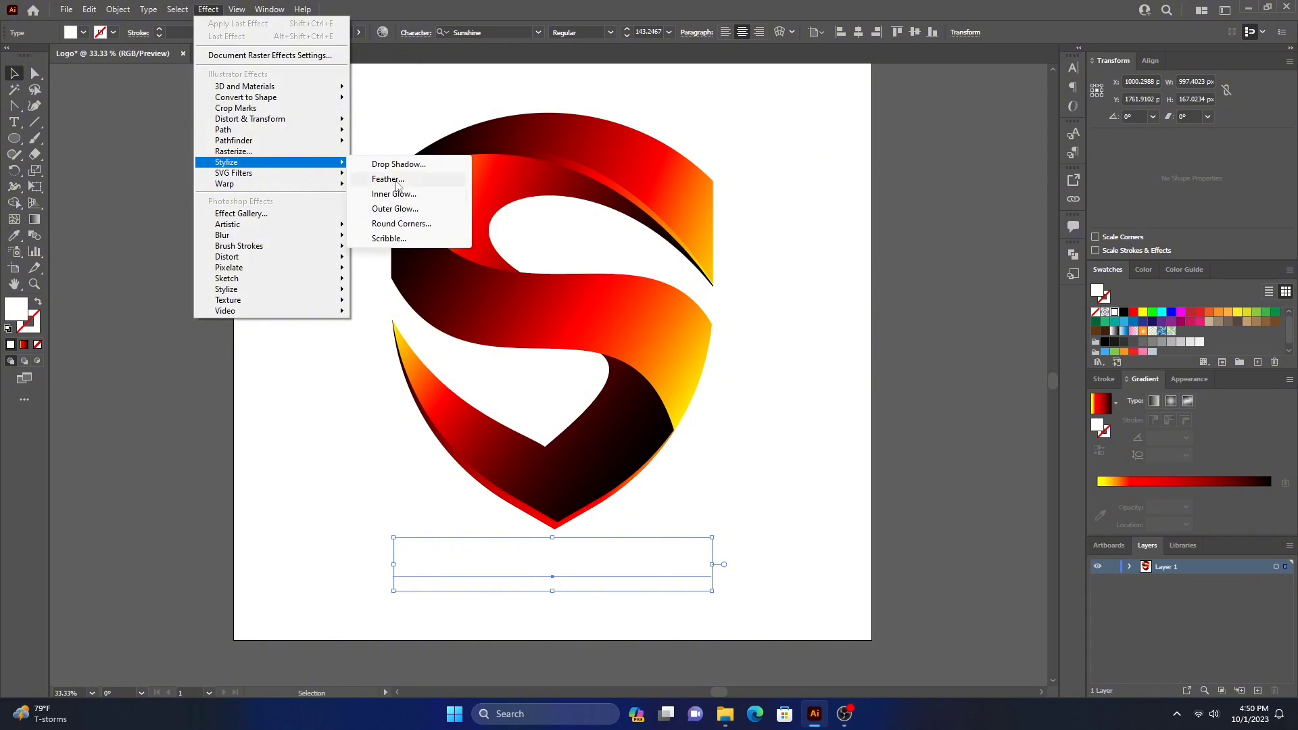
pyautogui.click(399, 166)
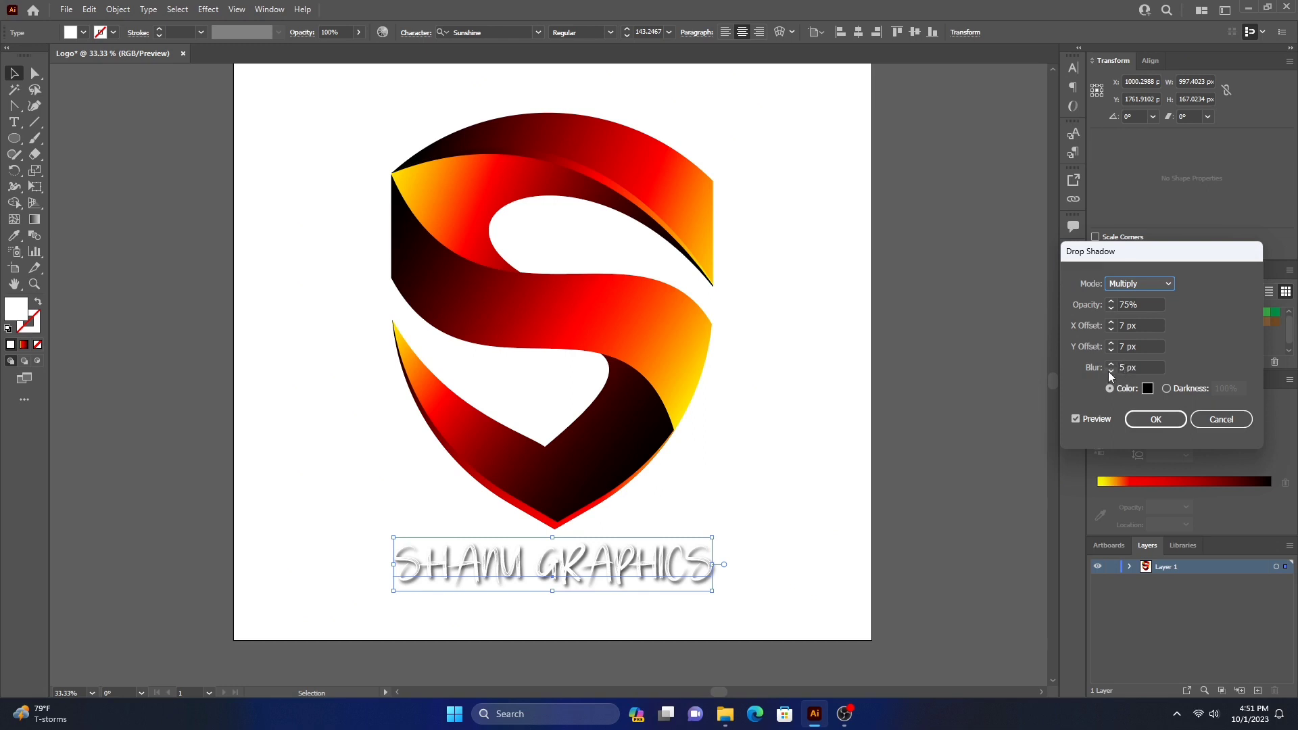
pyautogui.click(1111, 371)
pyautogui.click(1111, 371)
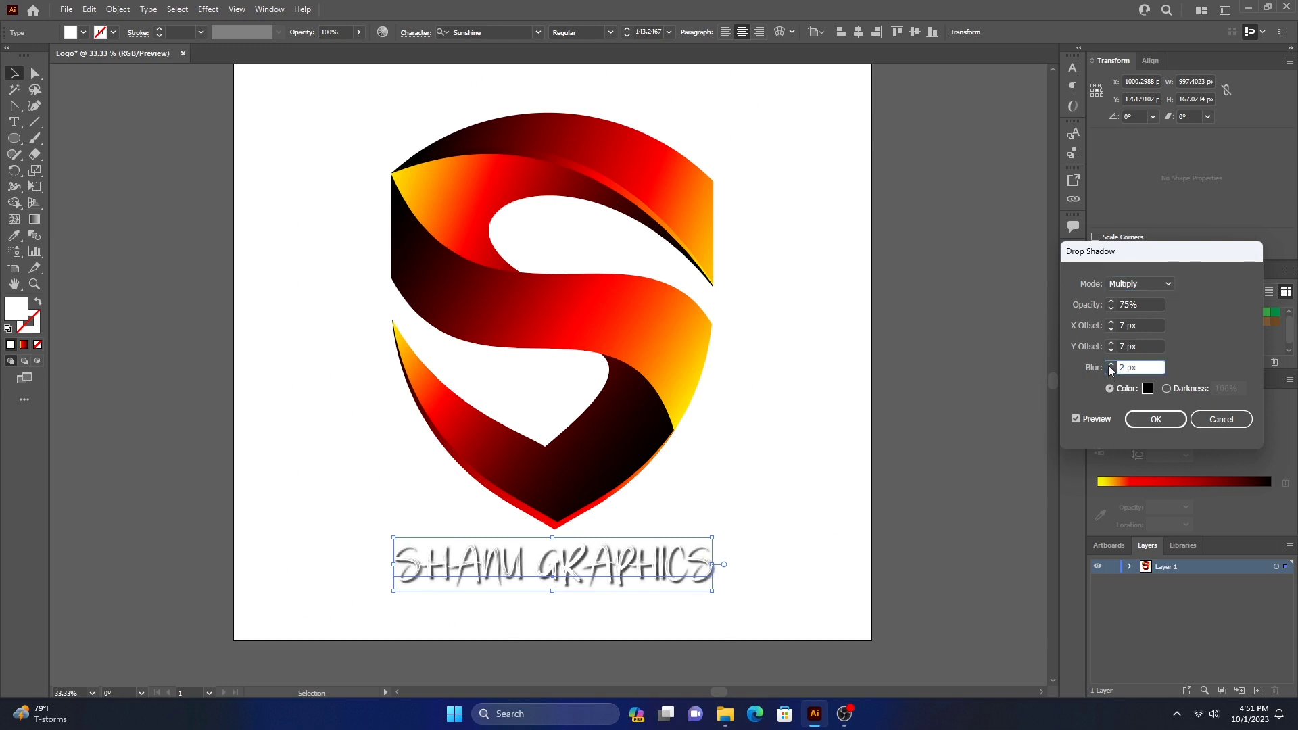
pyautogui.click(1110, 365)
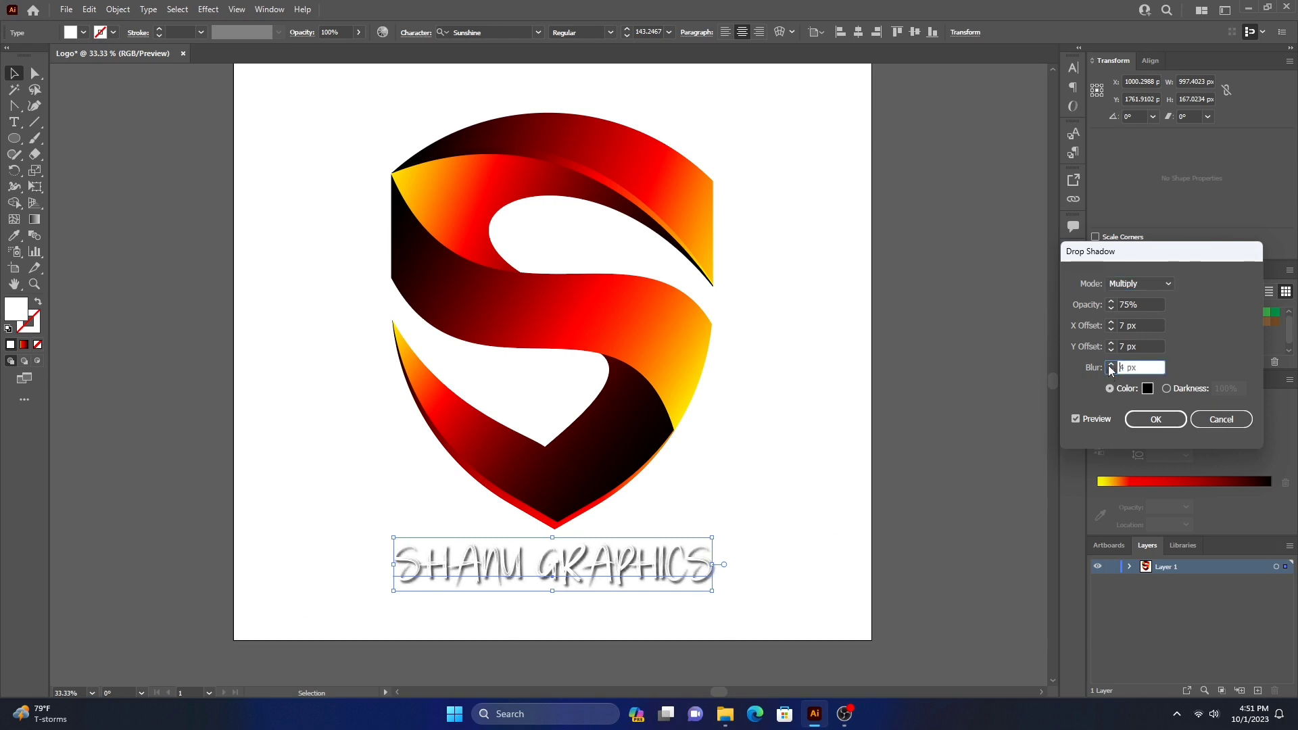
pyautogui.click(1155, 420)
pyautogui.click(776, 480)
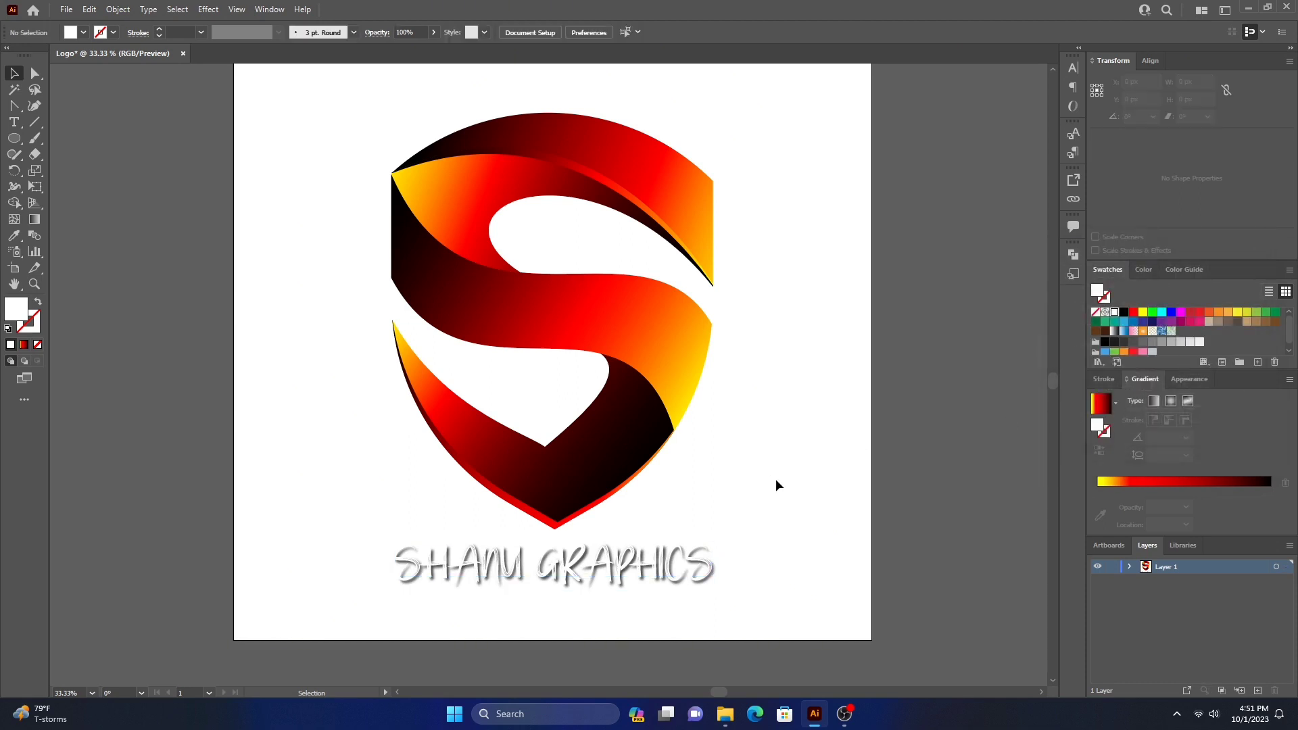
# Step: Give the caption a white Screen-mode outer glow at 75% opacity with a 5 px blur
pyautogui.click(647, 567)
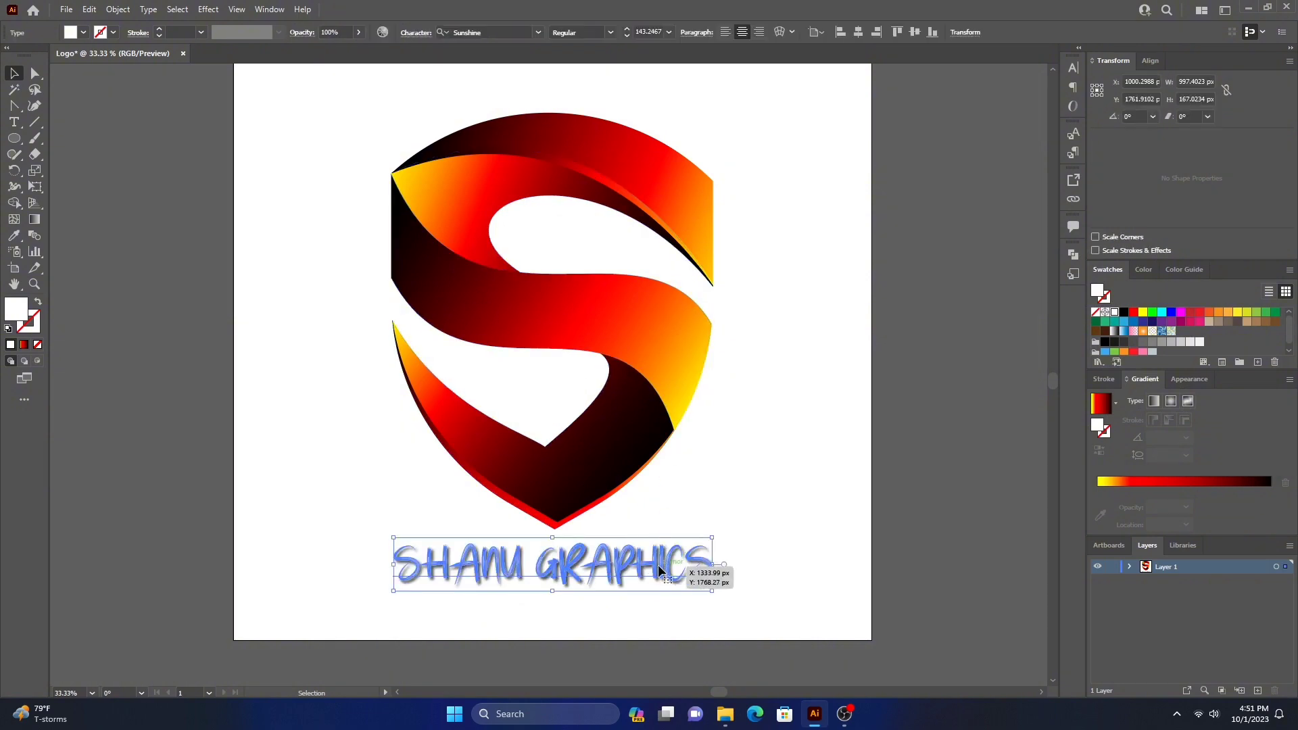
pyautogui.click(240, 10)
pyautogui.moveTo(225, 162)
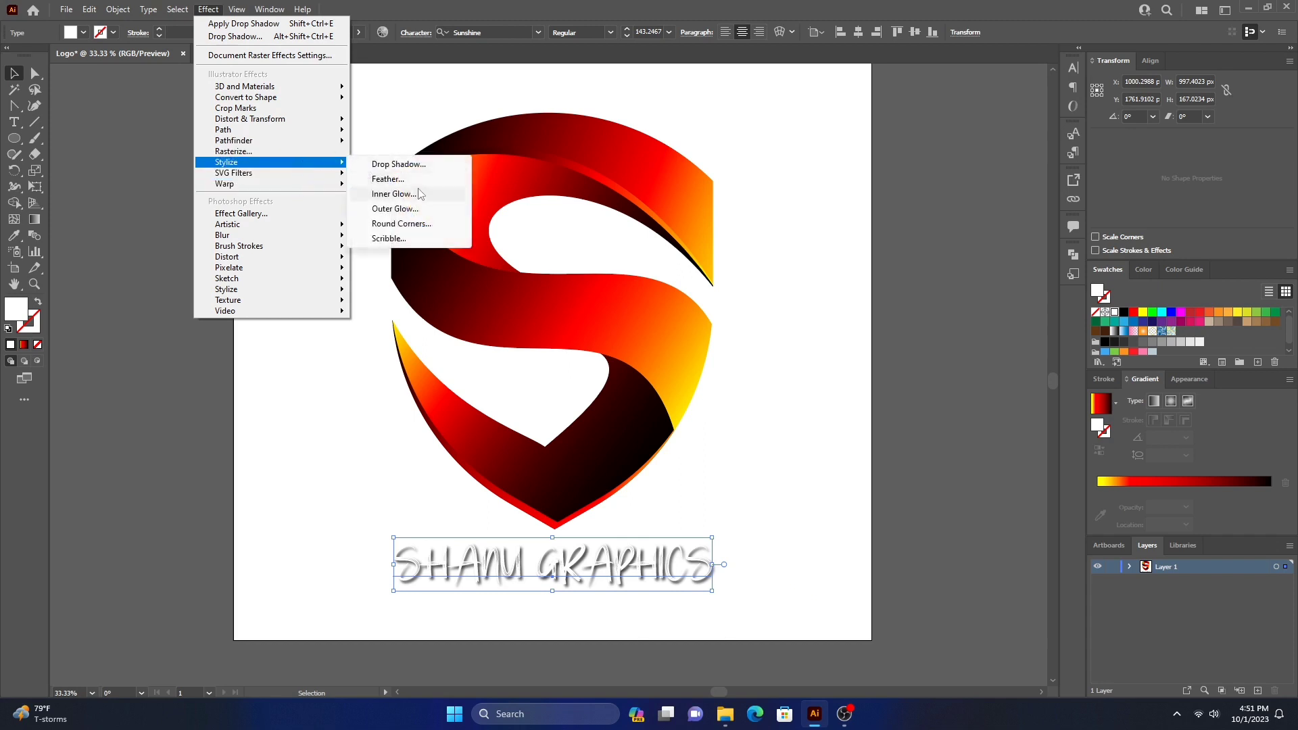
pyautogui.click(408, 209)
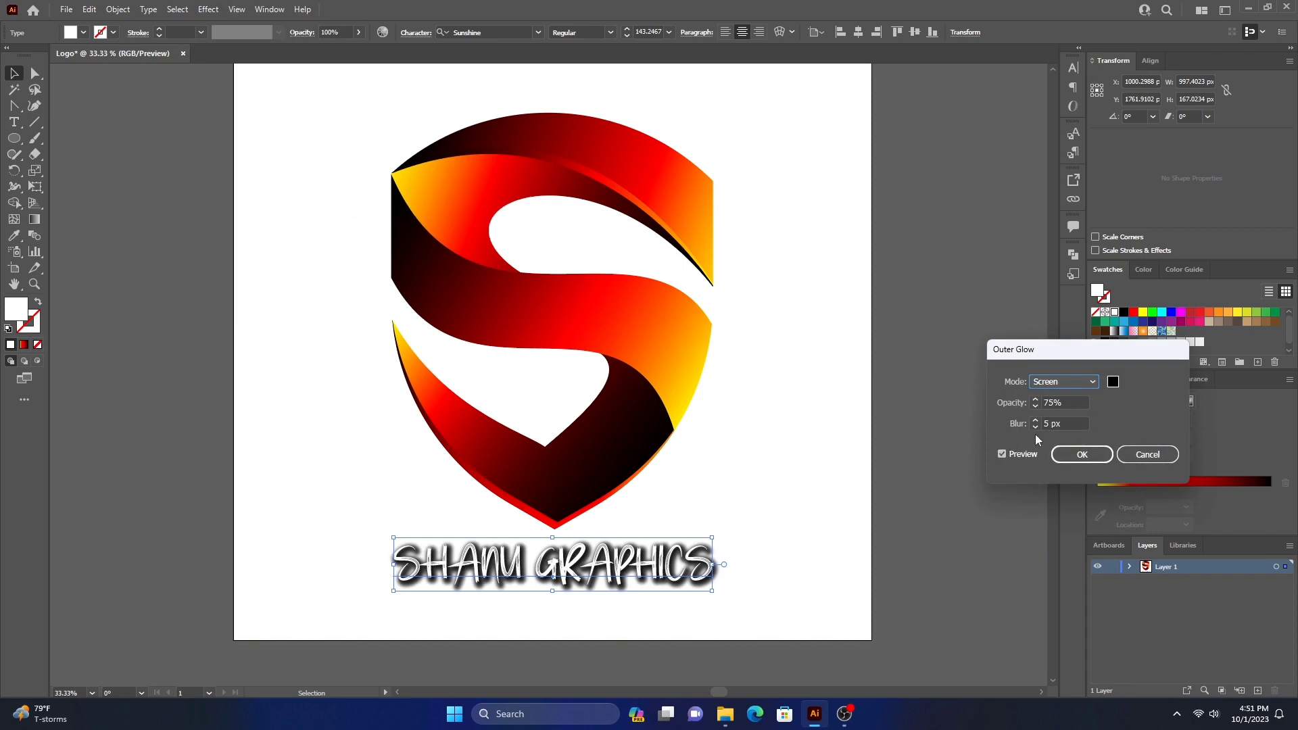
pyautogui.click(1112, 383)
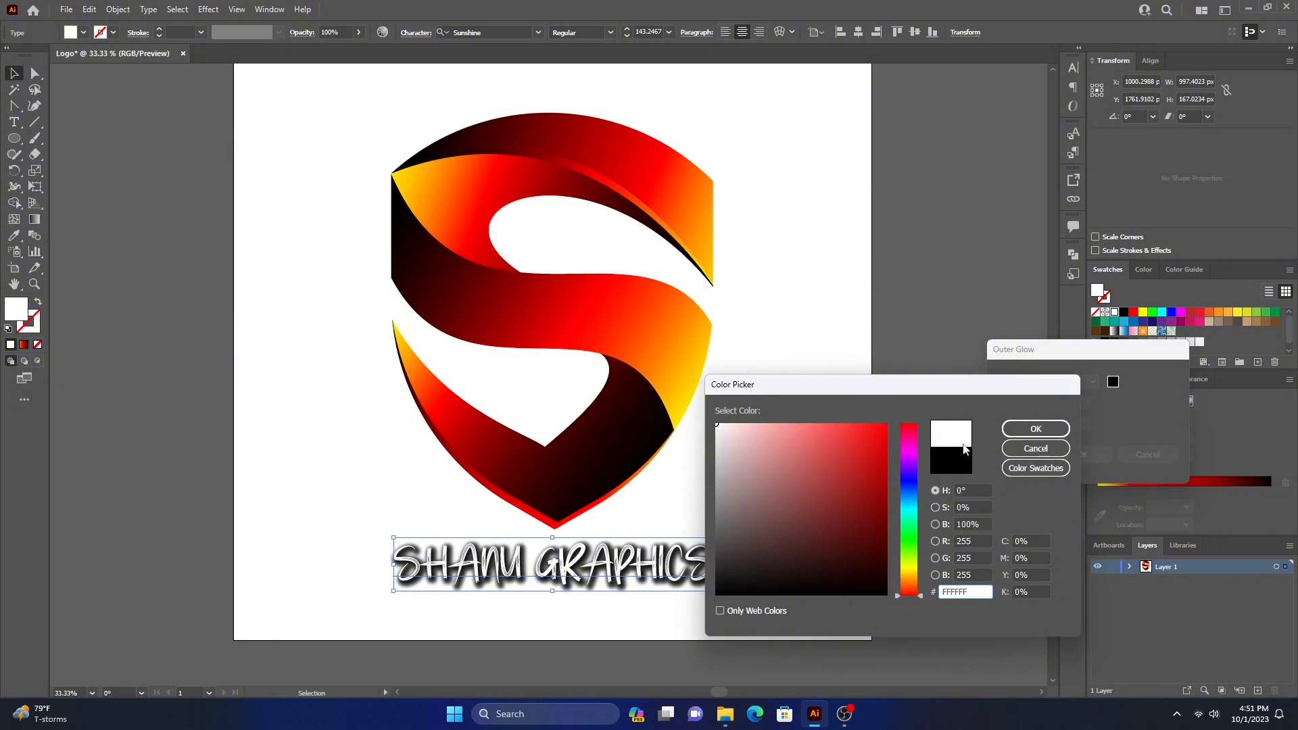
pyautogui.click(1022, 431)
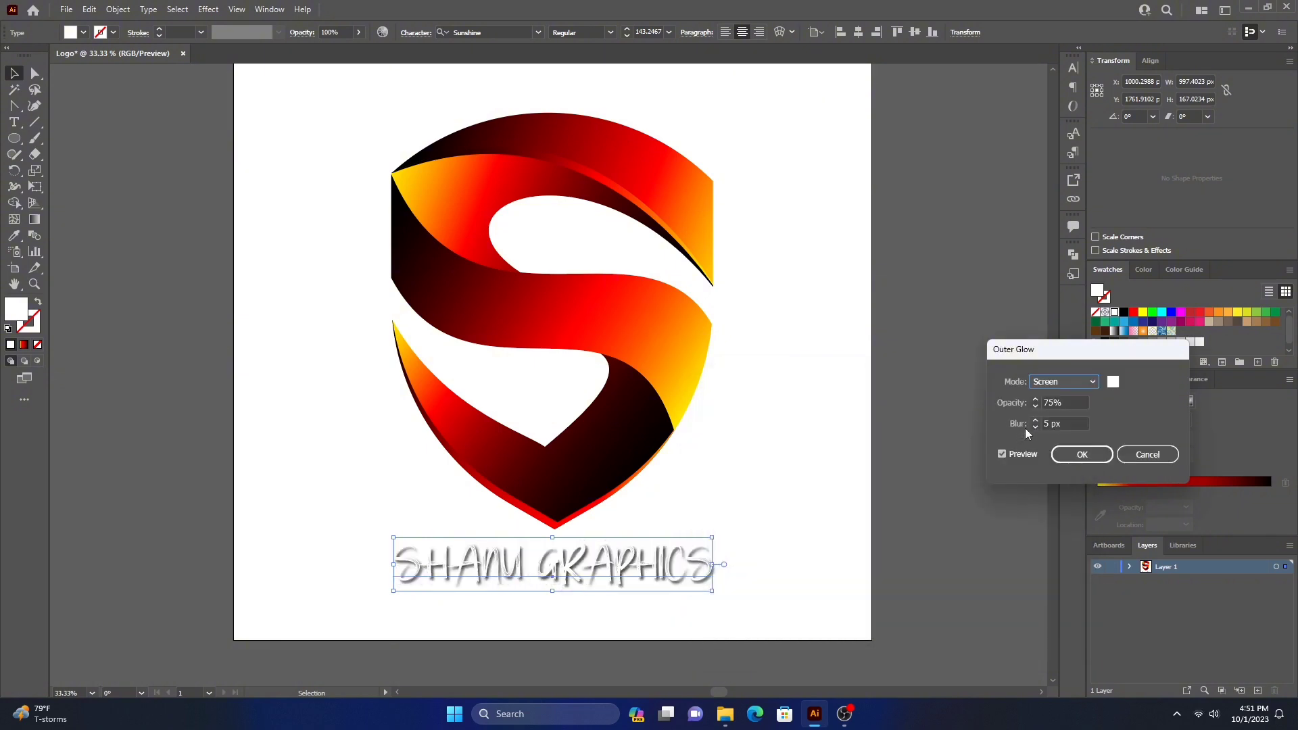
pyautogui.click(1082, 456)
pyautogui.click(857, 473)
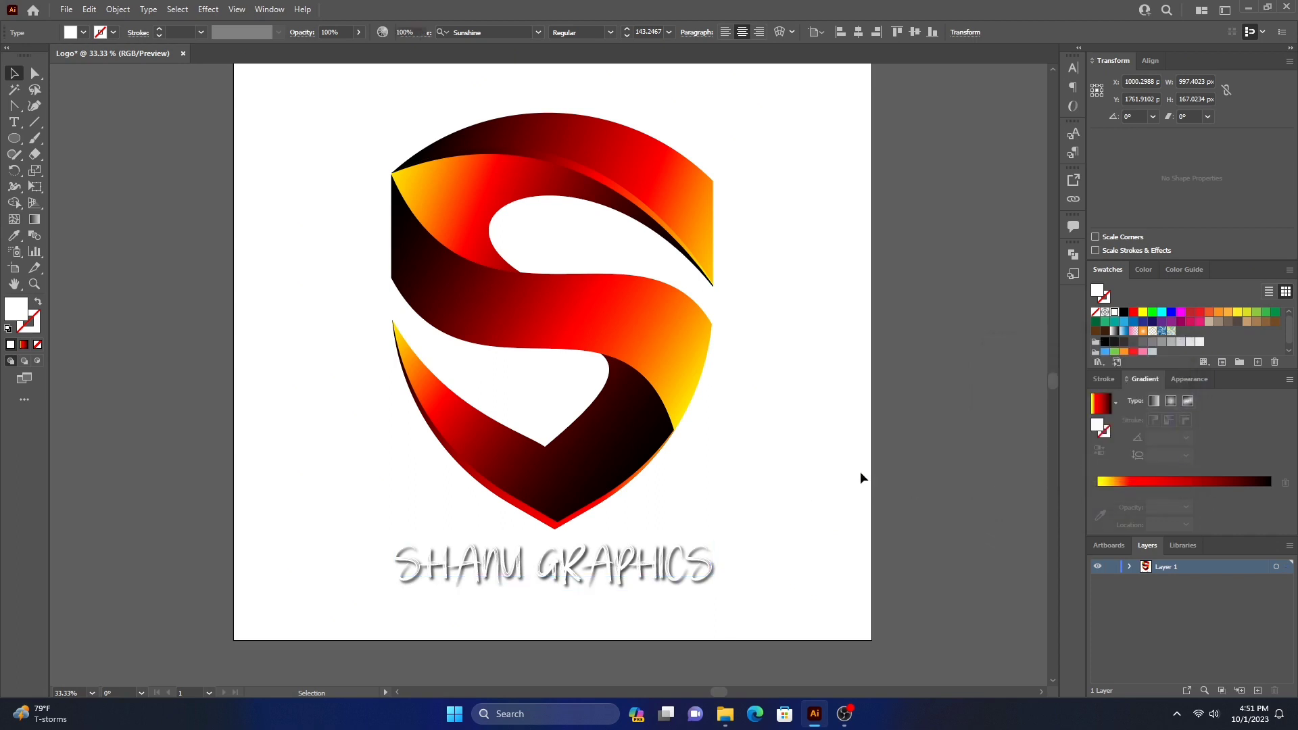
# Step: Marquee-select the shield and caption, group them, and vertically centre the group on the artboard
pyautogui.scroll(2, 838, 451)
pyautogui.hscroll(1, 834, 464)
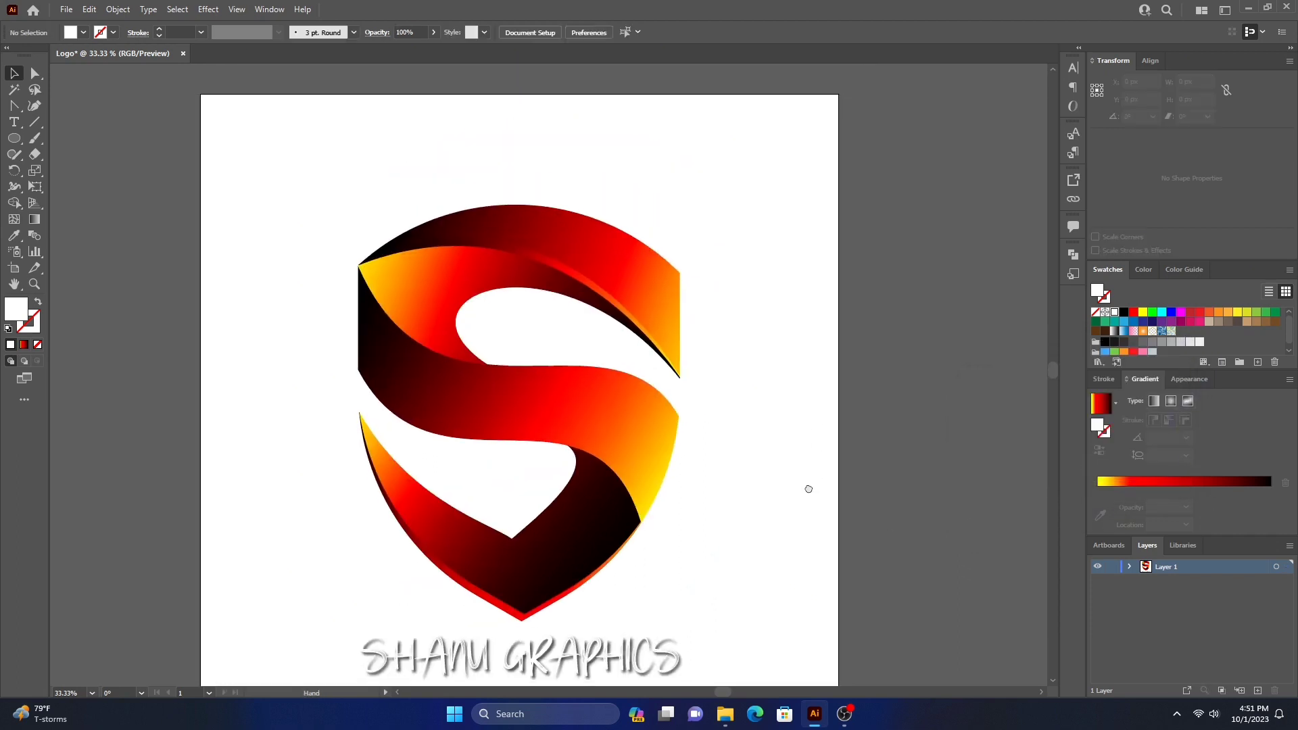
pyautogui.scroll(-2, 806, 486)
pyautogui.hotkey('ctrl', '-')
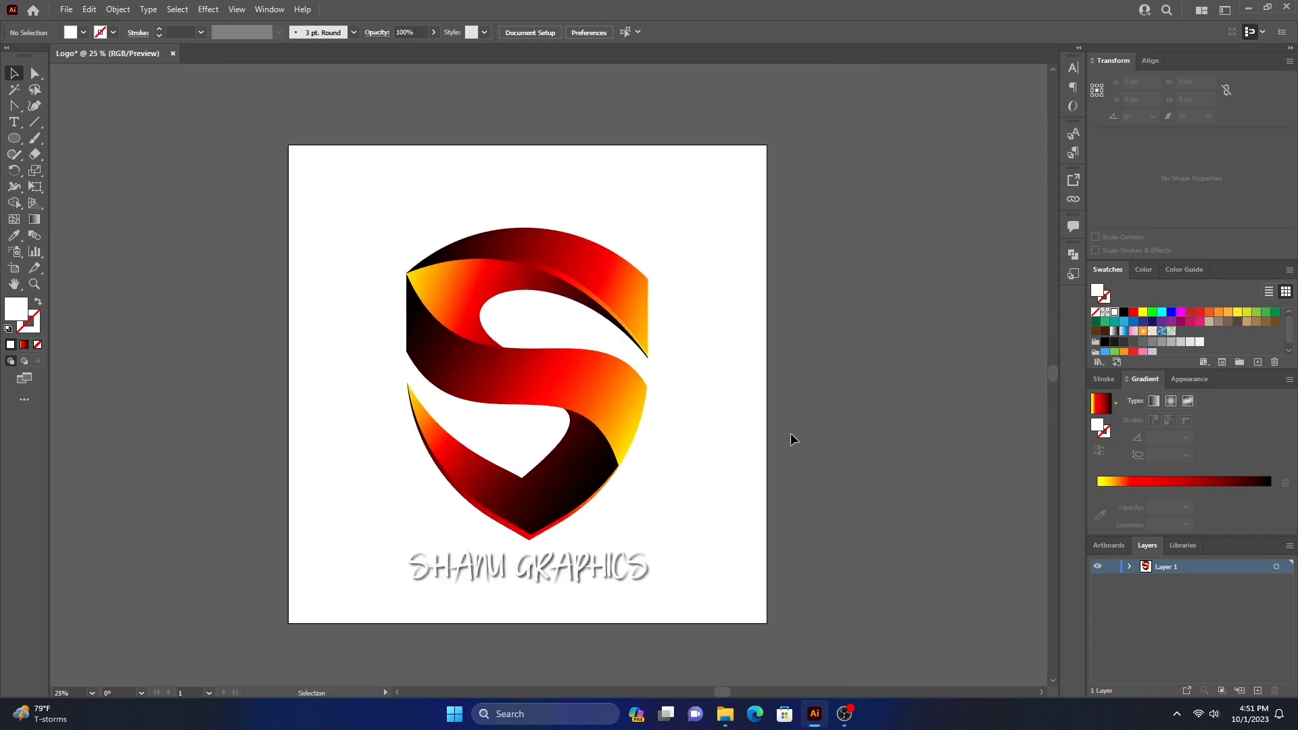
pyautogui.moveTo(654, 212); pyautogui.dragTo(490, 700)
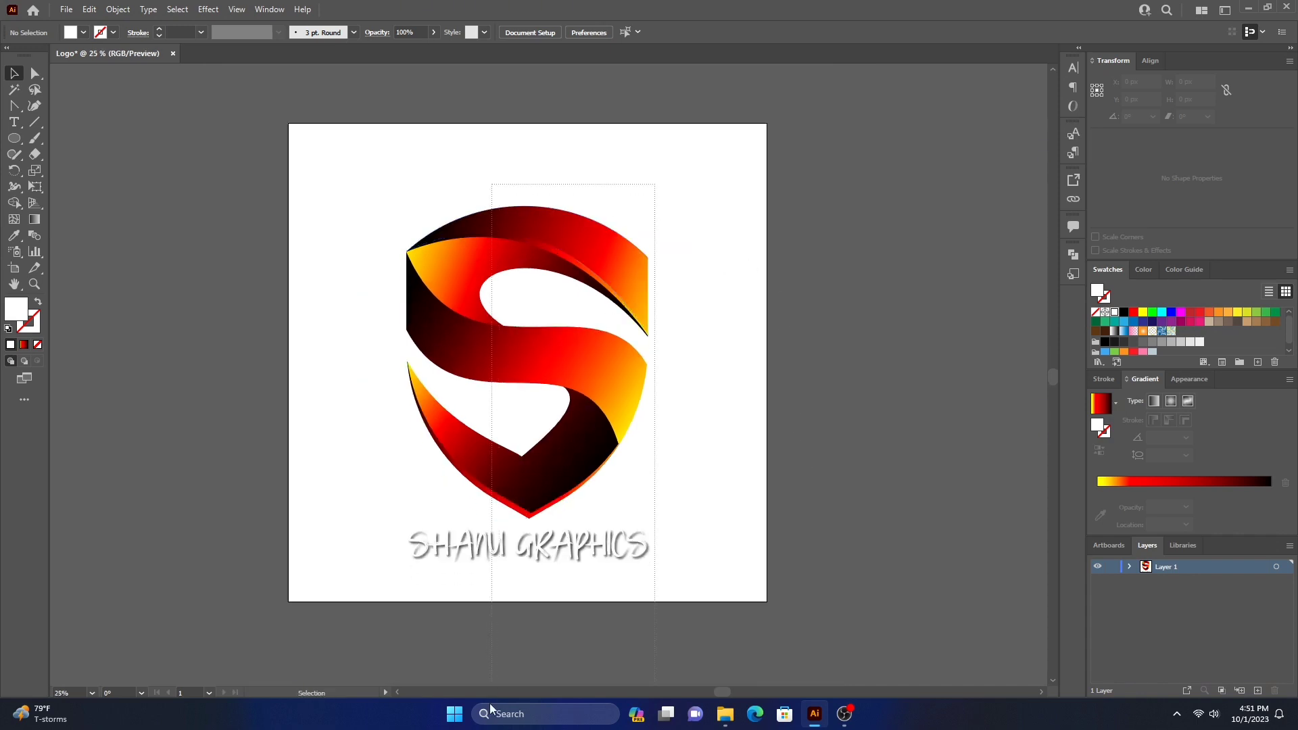
pyautogui.rightClick(566, 518)
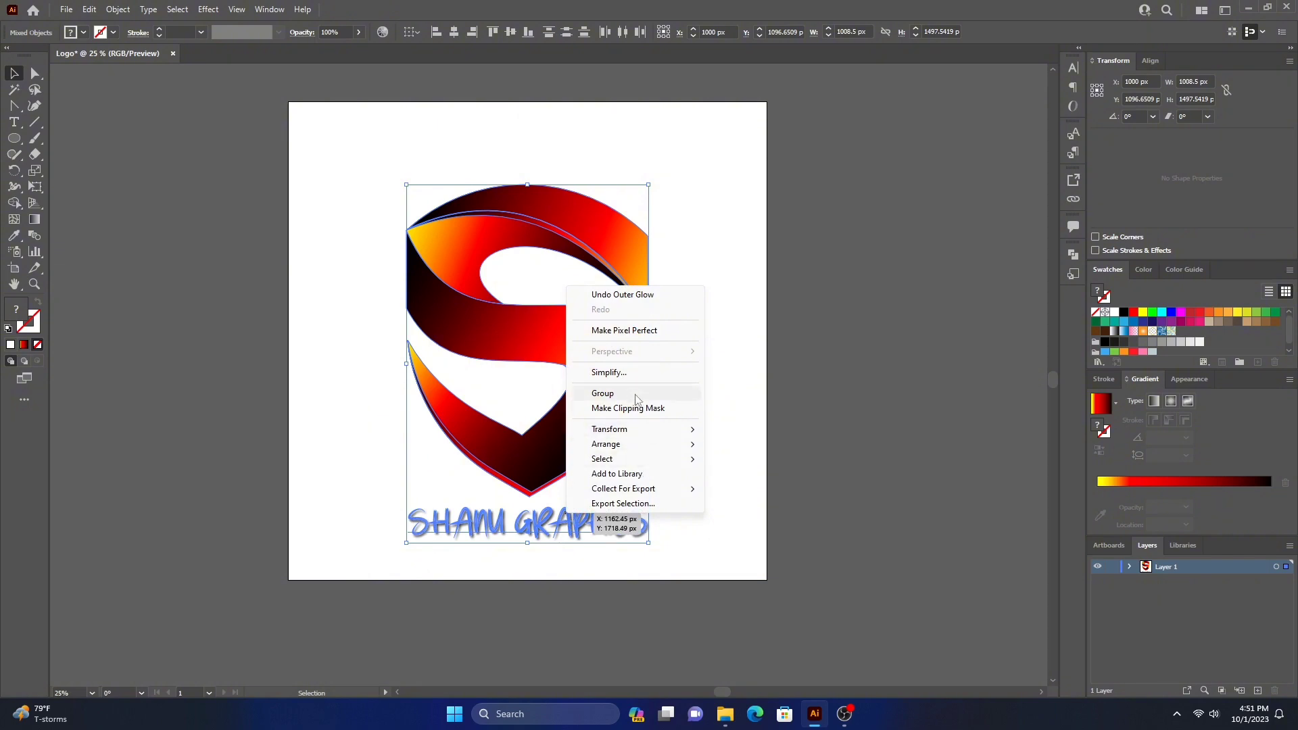
pyautogui.click(602, 394)
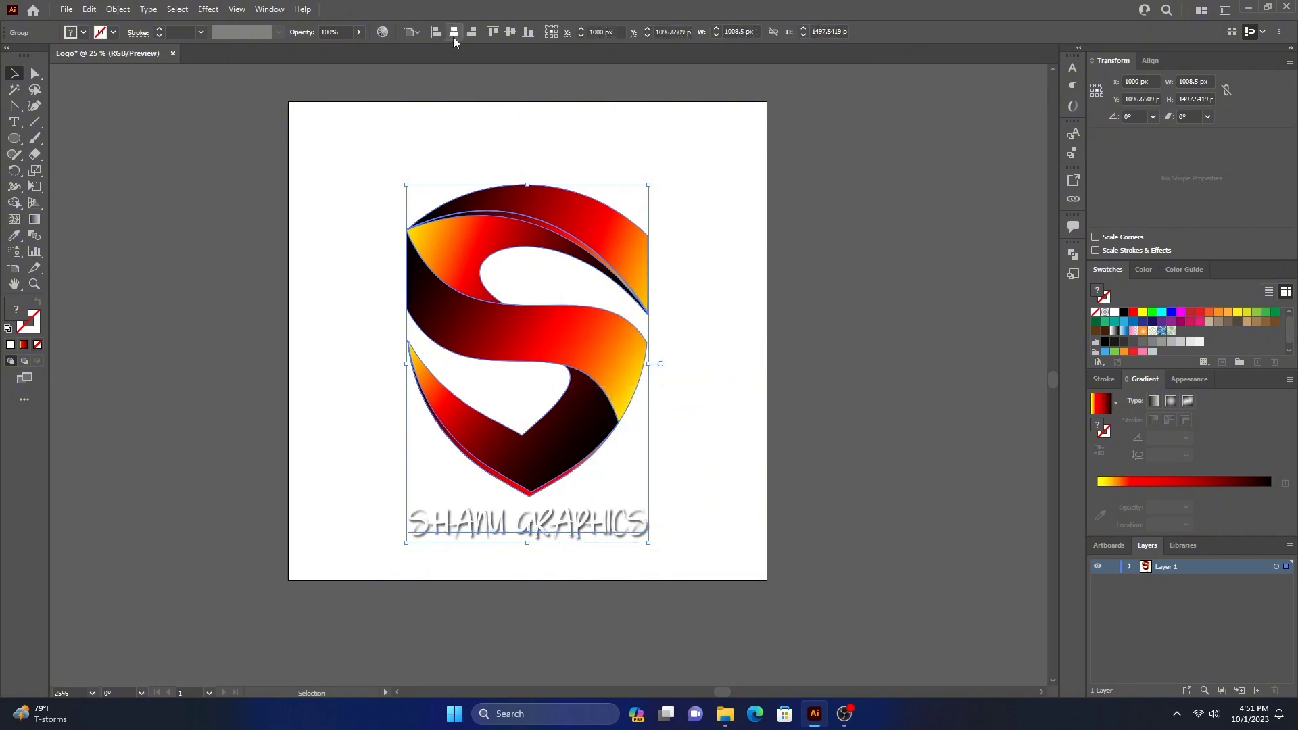
pyautogui.click(510, 32)
pyautogui.click(860, 407)
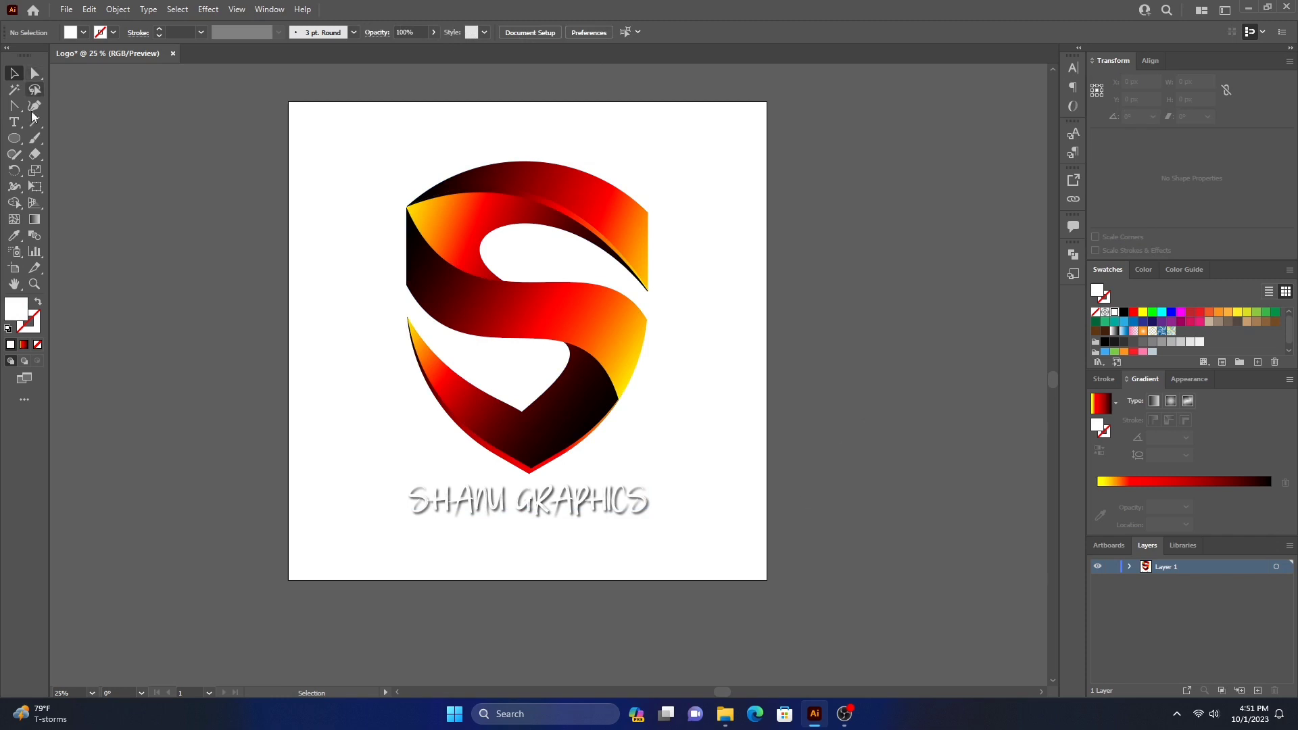
# Step: Draw a 2000 × 2000 px square over the whole artboard and fill it black
pyautogui.click(17, 143)
pyautogui.click(81, 138)
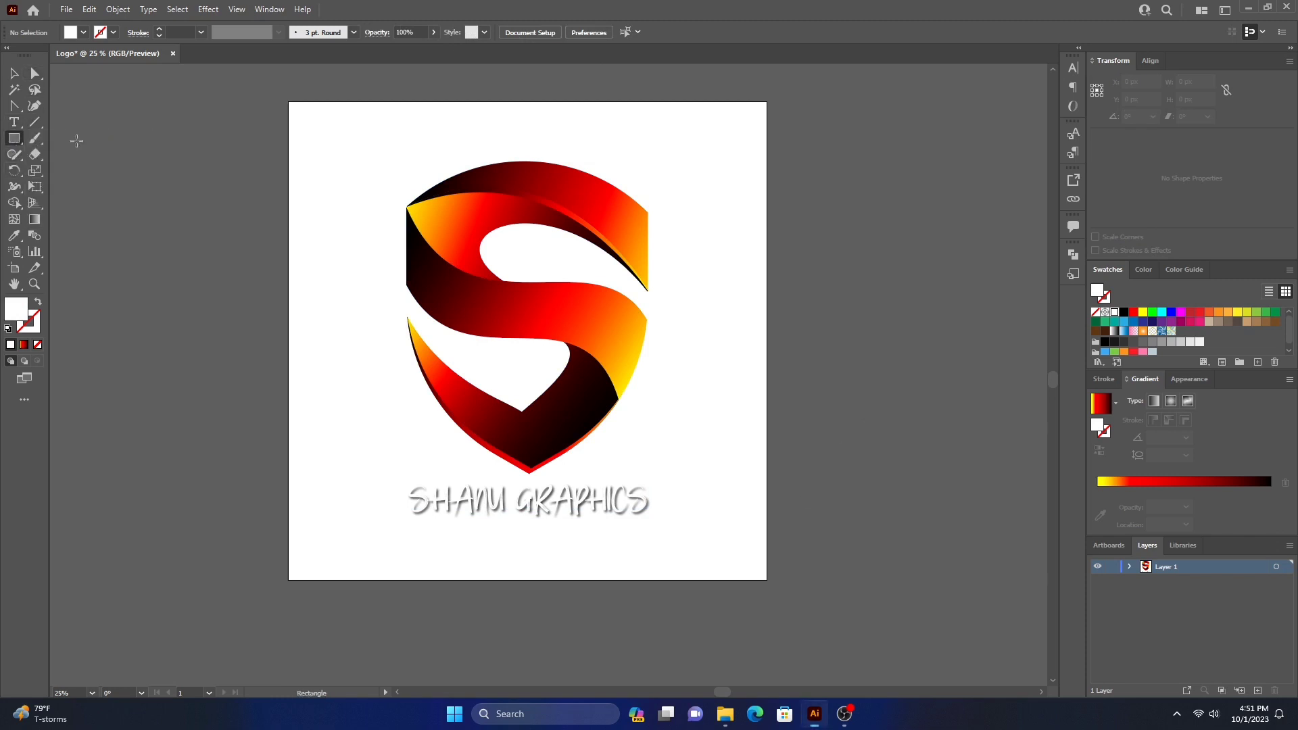
pyautogui.moveTo(289, 101); pyautogui.dragTo(769, 579)
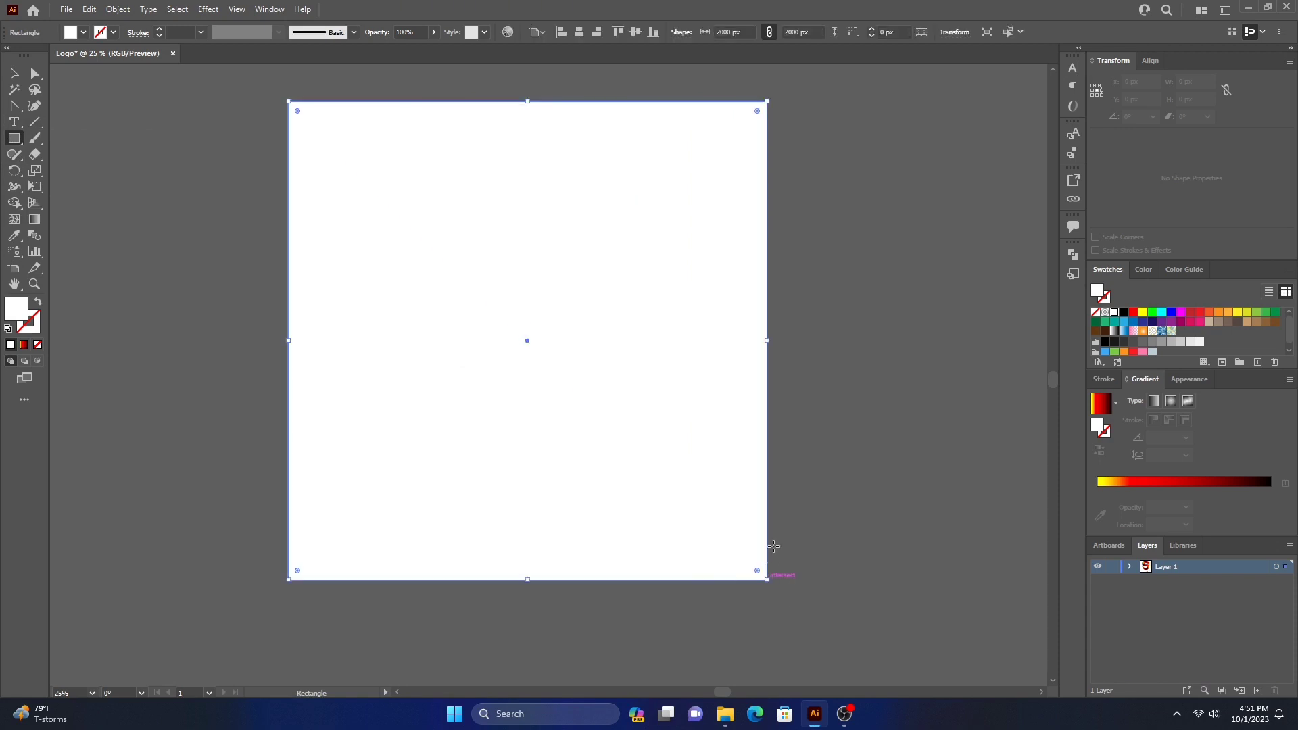
pyautogui.click(1124, 312)
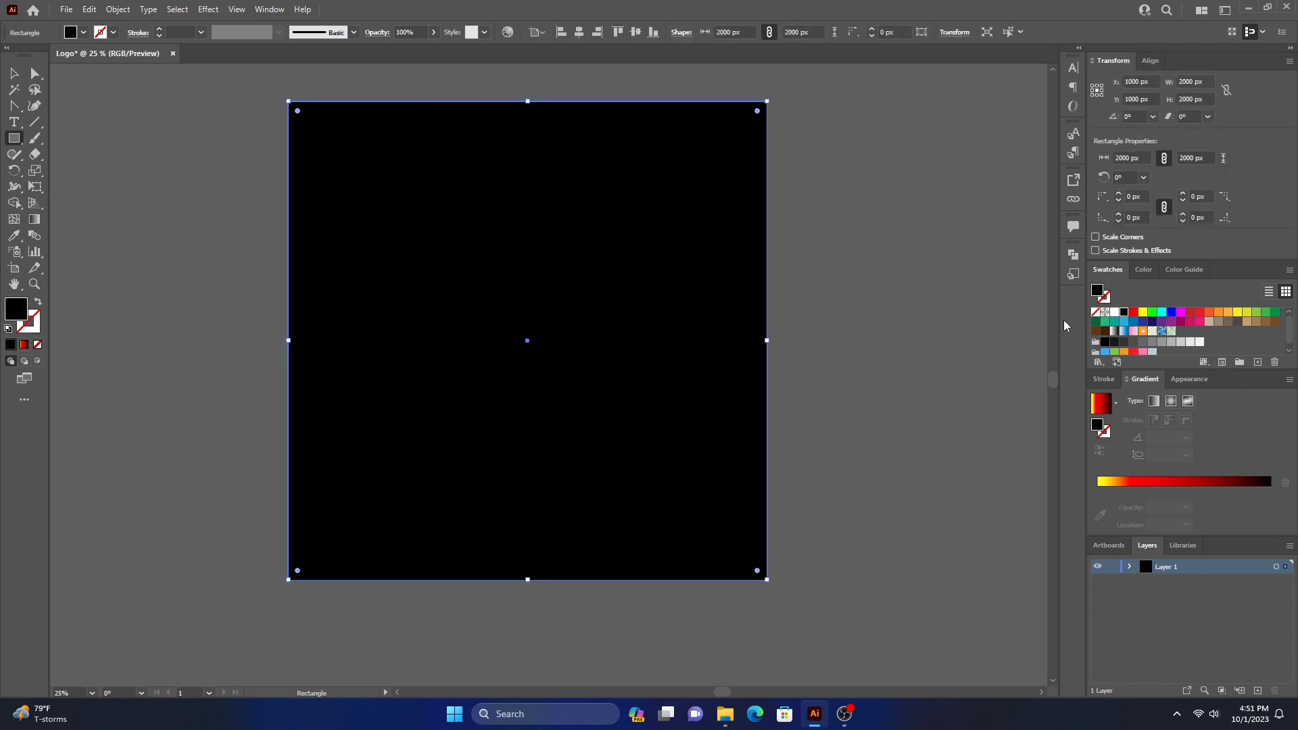
# Step: Send the black square behind the logo, deselect it, and zoom in on the finished logo
pyautogui.rightClick(552, 221)
pyautogui.moveTo(609, 475)
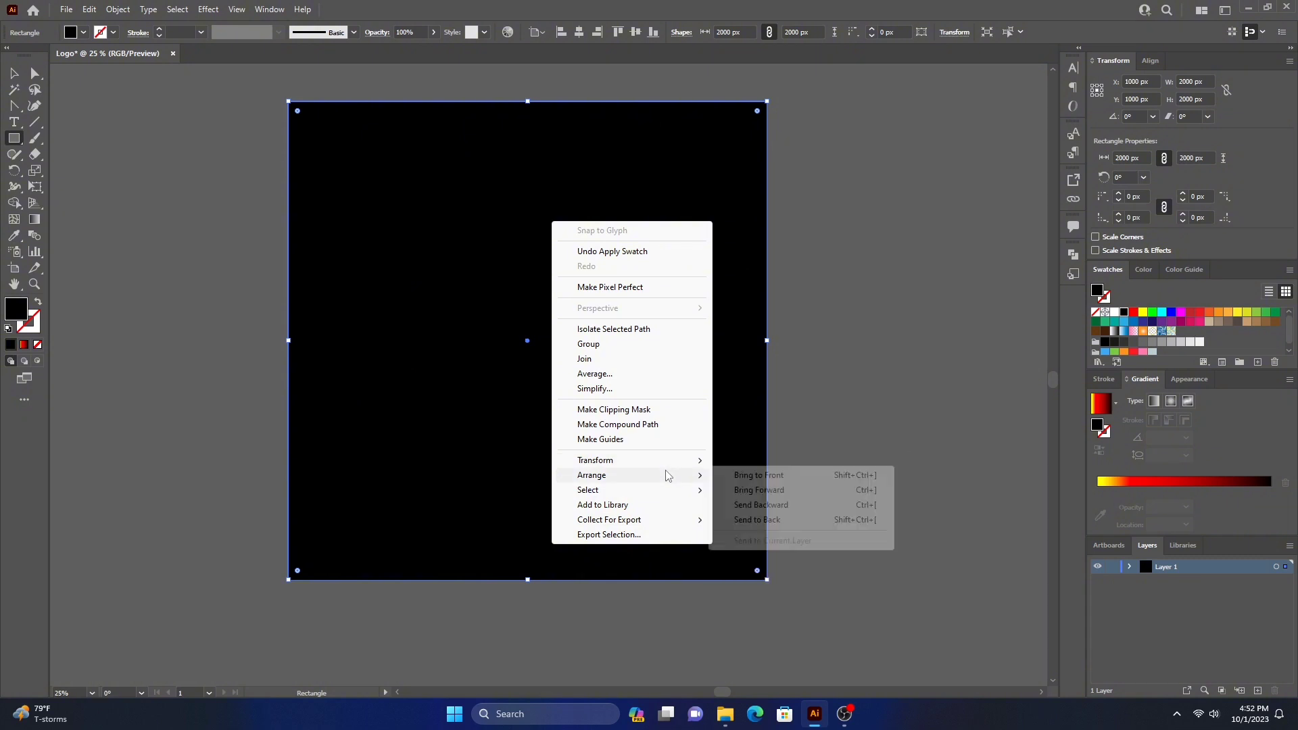
pyautogui.click(777, 519)
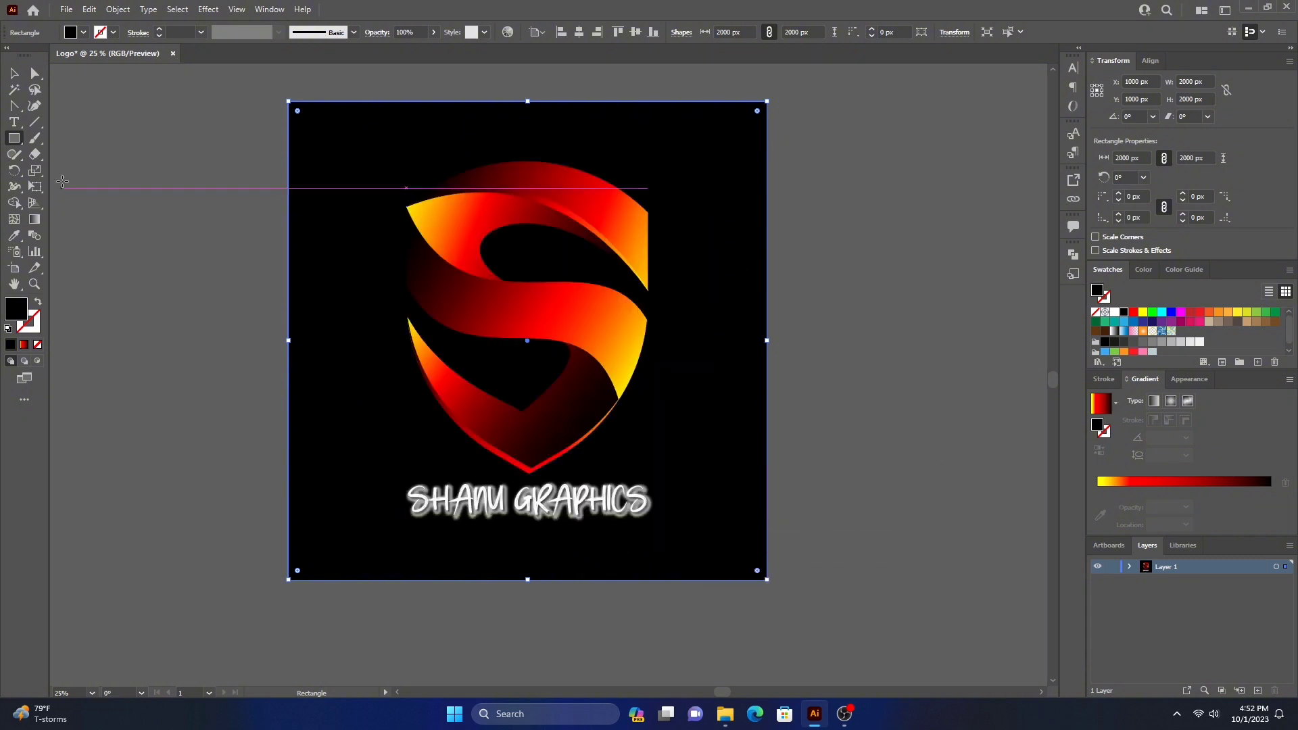
pyautogui.click(14, 73)
pyautogui.click(136, 284)
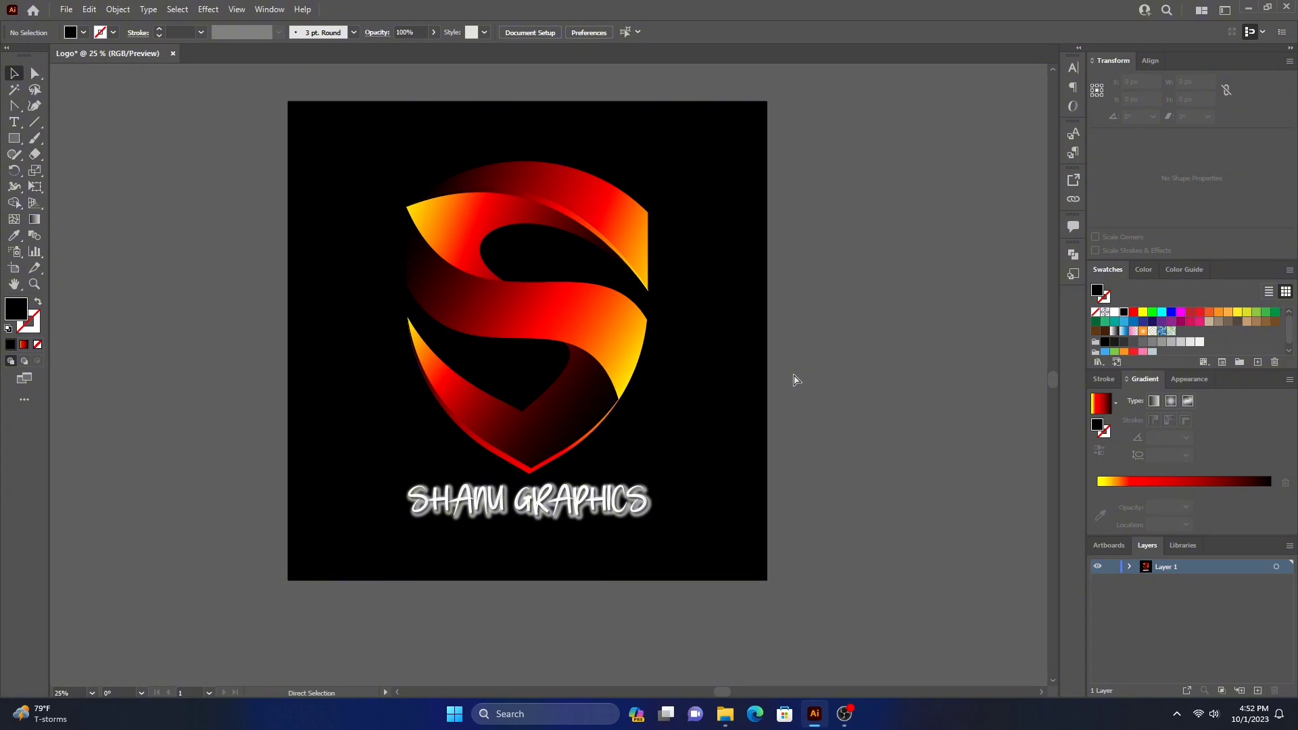
pyautogui.hotkey('ctrl', '+')
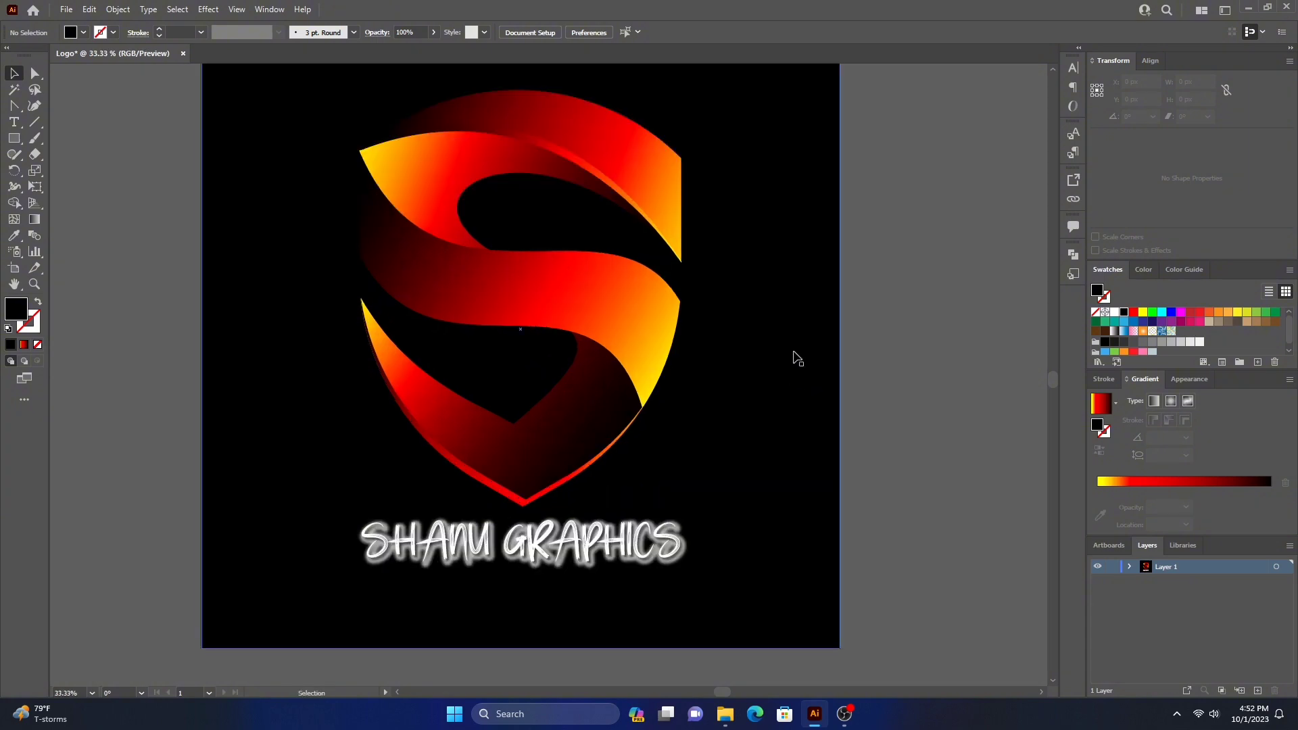
pyautogui.scroll(3, 787, 379)
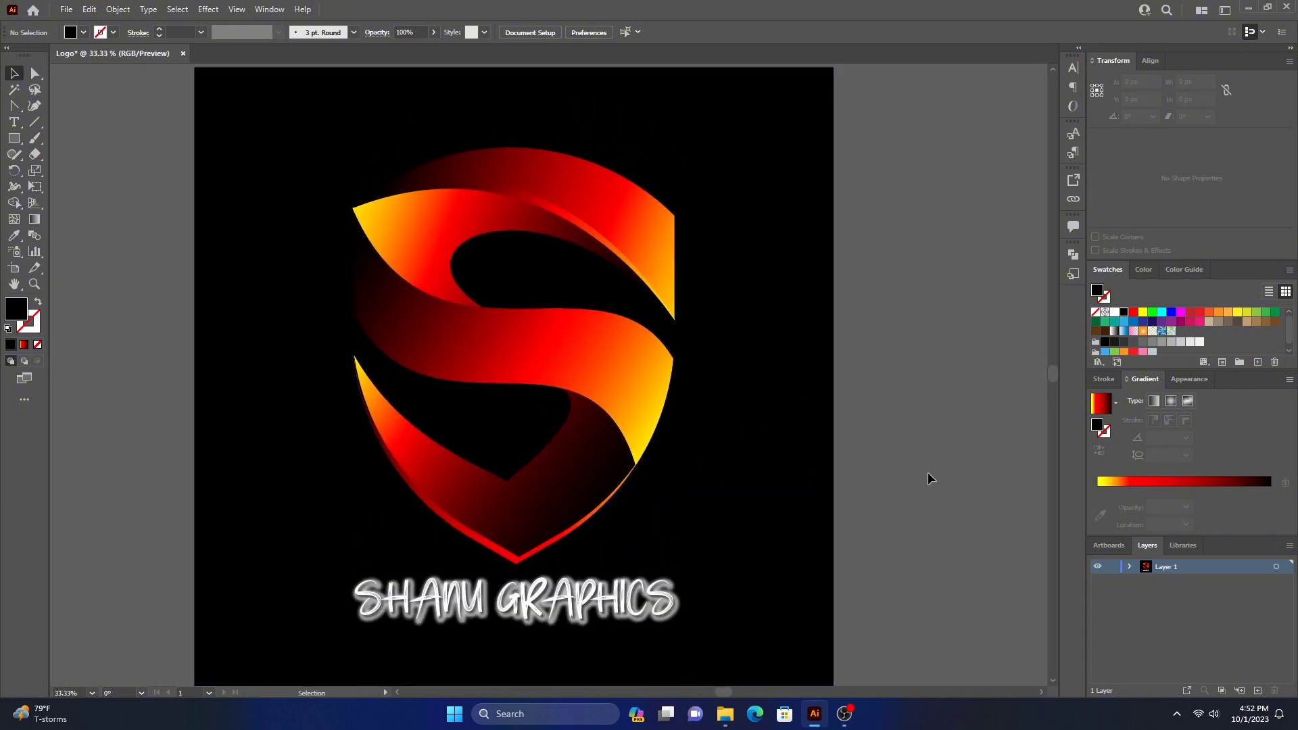